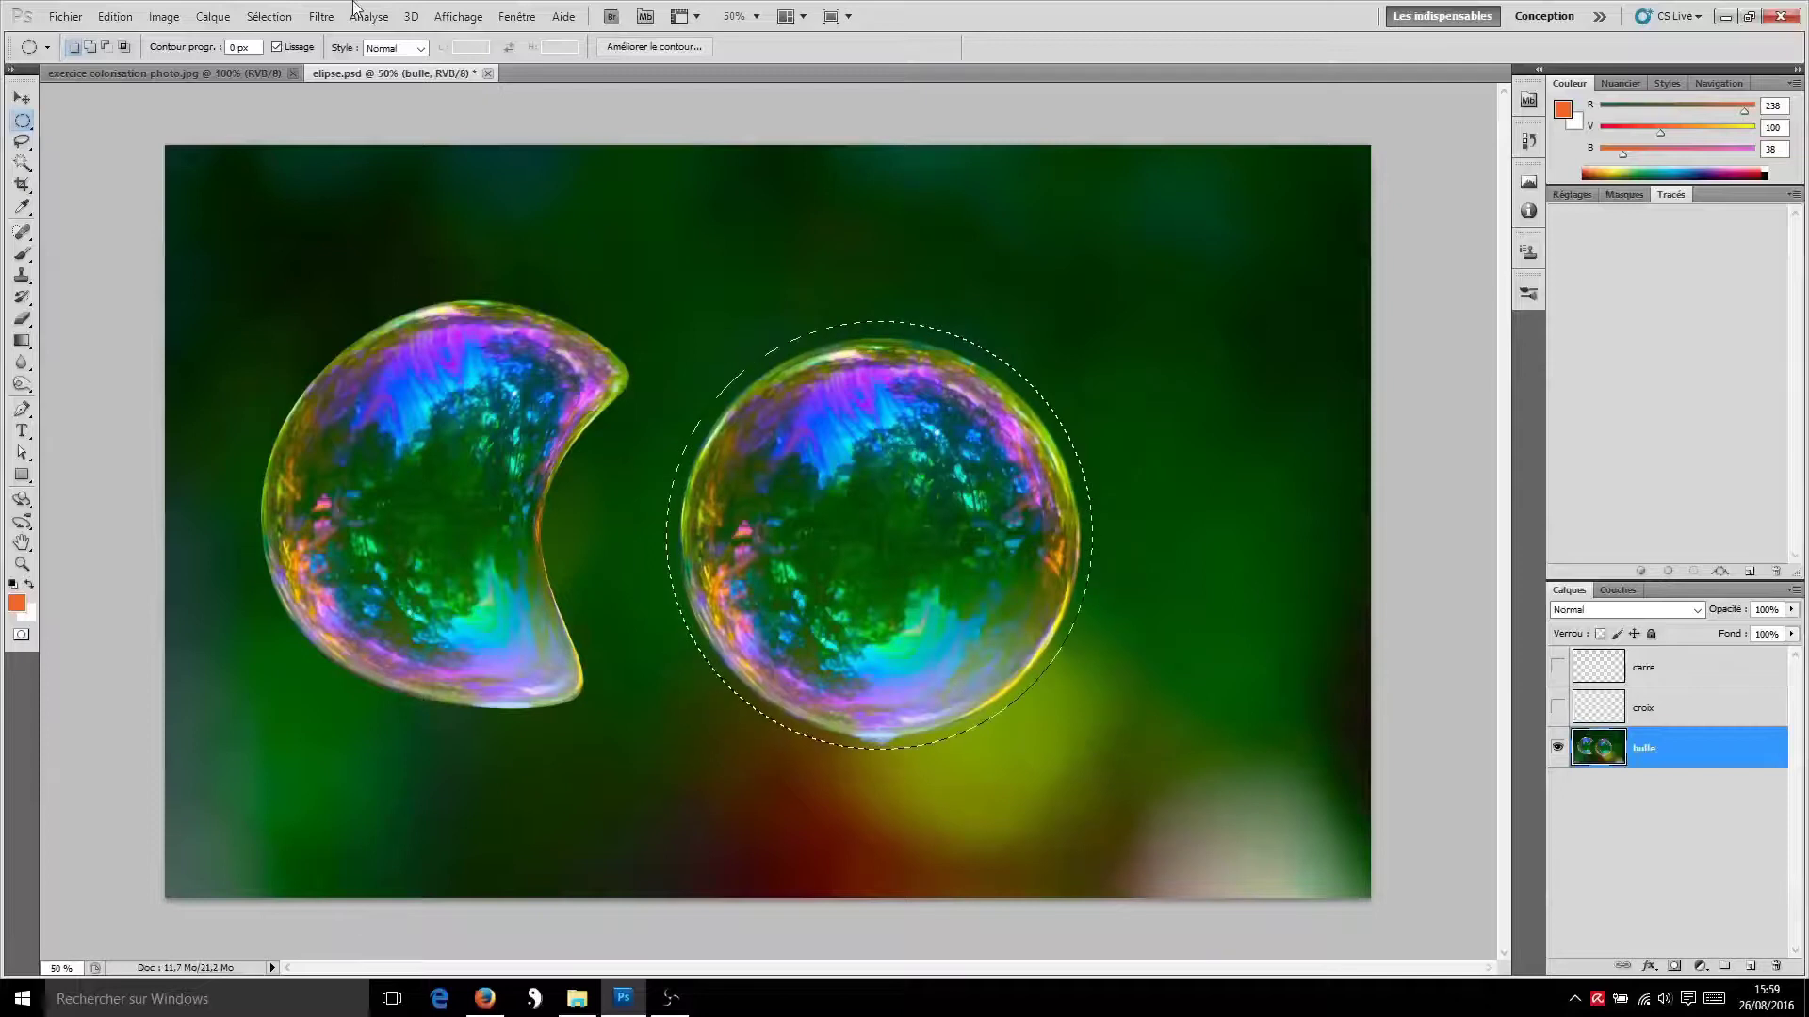
# Deselect the circular selection around the round bubble
pyautogui.click(270, 17)
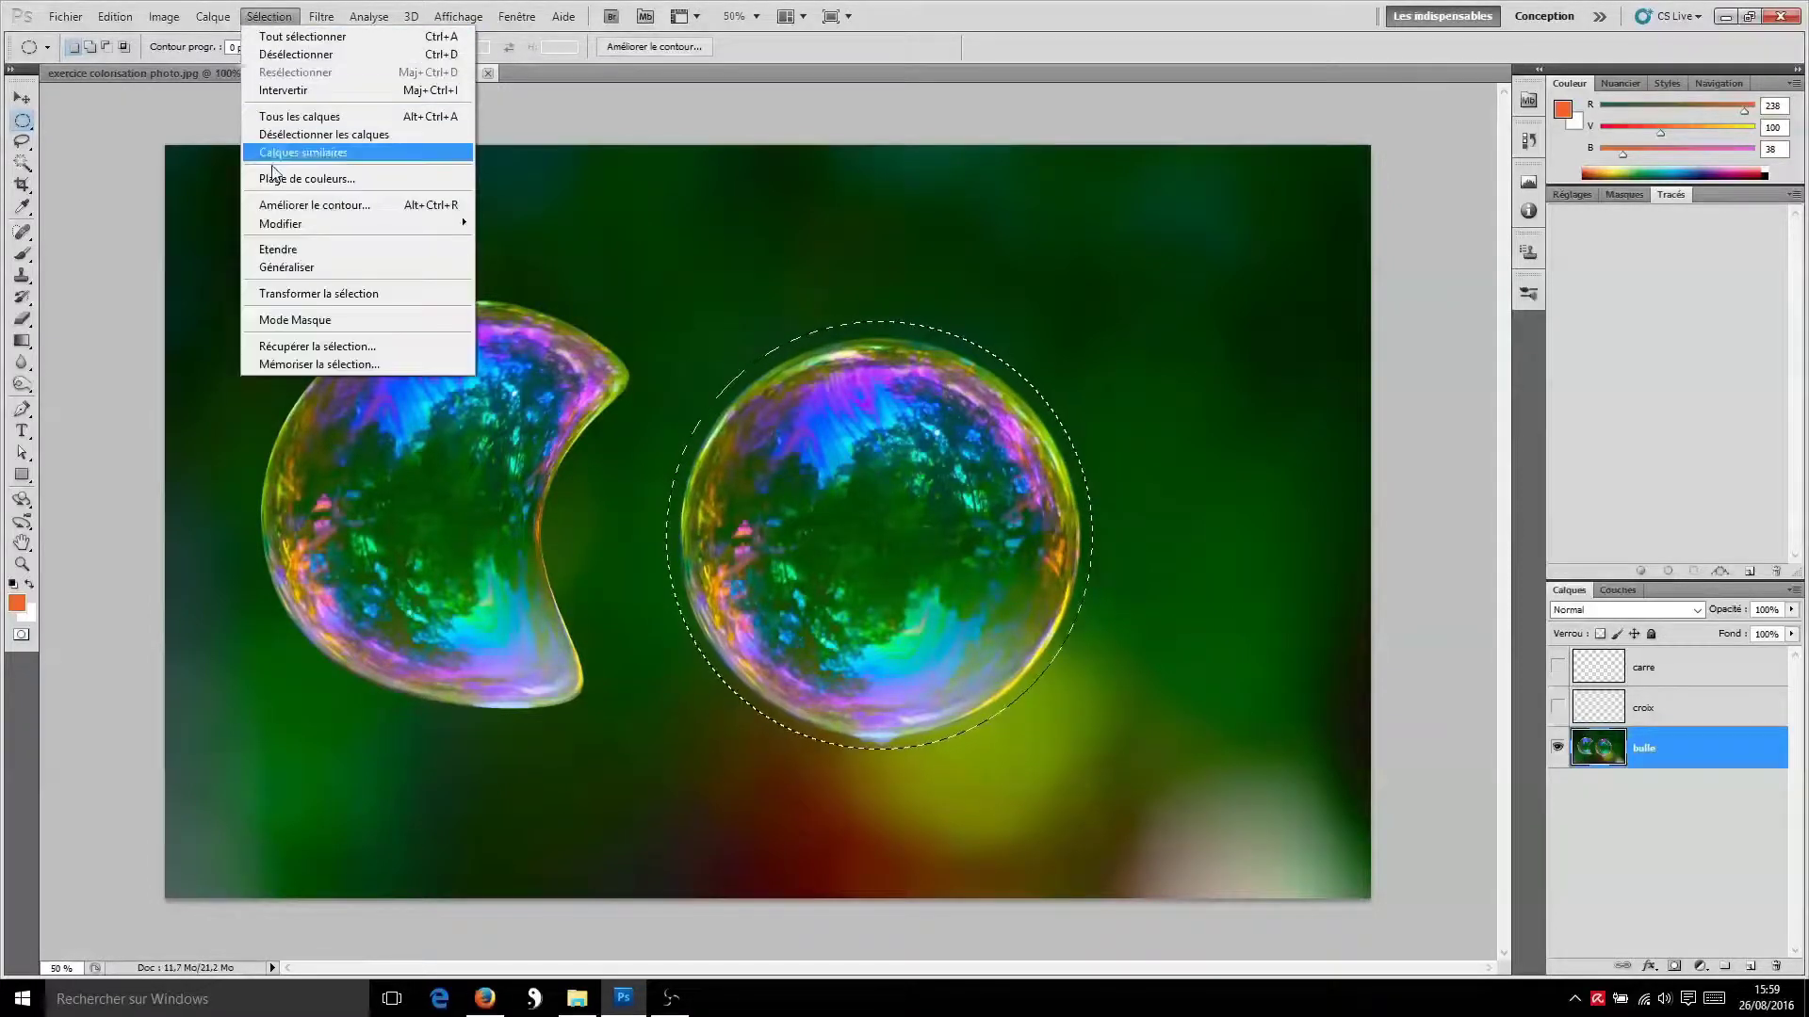
pyautogui.moveTo(313, 233)
pyautogui.click(270, 17)
pyautogui.click(270, 17)
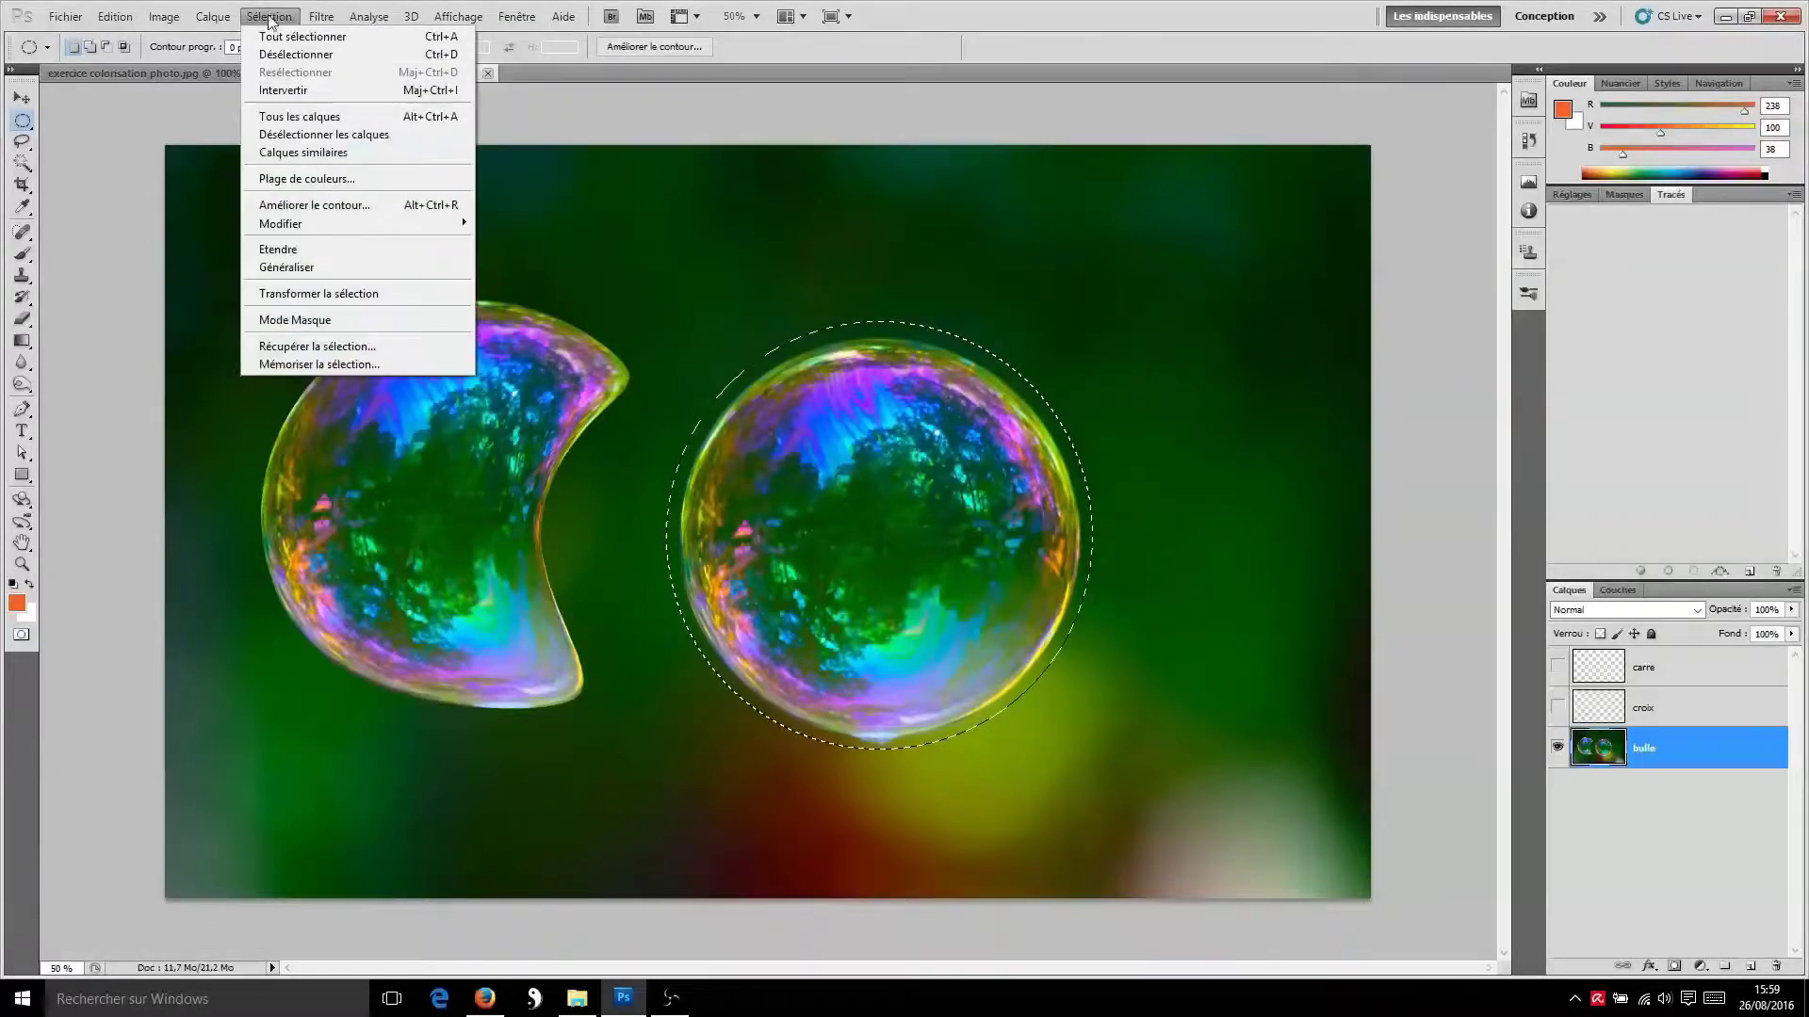
pyautogui.click(311, 55)
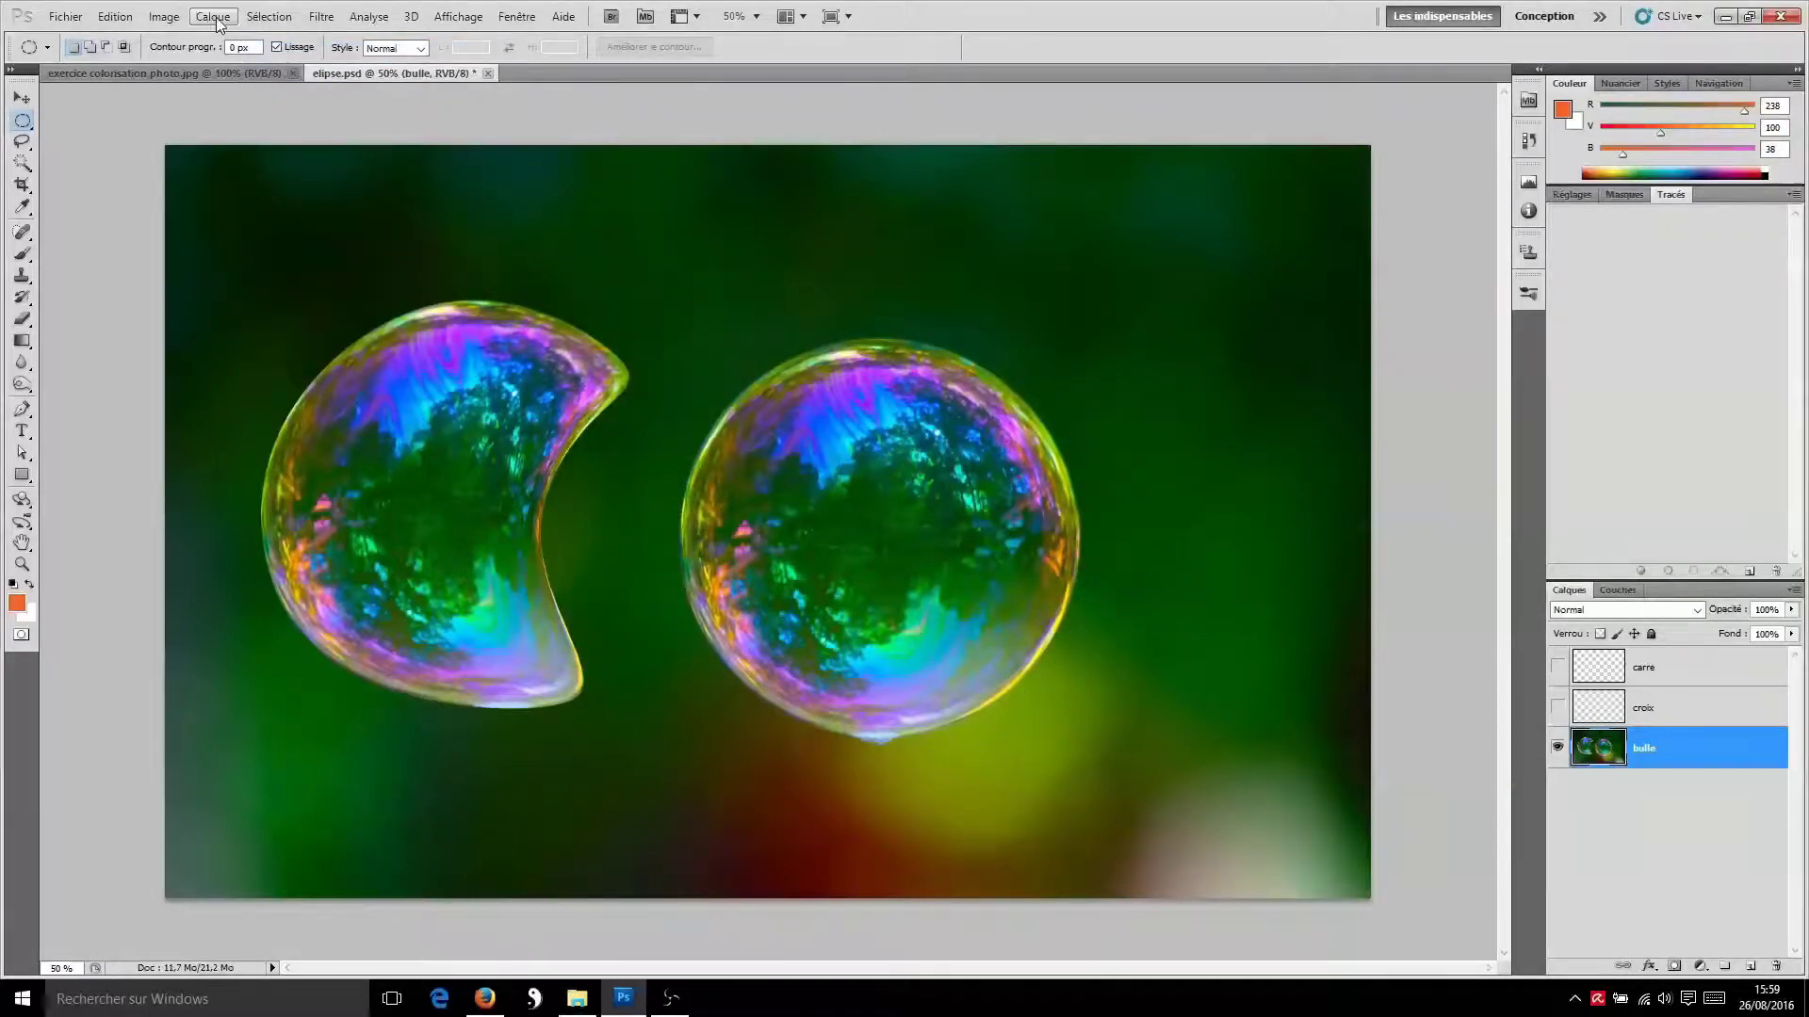
# Invert the circular selection and try deleting everything outside the round bubble on the bulle layer
pyautogui.click(273, 15)
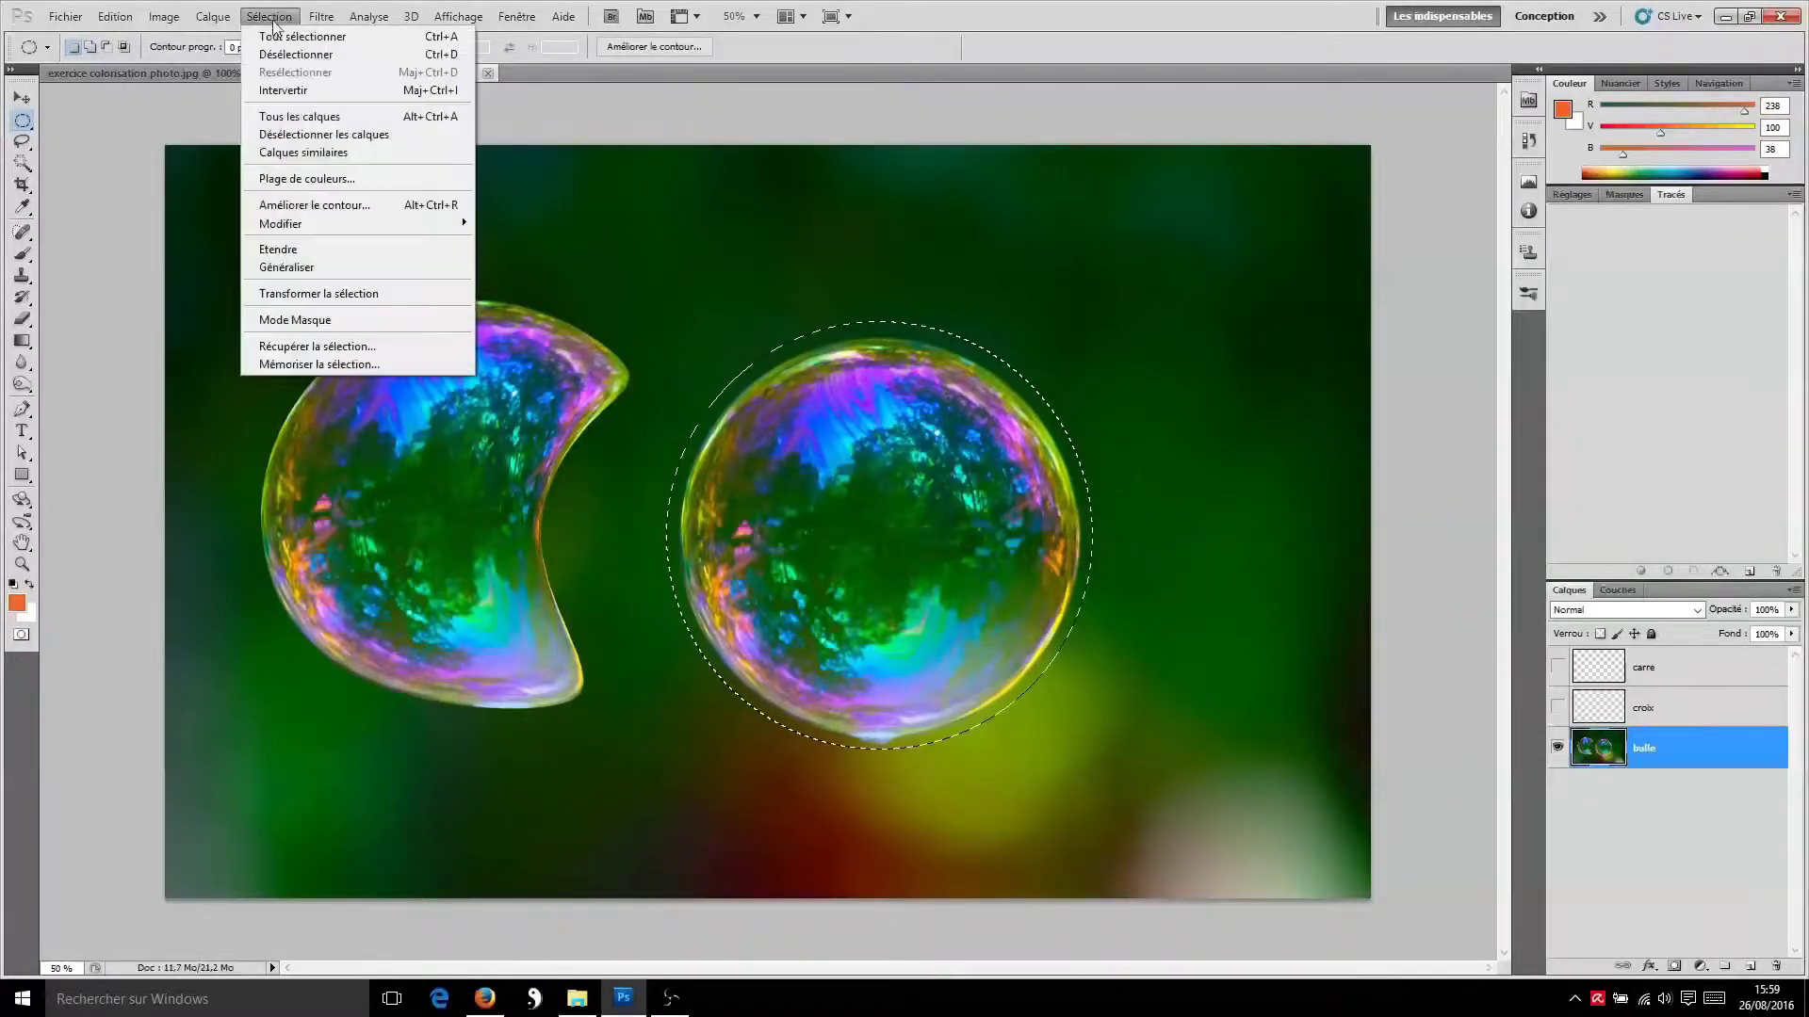
pyautogui.click(300, 91)
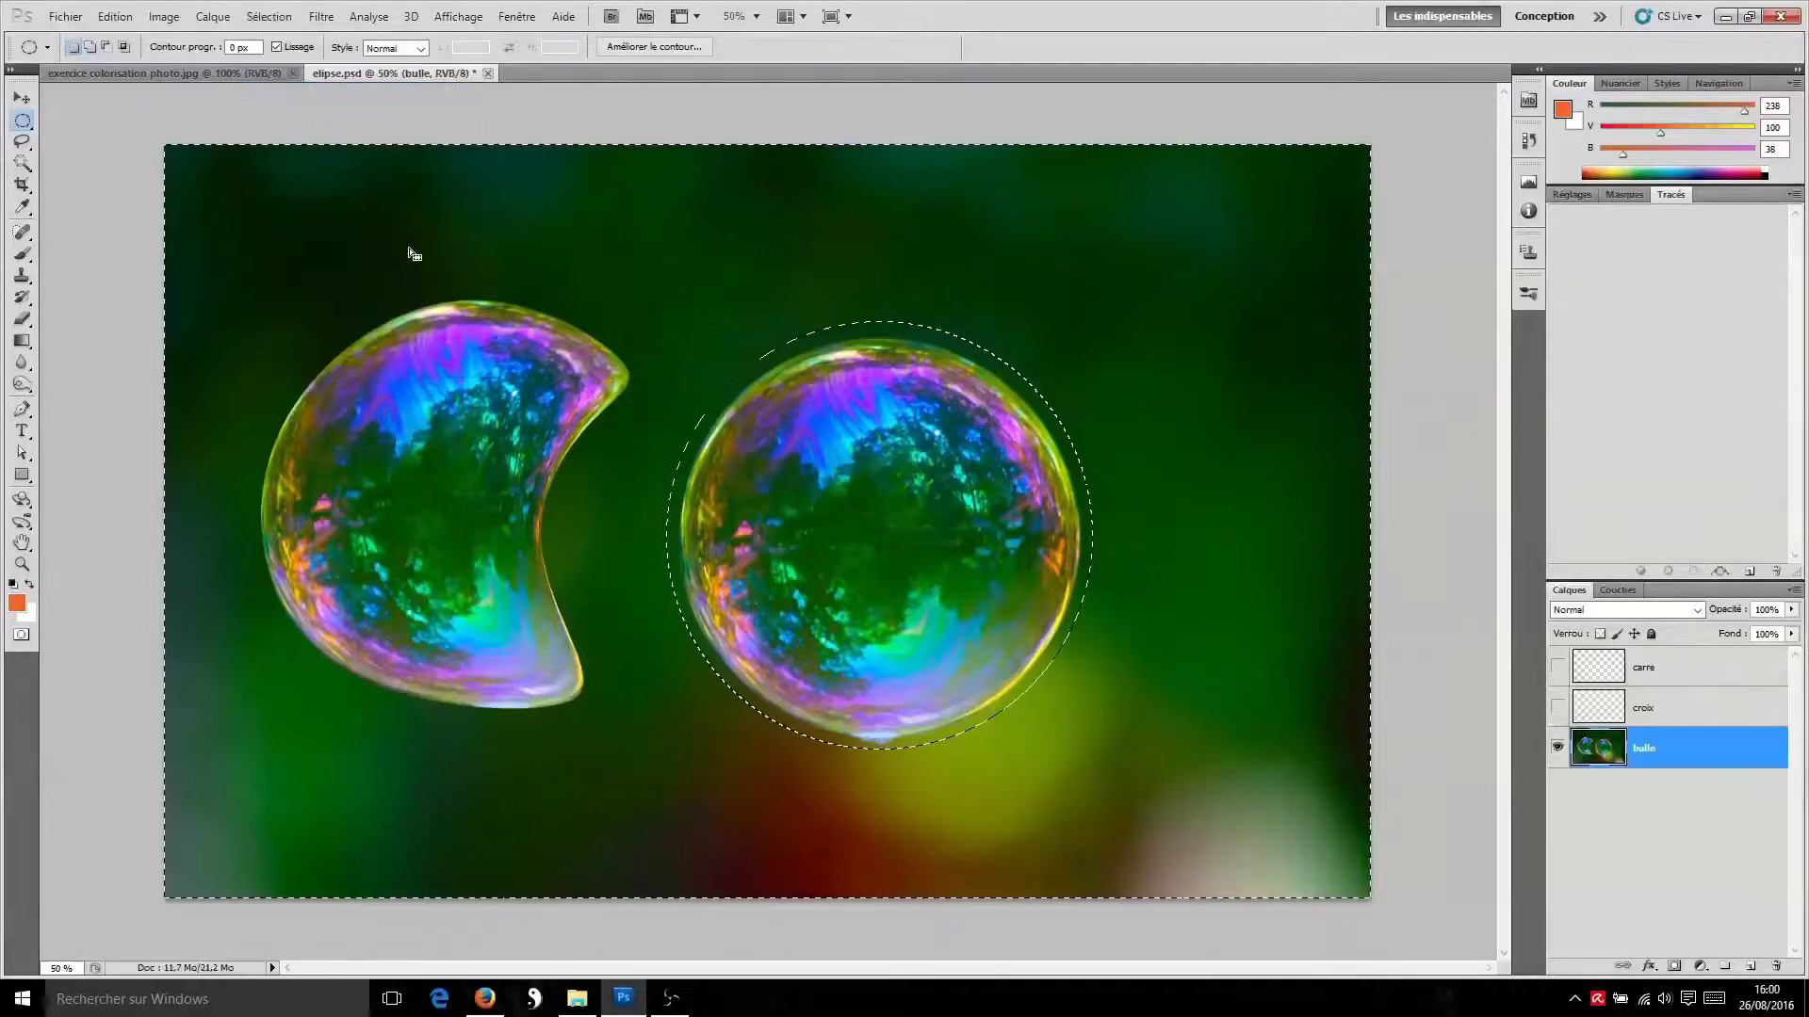
pyautogui.press('Delete')
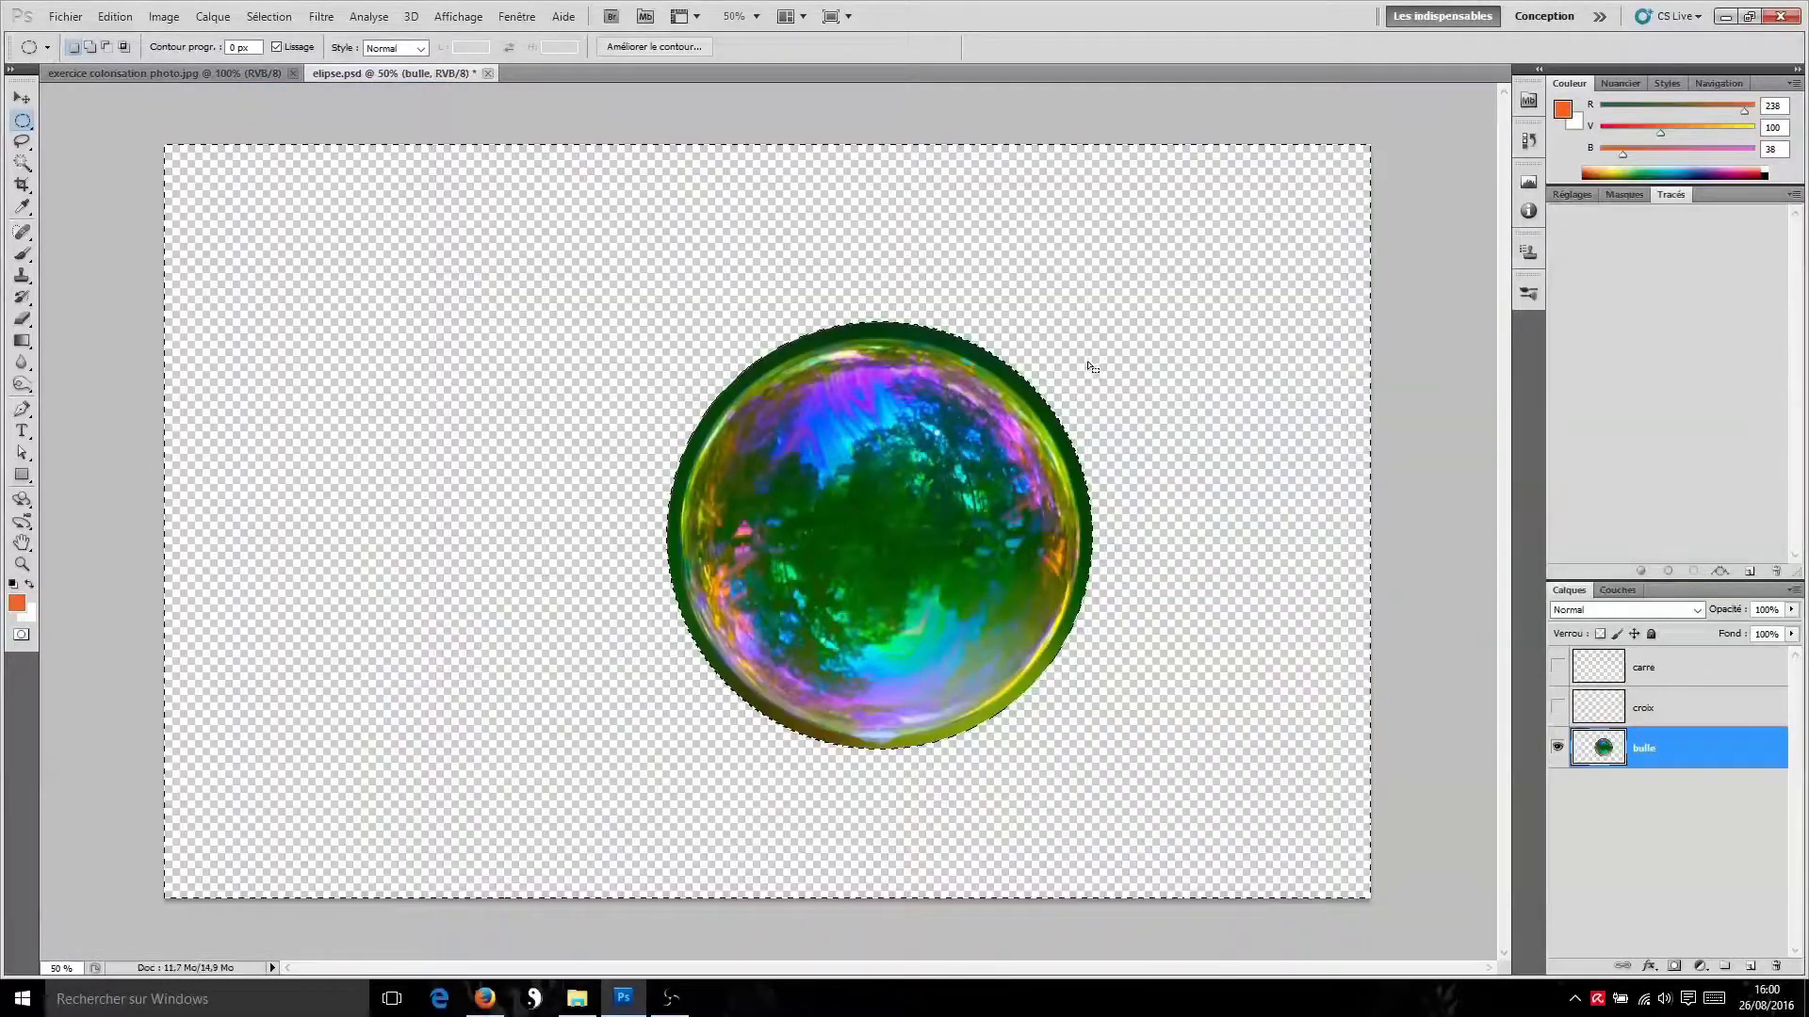
pyautogui.hotkey('ctrl', 'z')
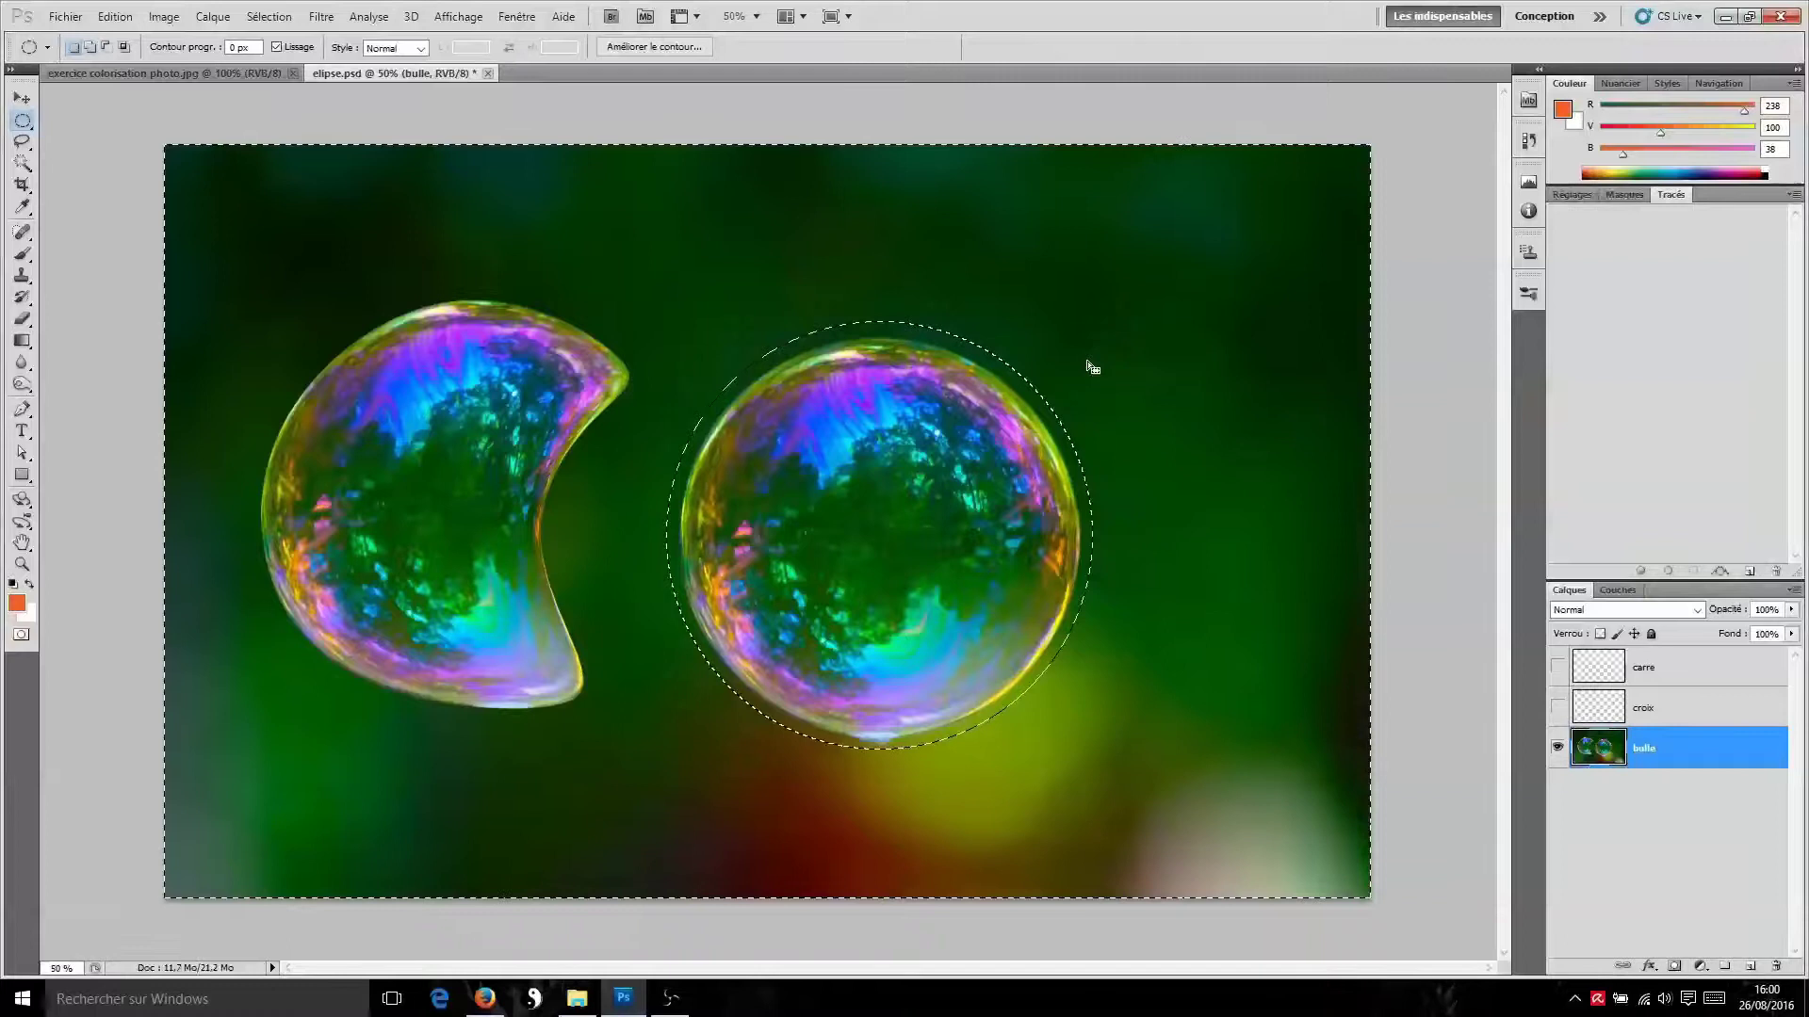
# Try copying the area outside the circle to a new layer, and invert the selection back onto the round bubble
pyautogui.hotkey('ctrl', 'j')
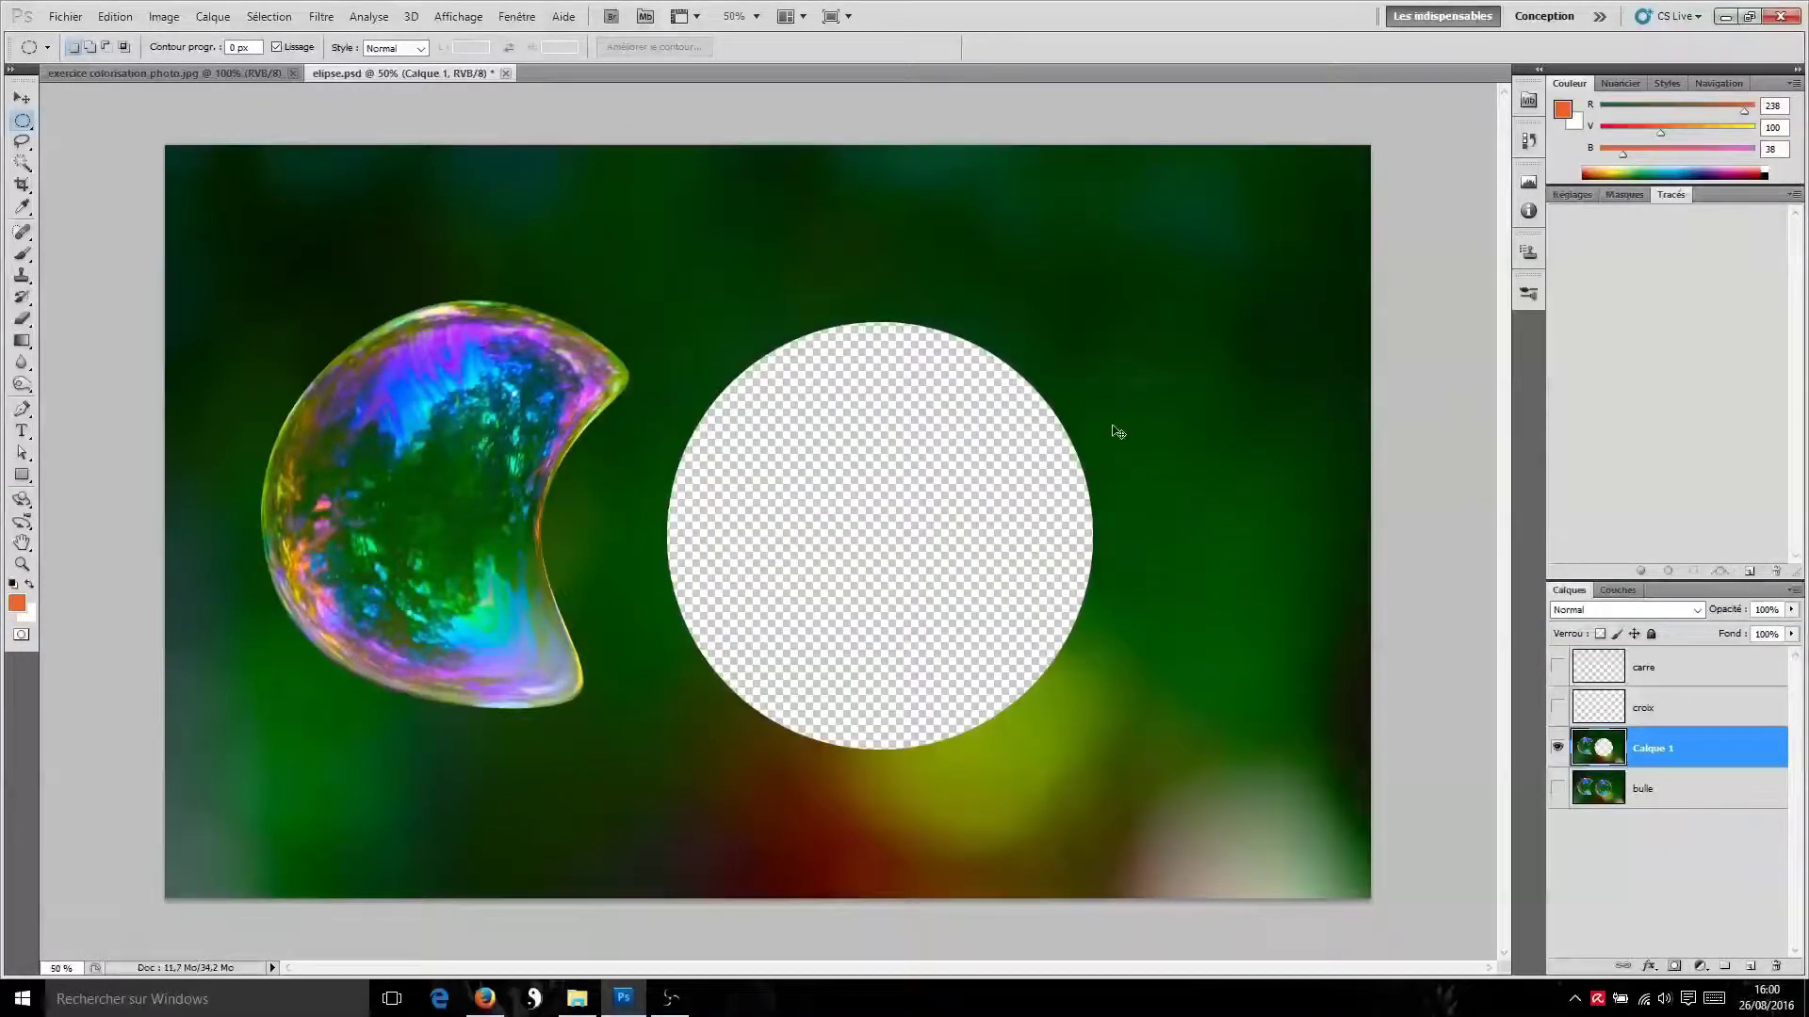
pyautogui.hotkey('ctrl', 'z')
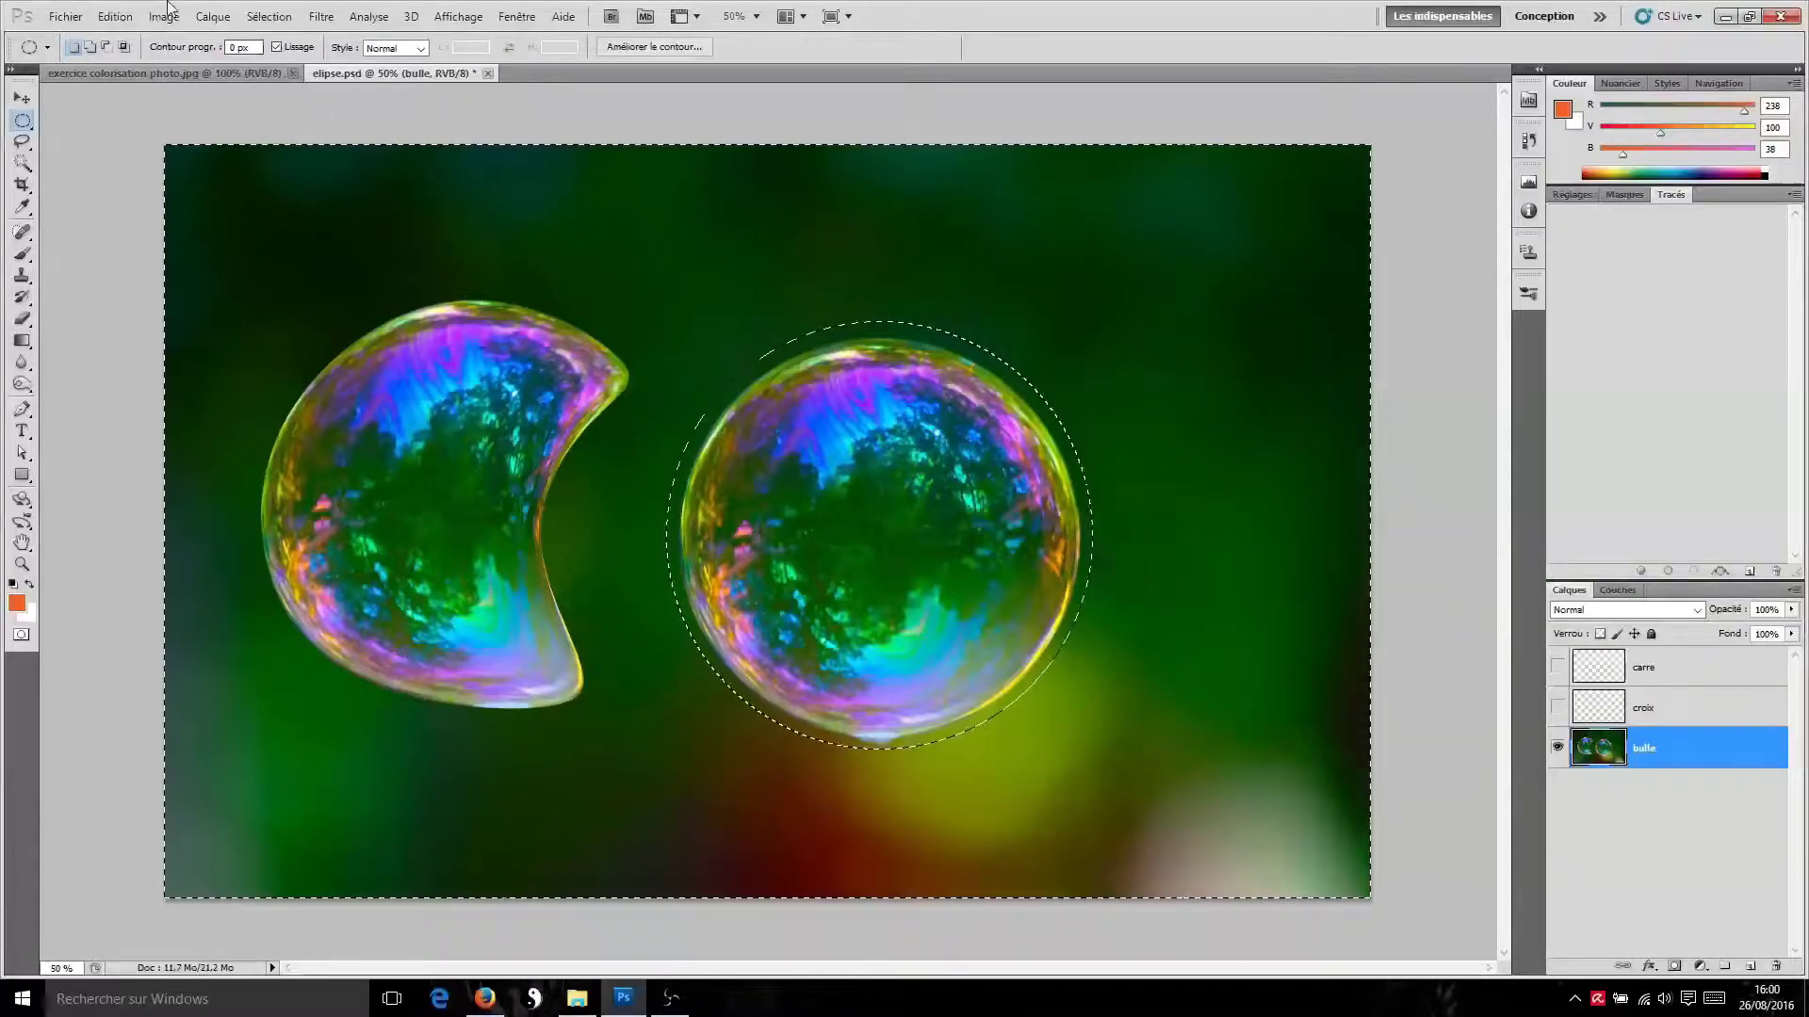
pyautogui.click(212, 16)
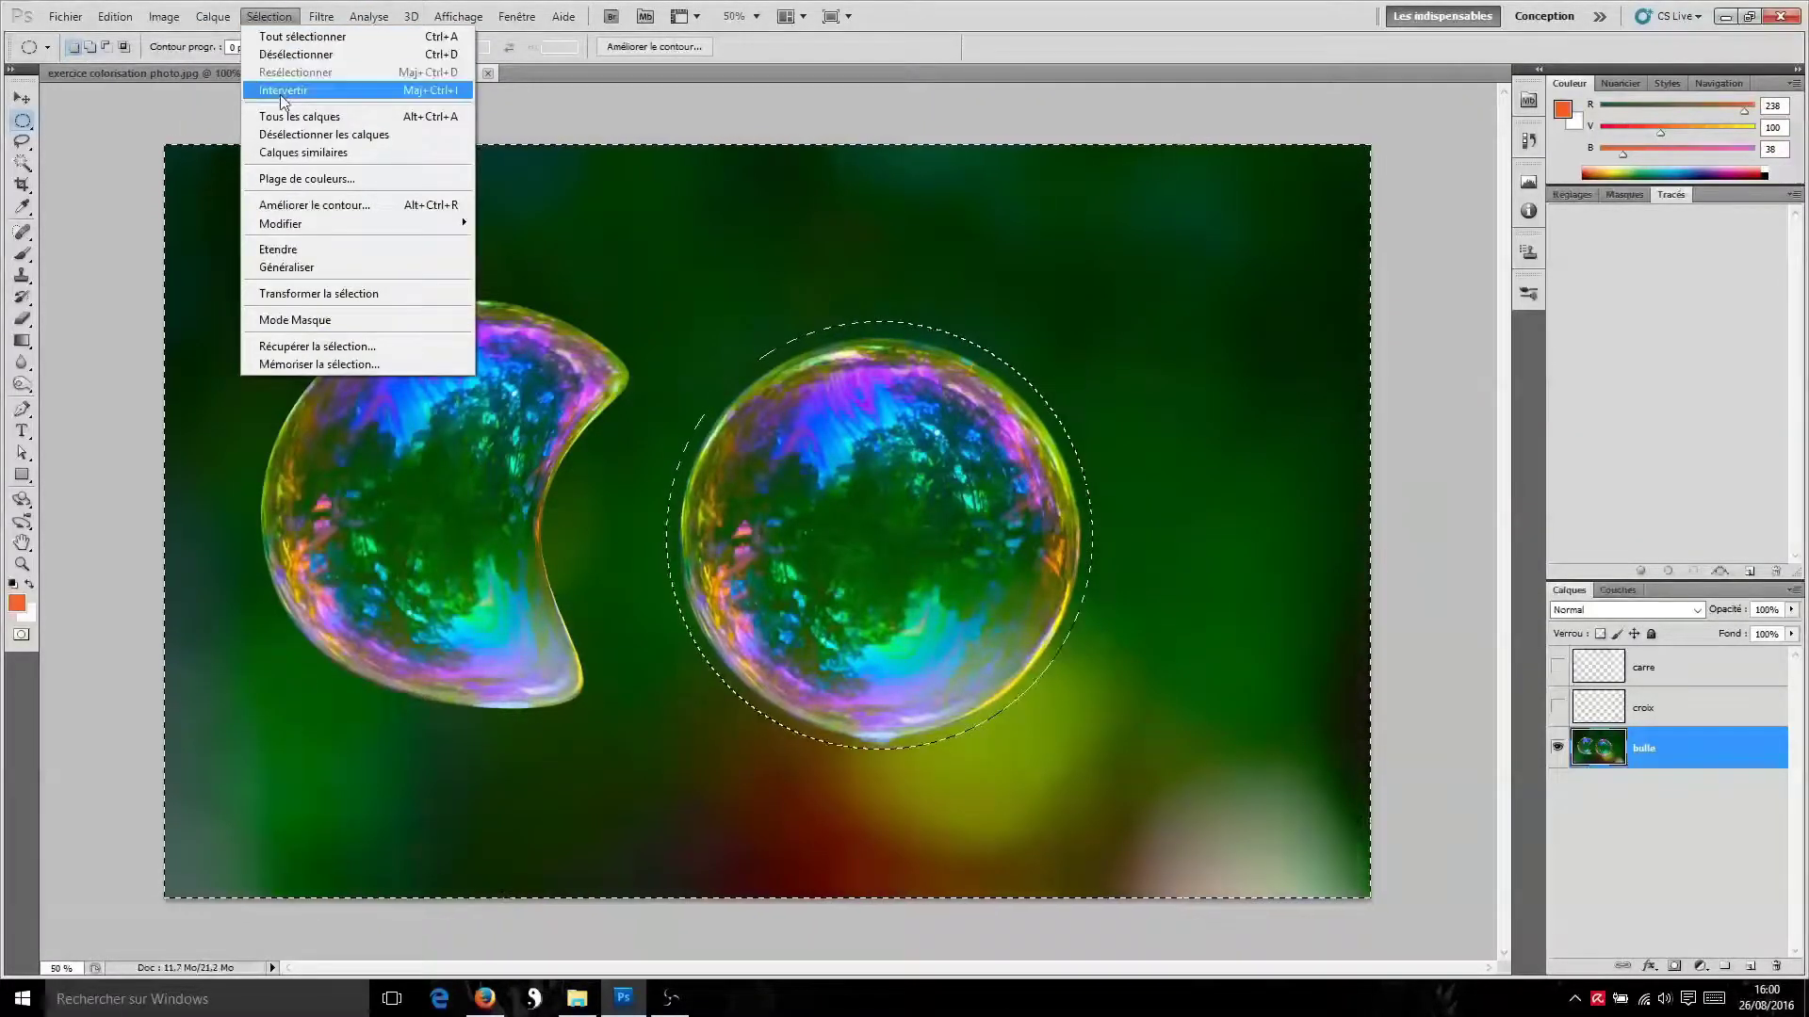
pyautogui.click(282, 92)
pyautogui.click(268, 16)
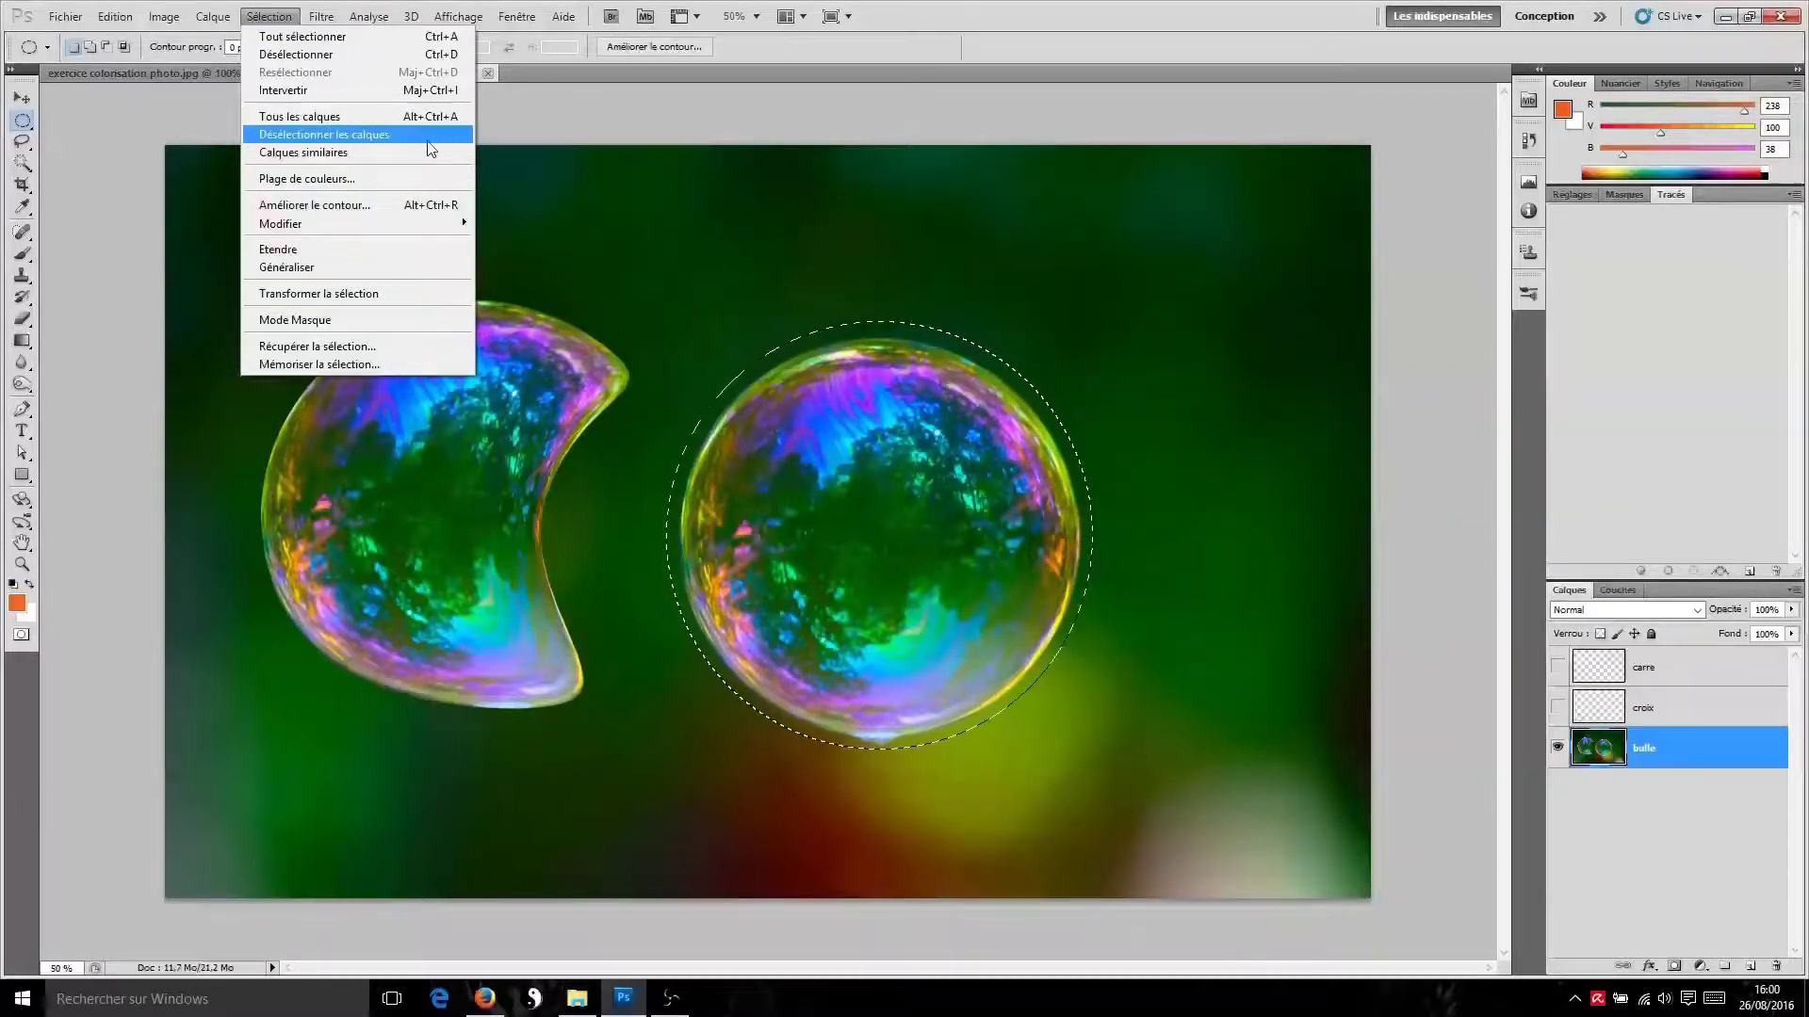
pyautogui.click(318, 155)
pyautogui.click(1648, 748)
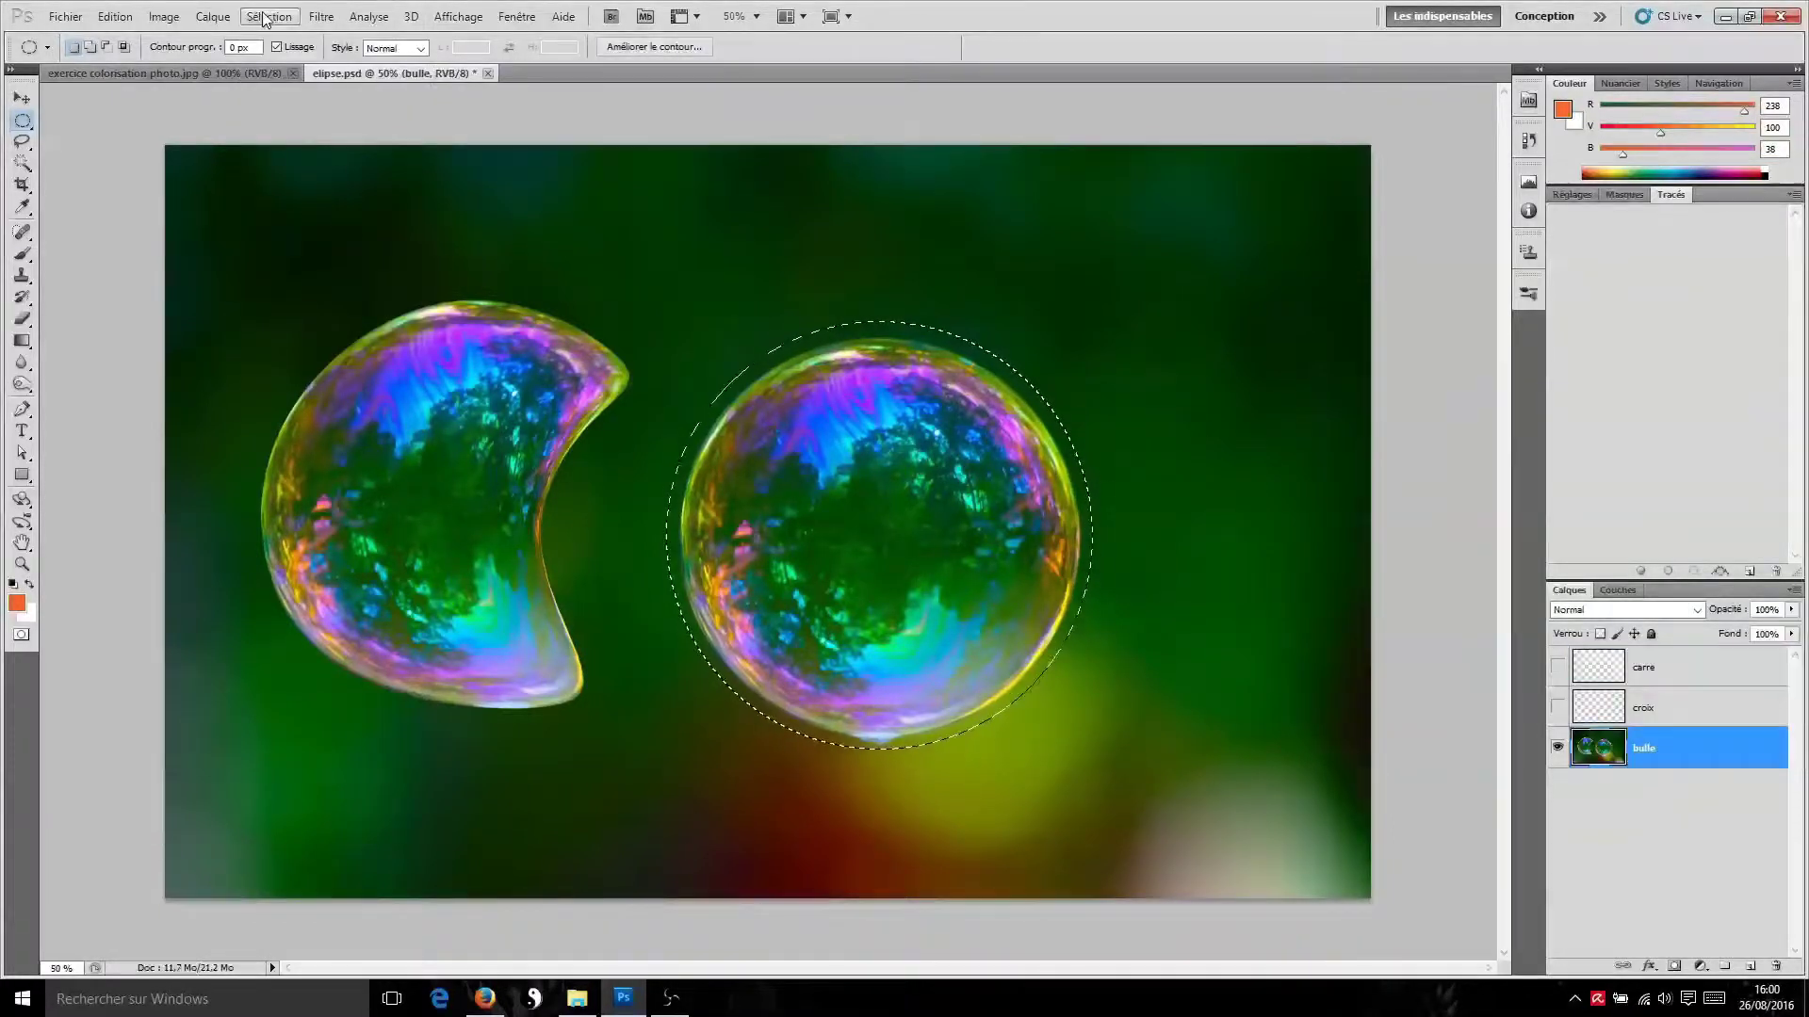
# Turn the circular selection into a thin border (Cadre) and inspect the ring around the round bubble
pyautogui.click(270, 16)
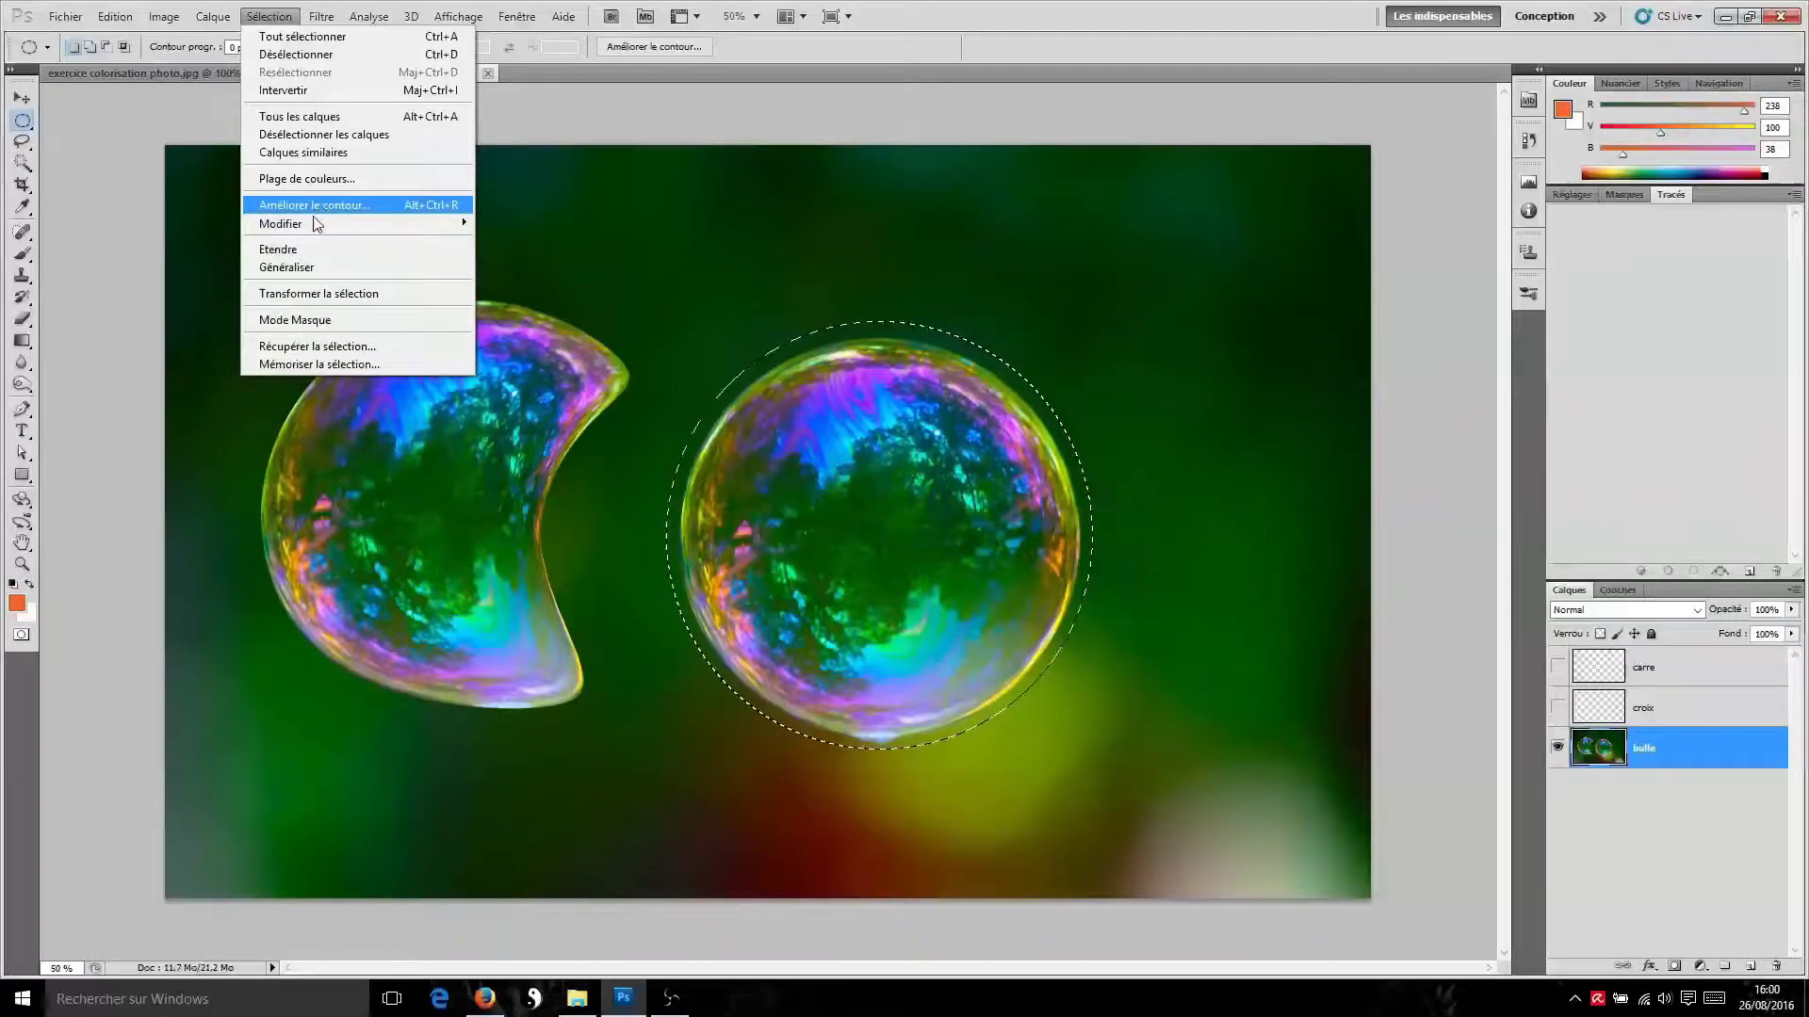
pyautogui.moveTo(317, 223)
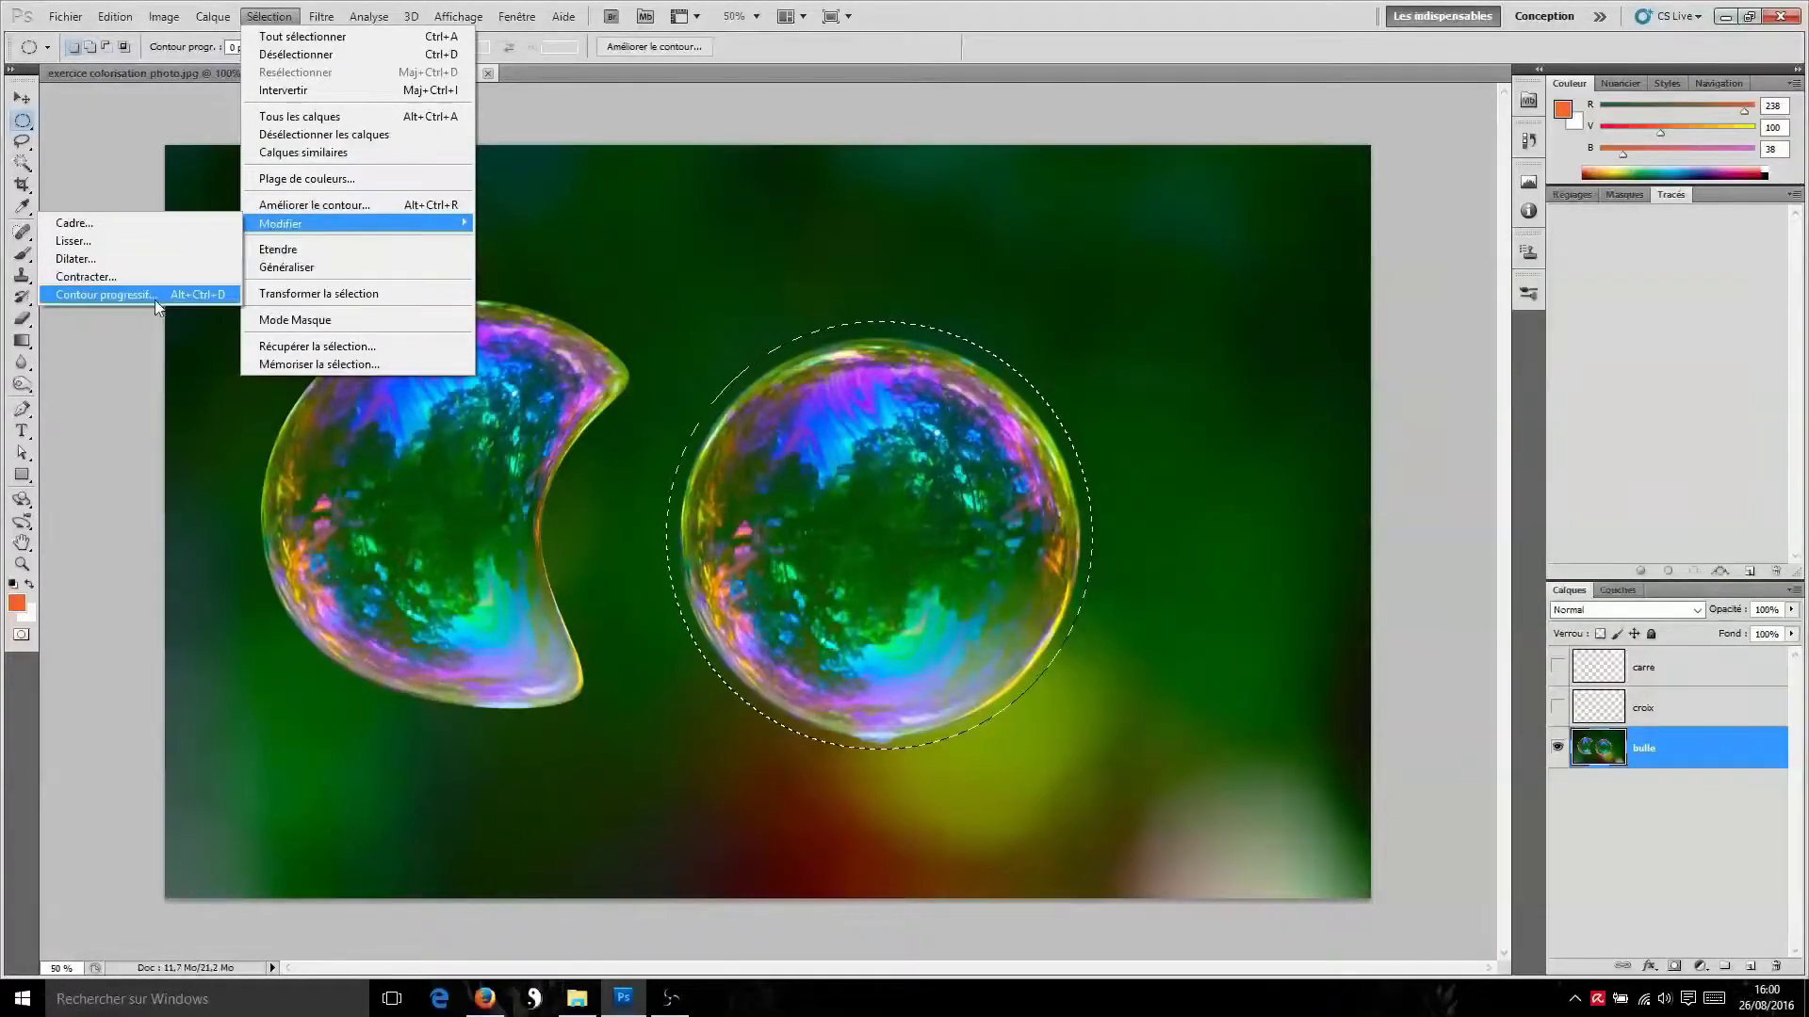
pyautogui.click(104, 229)
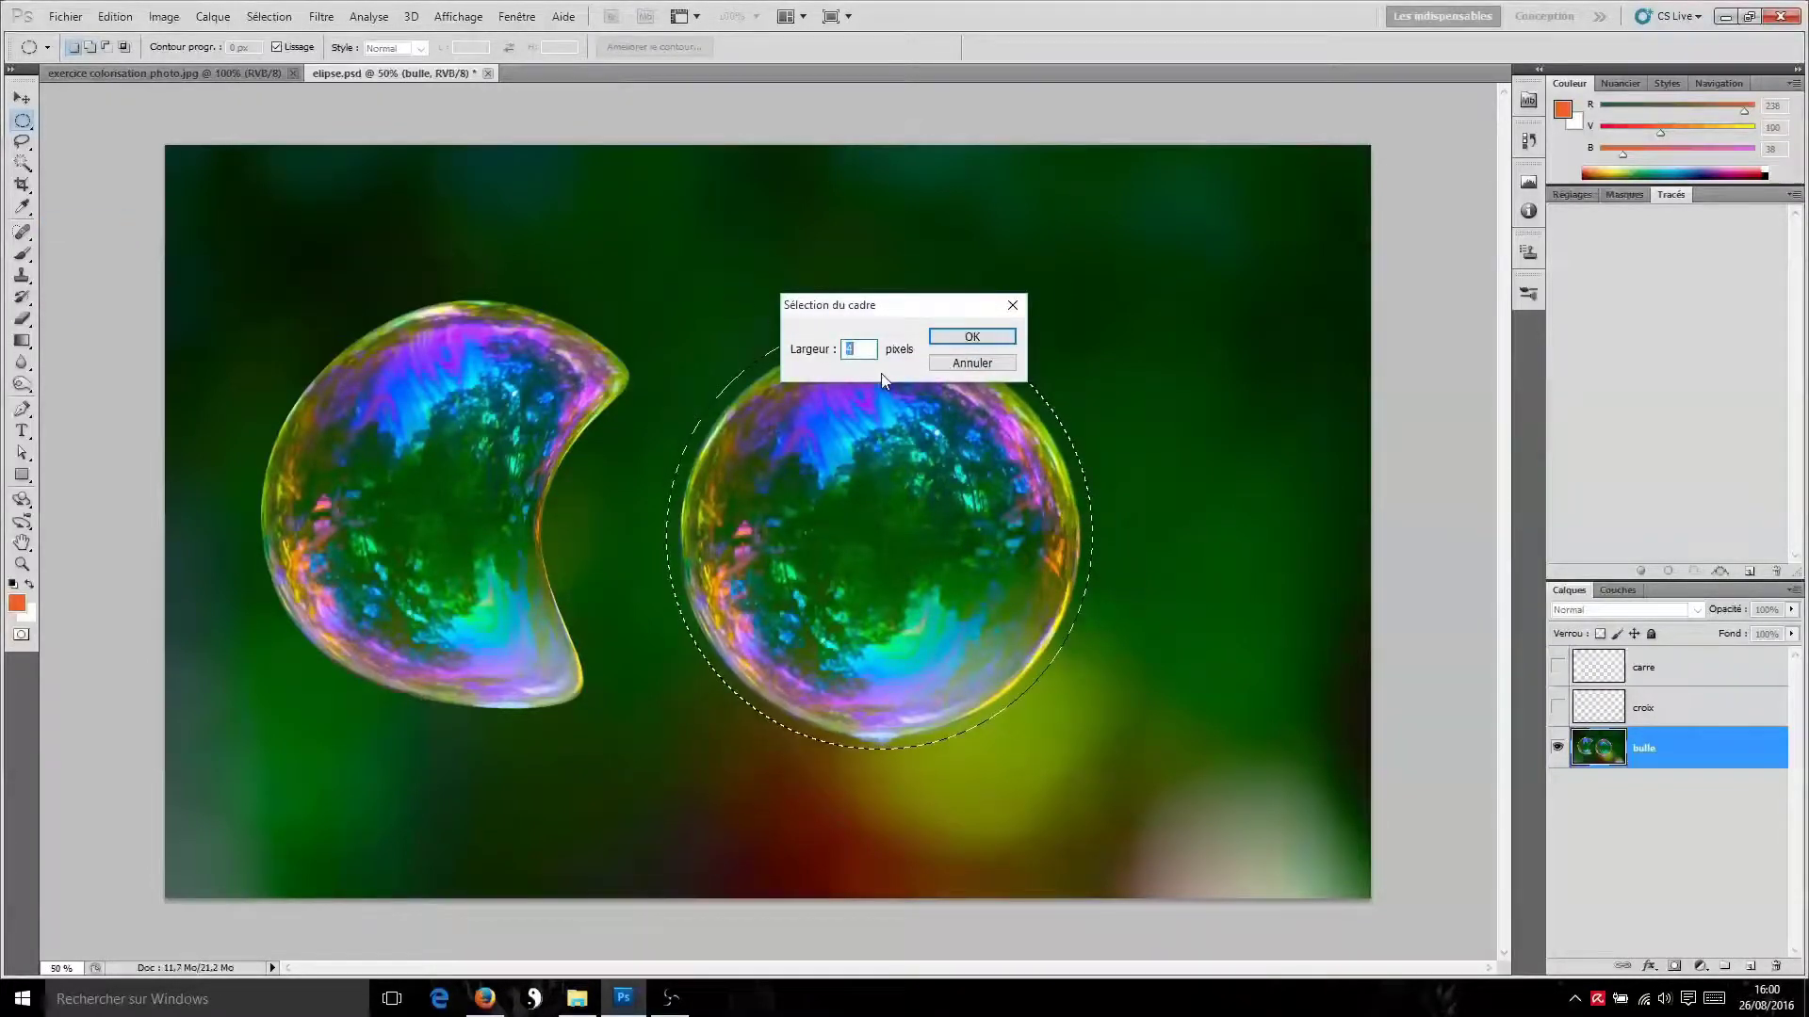
pyautogui.click(972, 337)
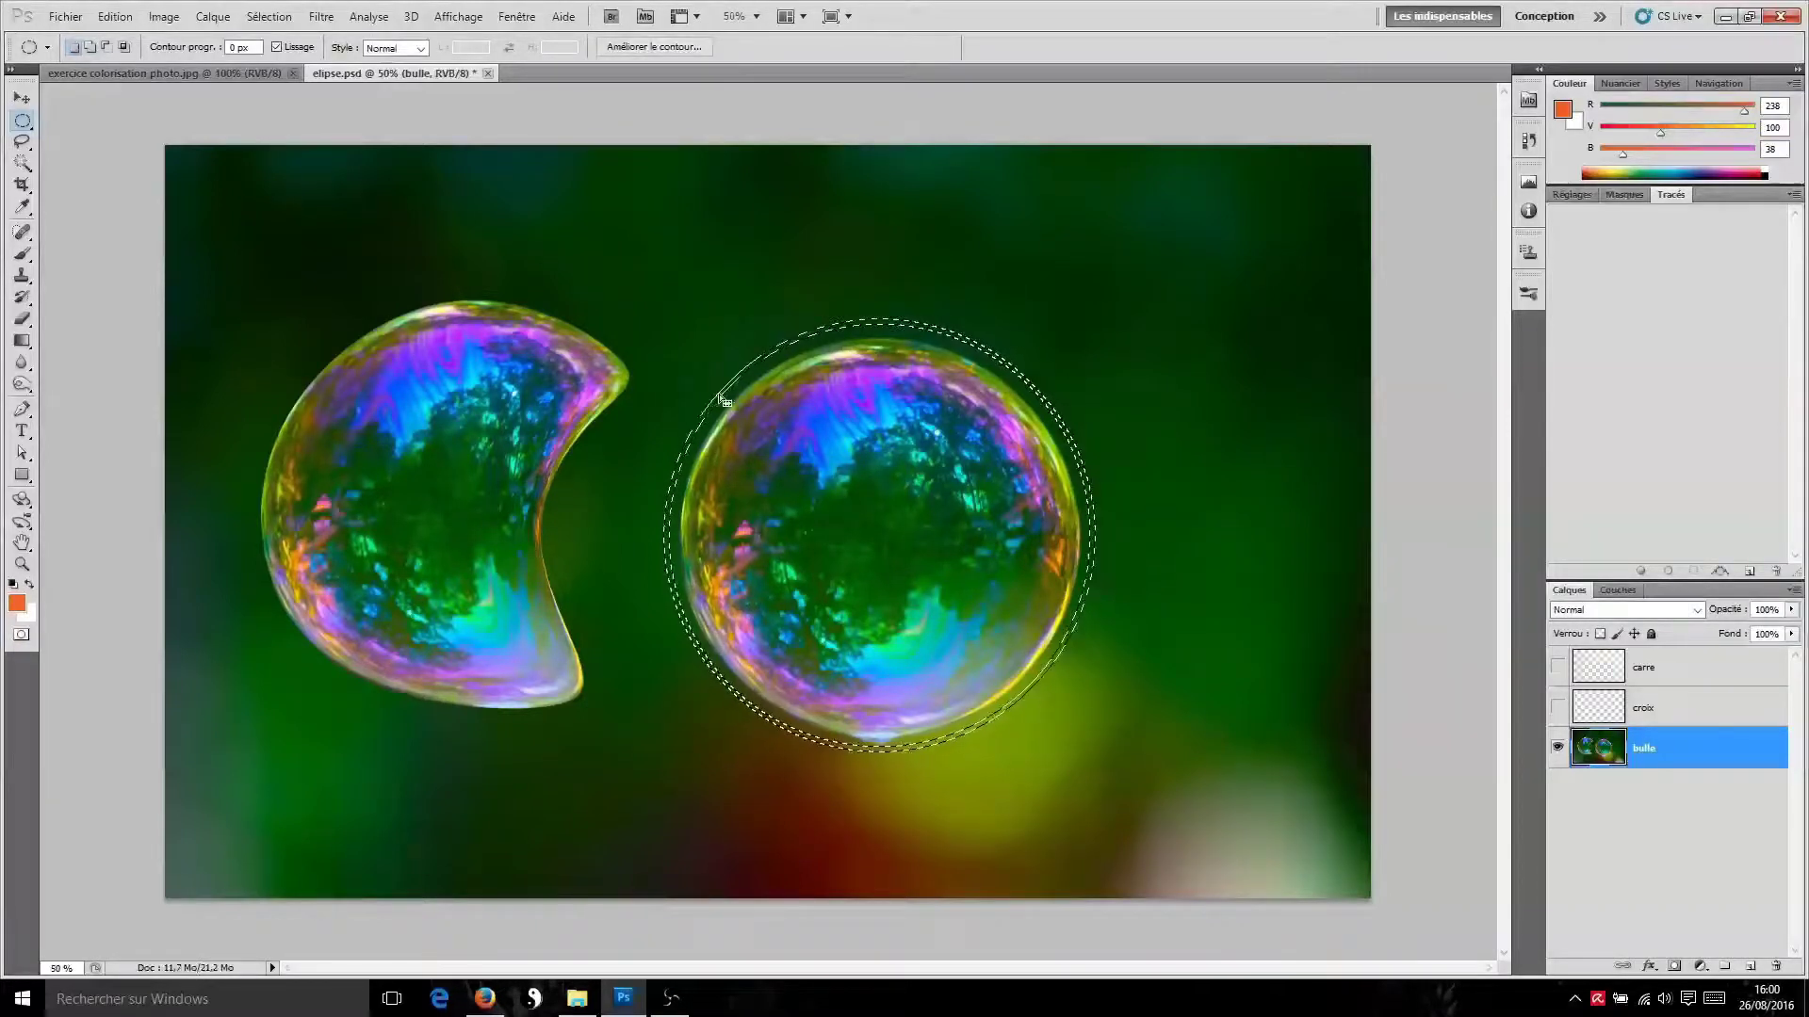
pyautogui.scroll(3, 1130, 396)
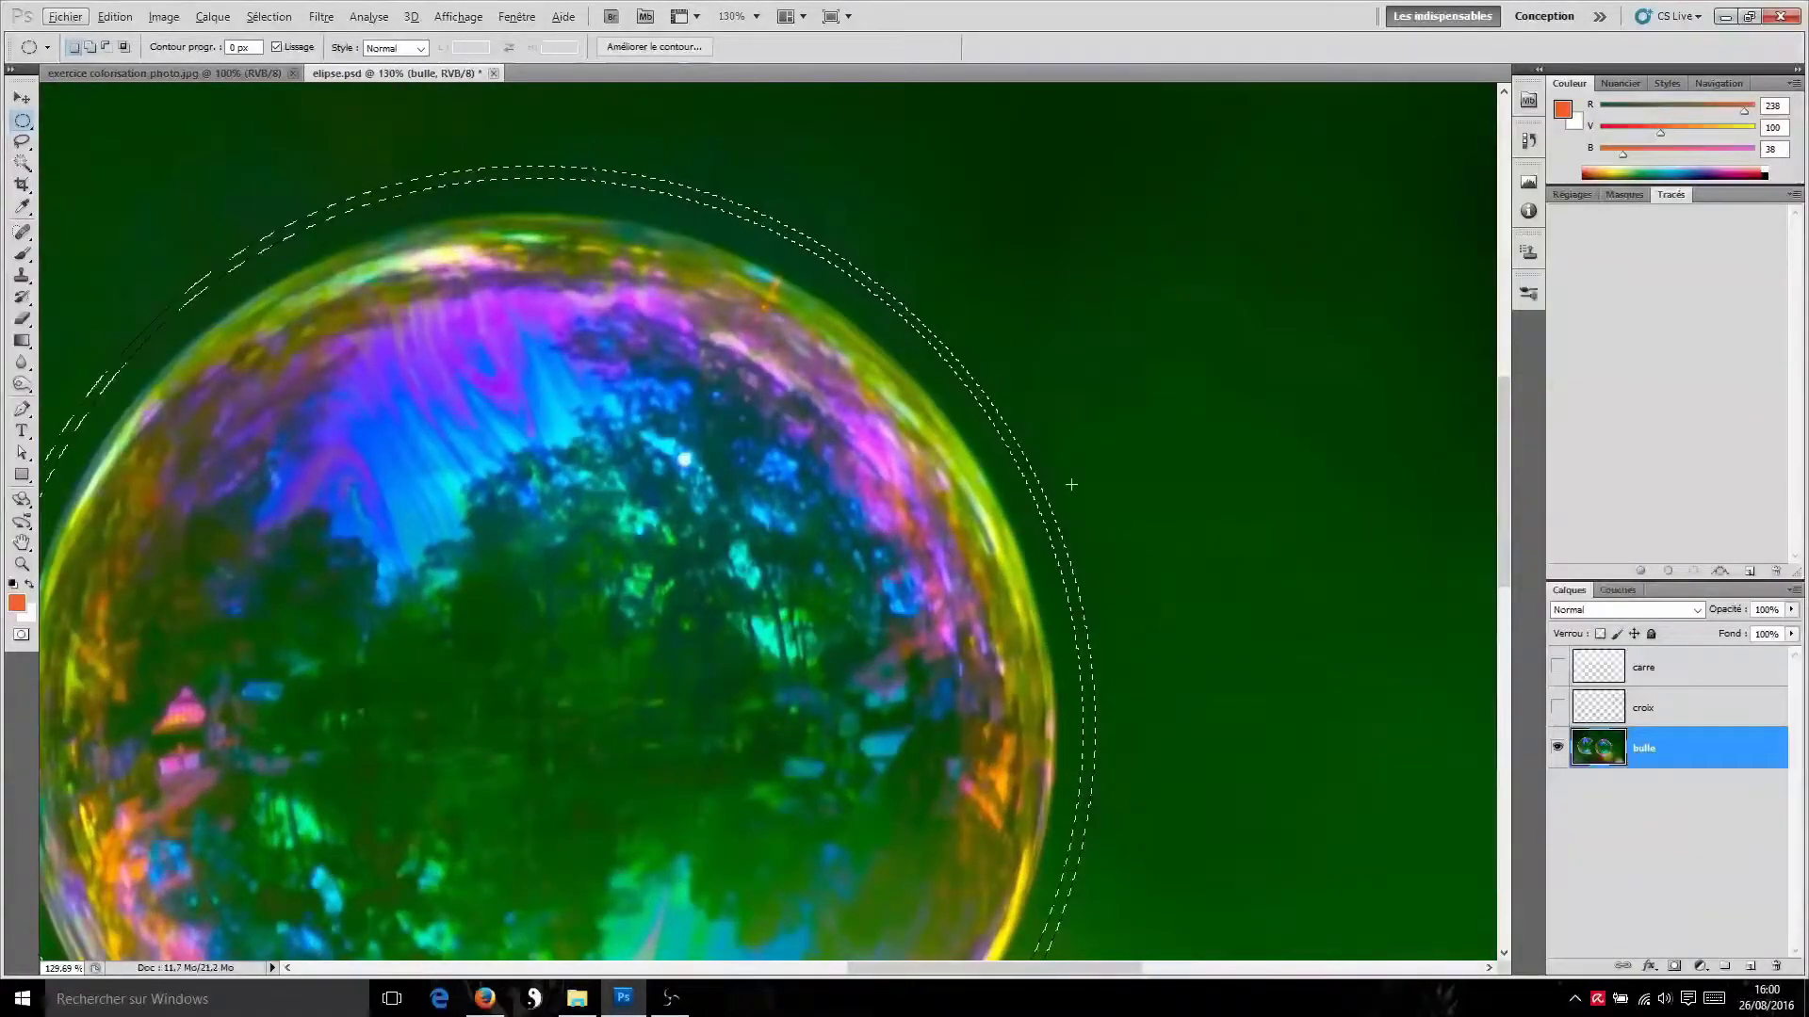
pyautogui.scroll(-1, 1092, 463)
pyautogui.hotkey('ctrl', '0')
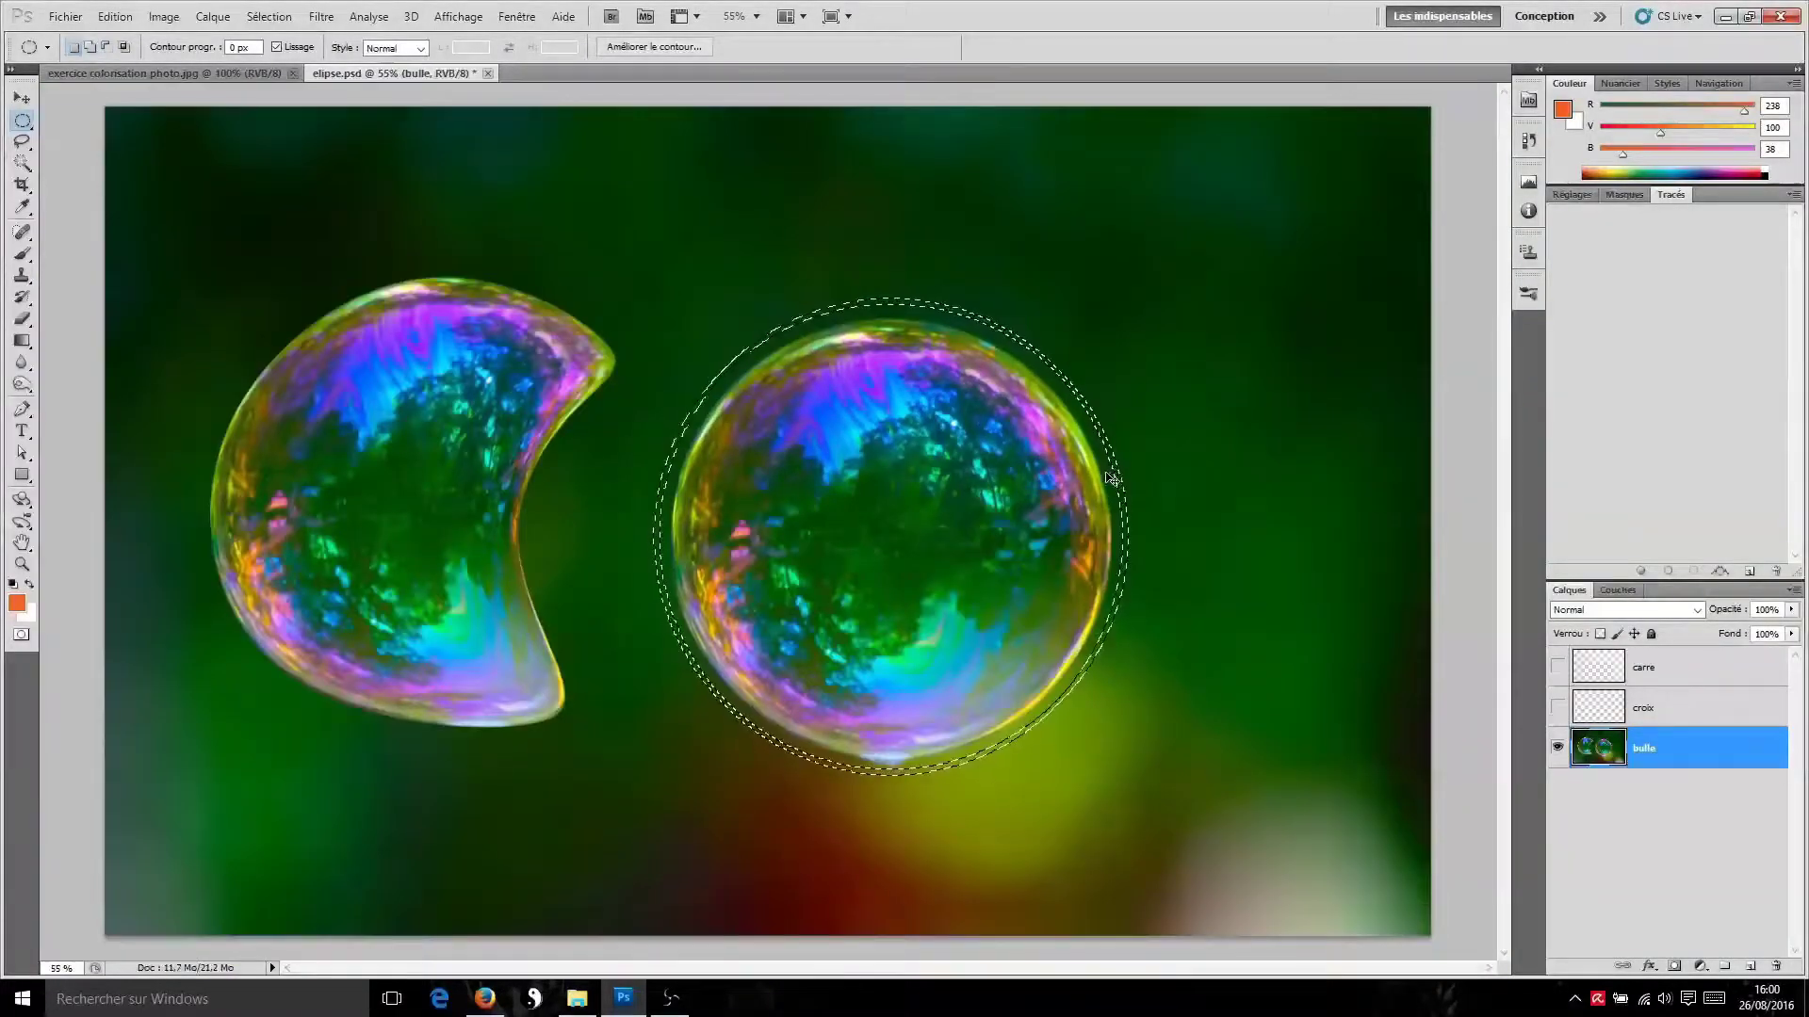
# Convert the circular selection to a 50-pixel border and copy that ring to a new layer with the bulle layer hidden
pyautogui.click(213, 16)
pyautogui.moveTo(269, 16)
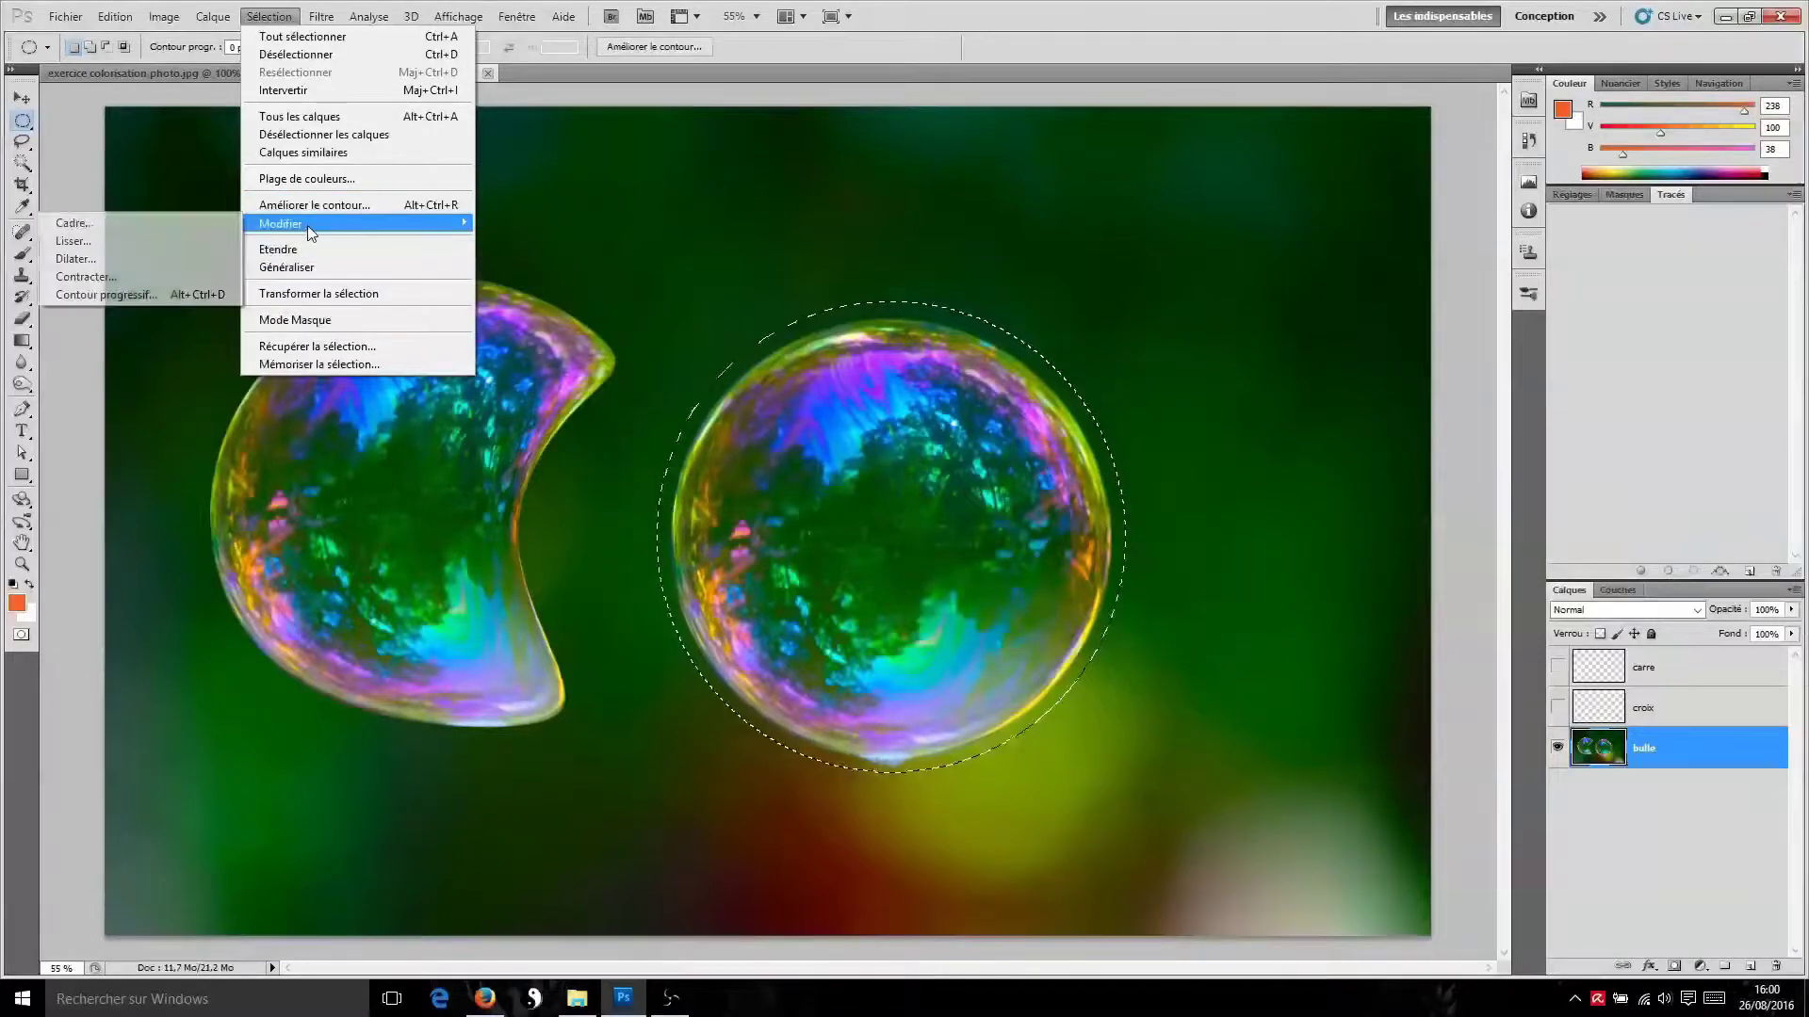
pyautogui.click(142, 223)
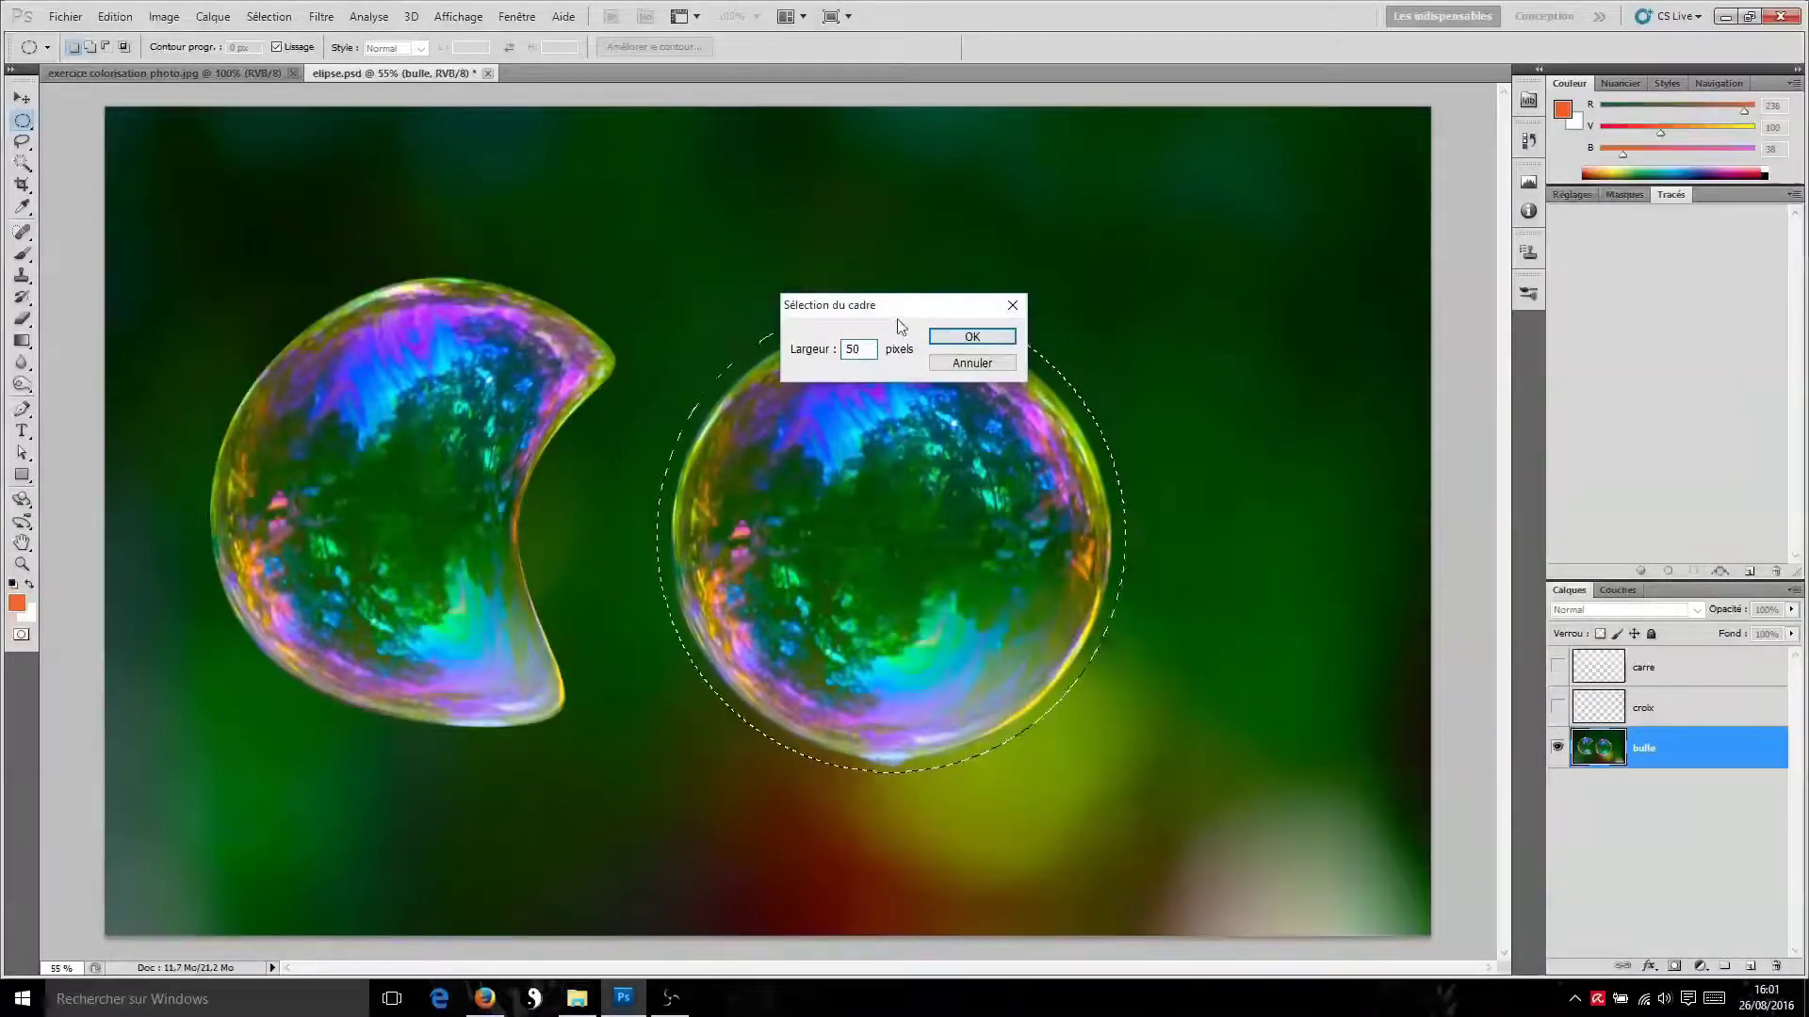
pyautogui.click(953, 339)
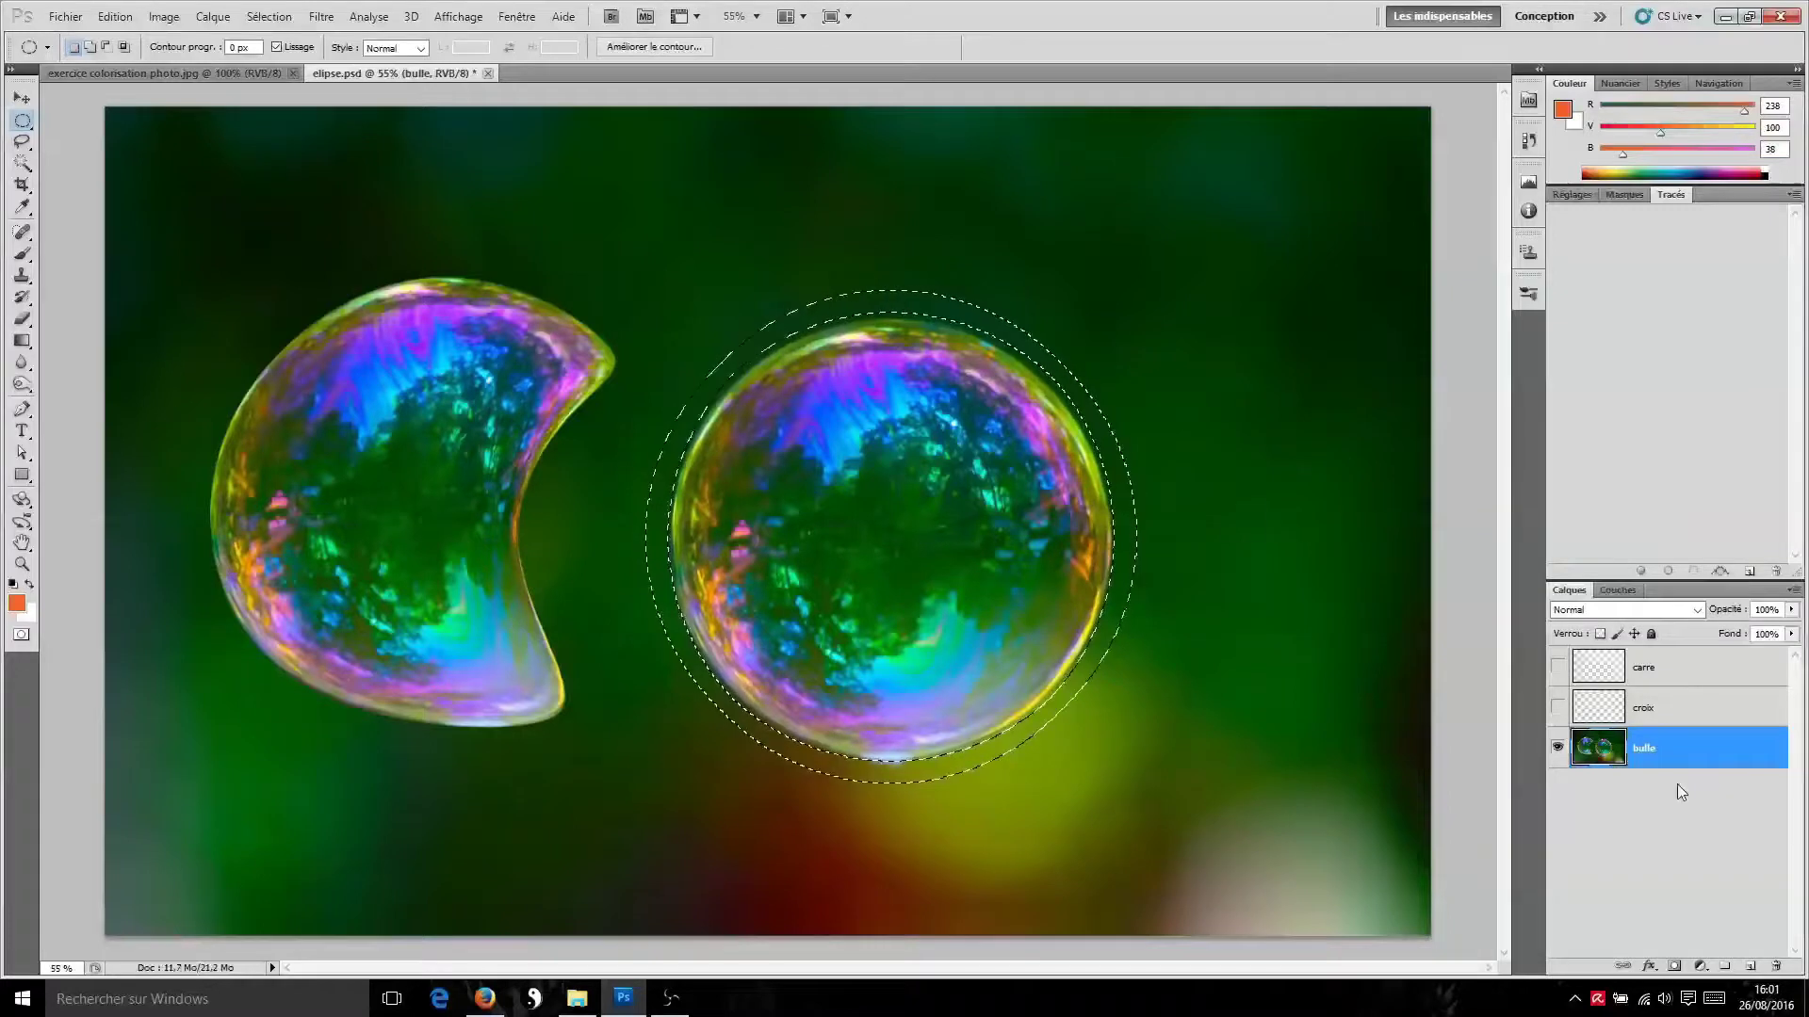
pyautogui.hotkey('ctrl', 'j')
pyautogui.click(1558, 788)
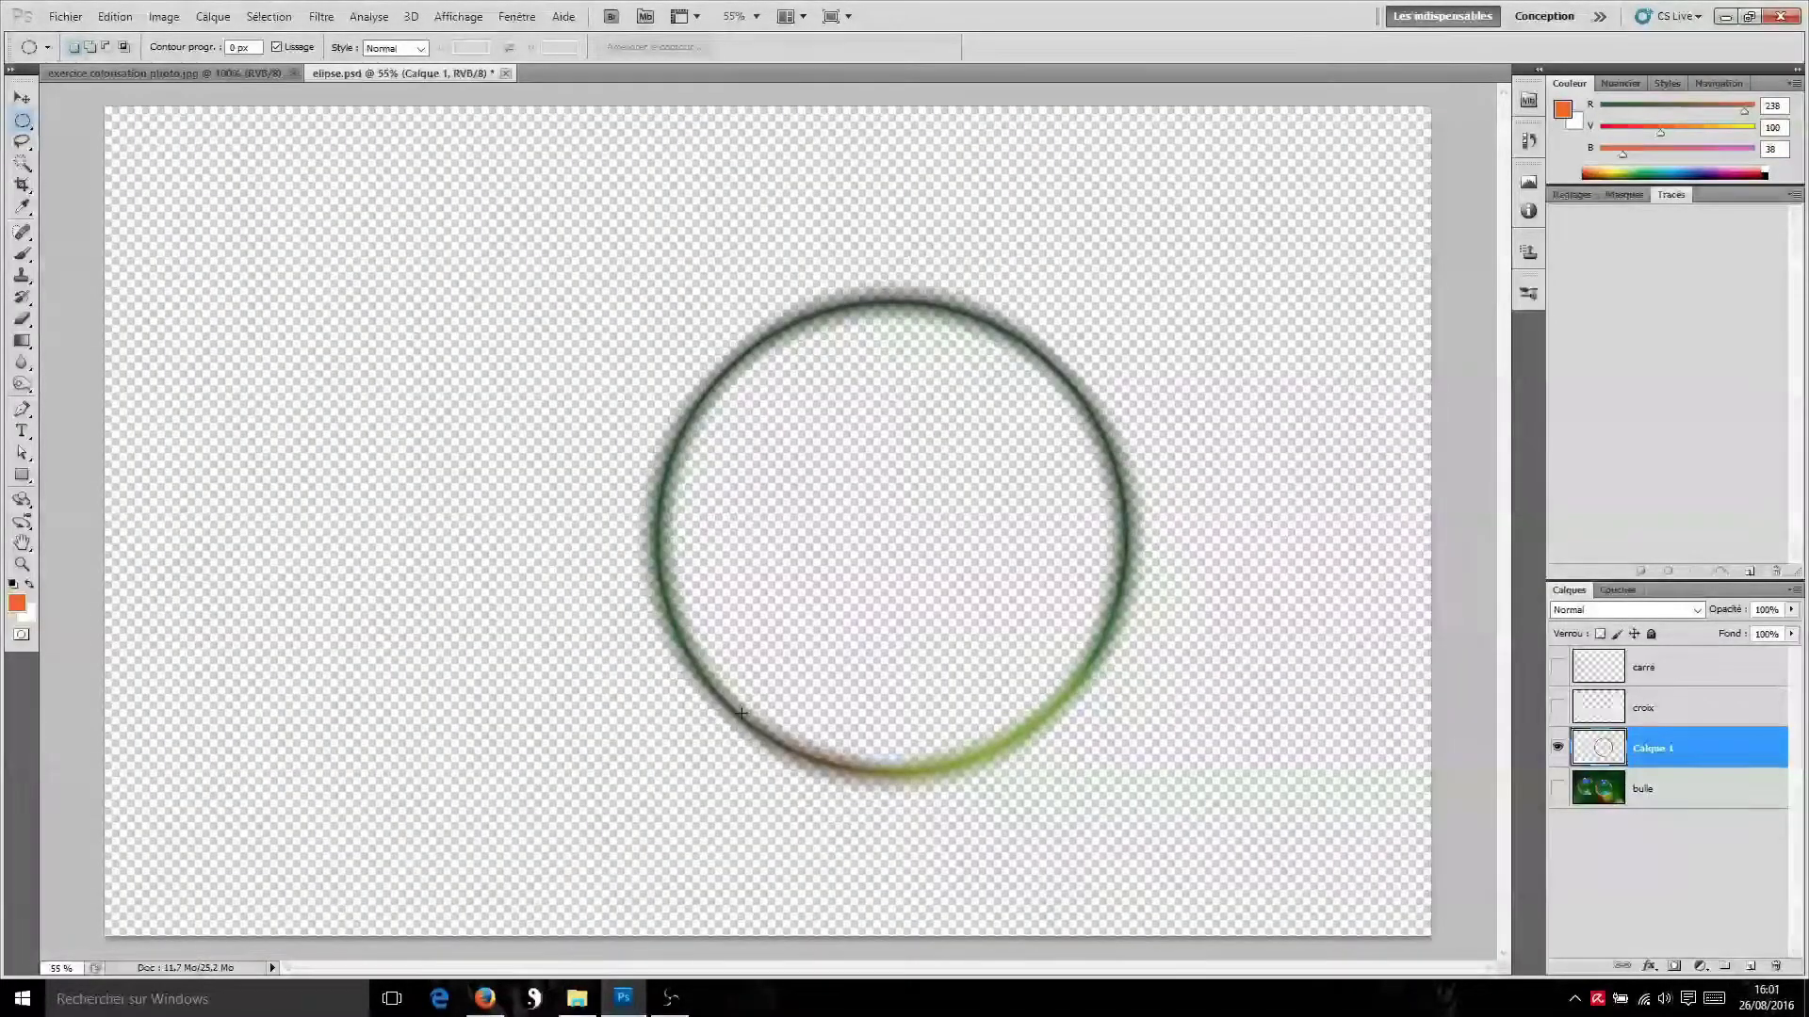
# Undo the ring copy and the border, reverting the history to the last Intervertir state
pyautogui.hotkey('ctrl', 'alt', 'z')
pyautogui.hotkey('ctrl', 'alt', 'z')
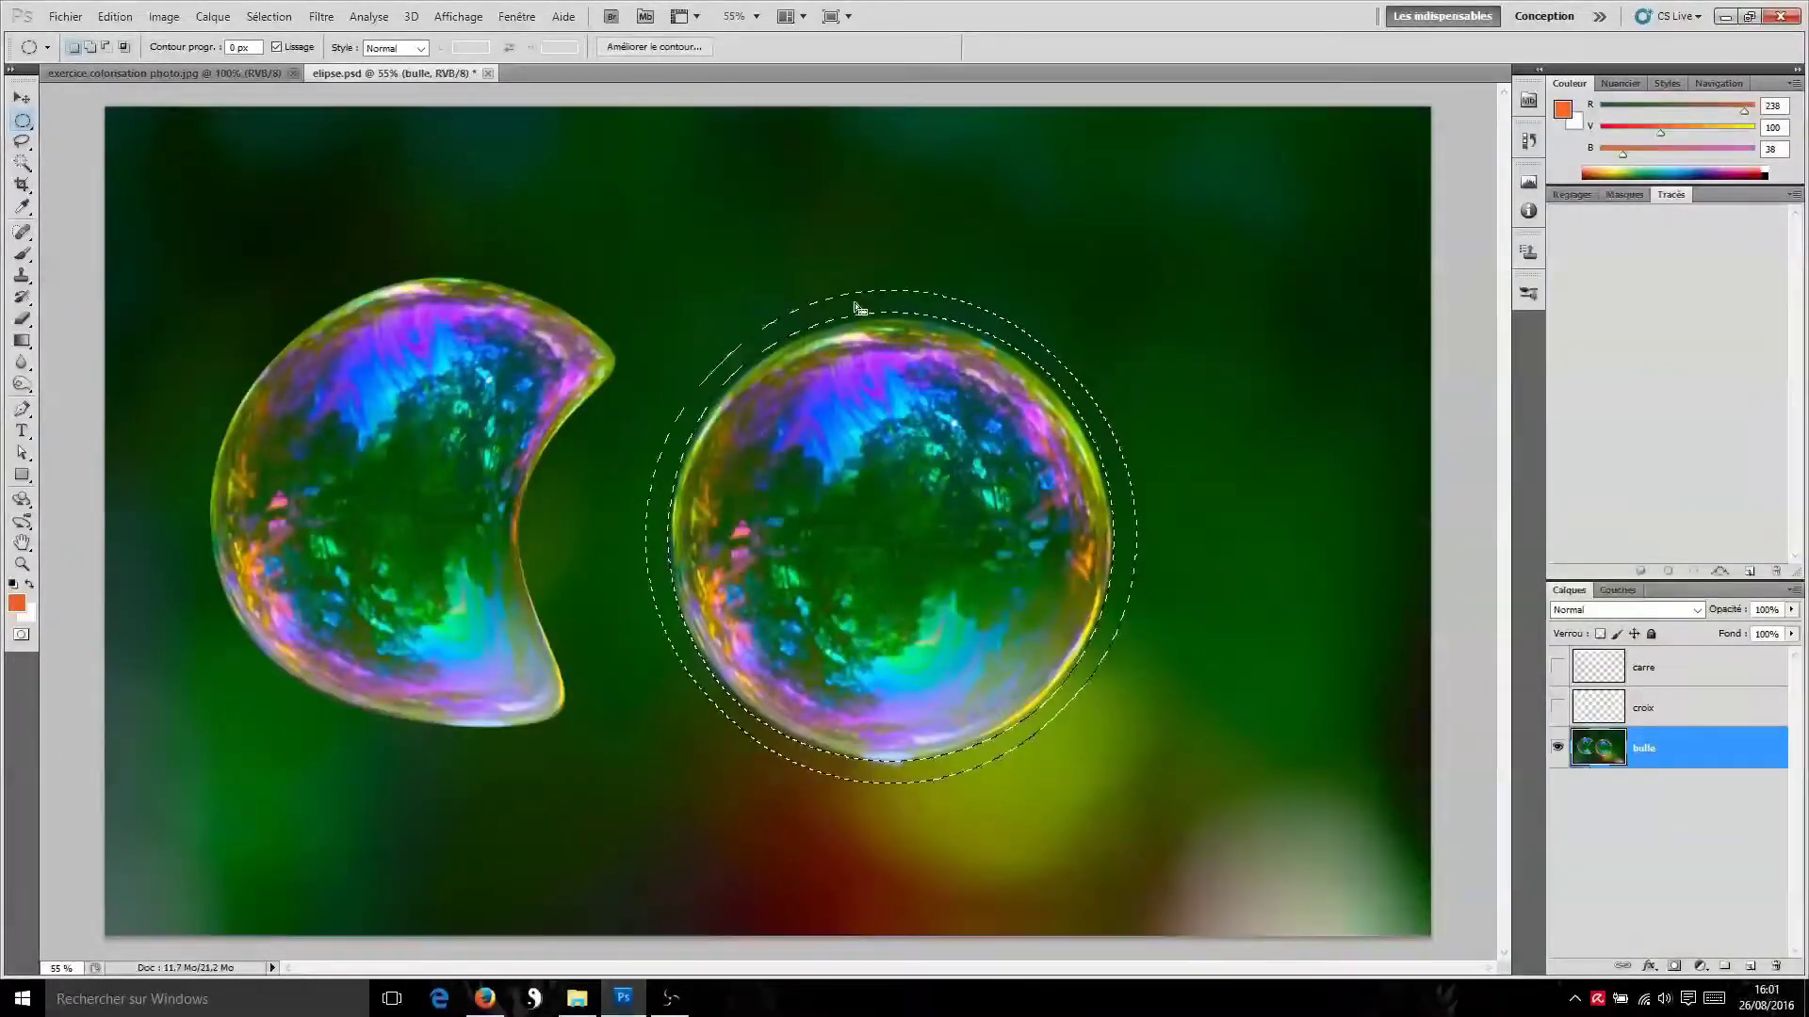
pyautogui.hotkey('ctrl', 'shift', 'z')
pyautogui.hotkey('ctrl', 'shift', 'z')
pyautogui.hotkey('ctrl', 'alt', 'z')
pyautogui.hotkey('ctrl', 'alt', 'z')
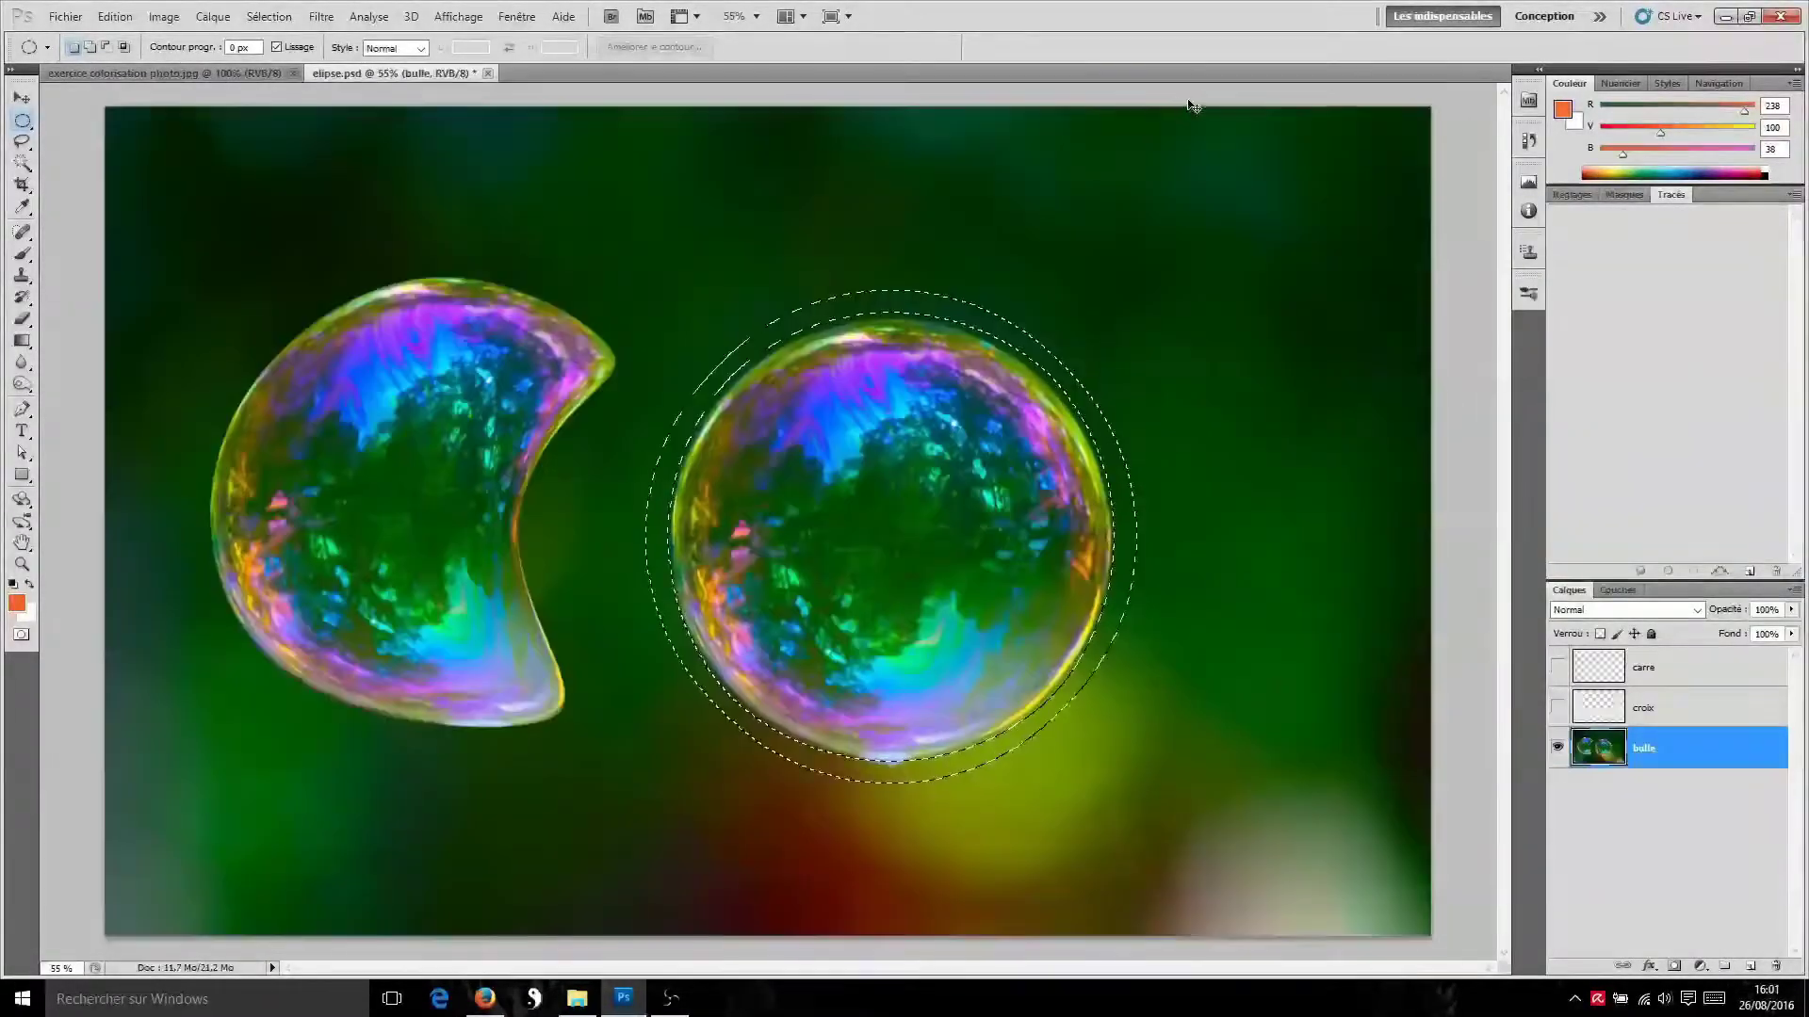
pyautogui.click(1528, 140)
pyautogui.click(1356, 512)
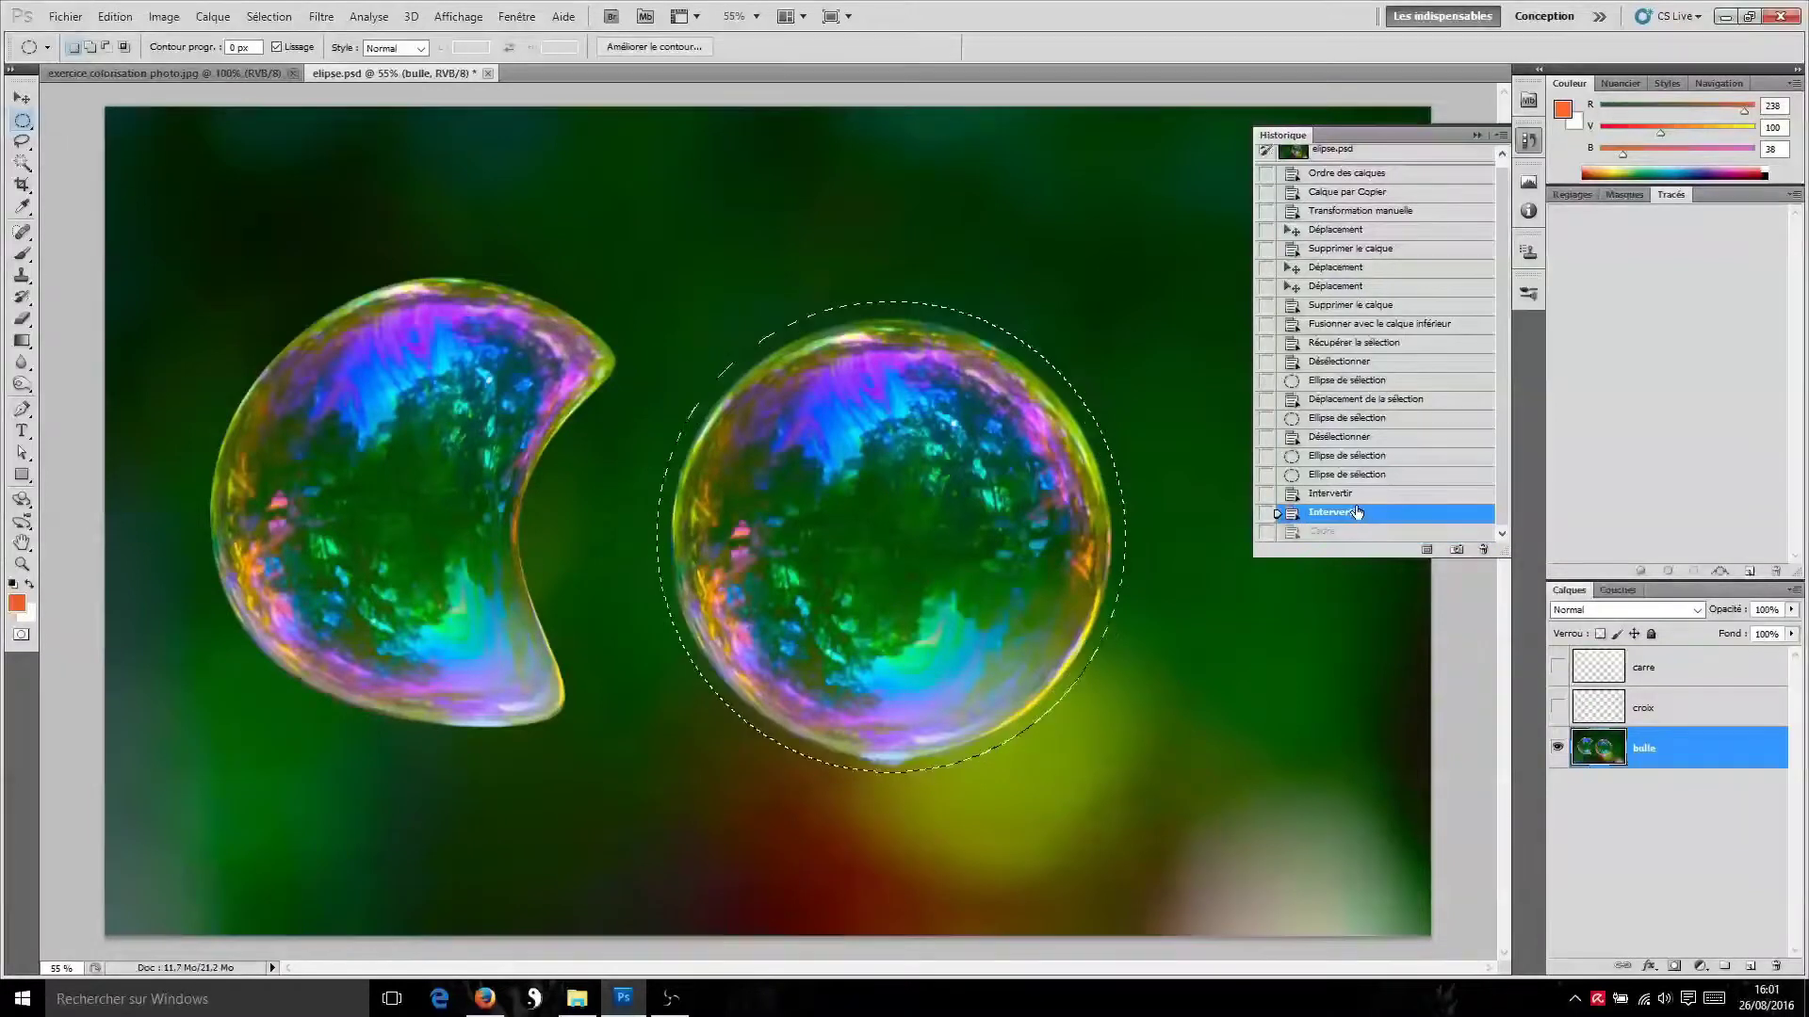
# Smooth the circular selection around the round bubble with the Lisser command
pyautogui.click(213, 16)
pyautogui.moveTo(257, 31)
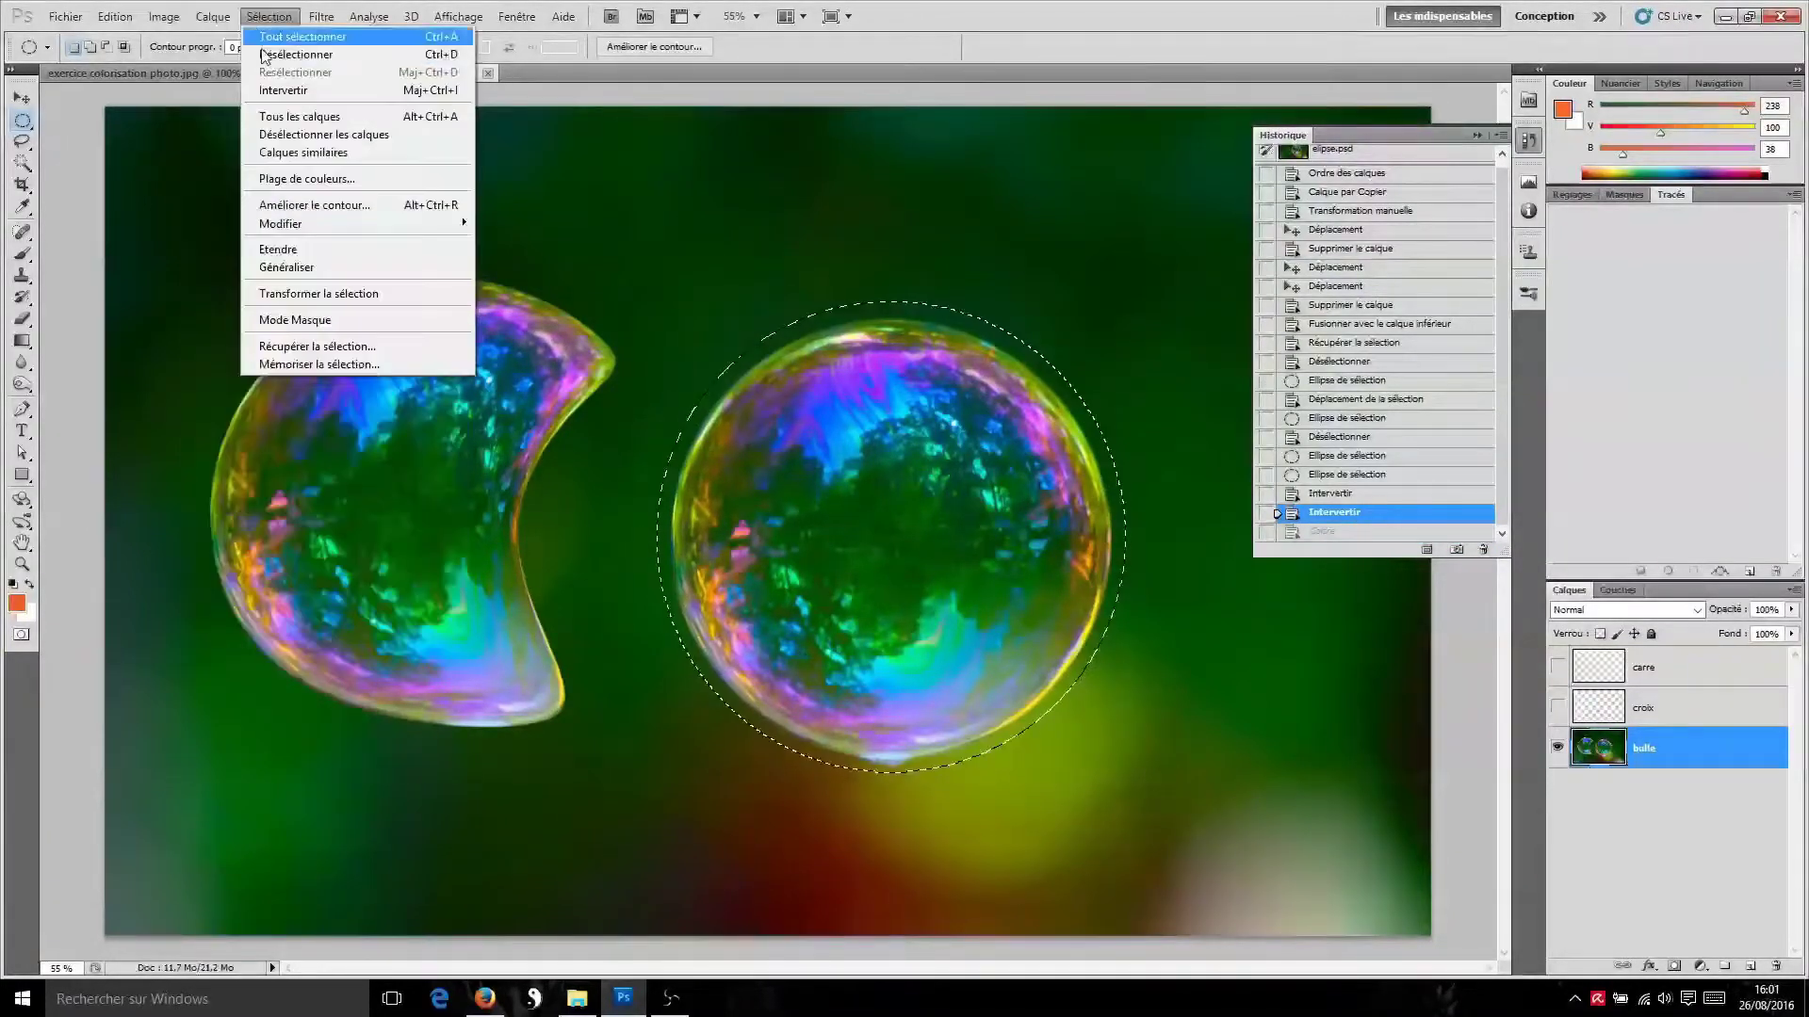
pyautogui.click(1481, 132)
pyautogui.click(321, 16)
pyautogui.moveTo(271, 16)
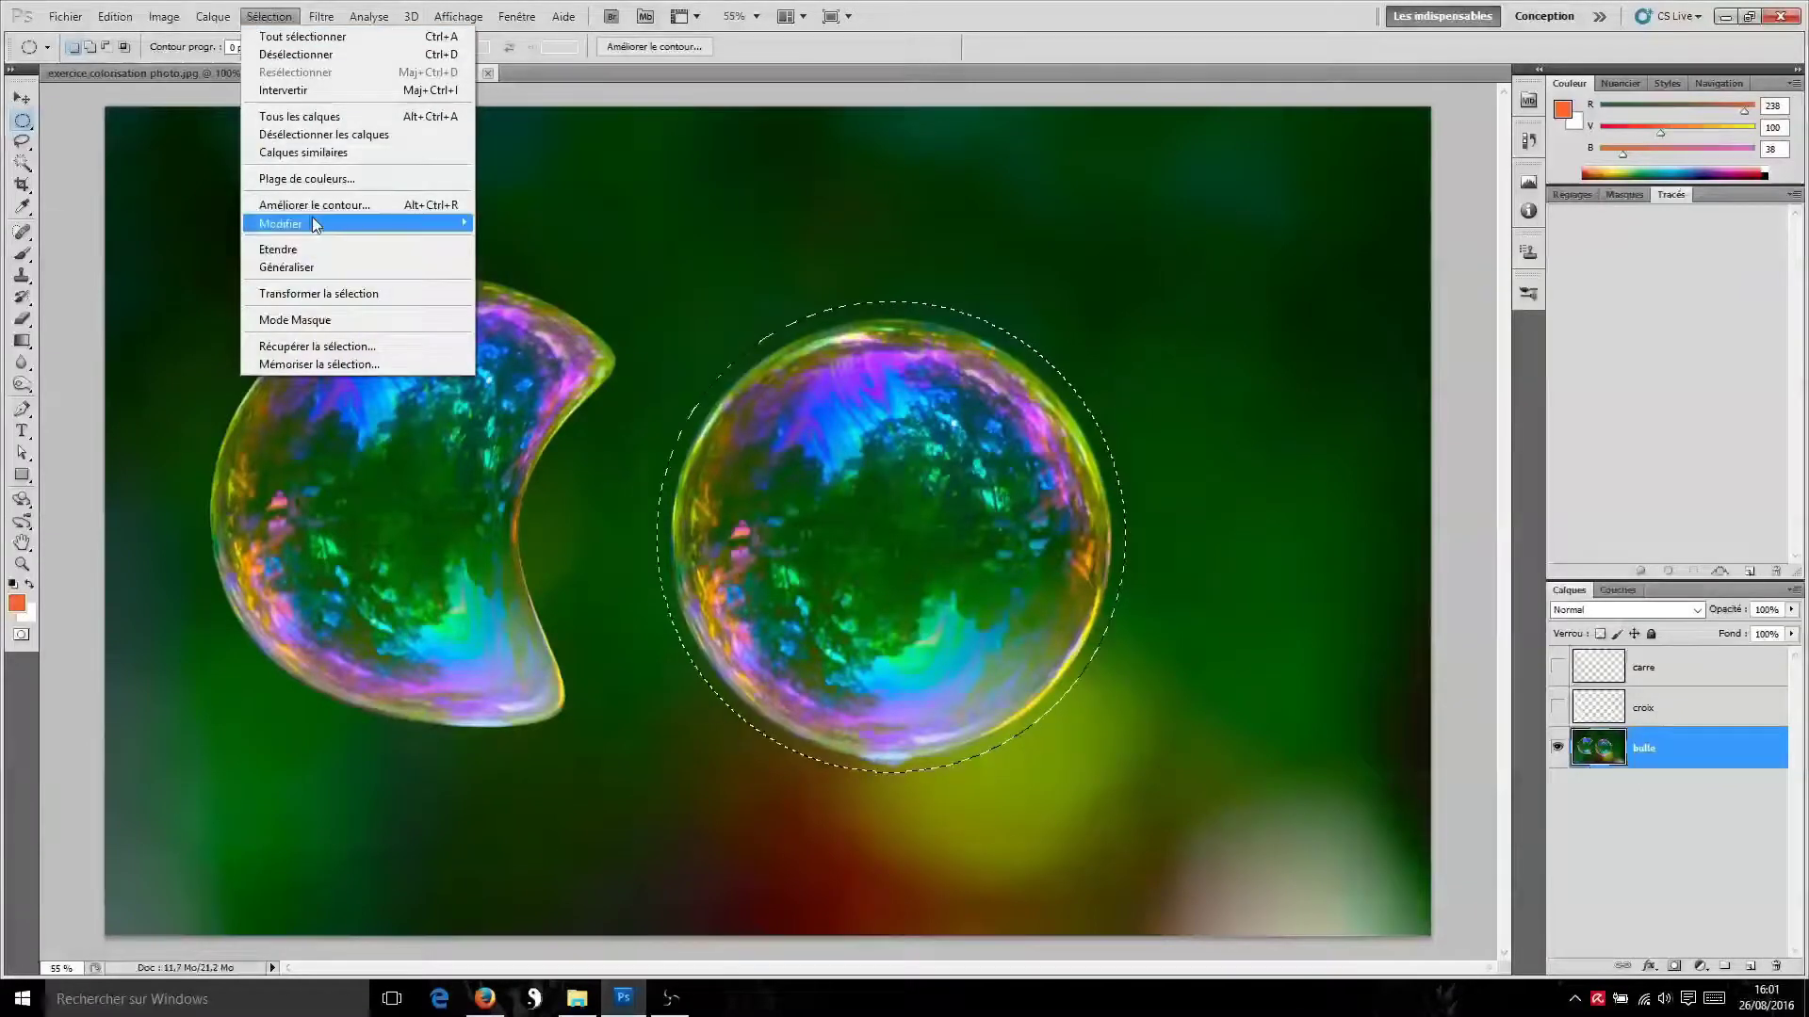
pyautogui.moveTo(313, 221)
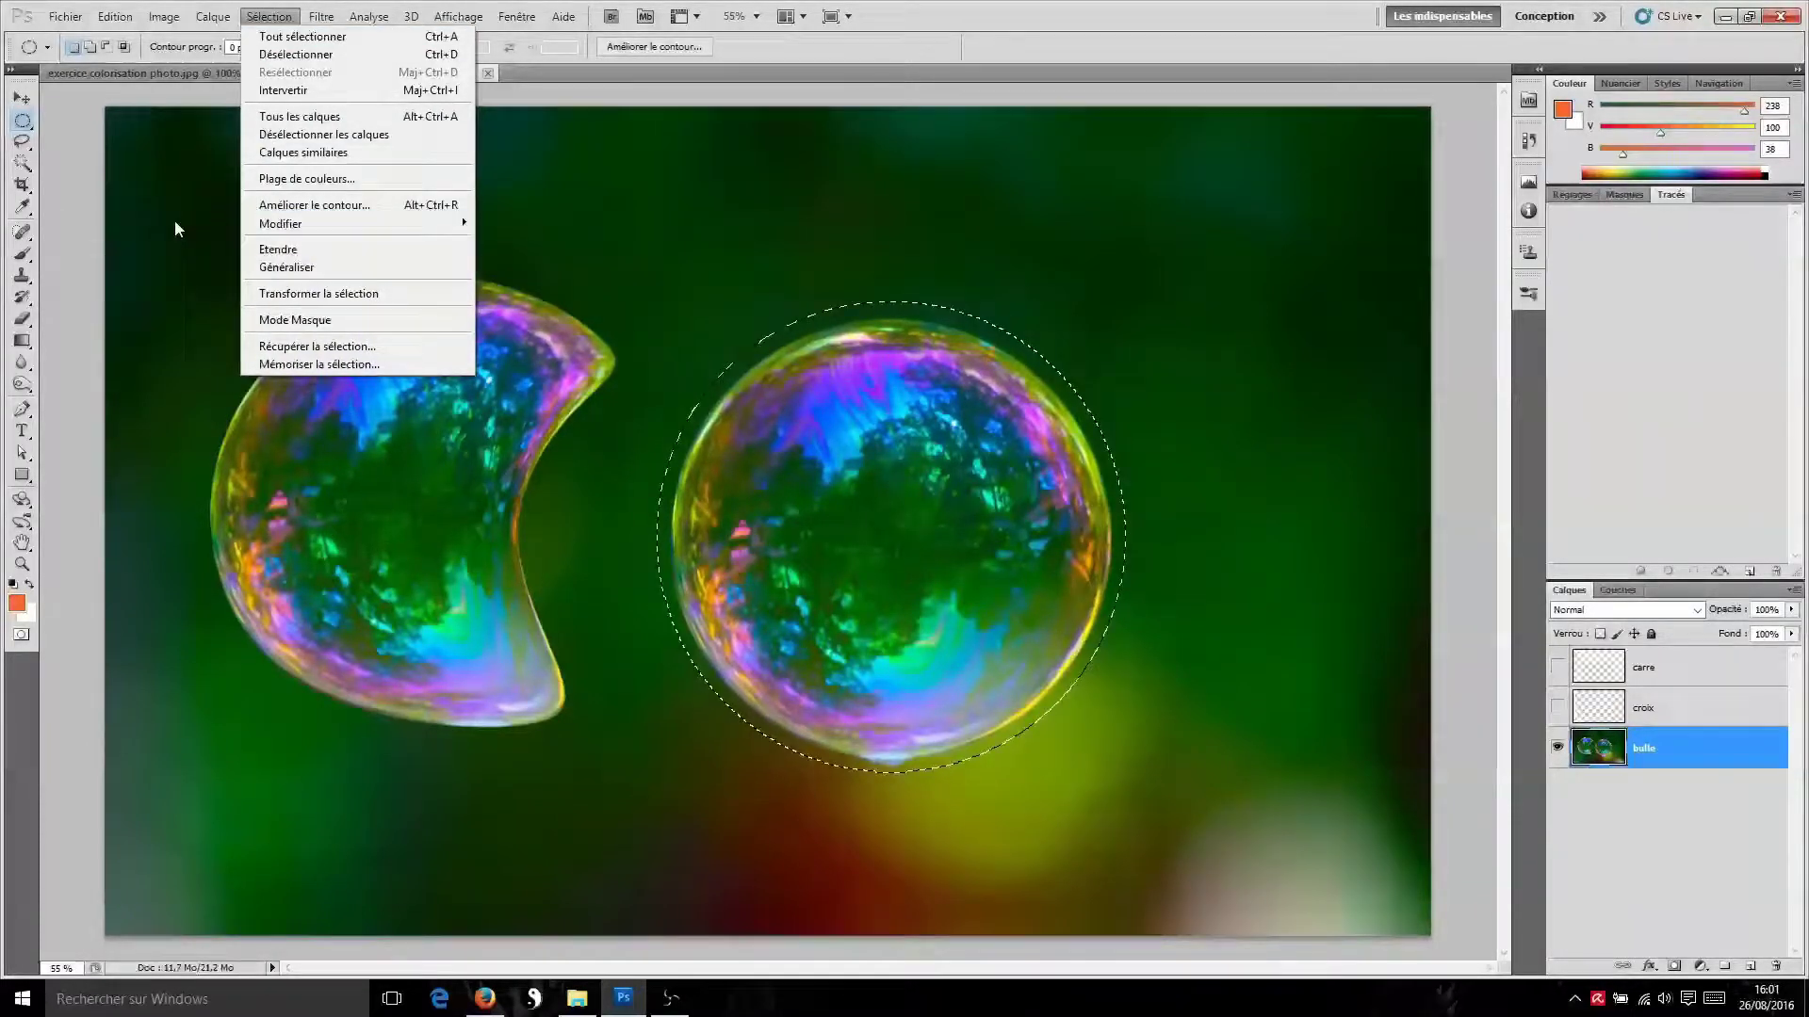
pyautogui.click(94, 243)
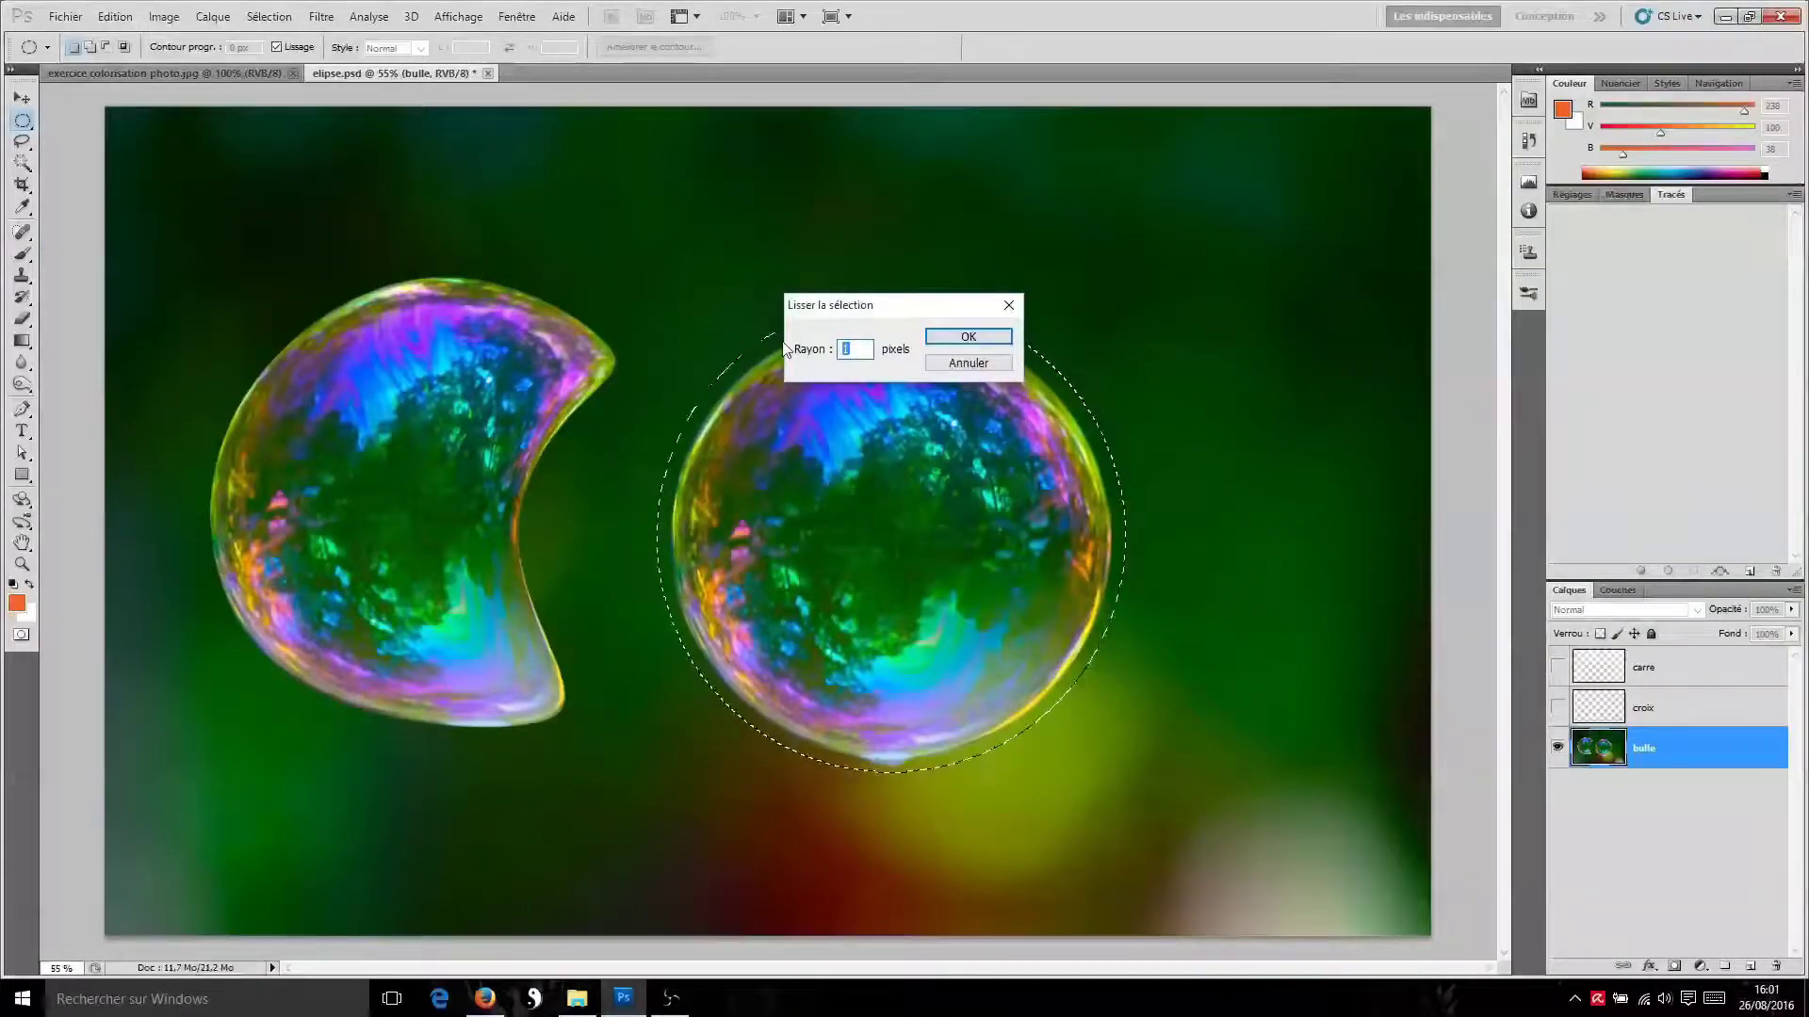
pyautogui.press('Return')
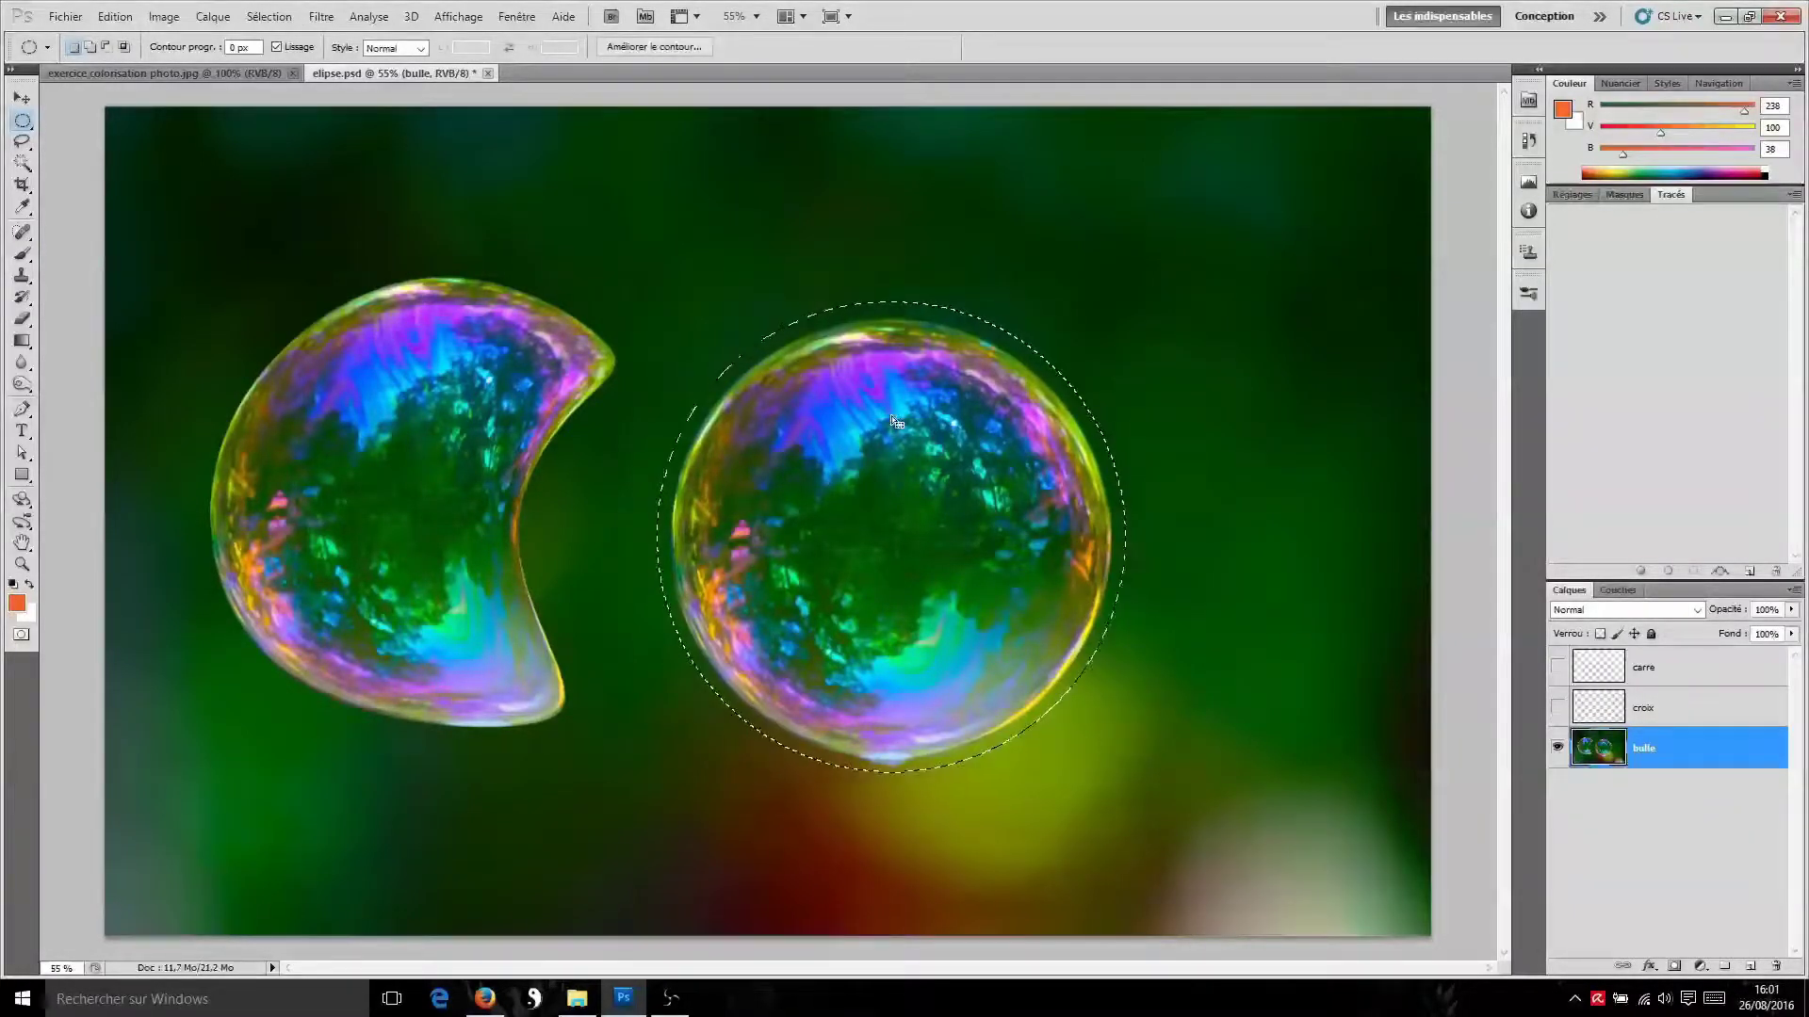
# Try copying the smoothed selection to a new layer with the bulle layer hidden
pyautogui.hotkey('ctrl', 'j')
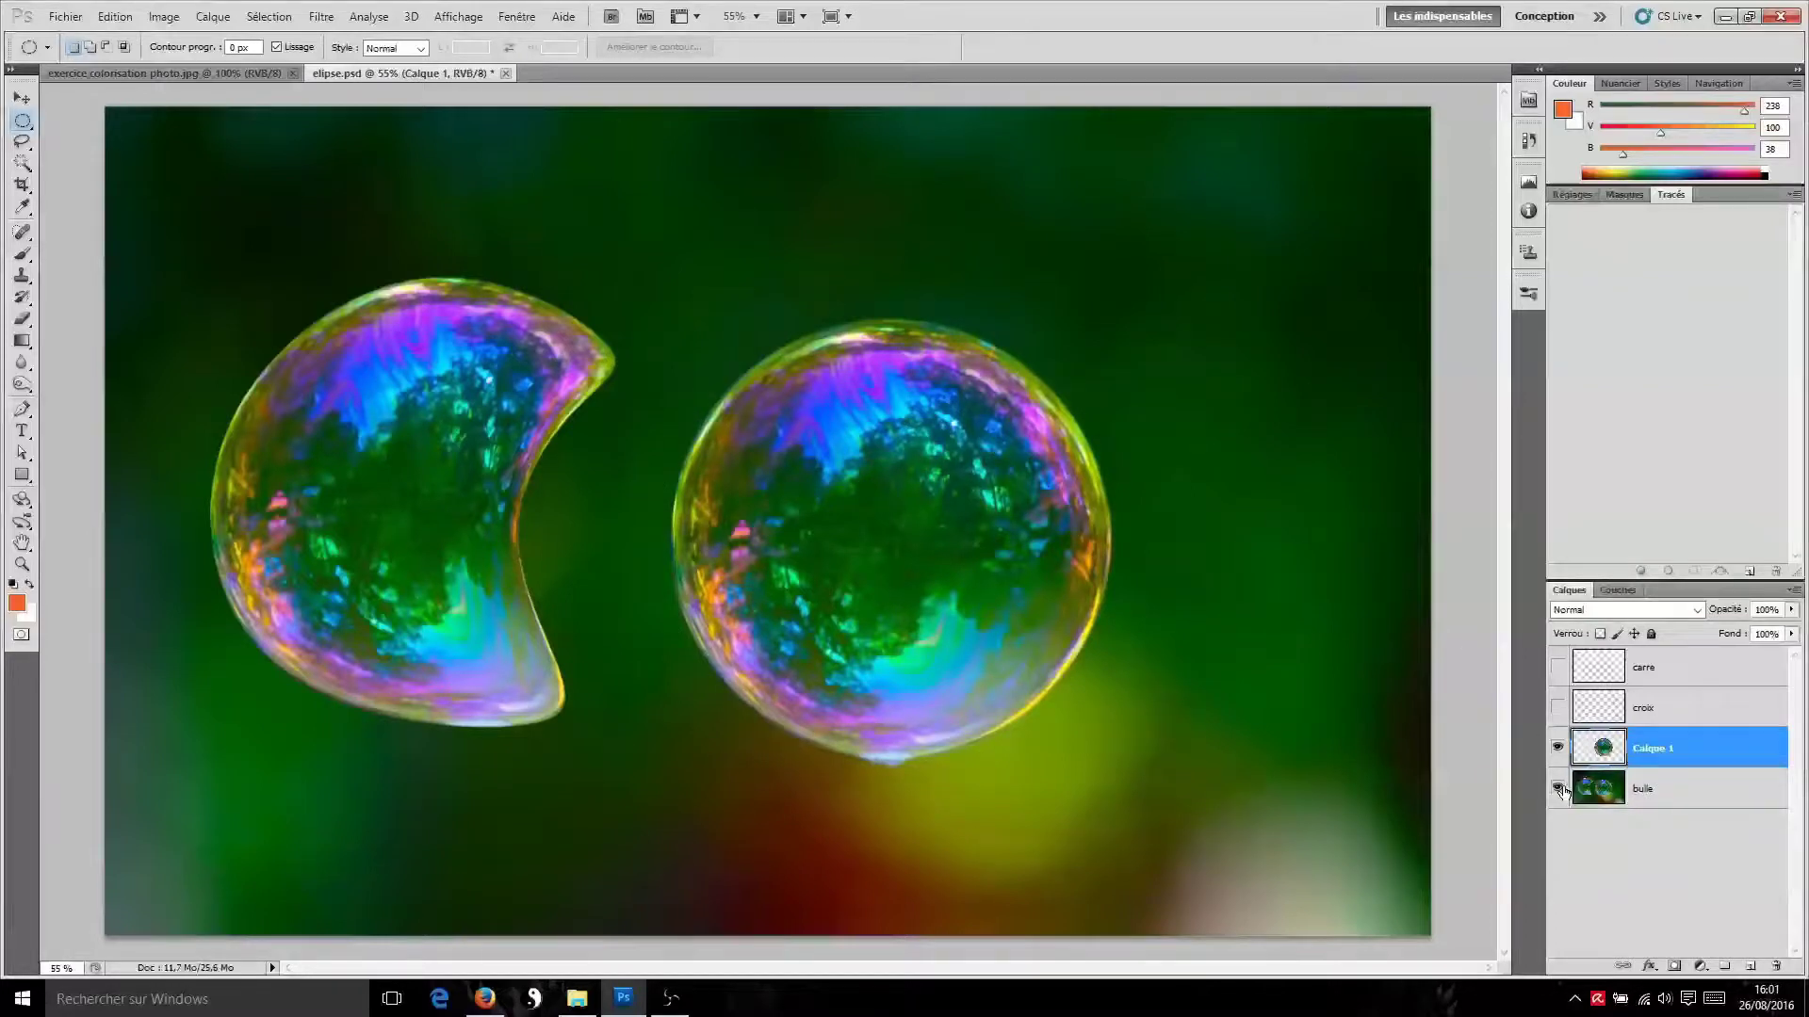
pyautogui.click(1558, 789)
pyautogui.hotkey('ctrl', 'alt', 'z')
pyautogui.hotkey('ctrl', 'alt', 'z')
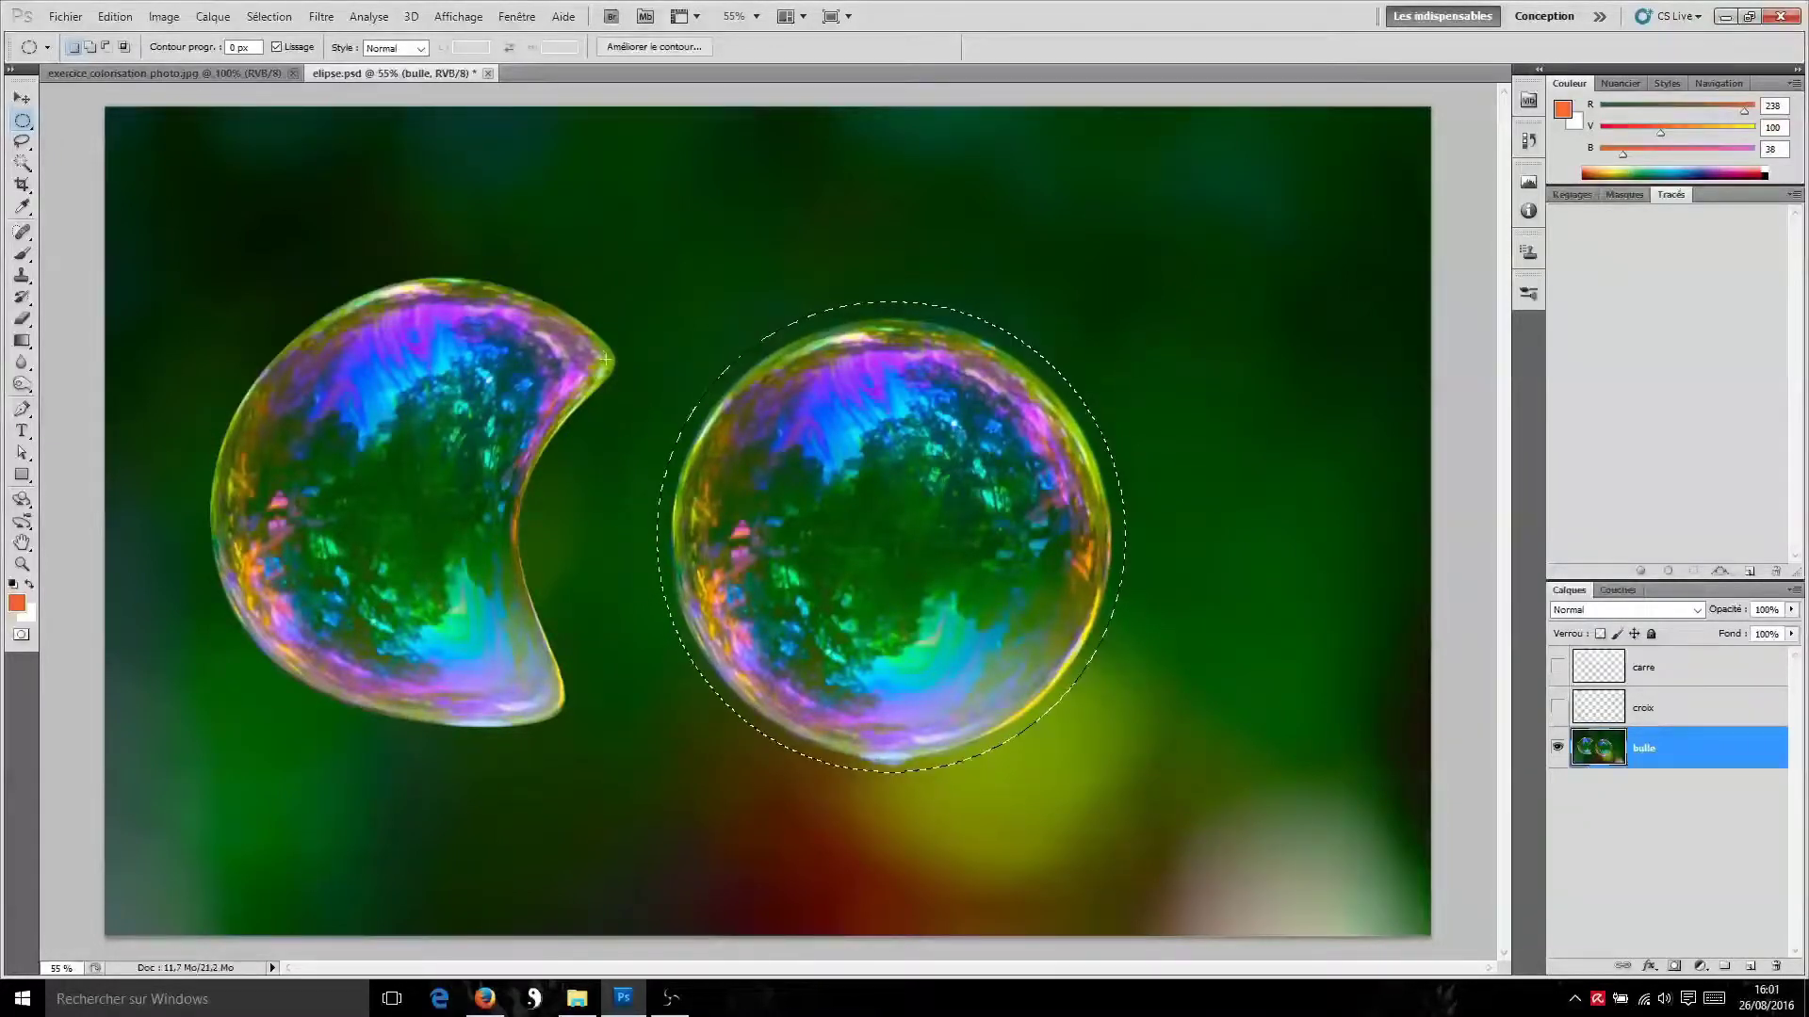
# Try adding elliptical areas overlapping the crescent bubble to the circular selection and smoothing the combined outline with Lisser
pyautogui.moveTo(452, 297); pyautogui.dragTo(819, 805)
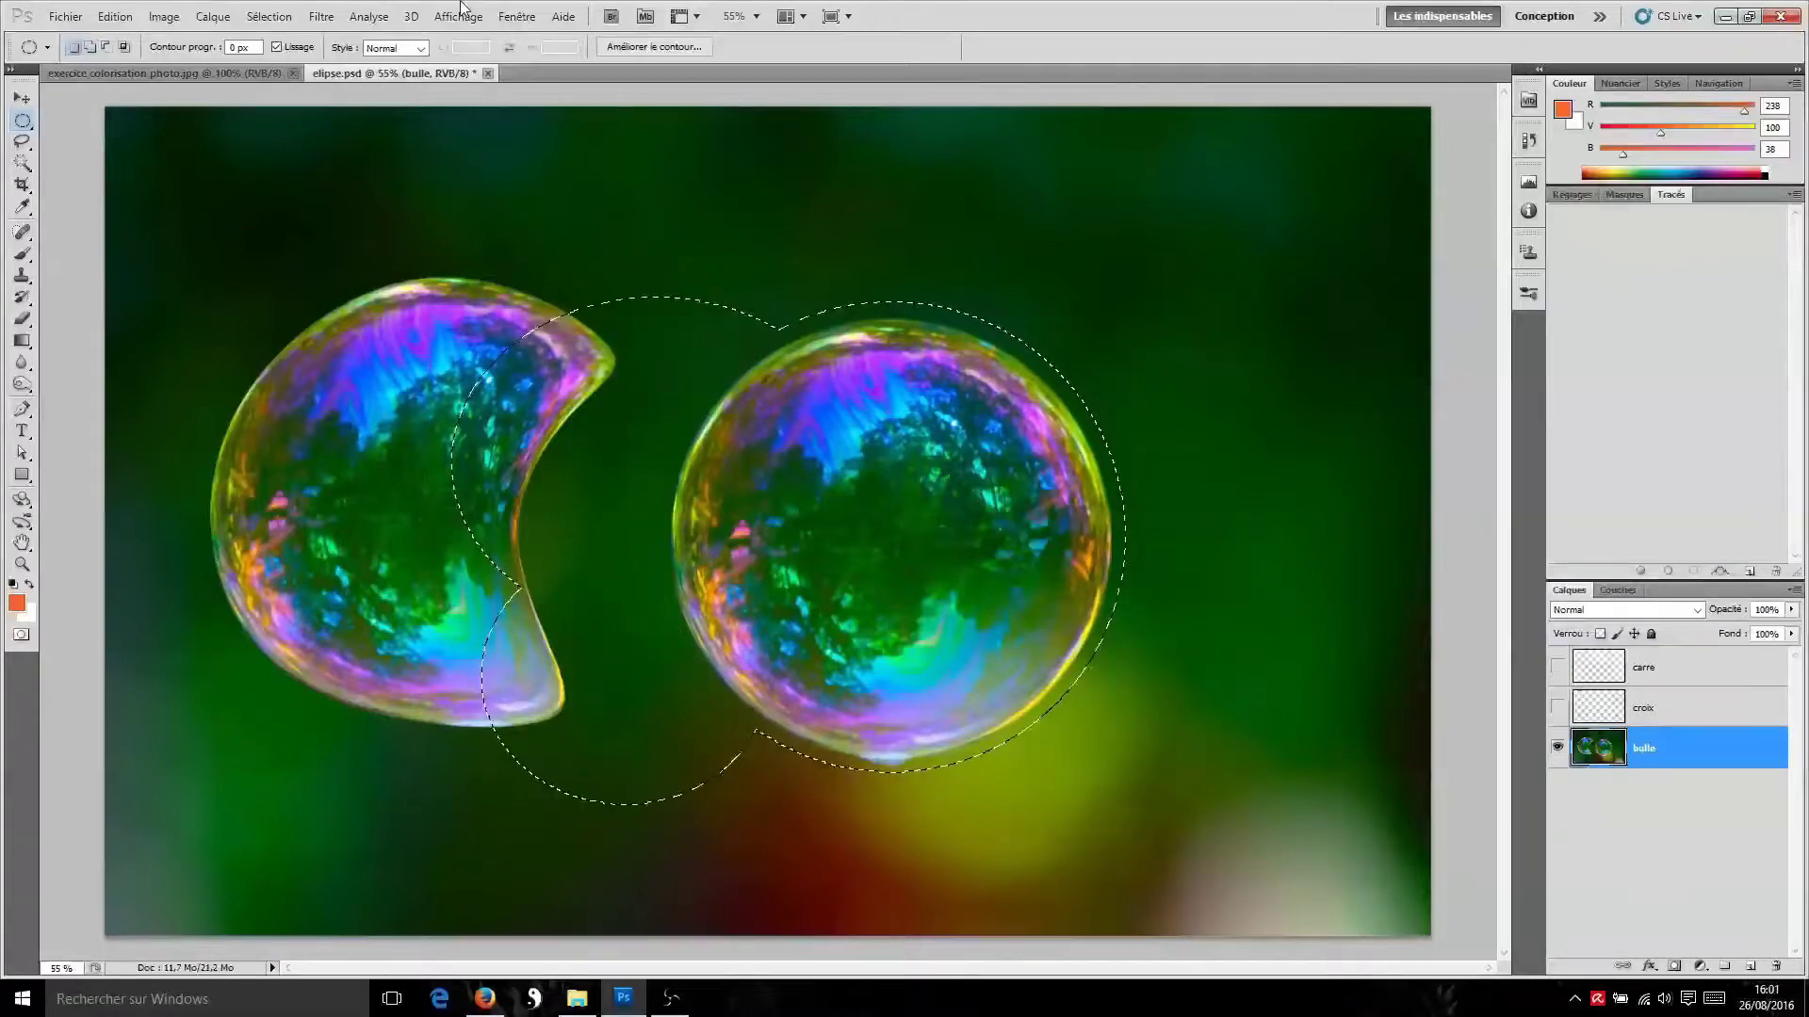
pyautogui.click(269, 16)
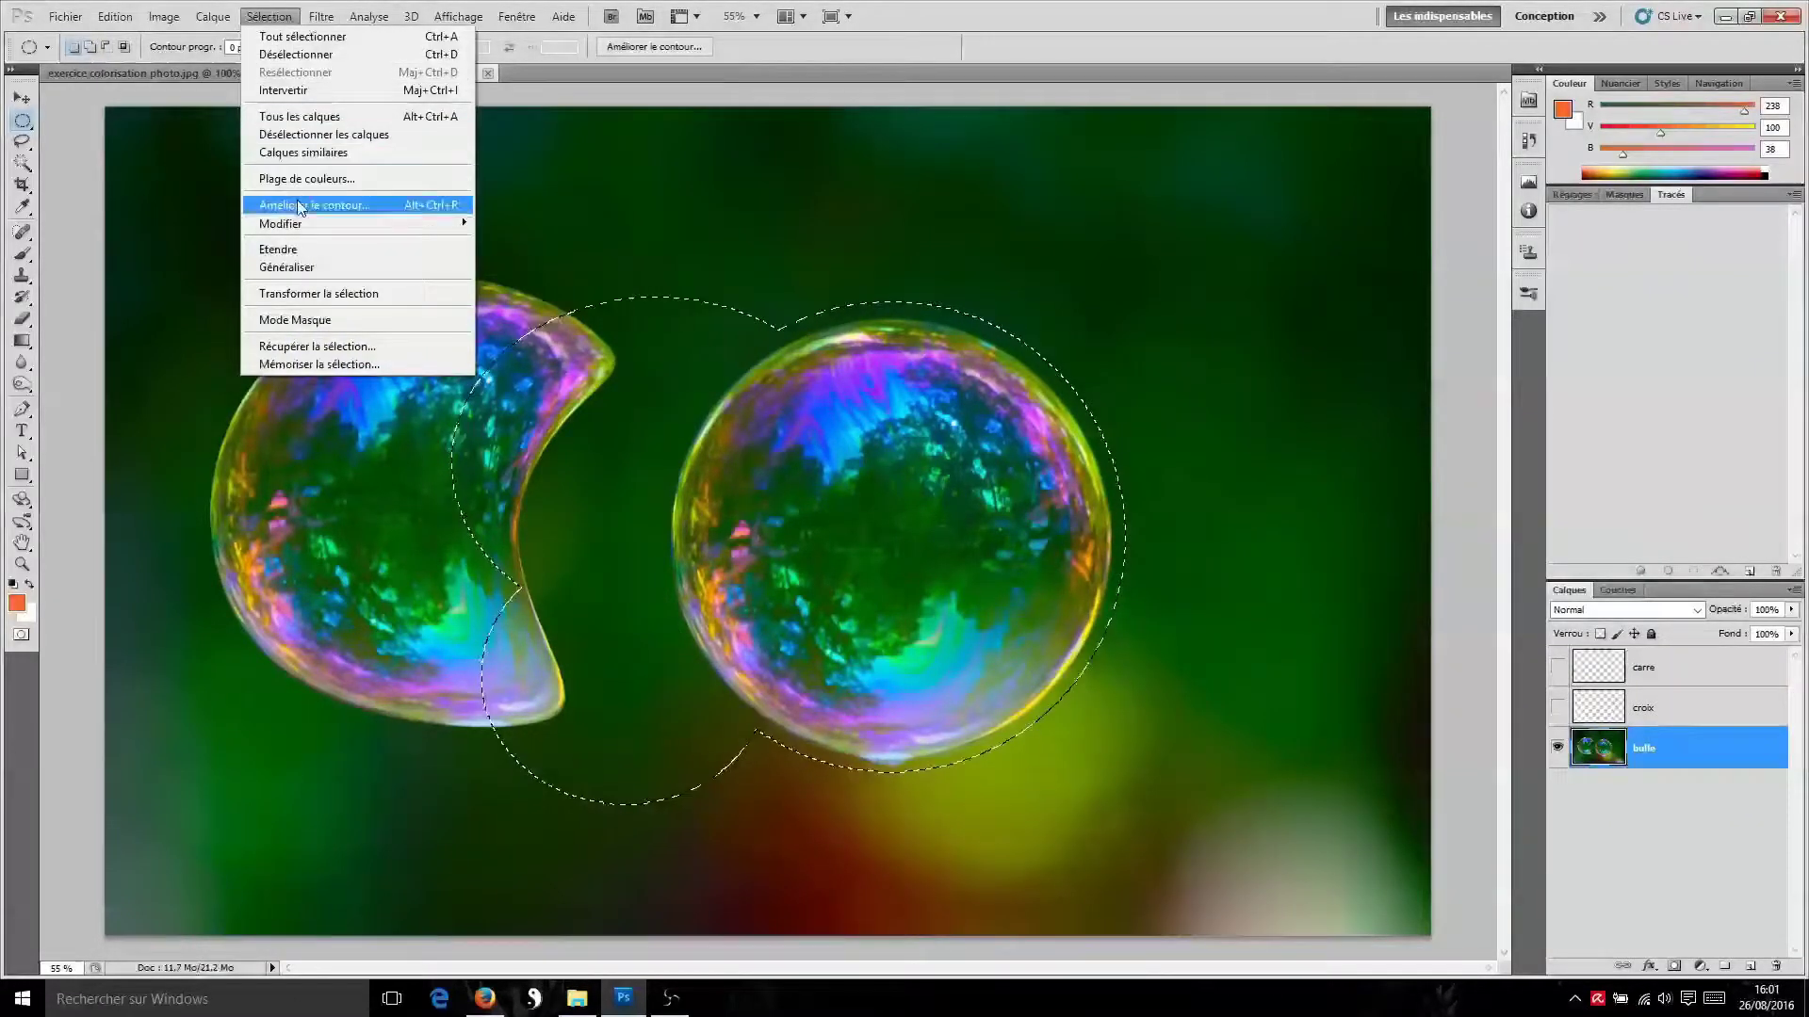
pyautogui.moveTo(298, 222)
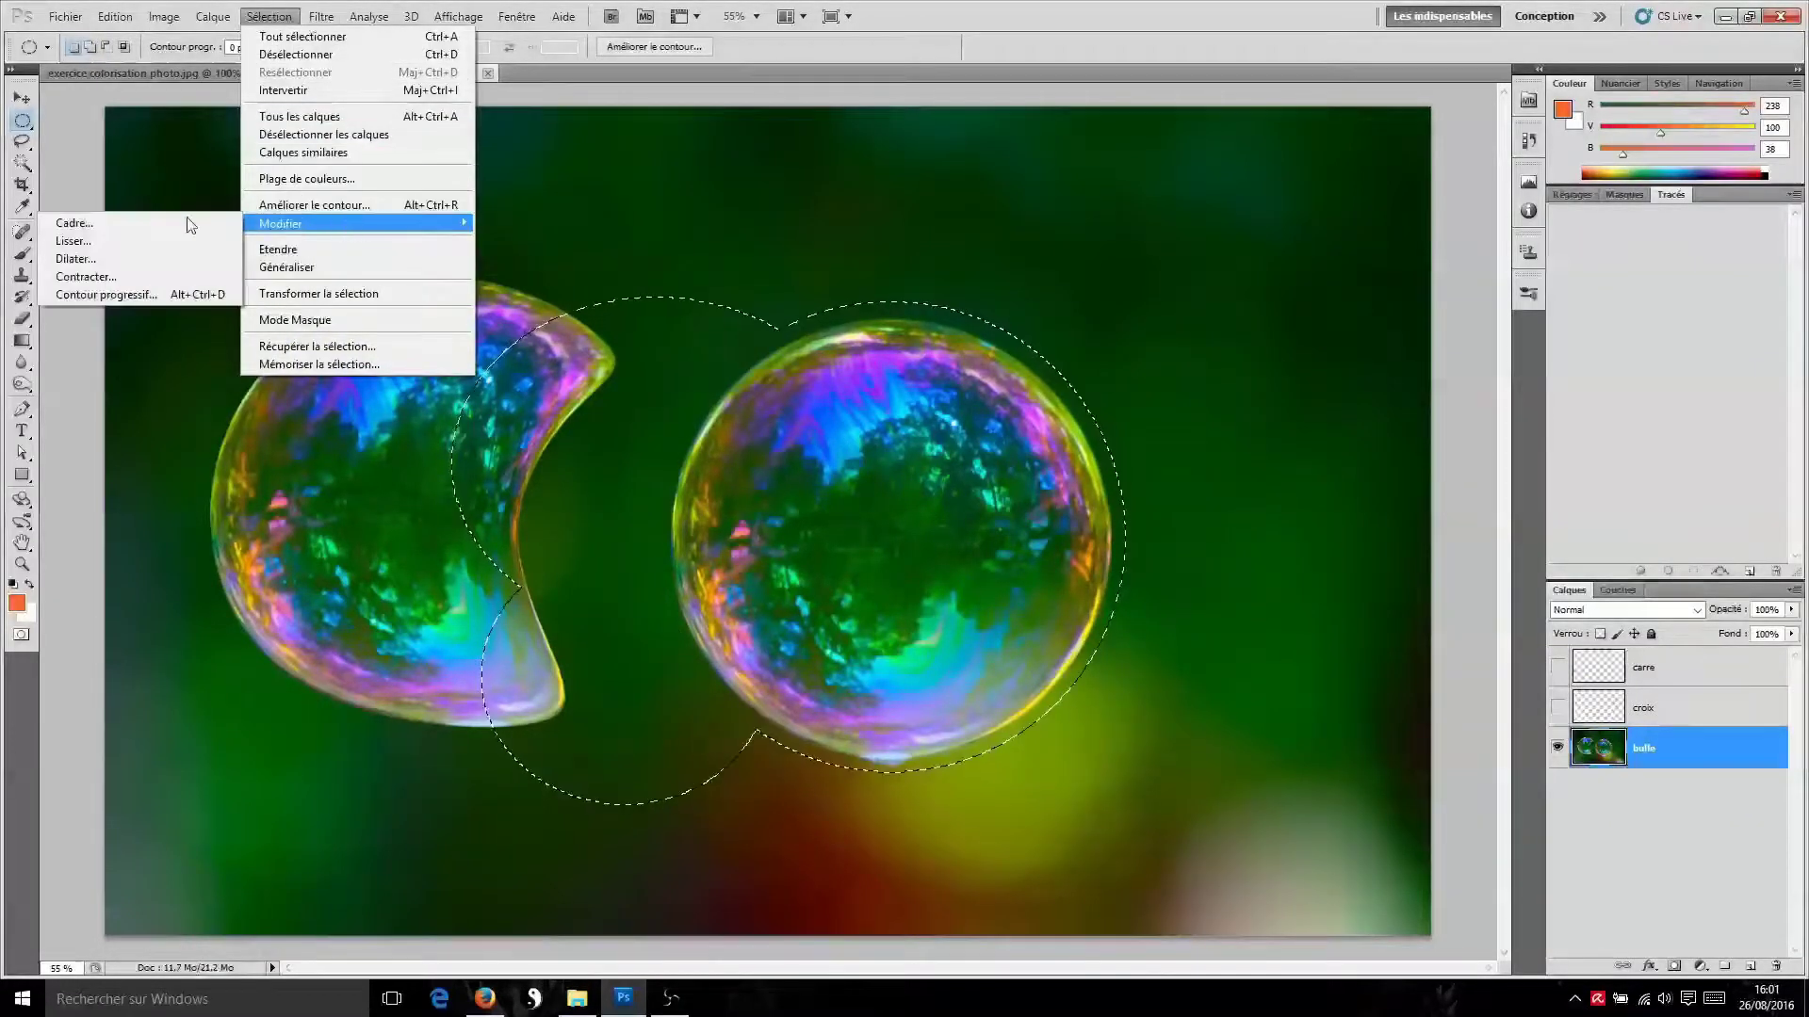
pyautogui.click(126, 241)
pyautogui.click(953, 336)
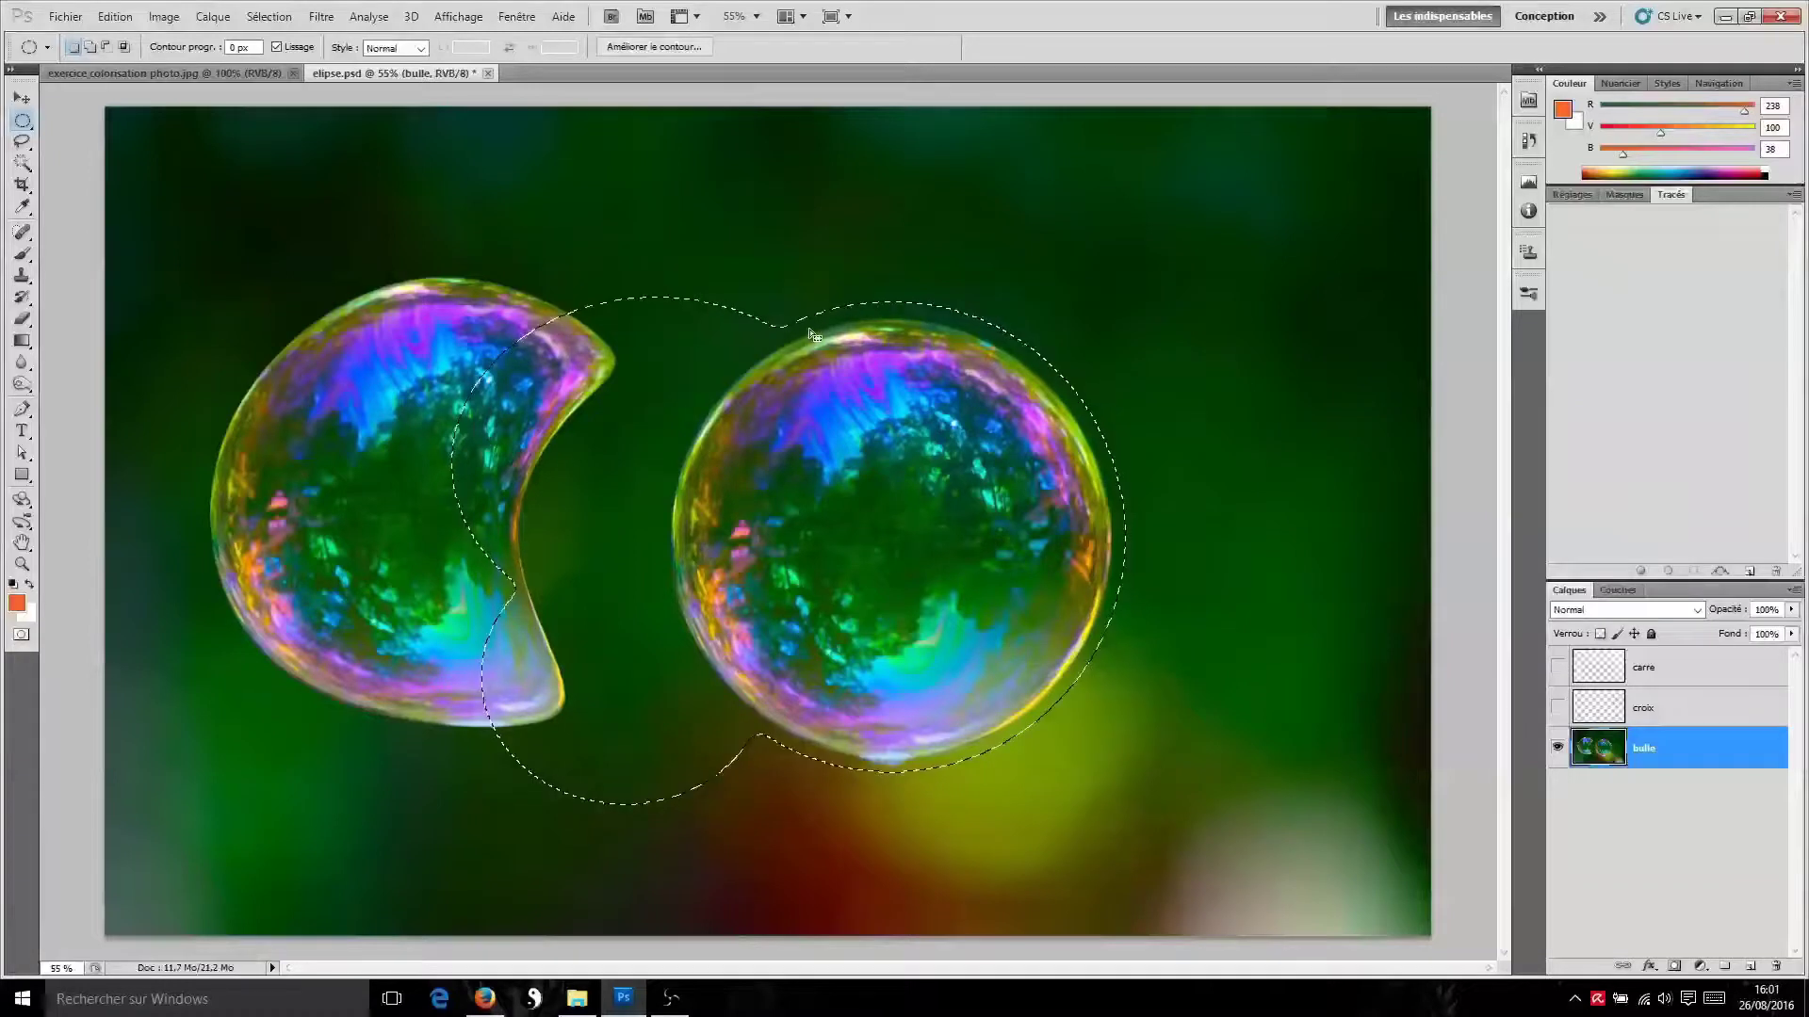
pyautogui.scroll(5, 783, 345)
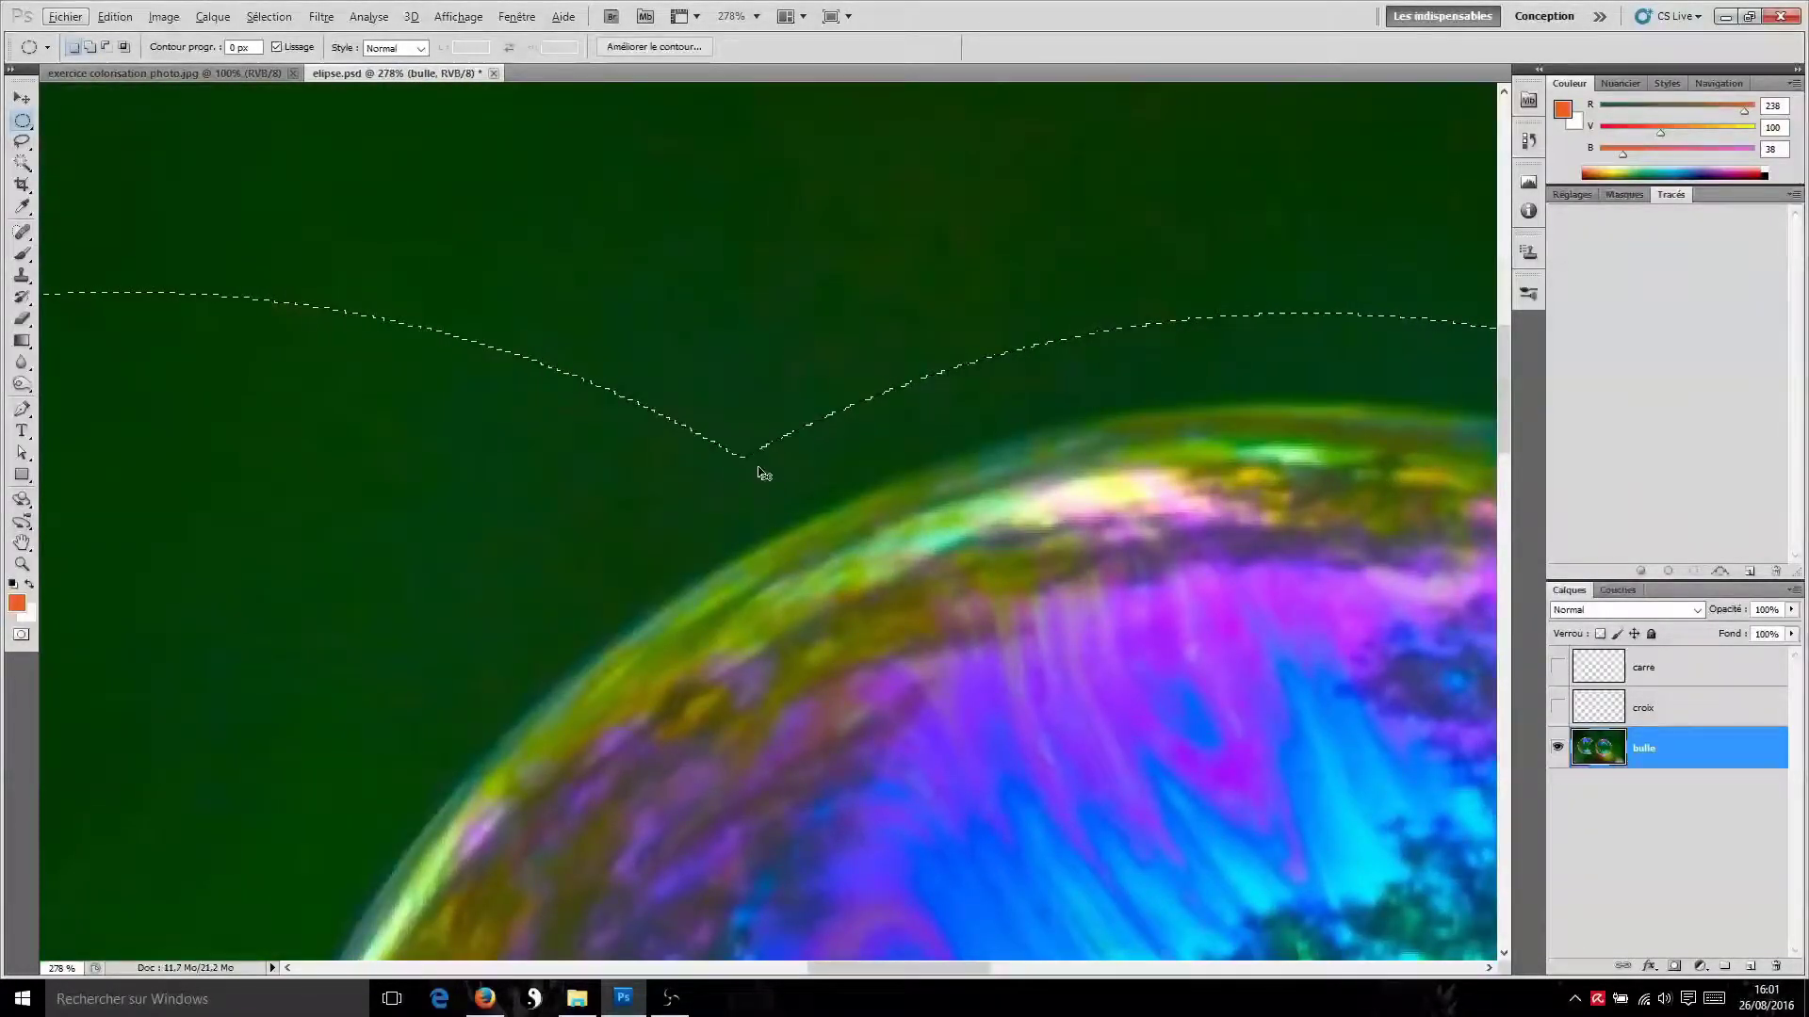
# Undo the weak smoothing and smooth the combined selection again with a 50-pixel Lisser
pyautogui.click(1528, 140)
pyautogui.click(270, 17)
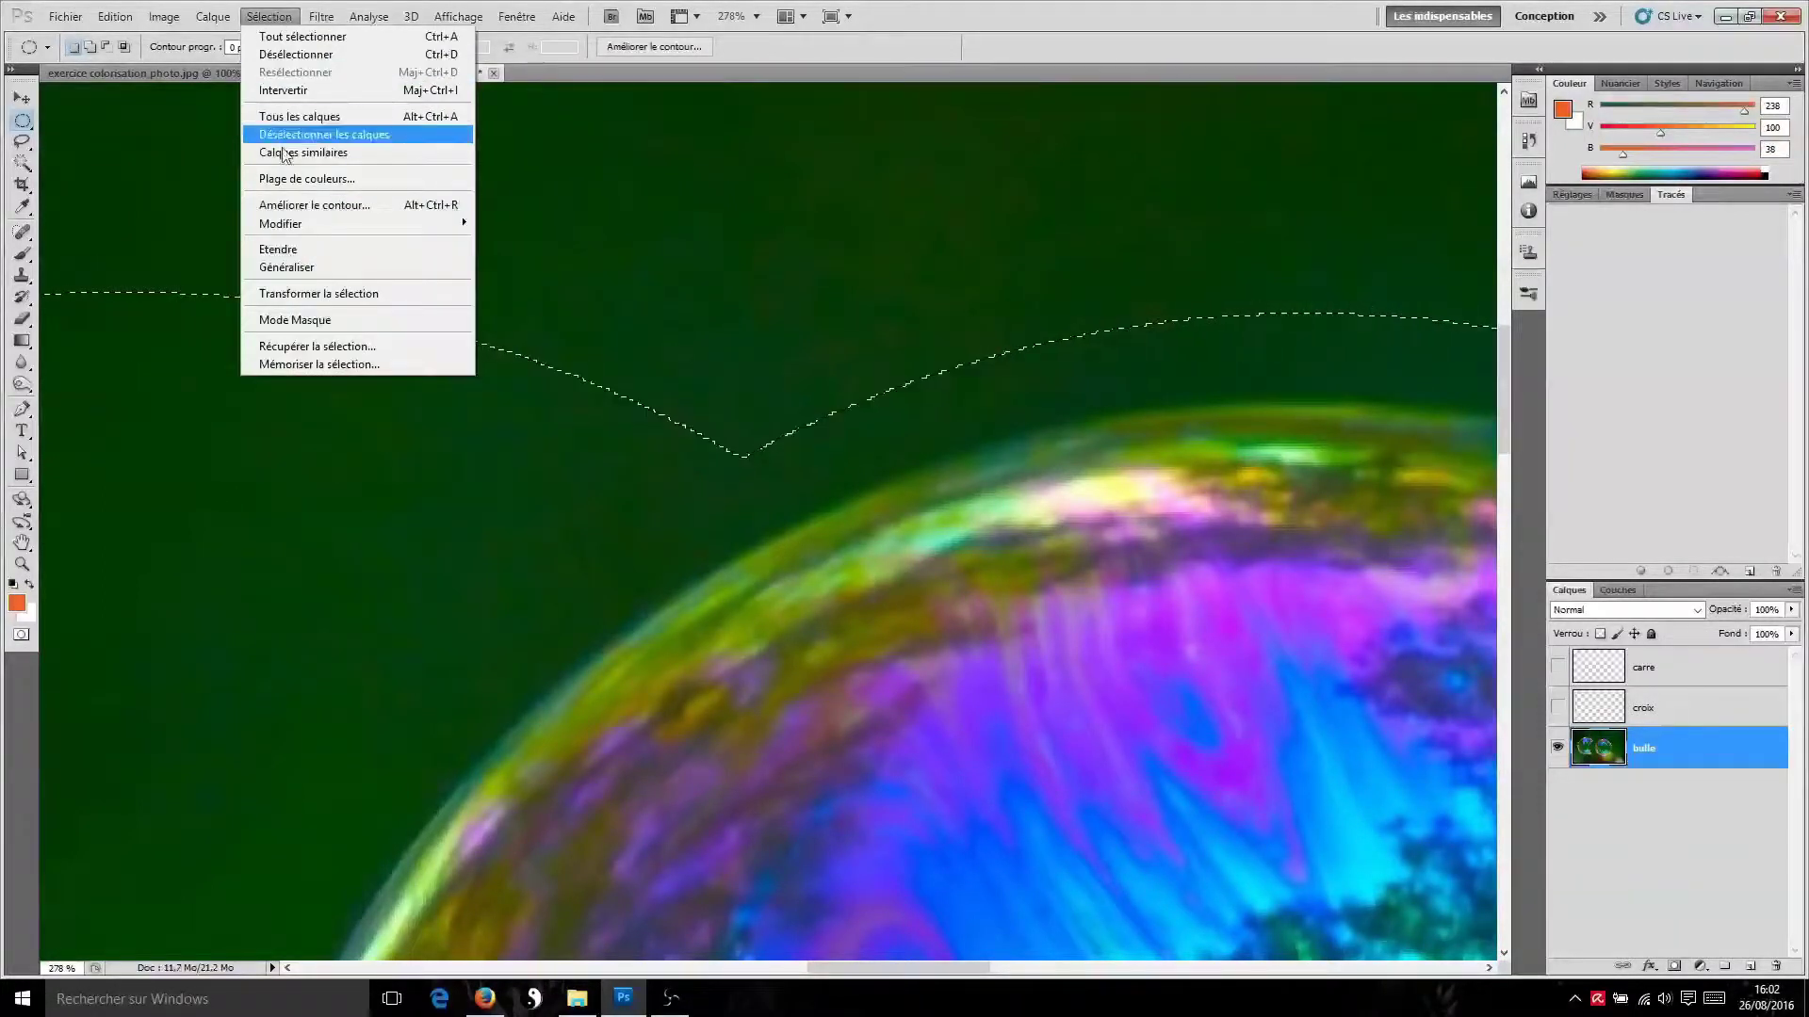
pyautogui.moveTo(282, 224)
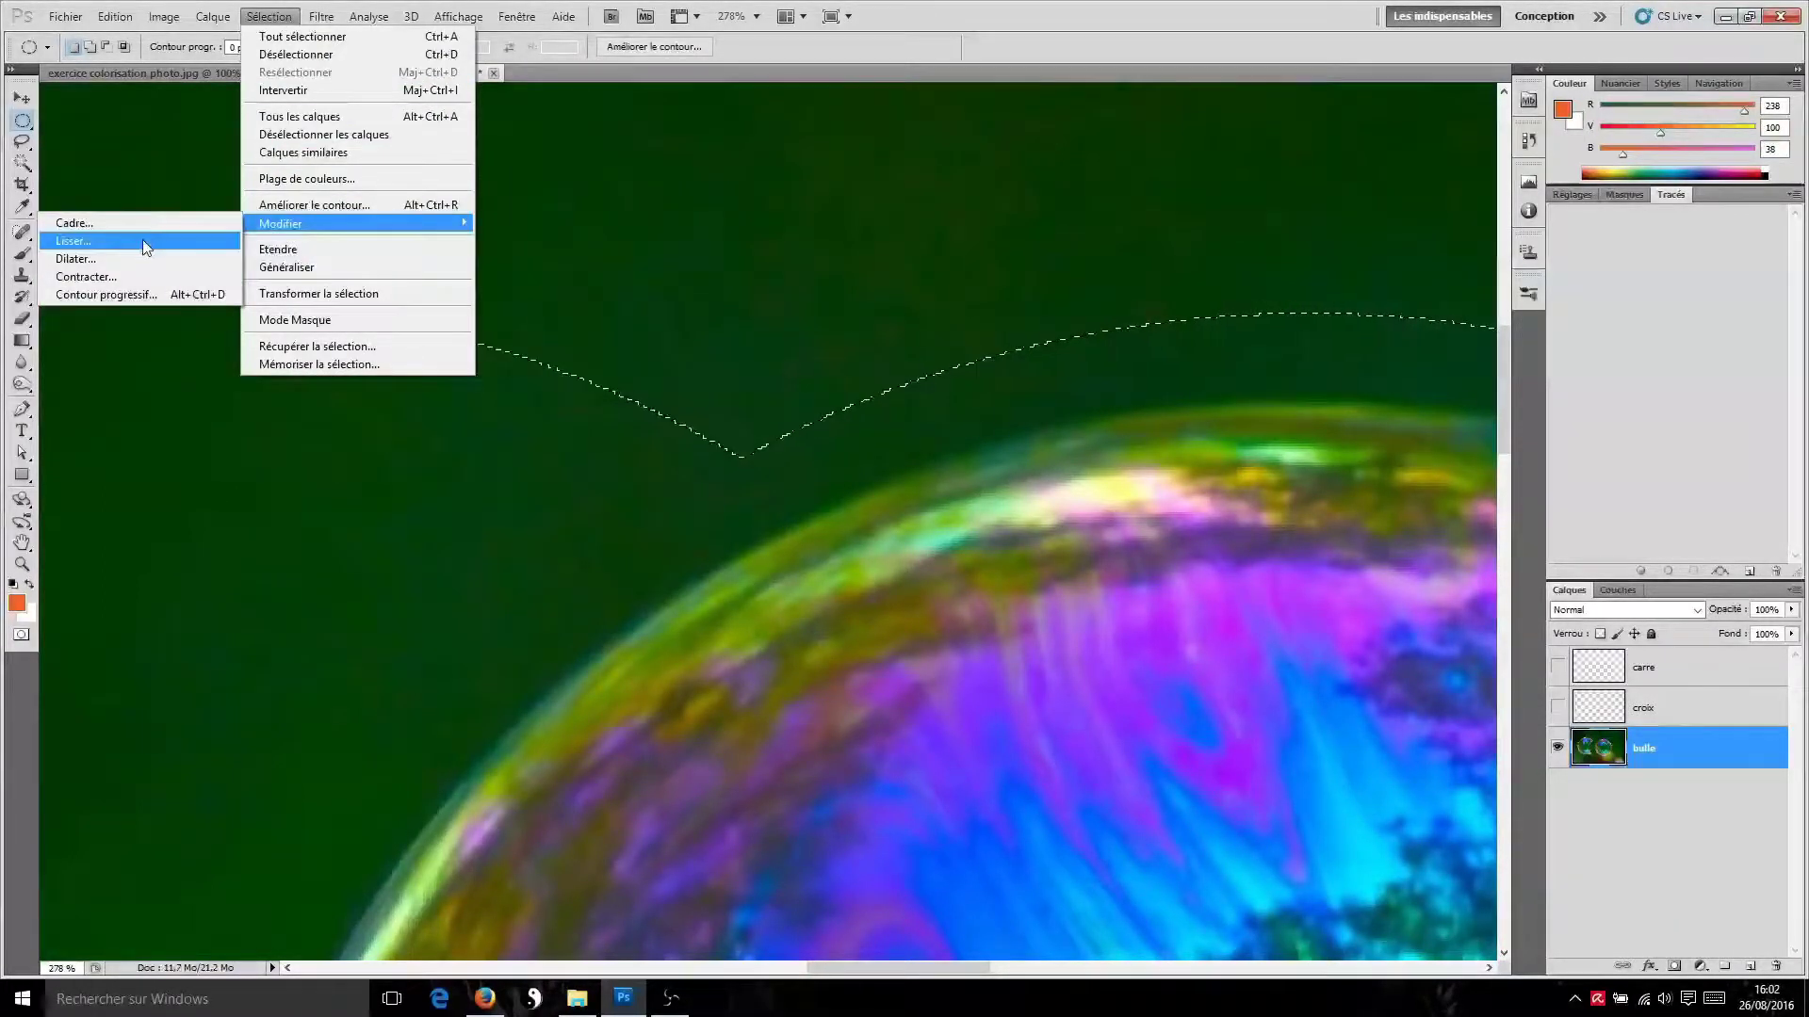
pyautogui.click(144, 239)
pyautogui.write('50')
pyautogui.click(981, 345)
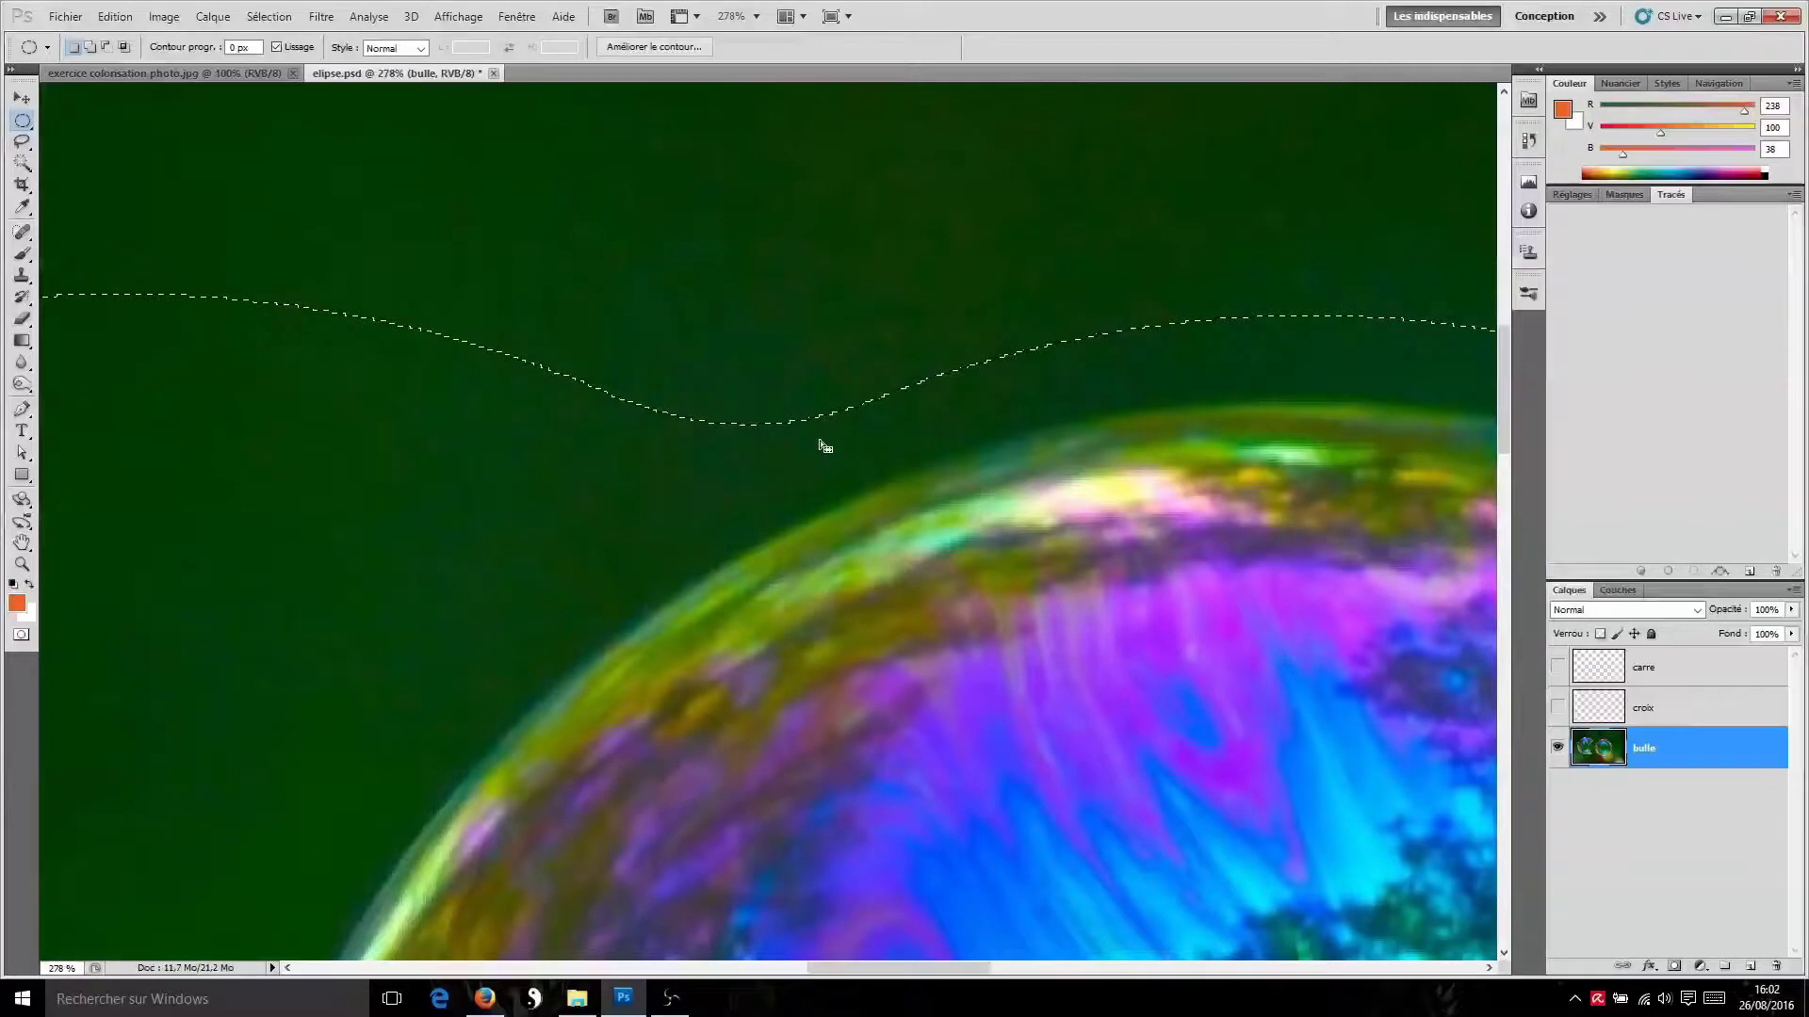
pyautogui.scroll(-3, 900, 391)
pyautogui.scroll(-3, 905, 383)
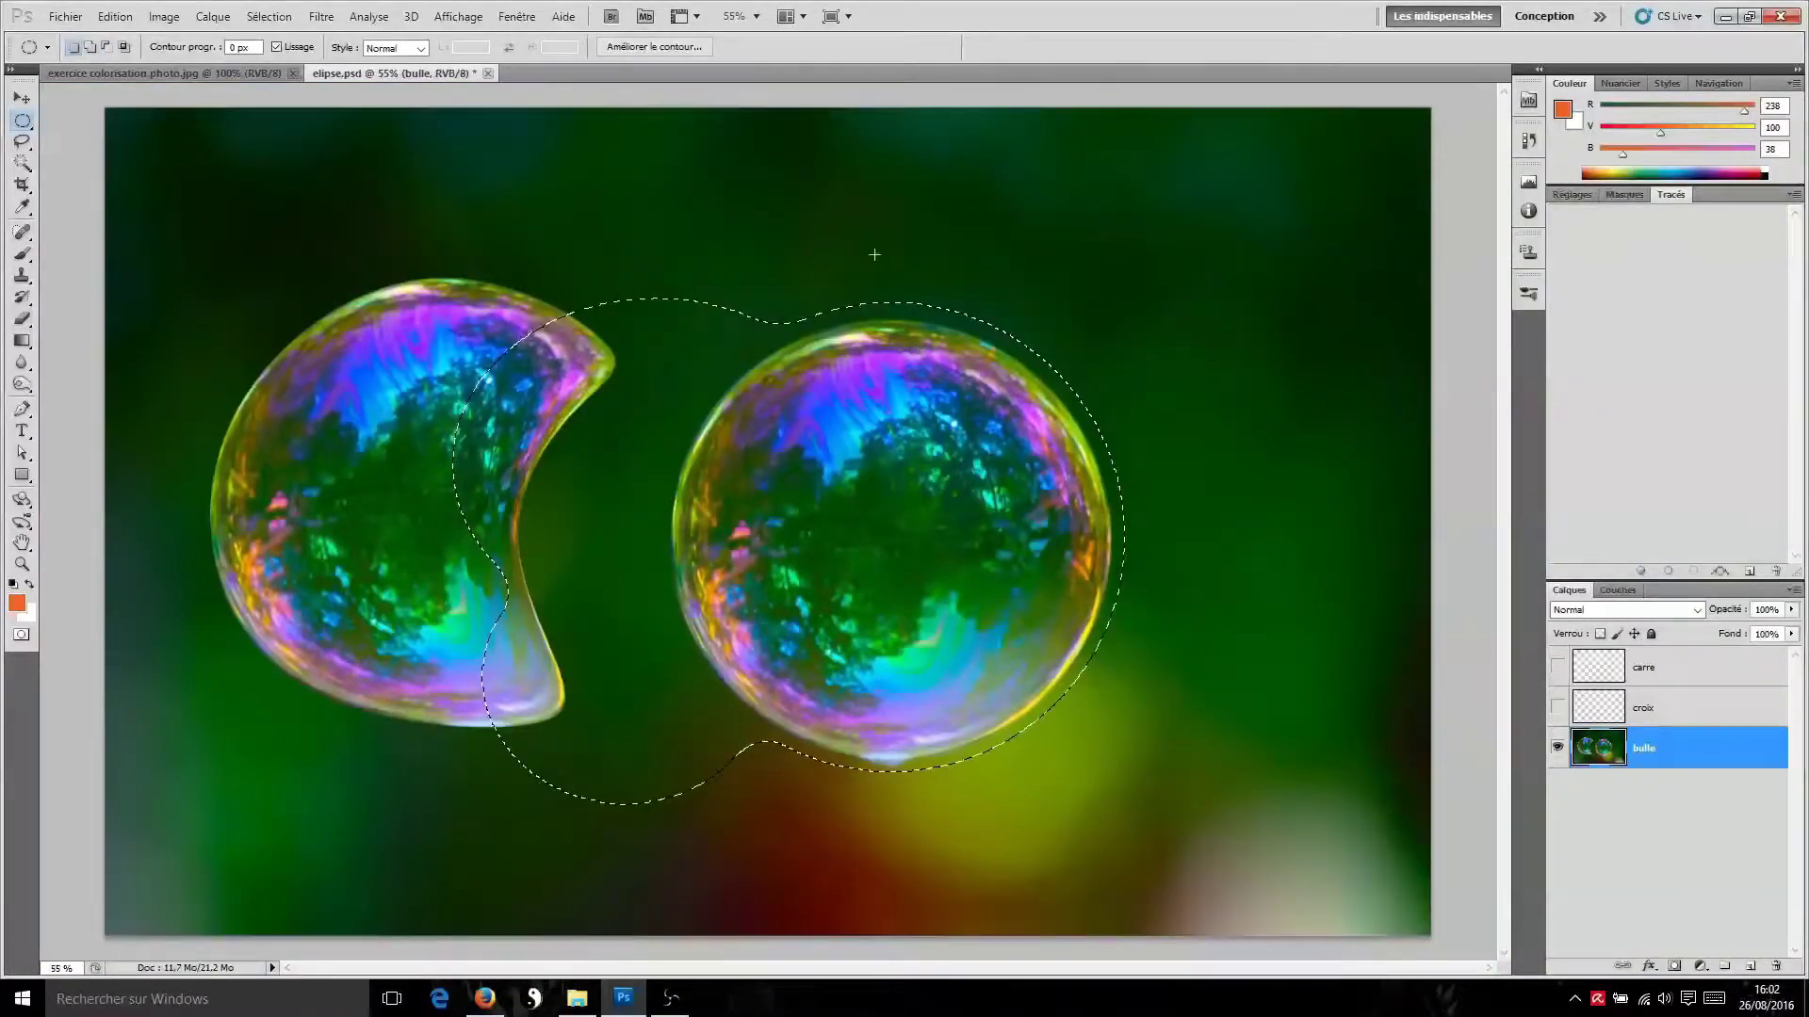
# Deselect the combined selection and revert the history to the earlier Lisser state with only the round bubble selected
pyautogui.hotkey('ctrl', 'd')
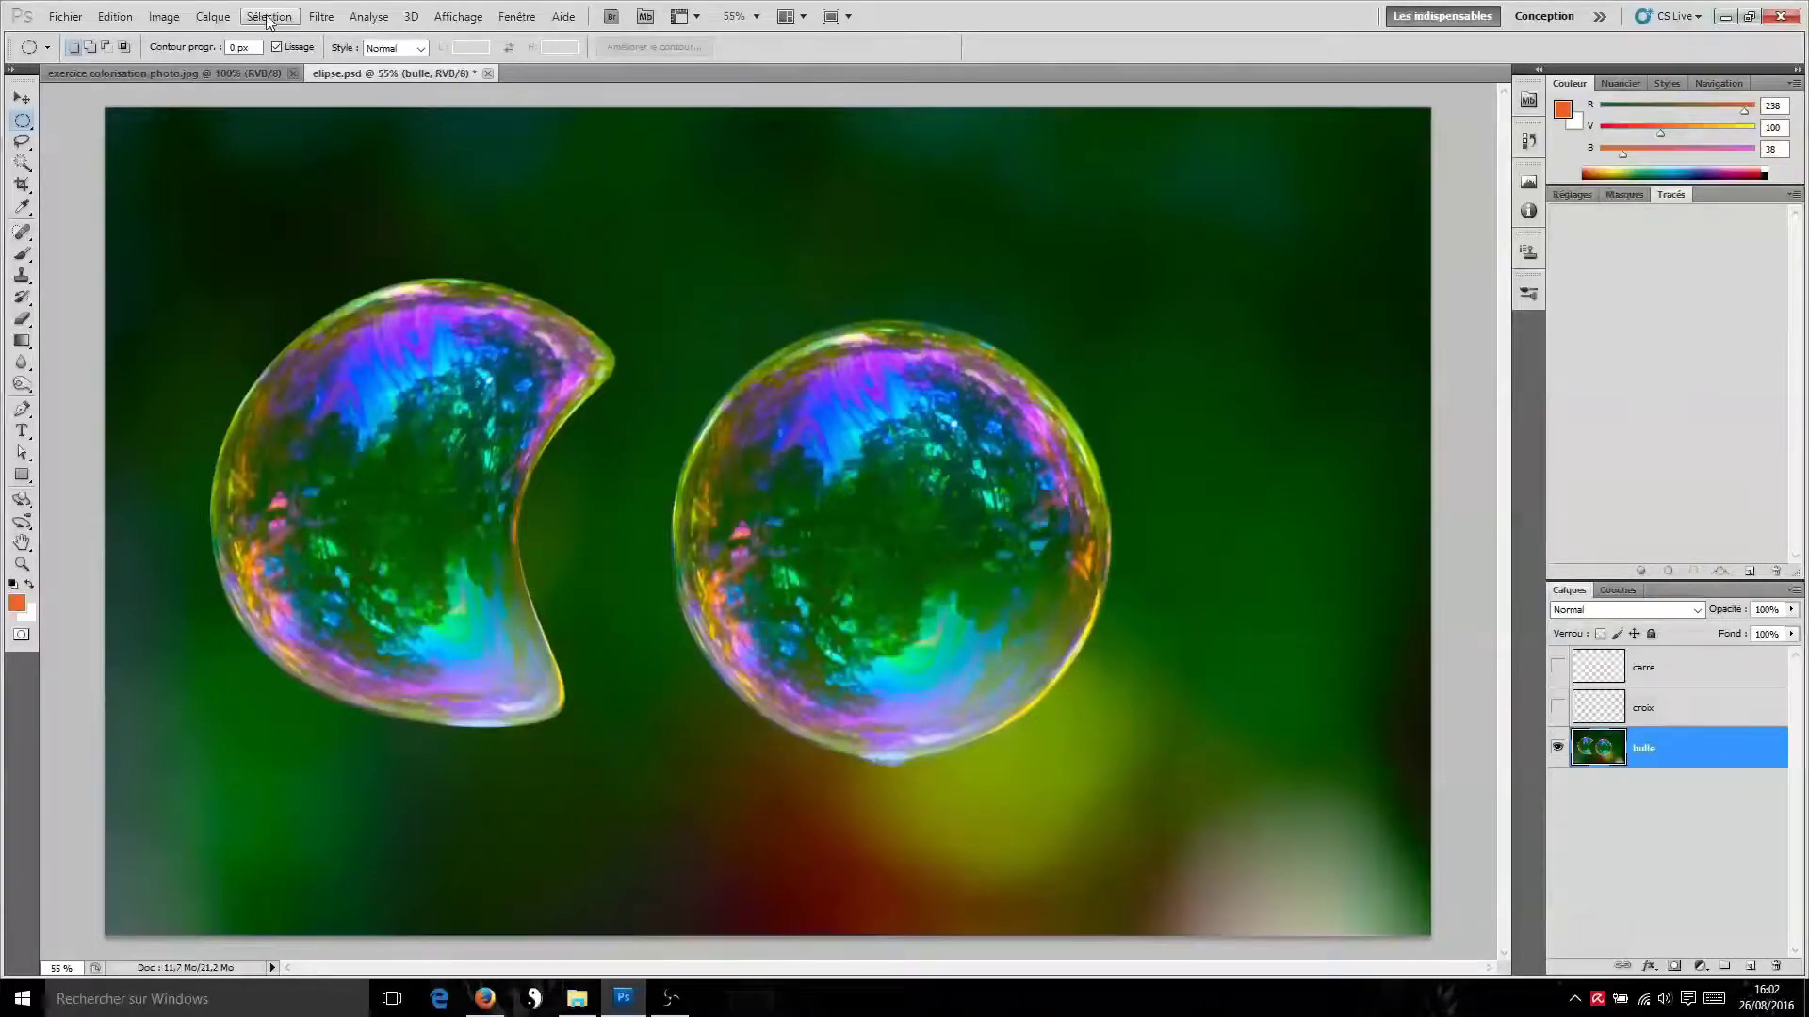
pyautogui.click(1536, 144)
pyautogui.click(1366, 494)
pyautogui.click(1373, 455)
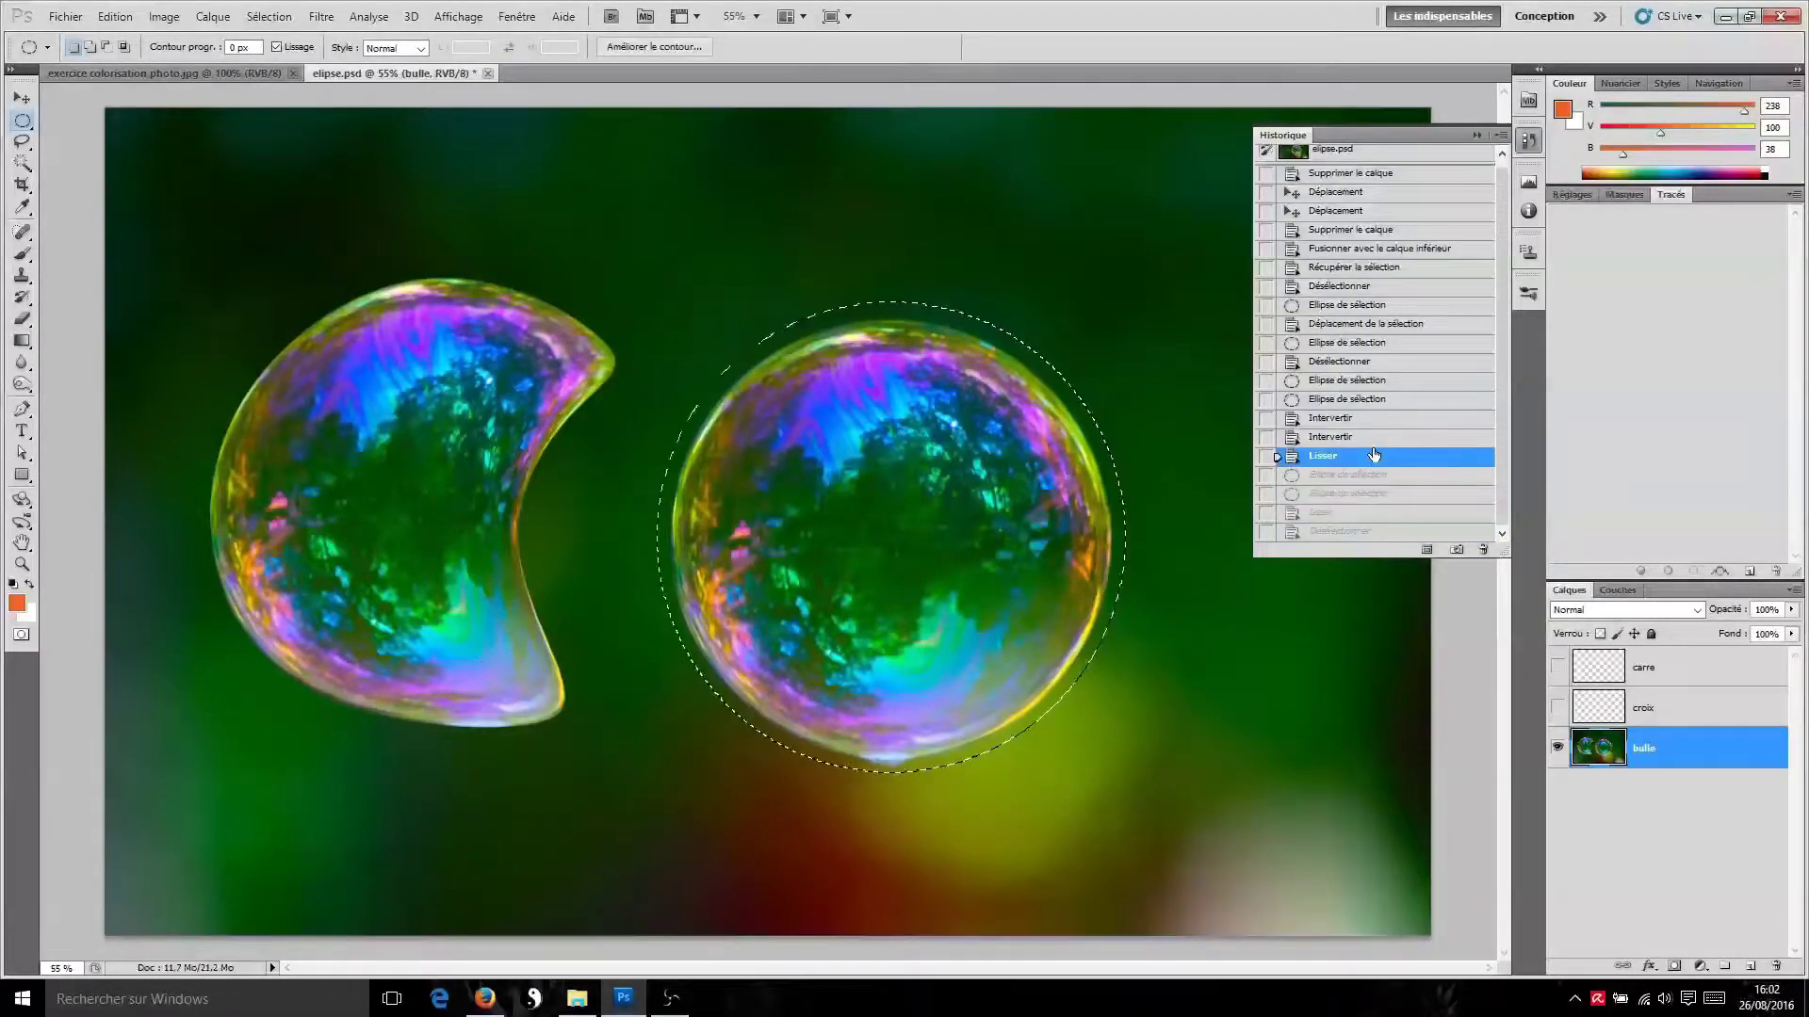
# Try expanding the circular selection around the round bubble by 50 pixels with the Dilater command
pyautogui.click(269, 16)
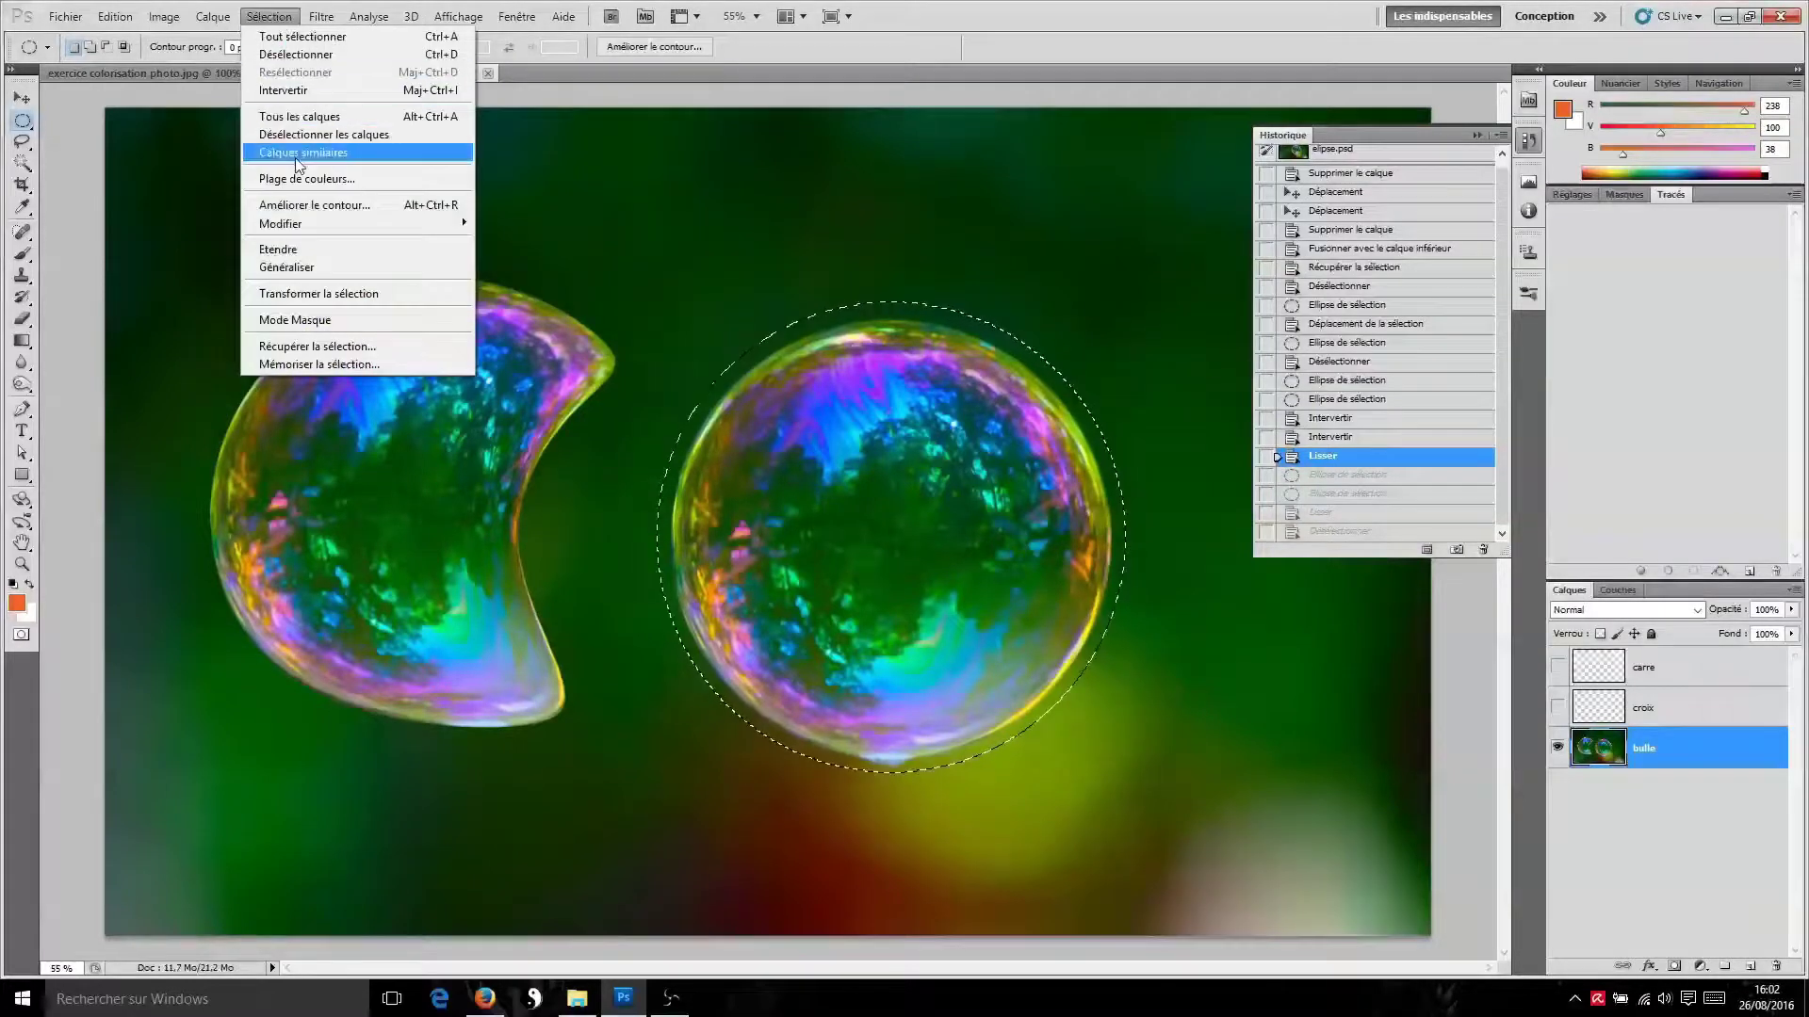
pyautogui.moveTo(306, 229)
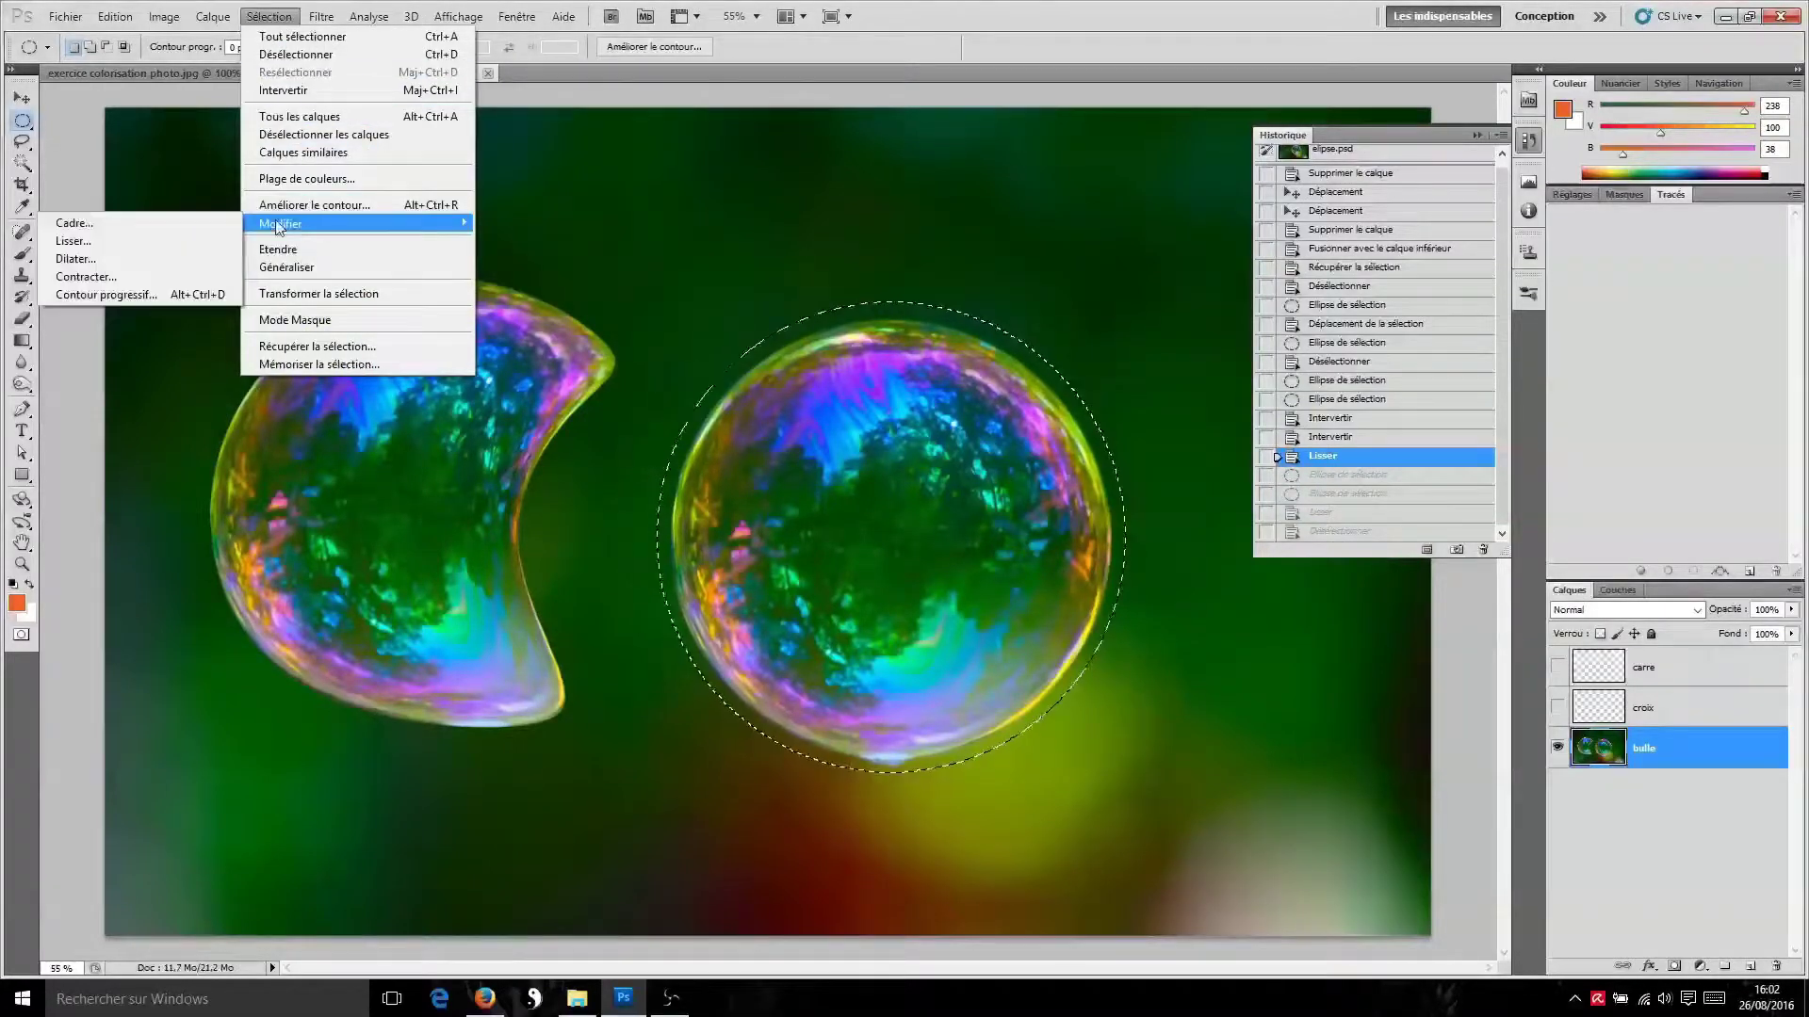
pyautogui.click(125, 263)
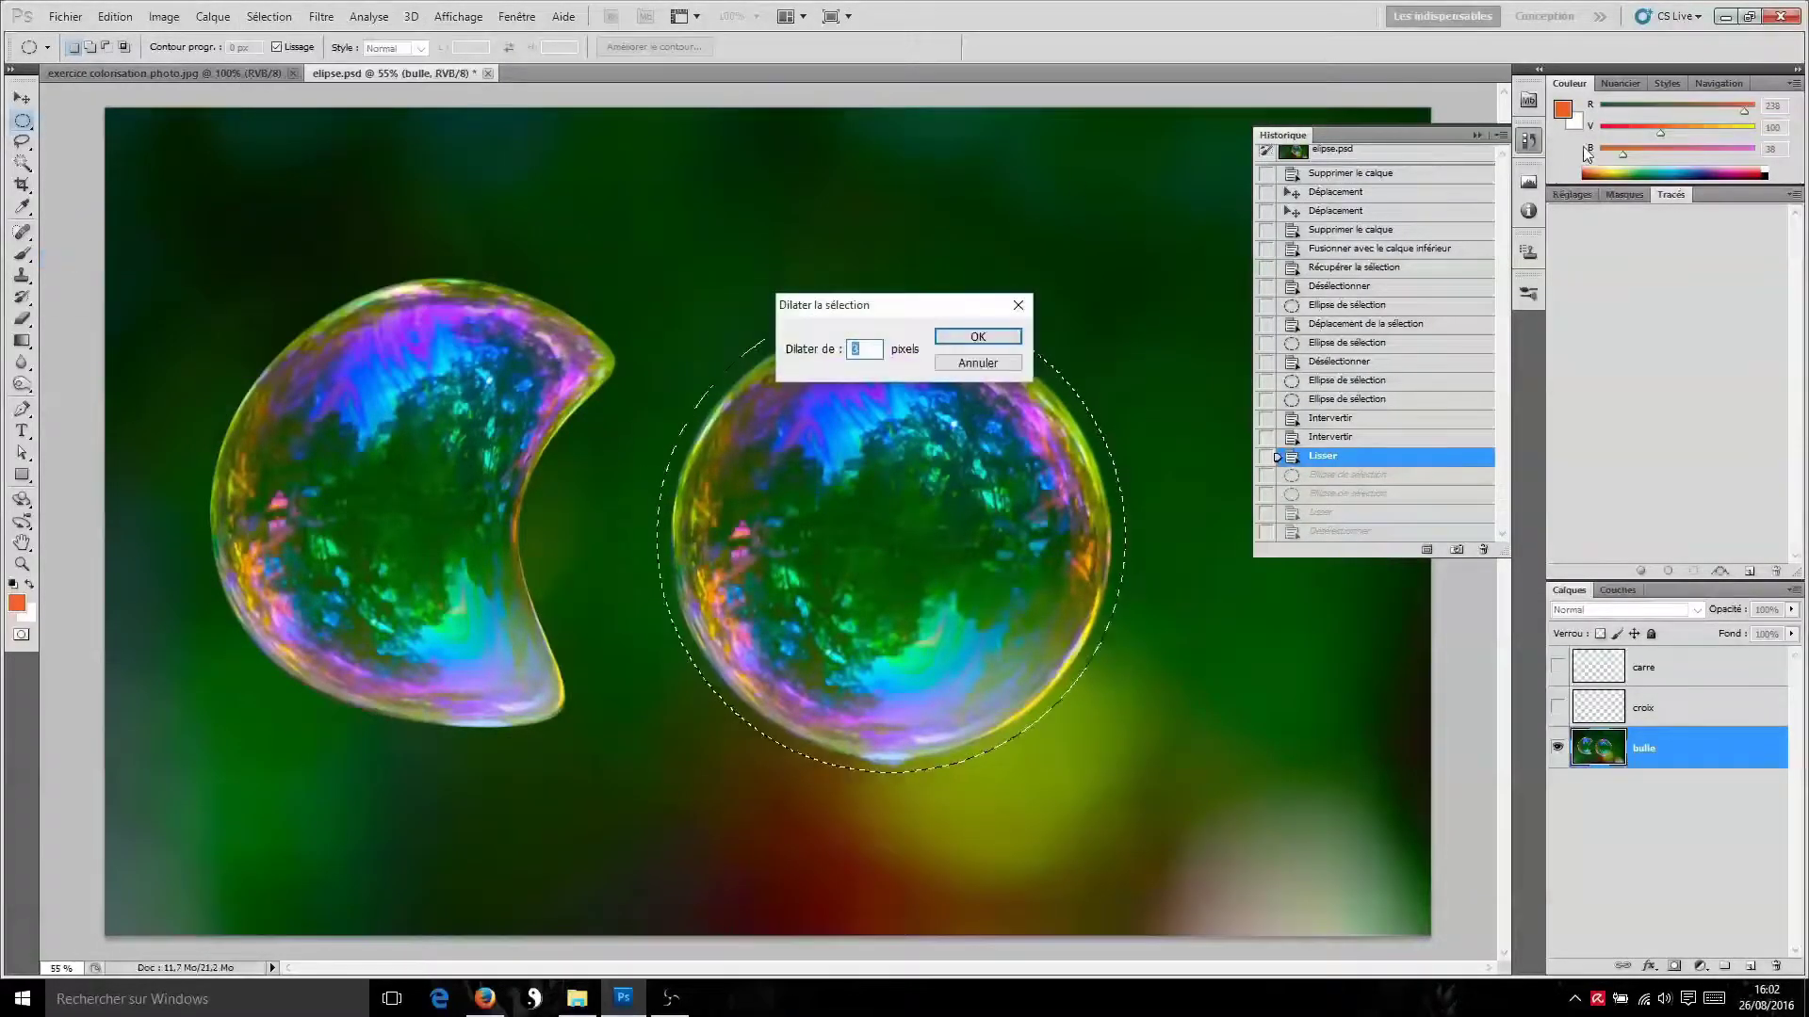
pyautogui.click(1473, 136)
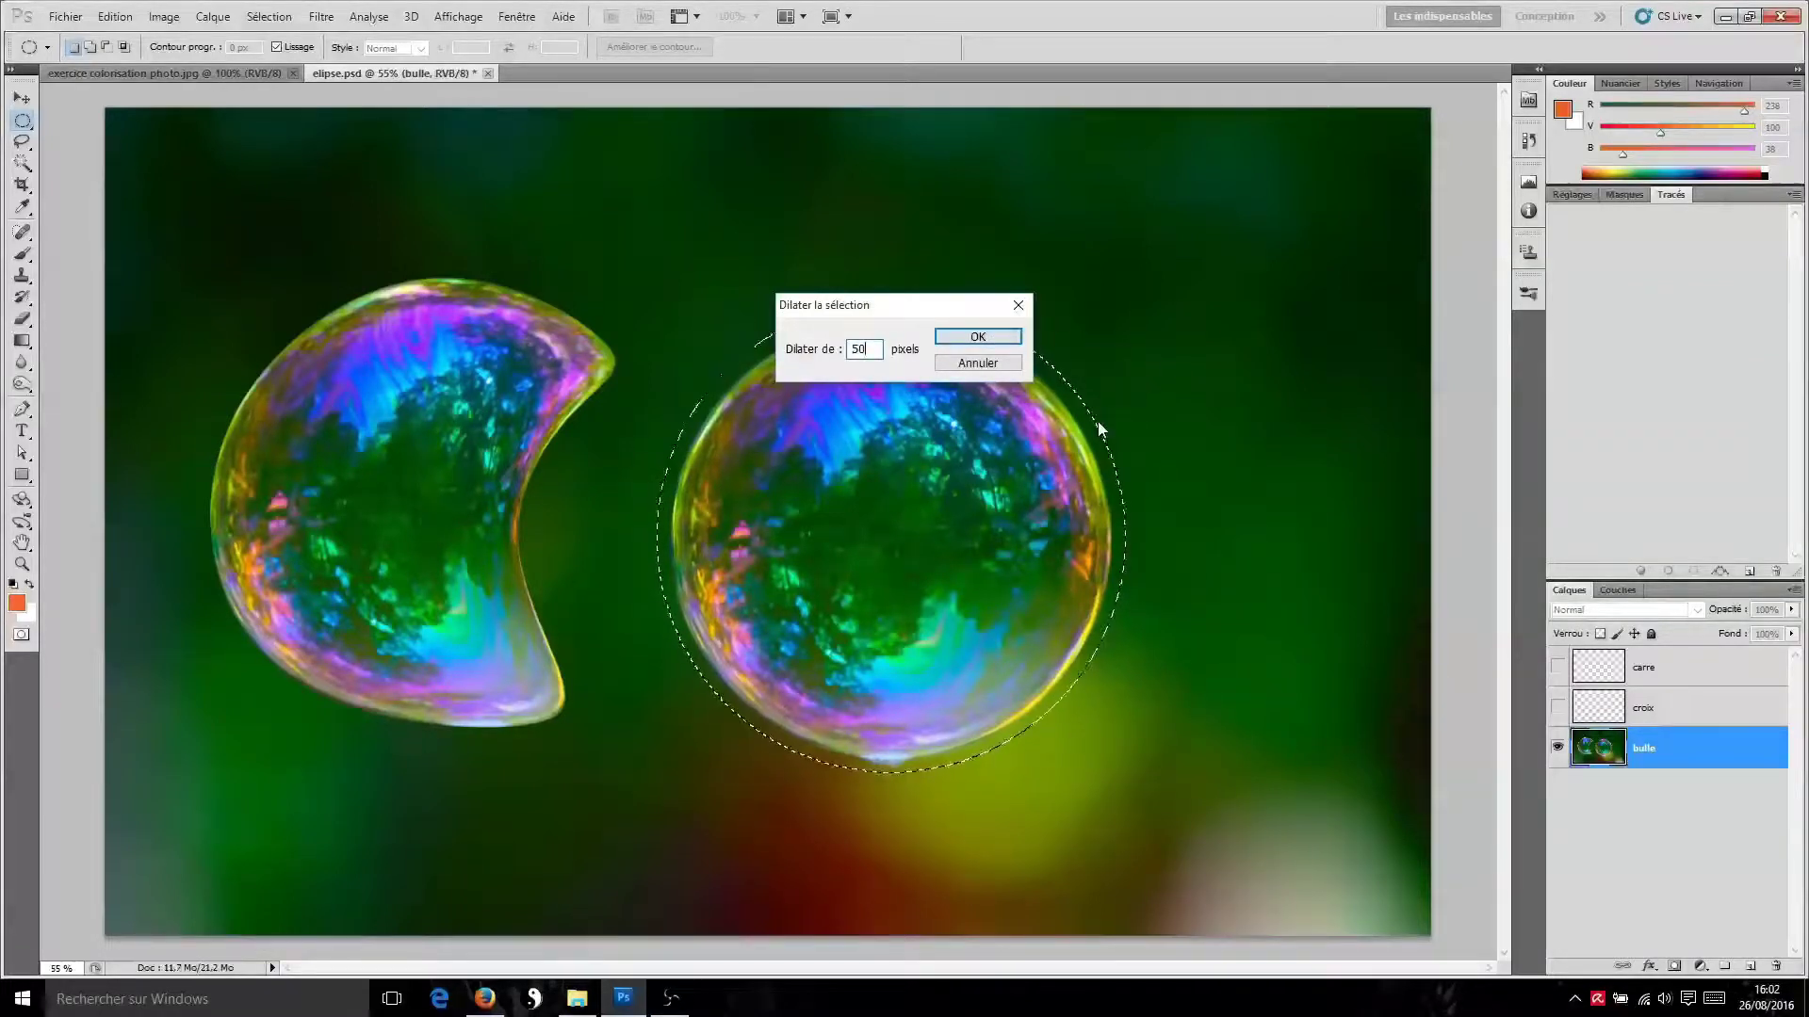
pyautogui.click(1013, 335)
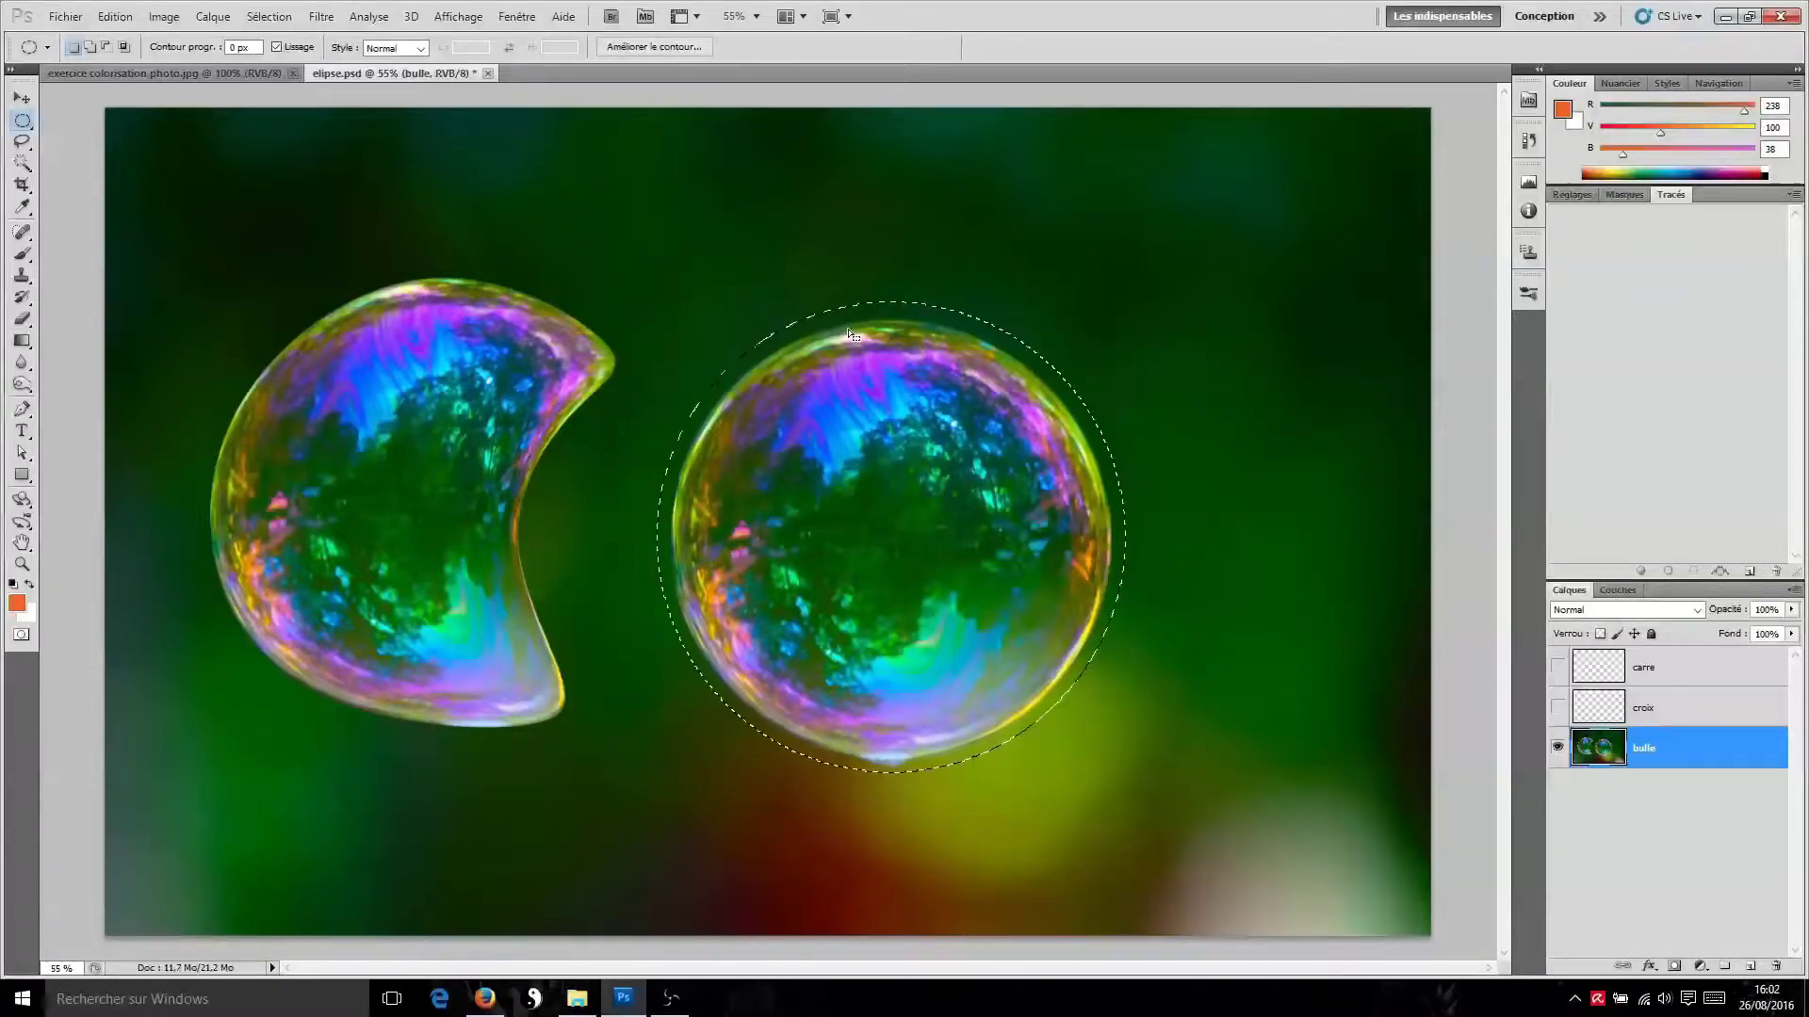
# Contract the circular selection with the Contracter command so that it fits closer to the round bubble's edge
pyautogui.click(265, 17)
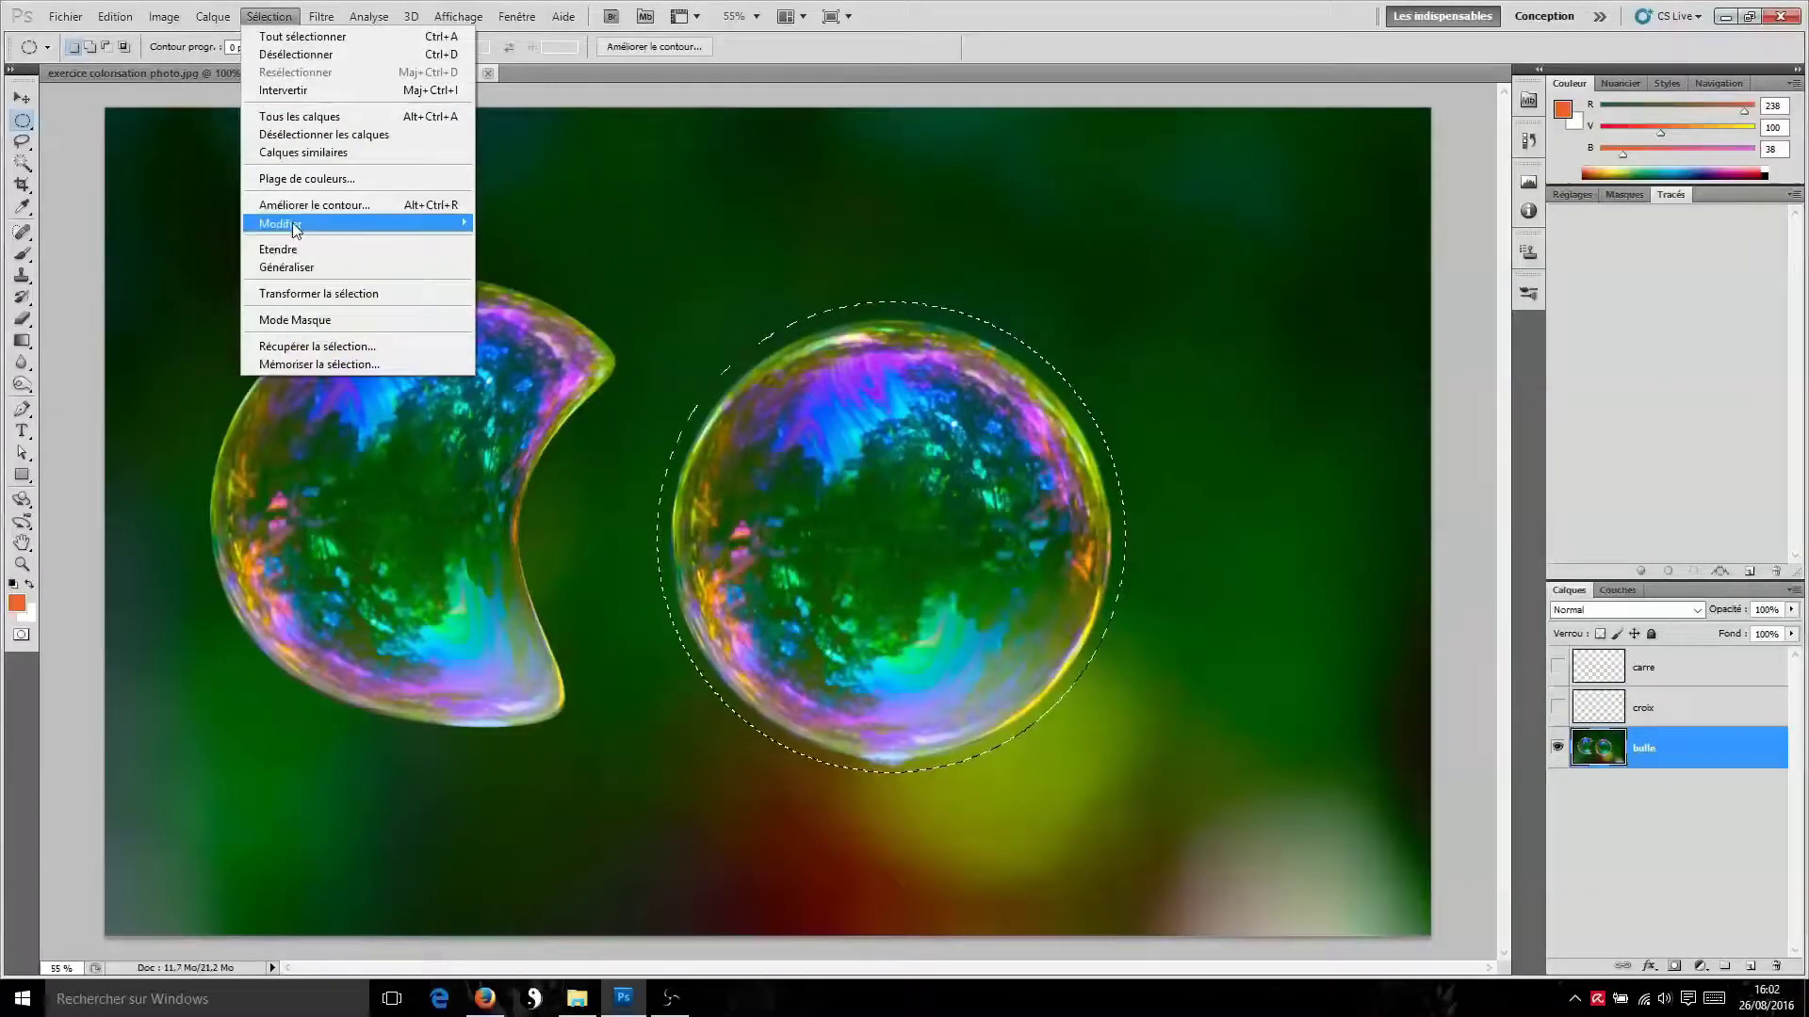
pyautogui.moveTo(283, 223)
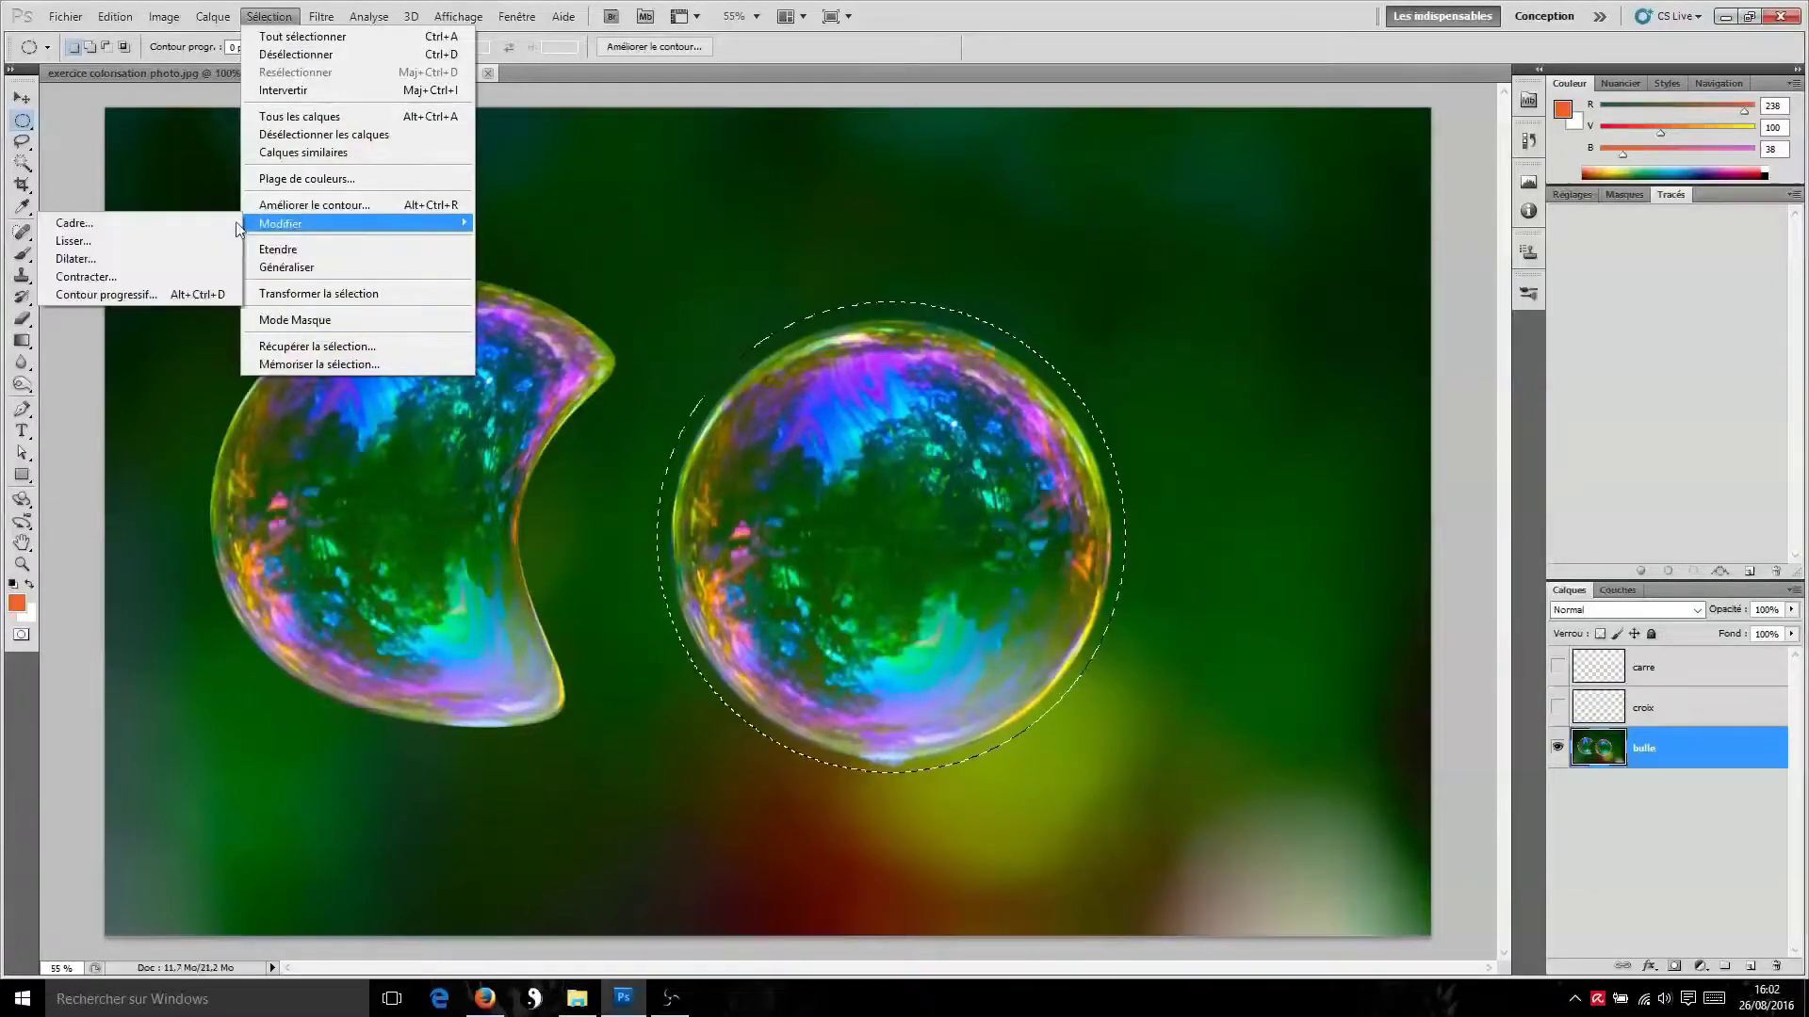
pyautogui.click(154, 278)
pyautogui.moveTo(834, 318); pyautogui.dragTo(348, 279)
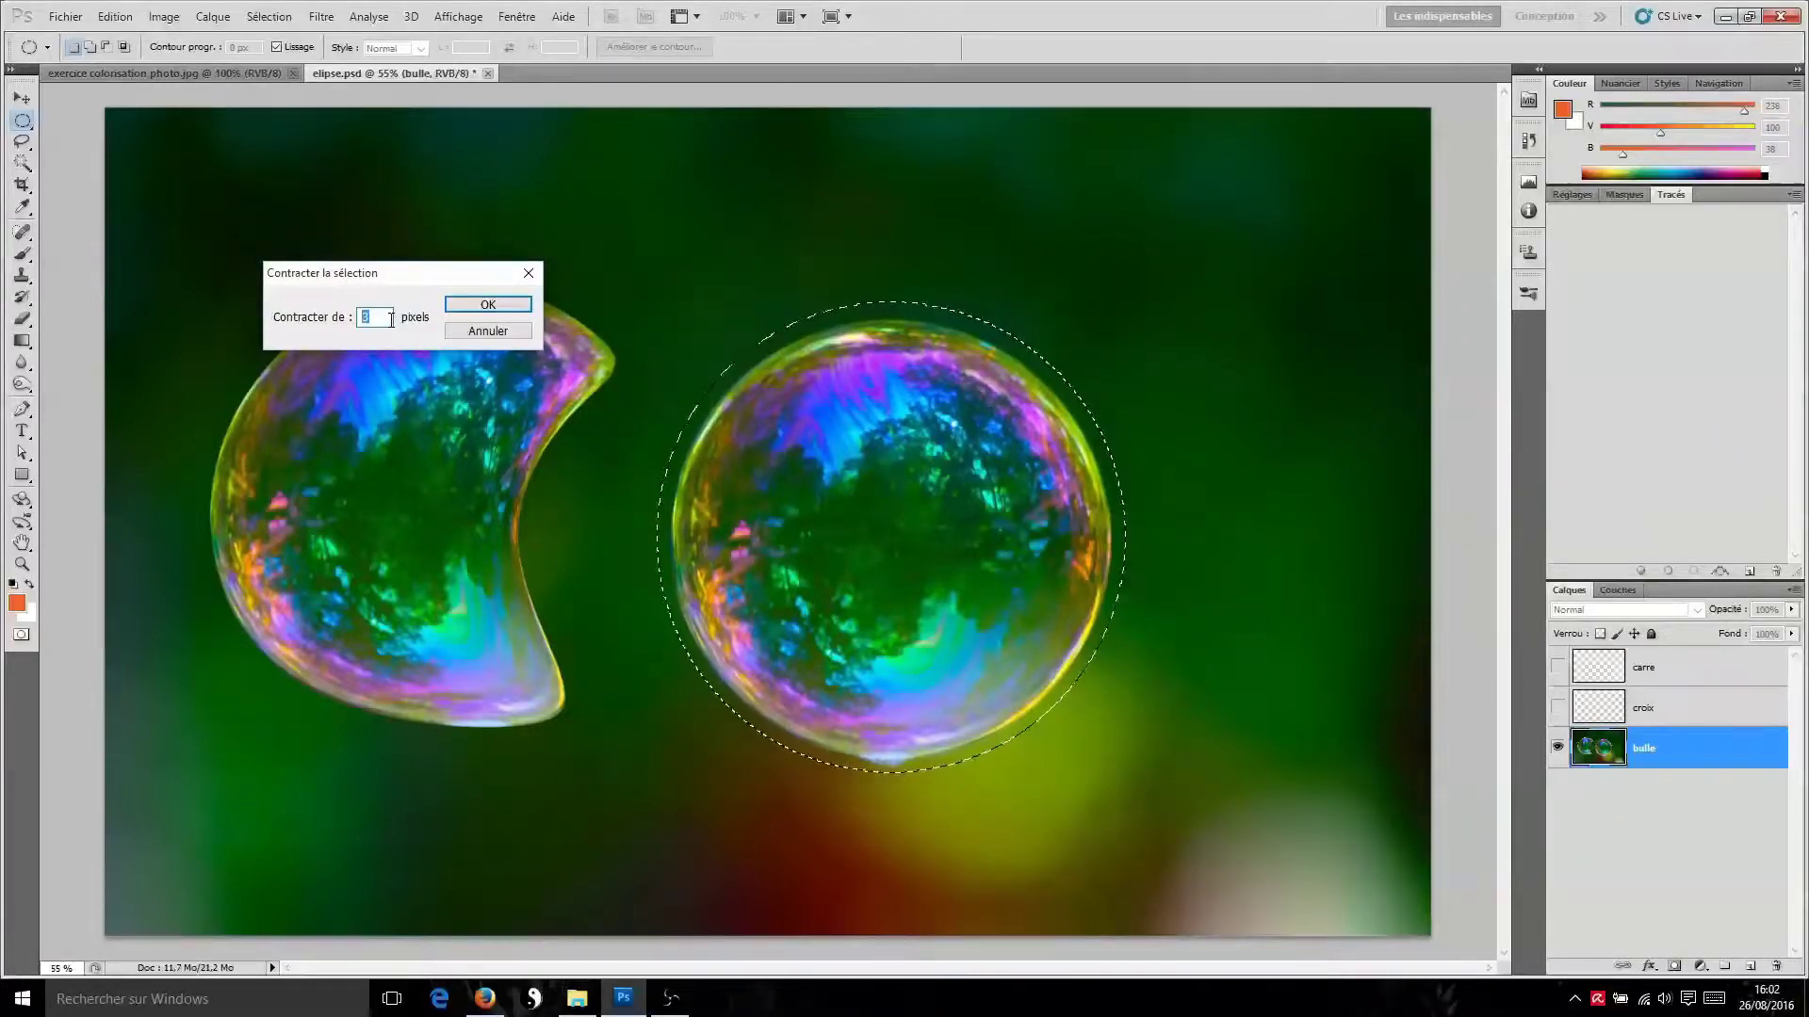
pyautogui.click(488, 305)
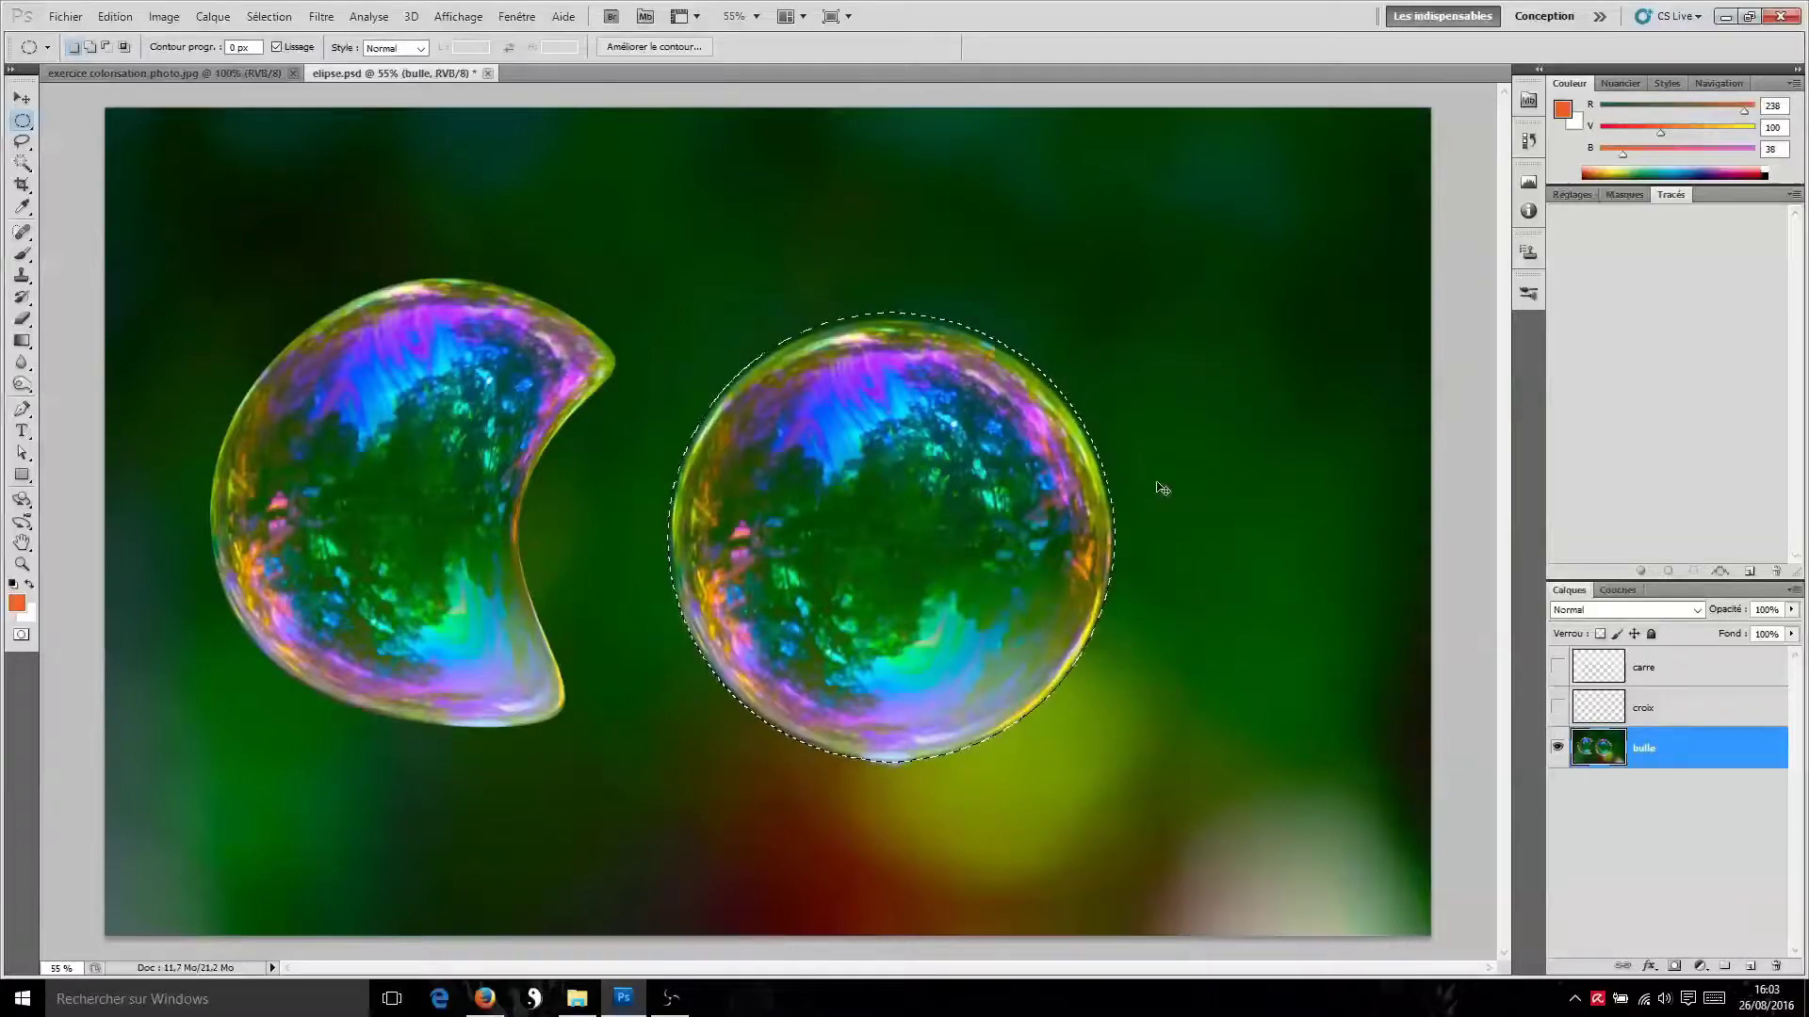
# Try copying the contracted selection to a new layer with the bulle layer hidden, and undo both changes
pyautogui.hotkey('ctrl', 'j')
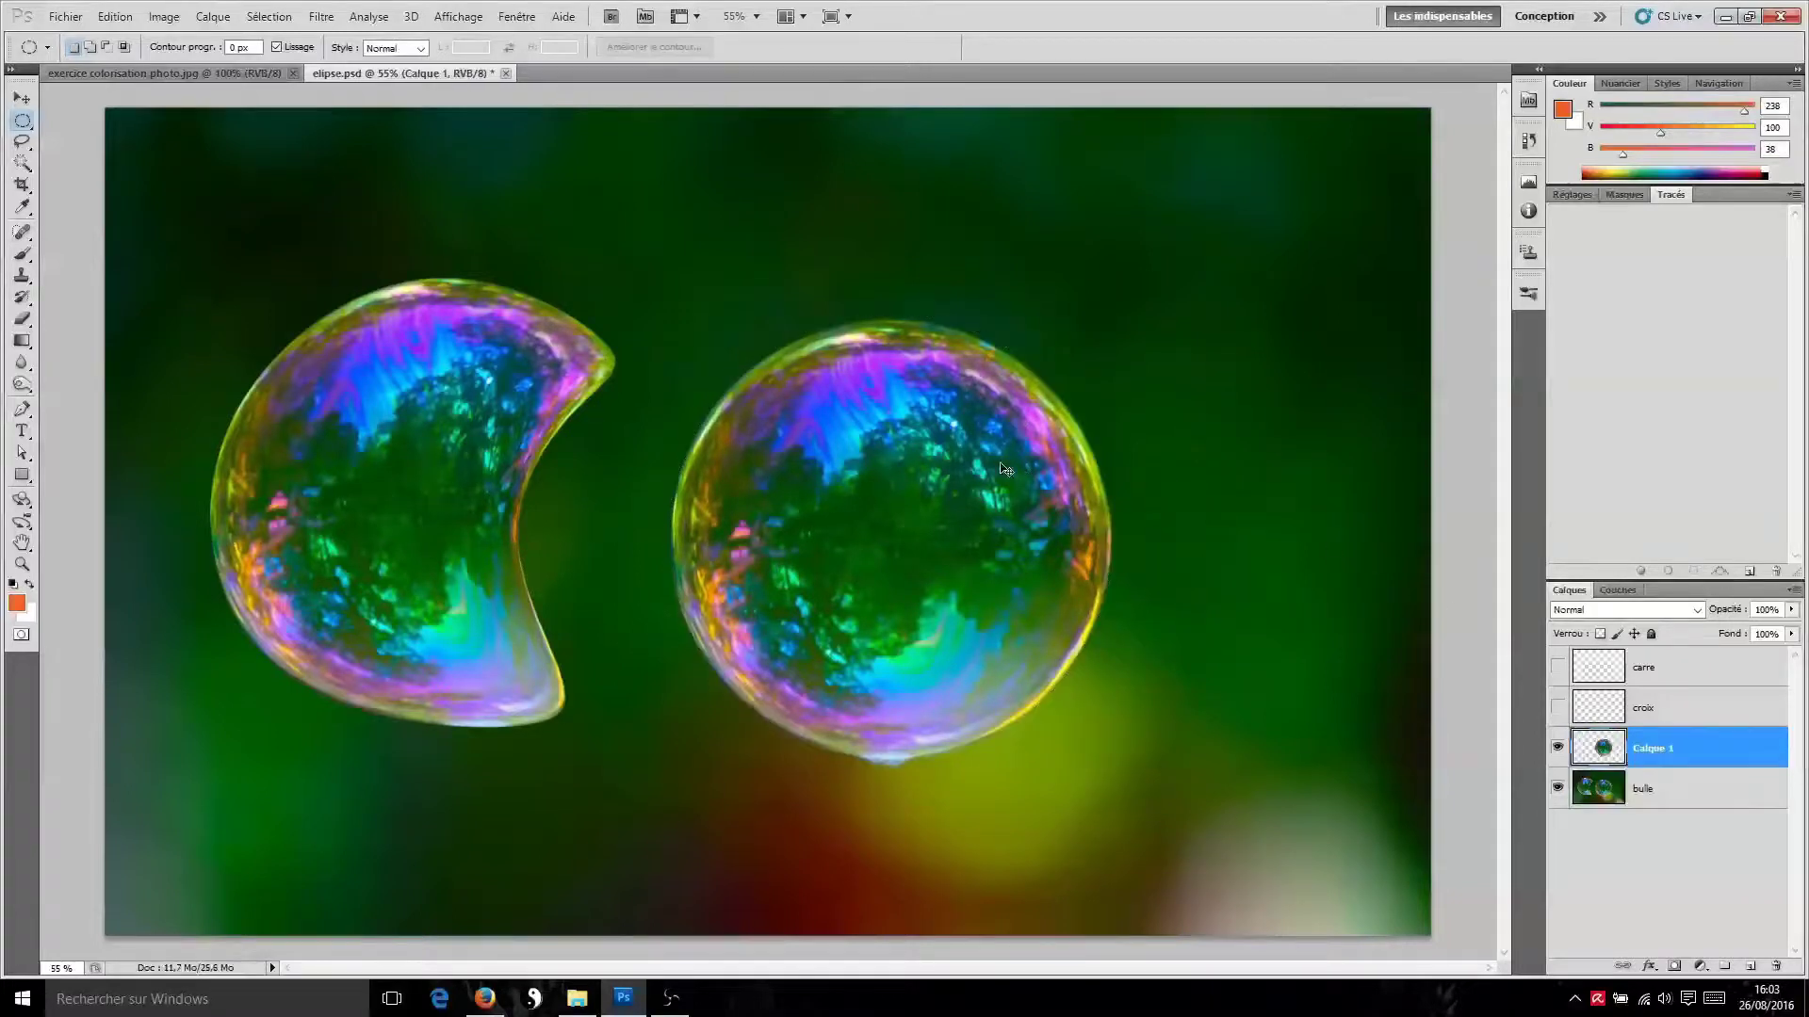
pyautogui.click(1557, 787)
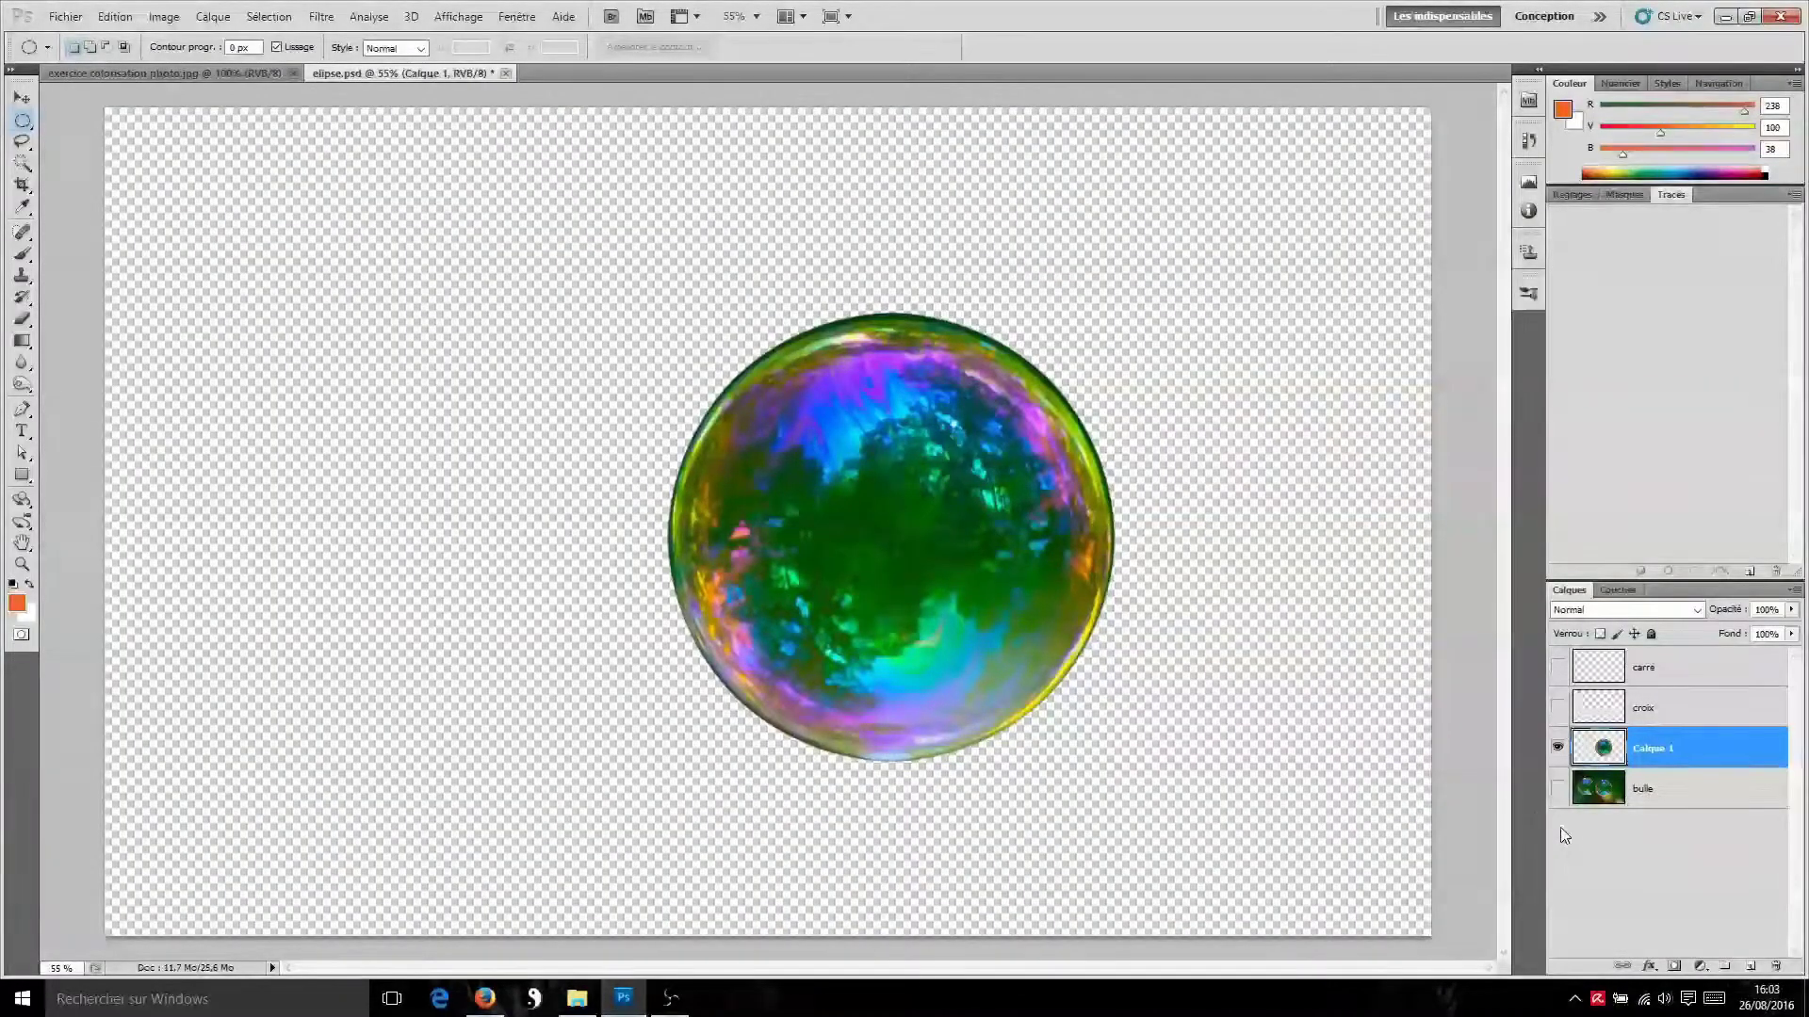
pyautogui.hotkey('ctrl', 'alt', 'z')
pyautogui.hotkey('ctrl', 'alt', 'z')
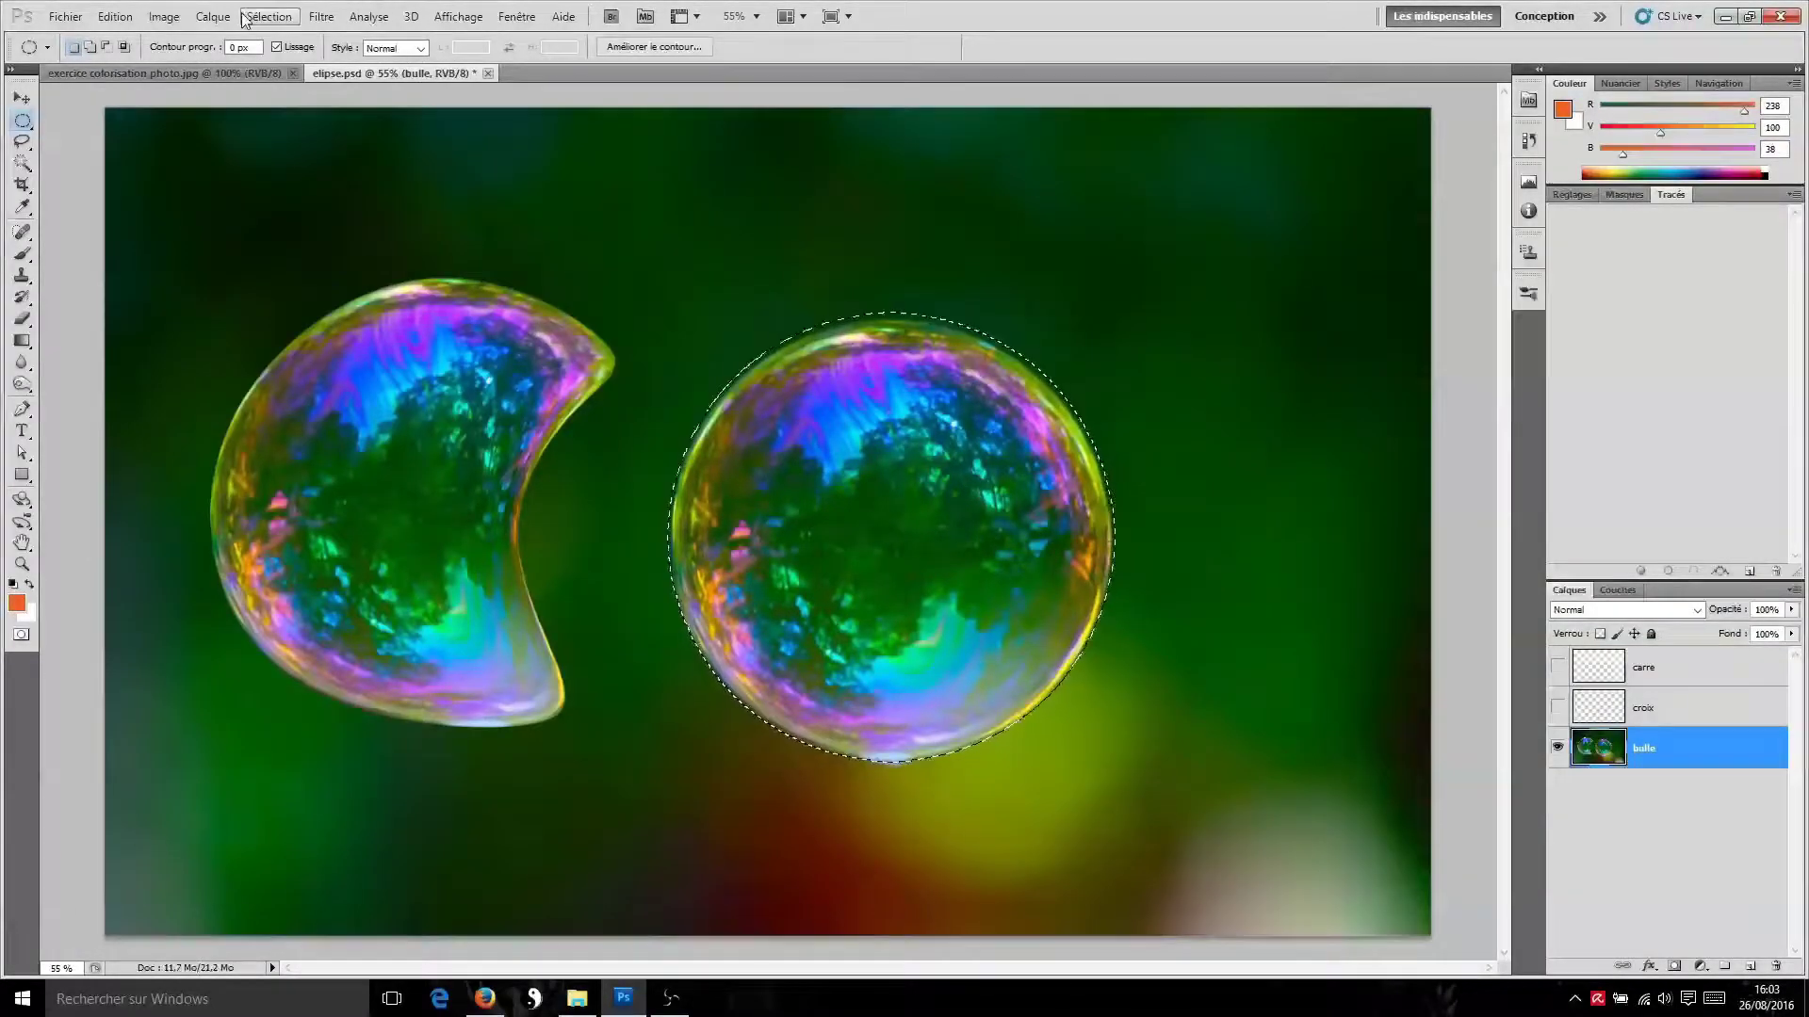
# Copy the contracted selection to a new layer with bulle hidden, and load the copied bubble's outline as a selection
pyautogui.hotkey('ctrl', 'j')
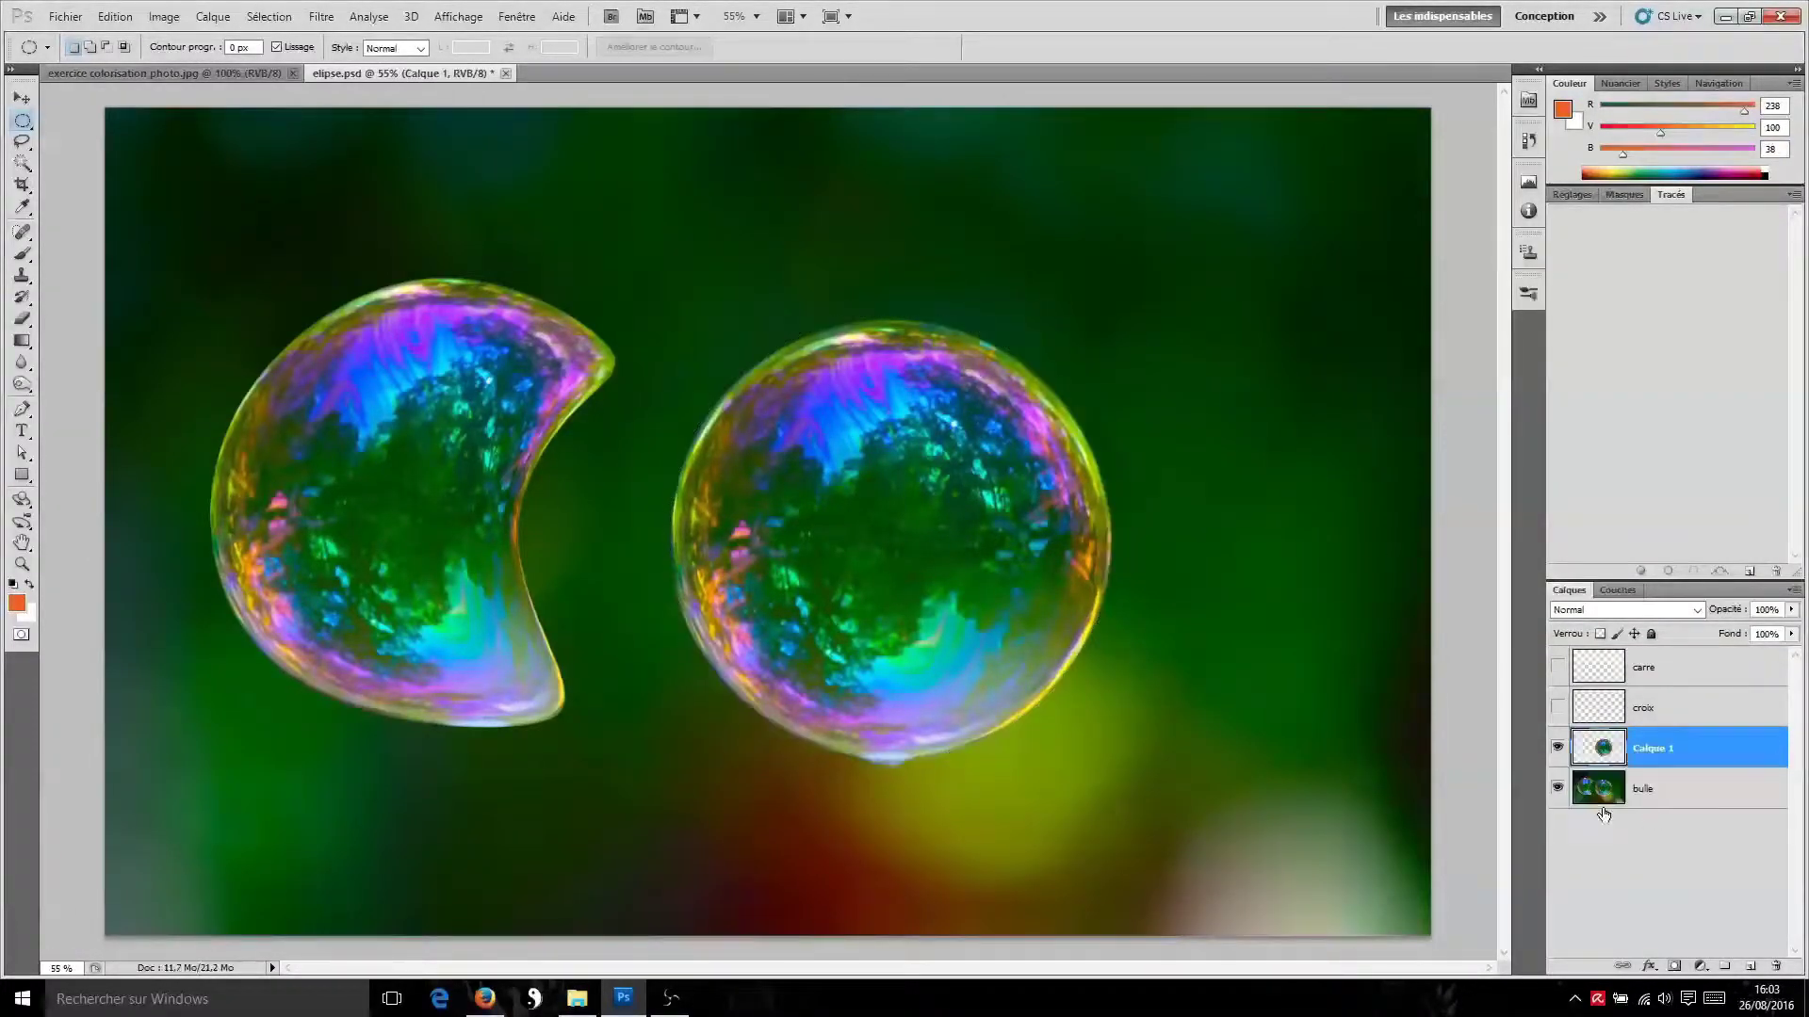
pyautogui.click(1557, 790)
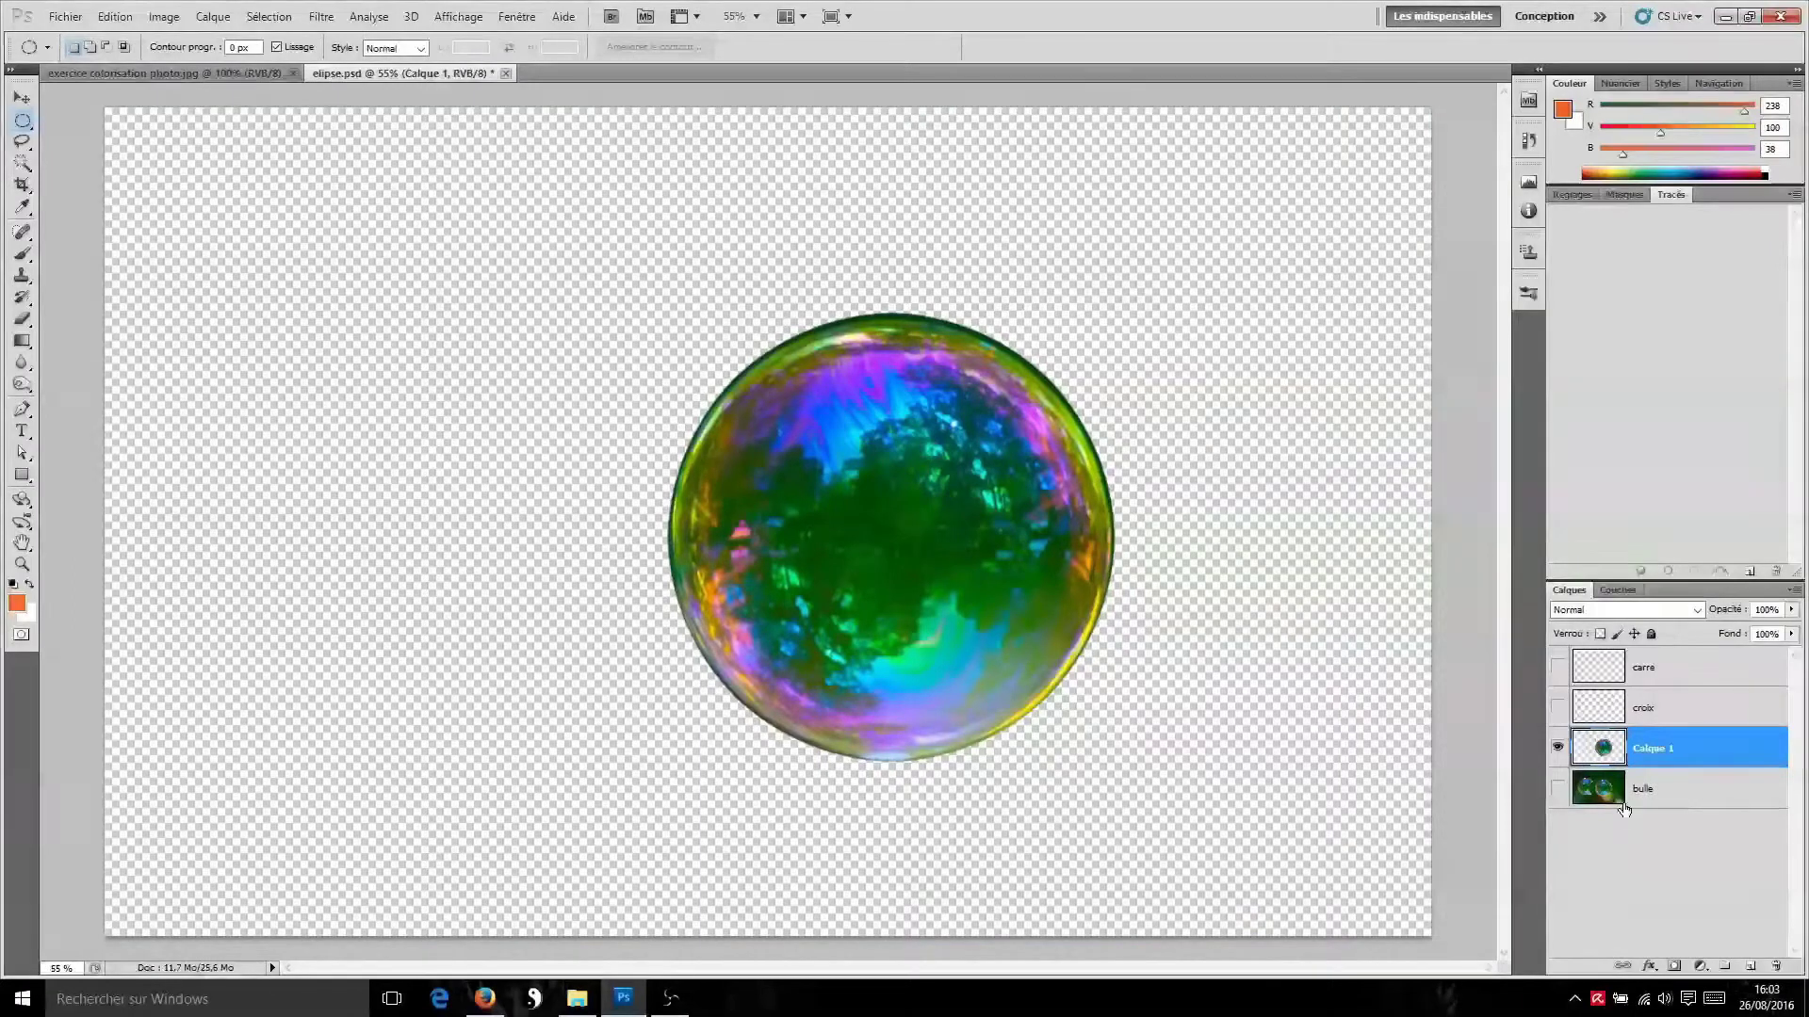
pyautogui.click(256, 21)
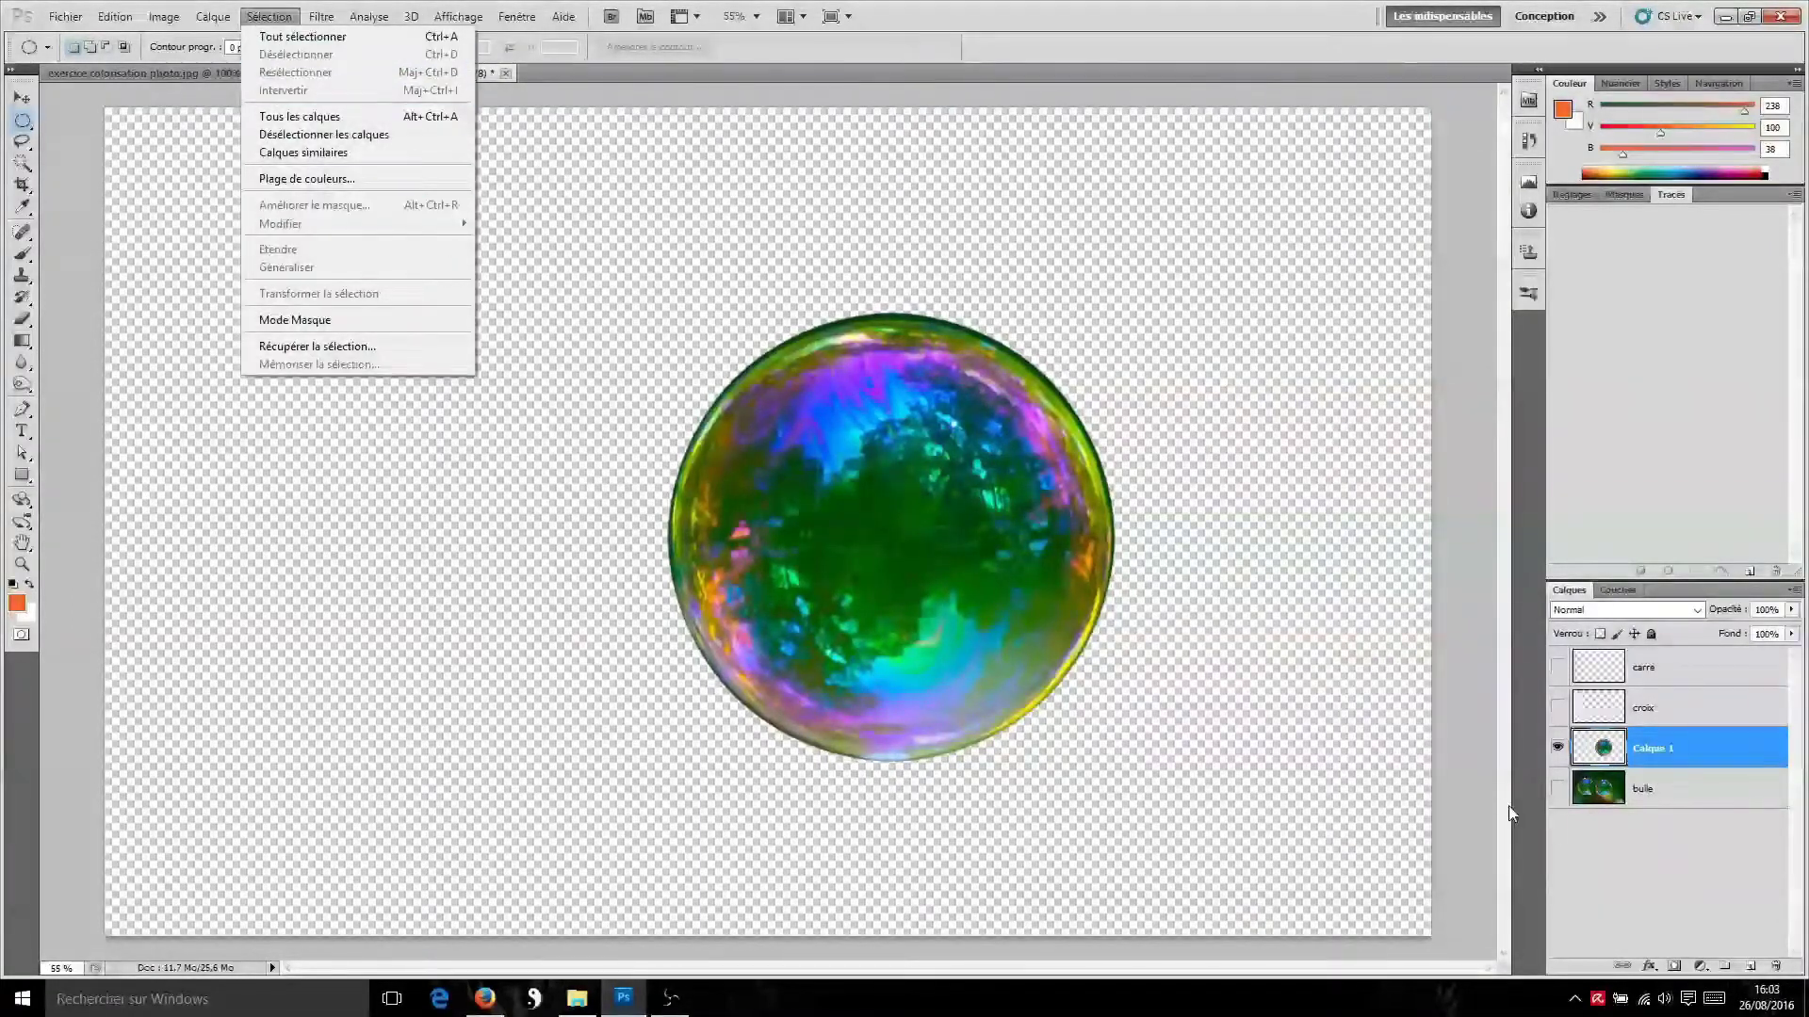
pyautogui.keyDown('ctrl'); pyautogui.click(1599, 748); pyautogui.keyUp('ctrl')
pyautogui.click(268, 16)
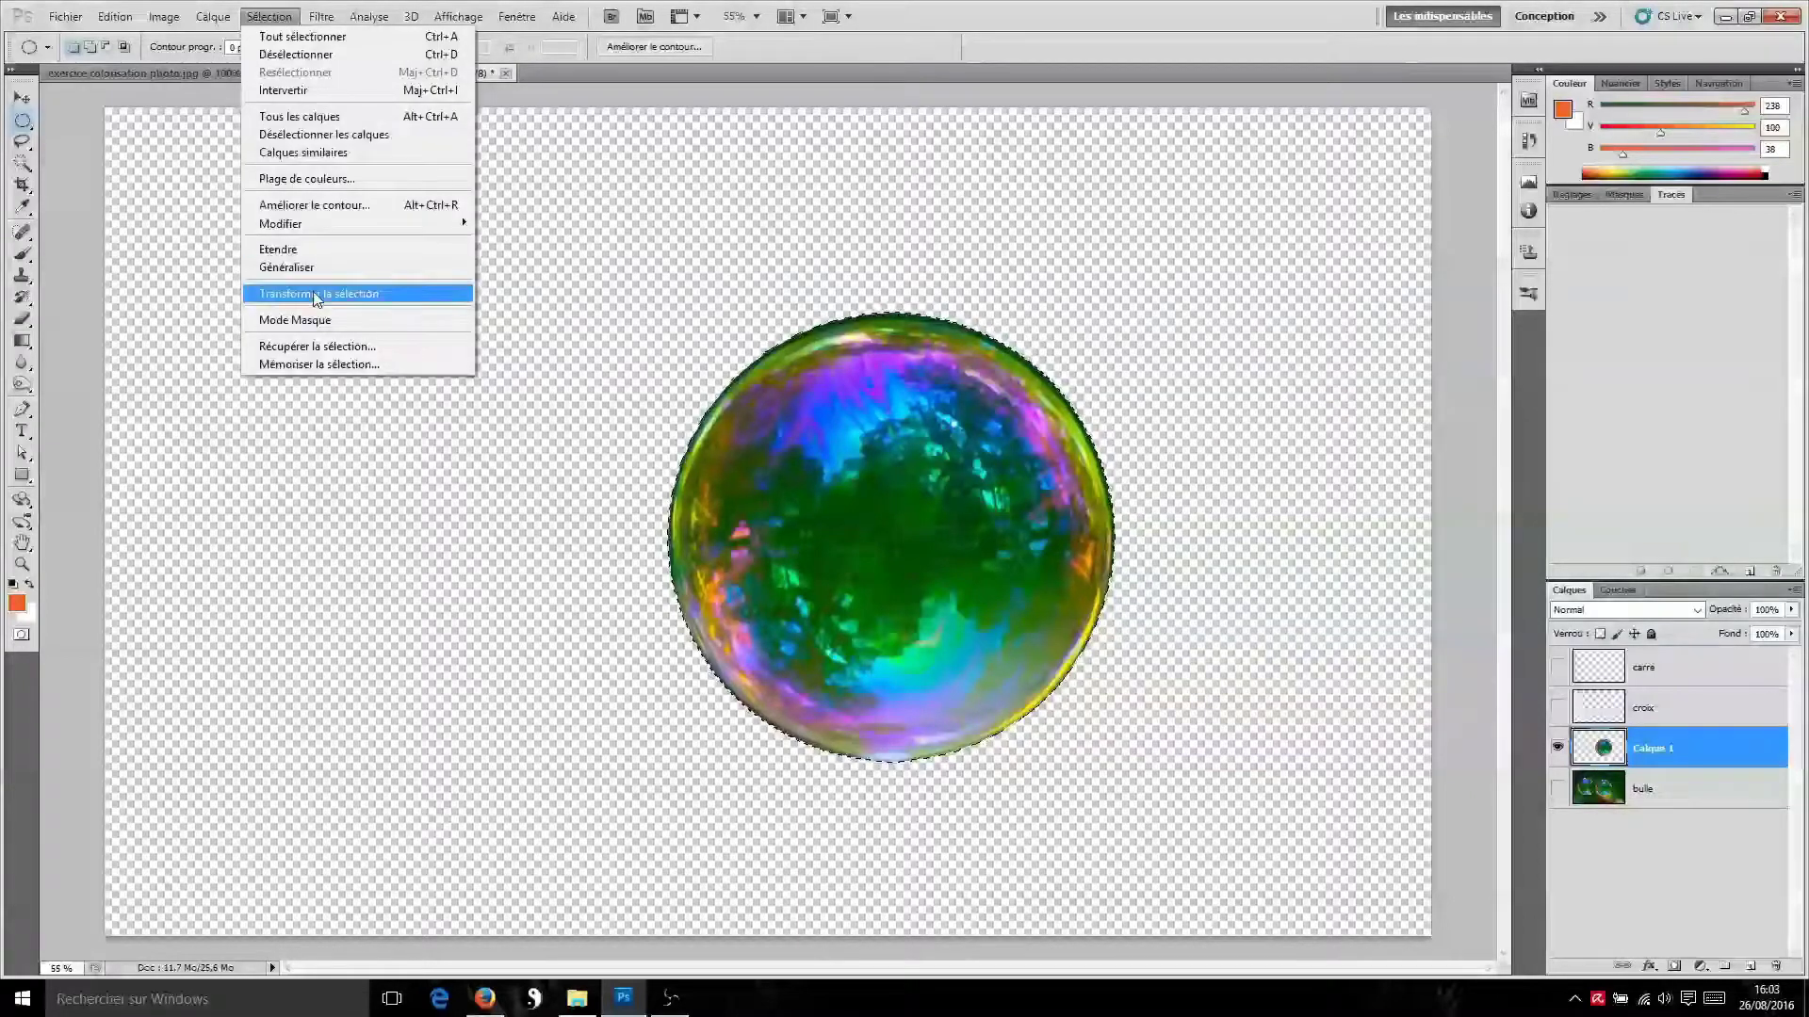
pyautogui.moveTo(325, 226)
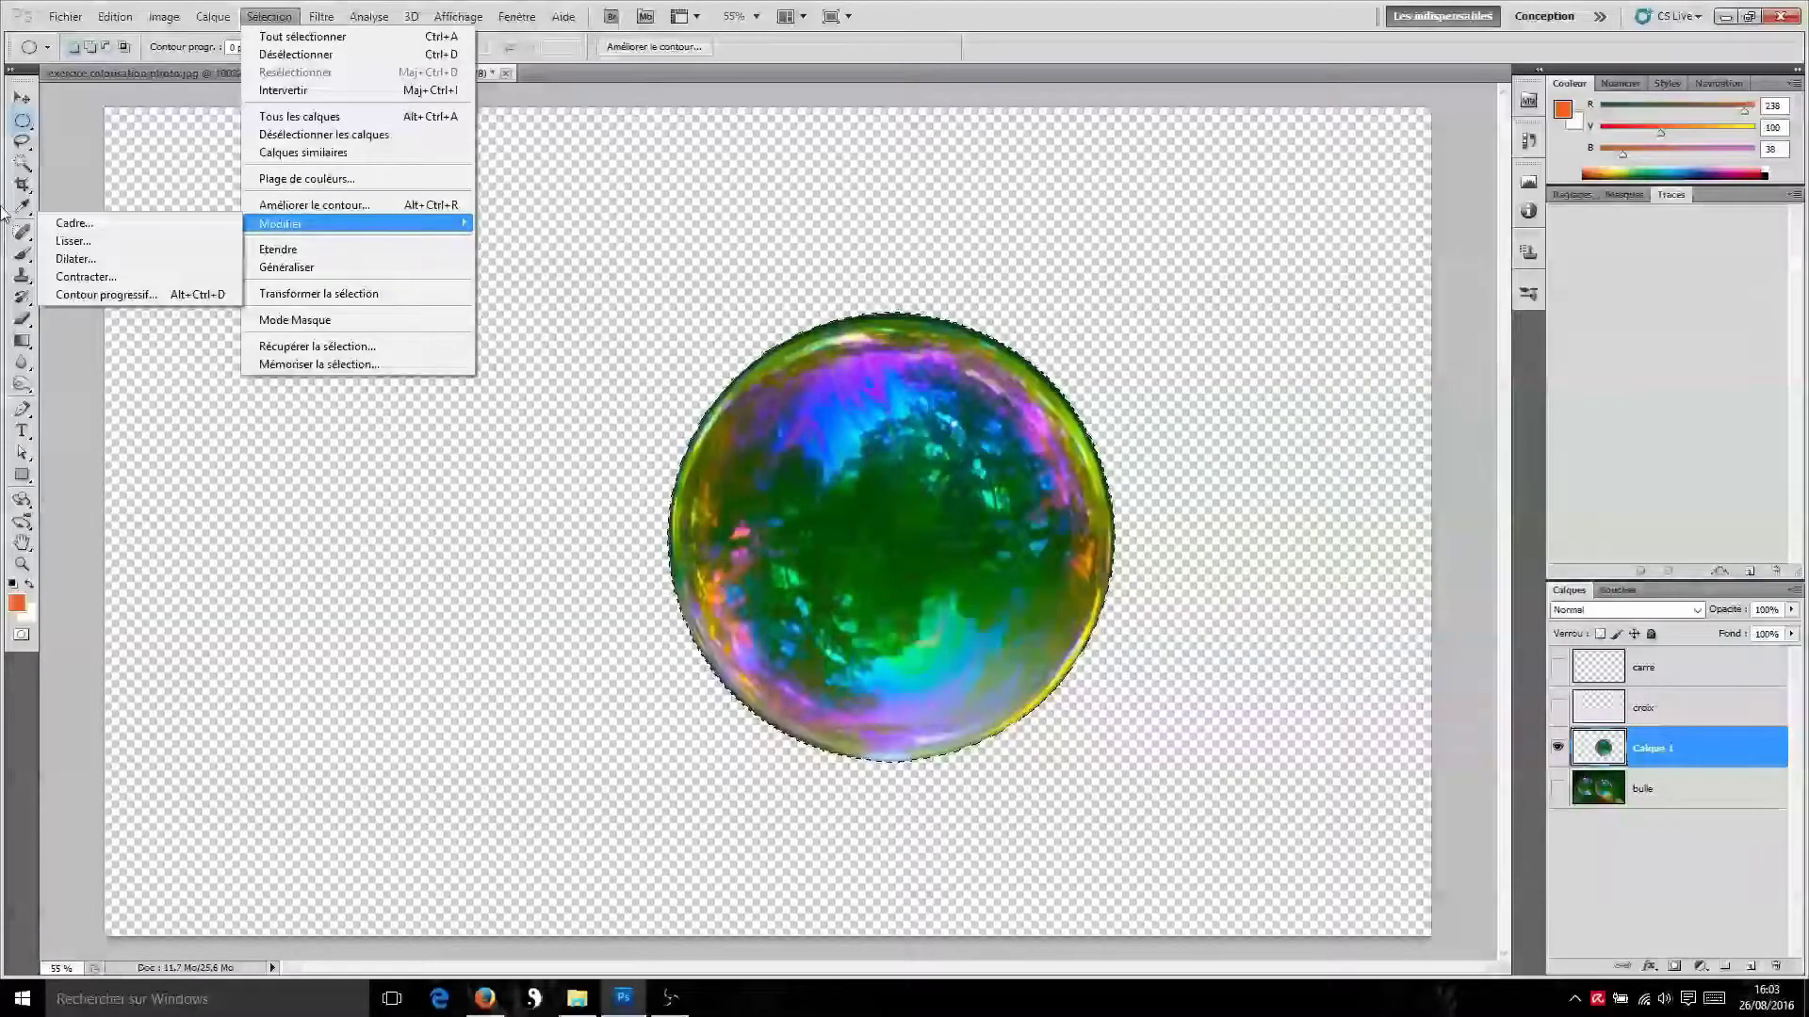
pyautogui.click(111, 295)
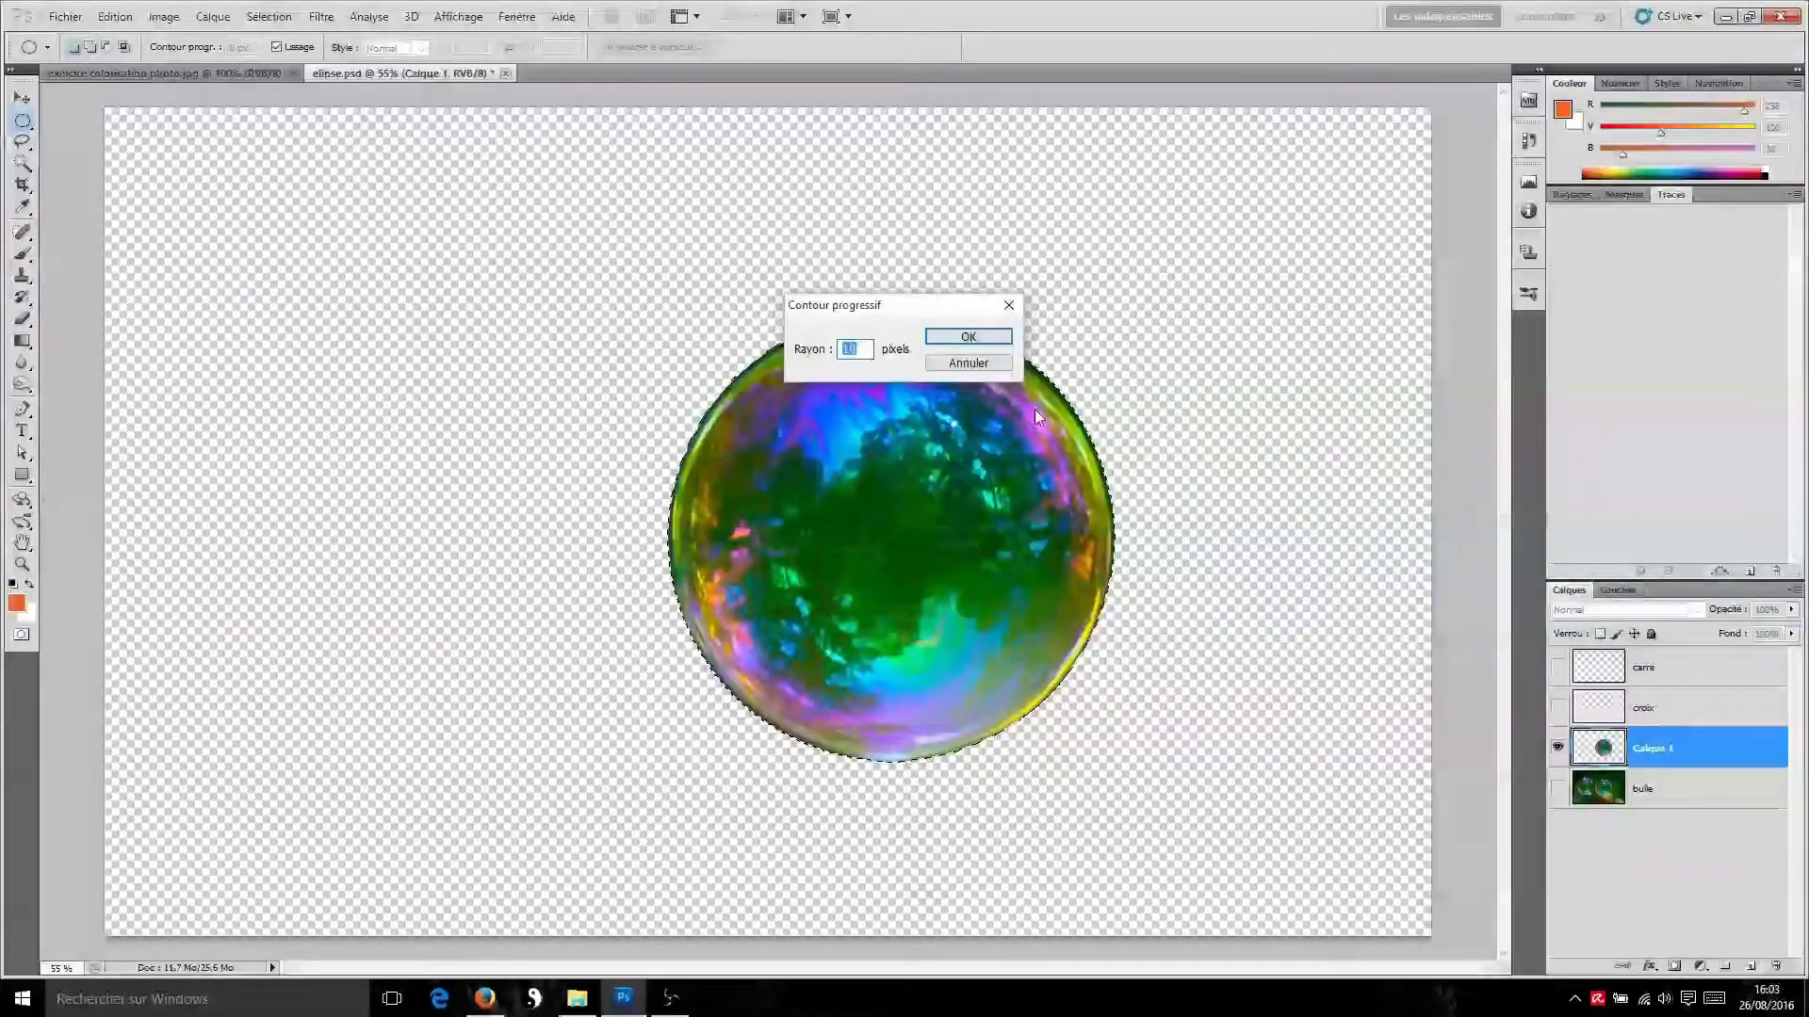
pyautogui.click(968, 363)
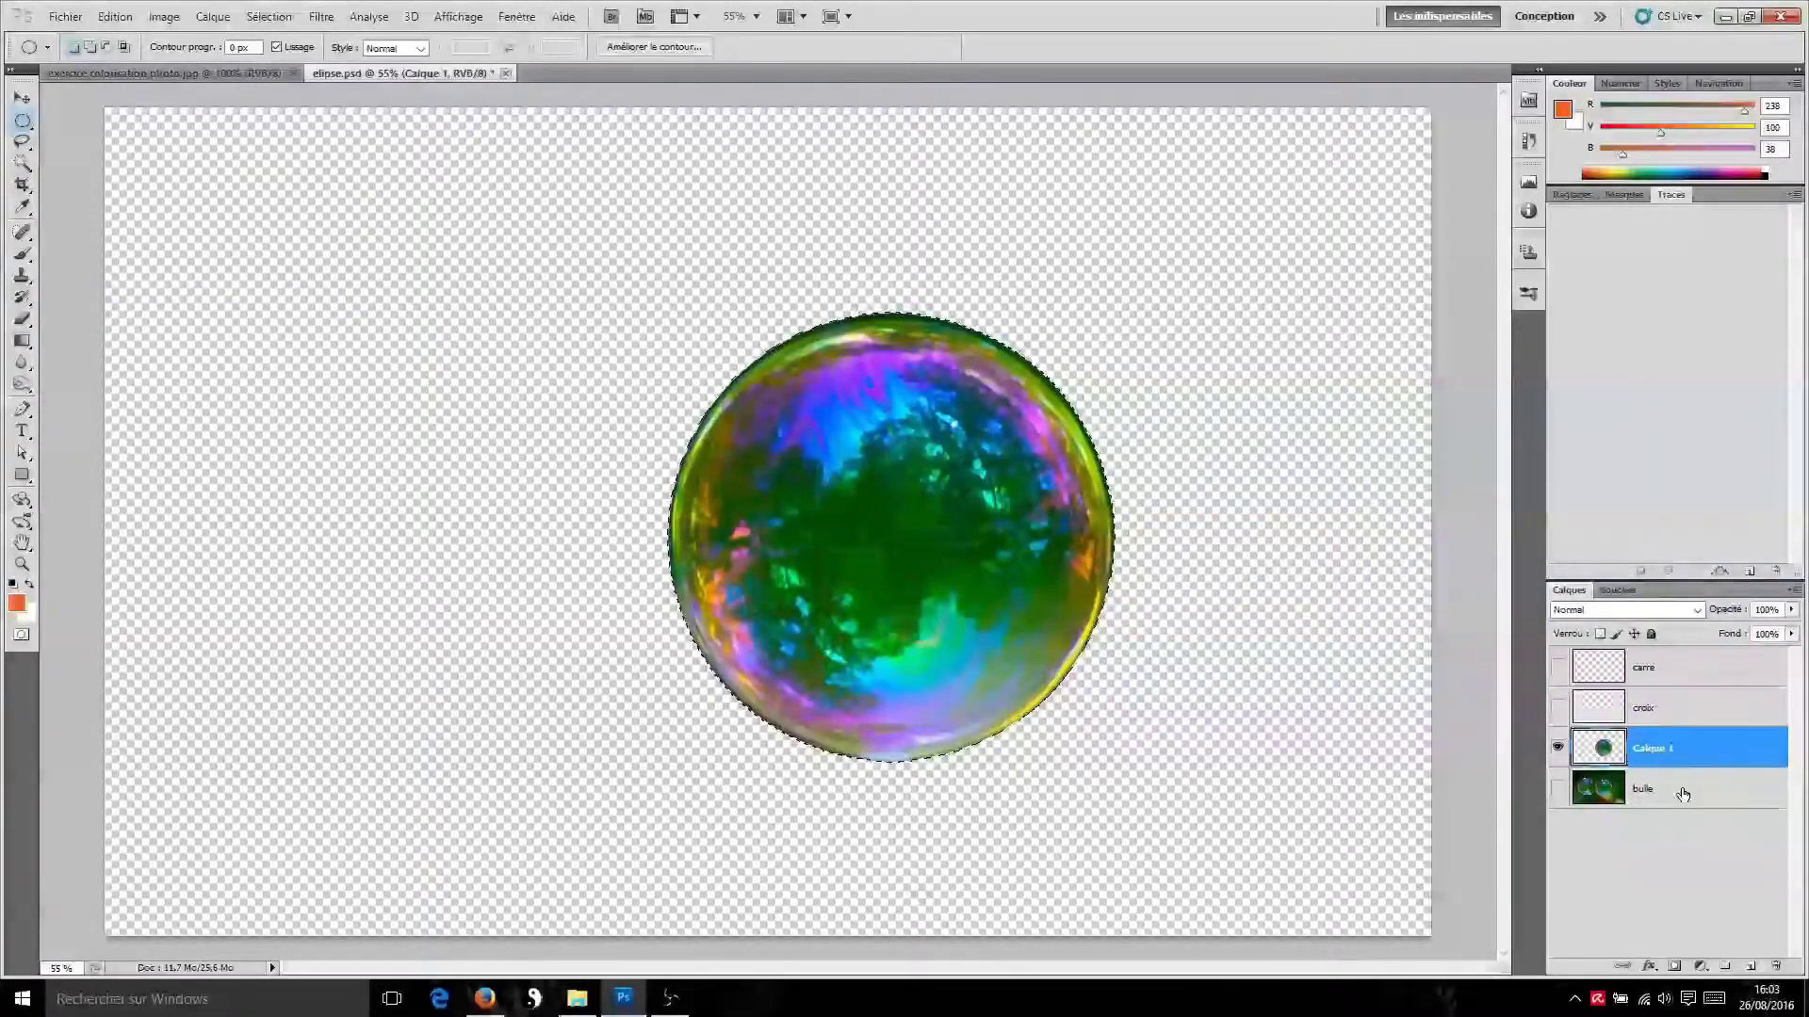
# Make the bulle layer active and visible, and feather the round bubble's selection with a 50-pixel Contour progressif
pyautogui.click(1598, 786)
pyautogui.click(1558, 788)
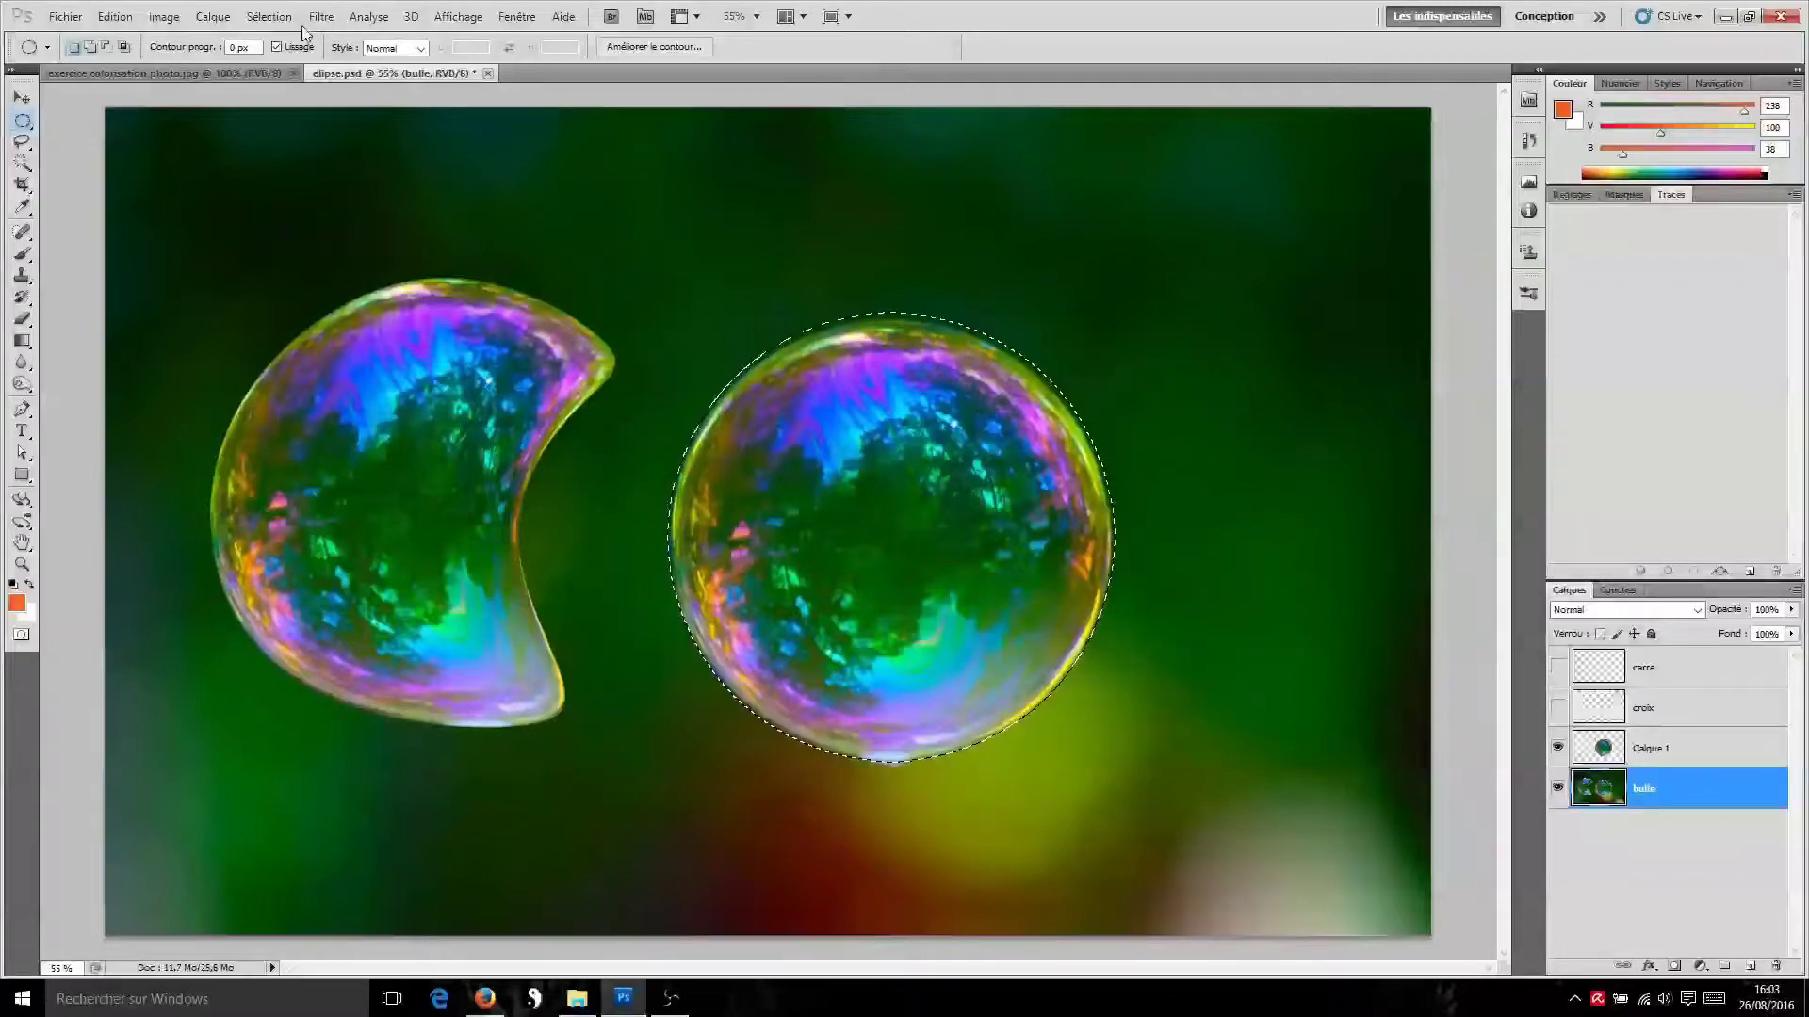
pyautogui.click(270, 16)
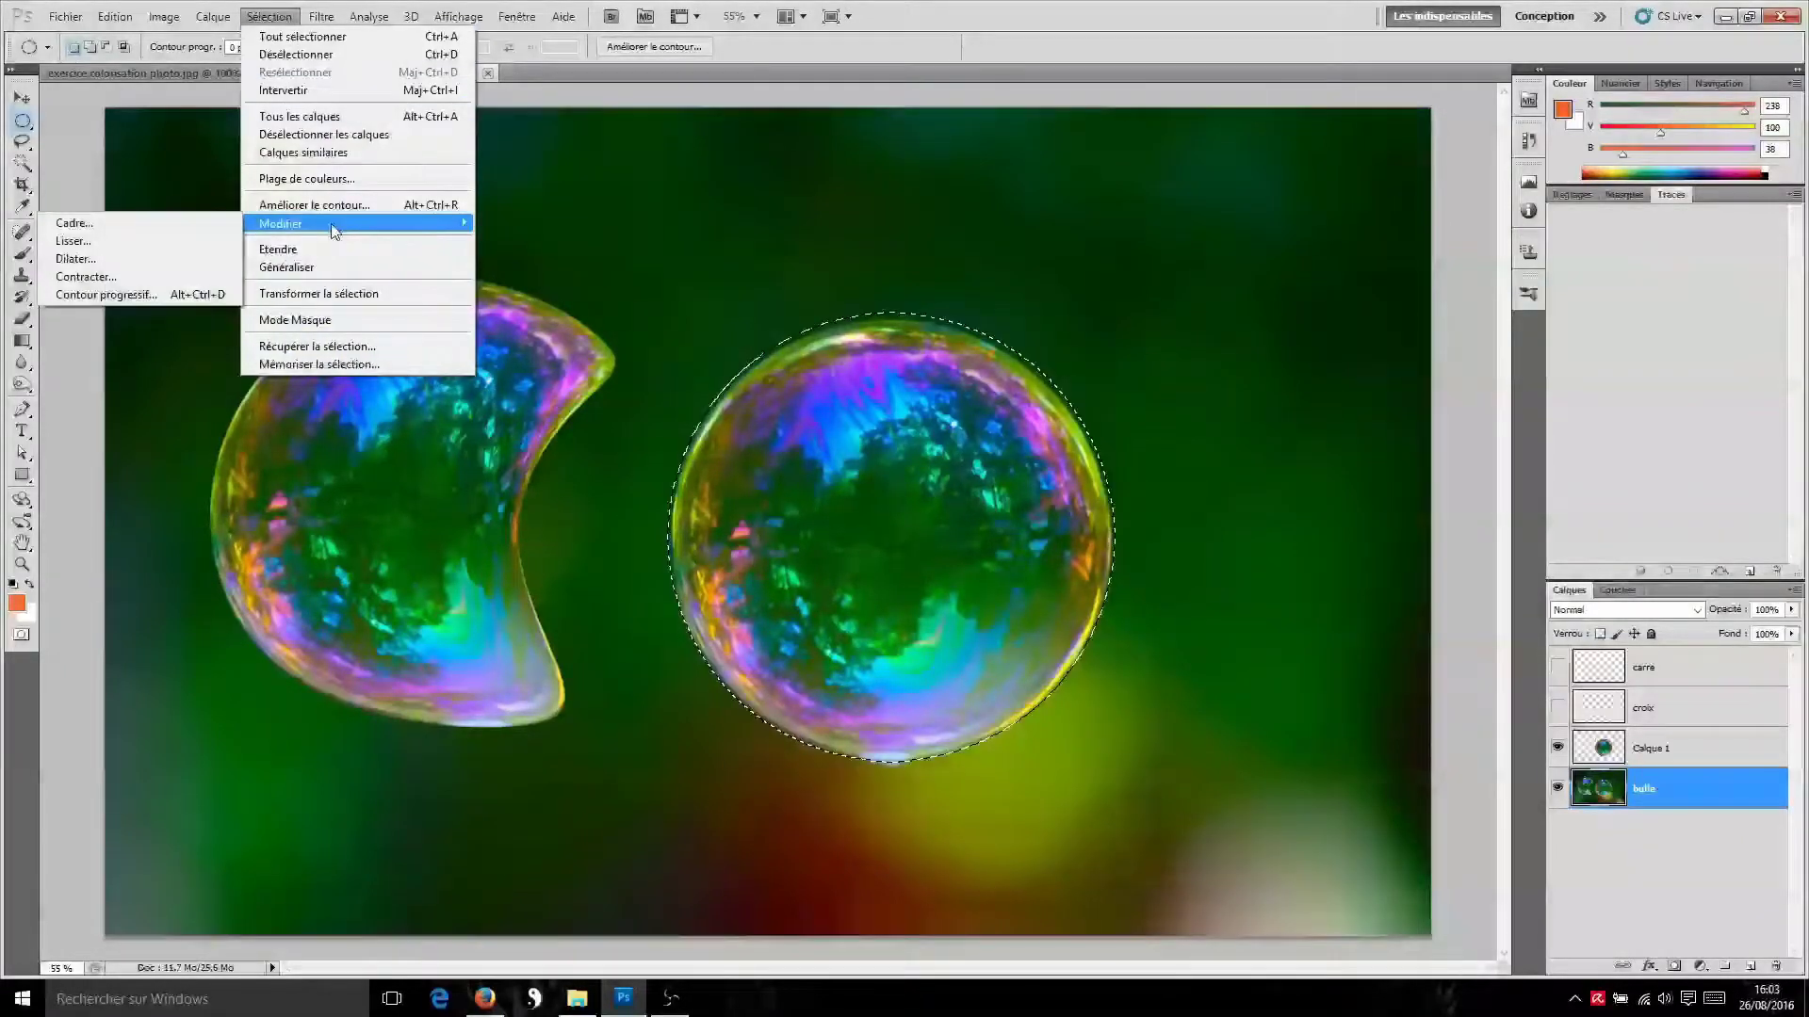
pyautogui.click(146, 295)
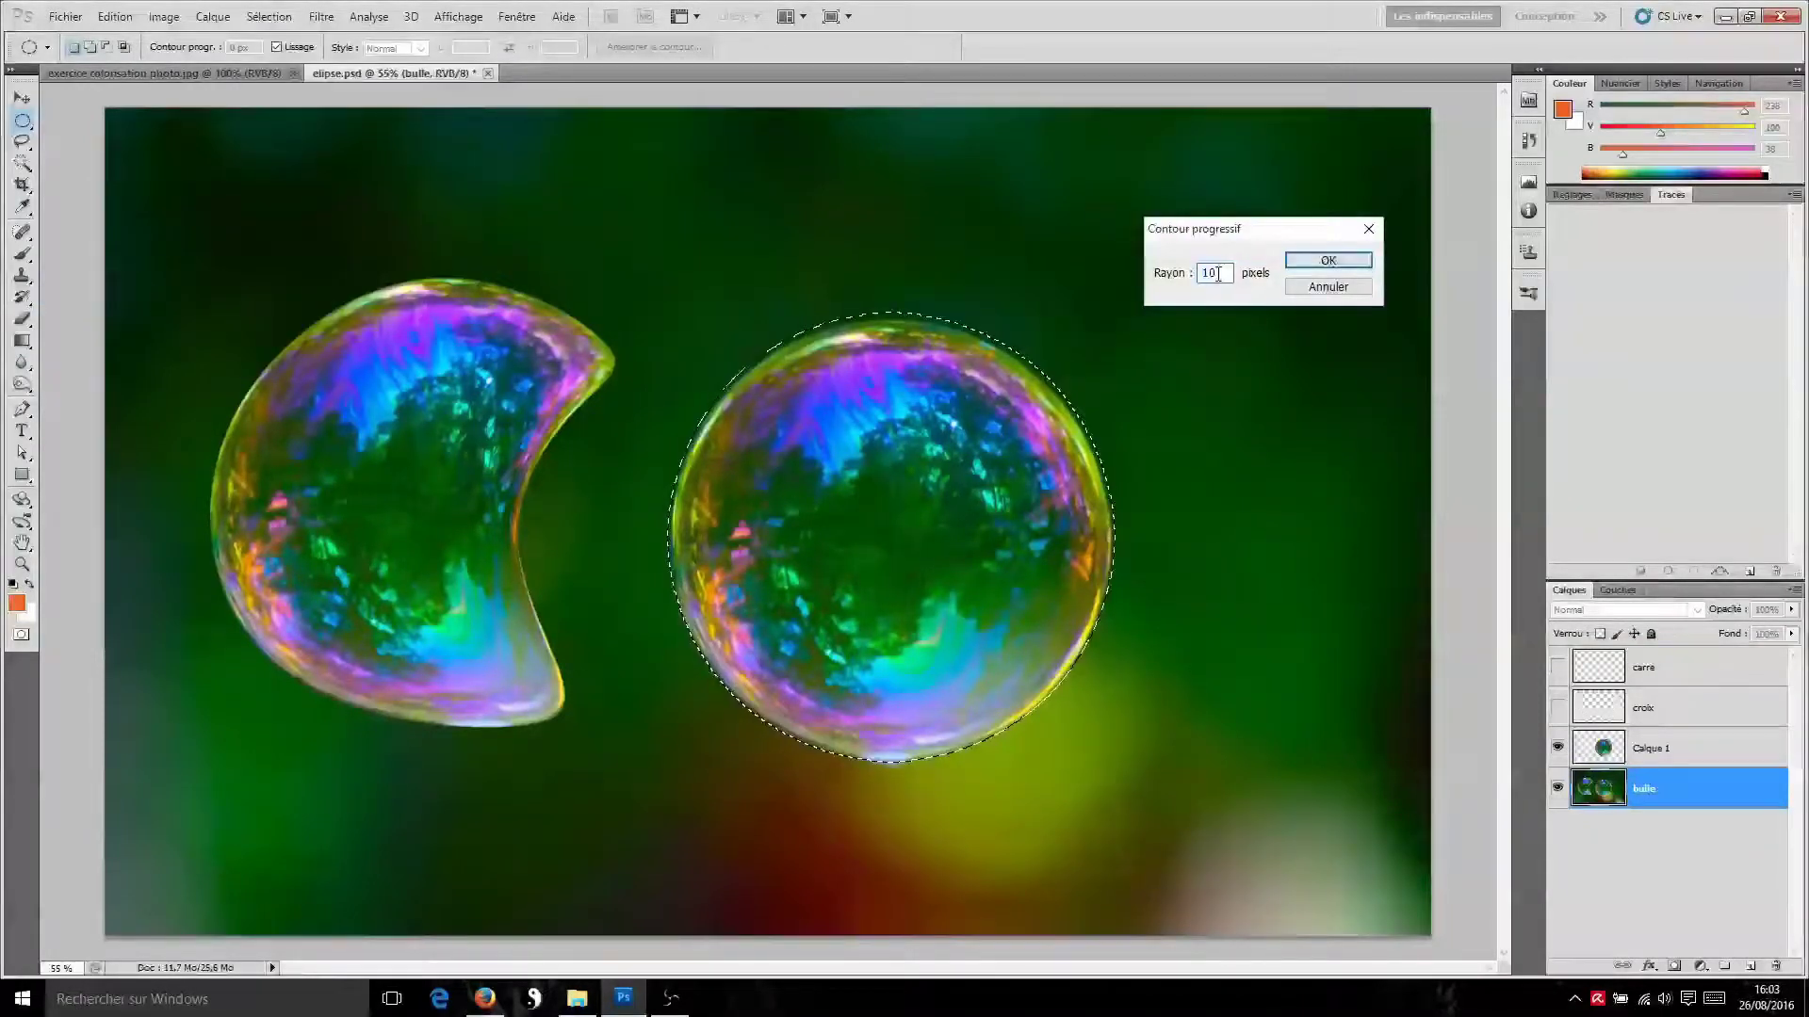
pyautogui.write('50')
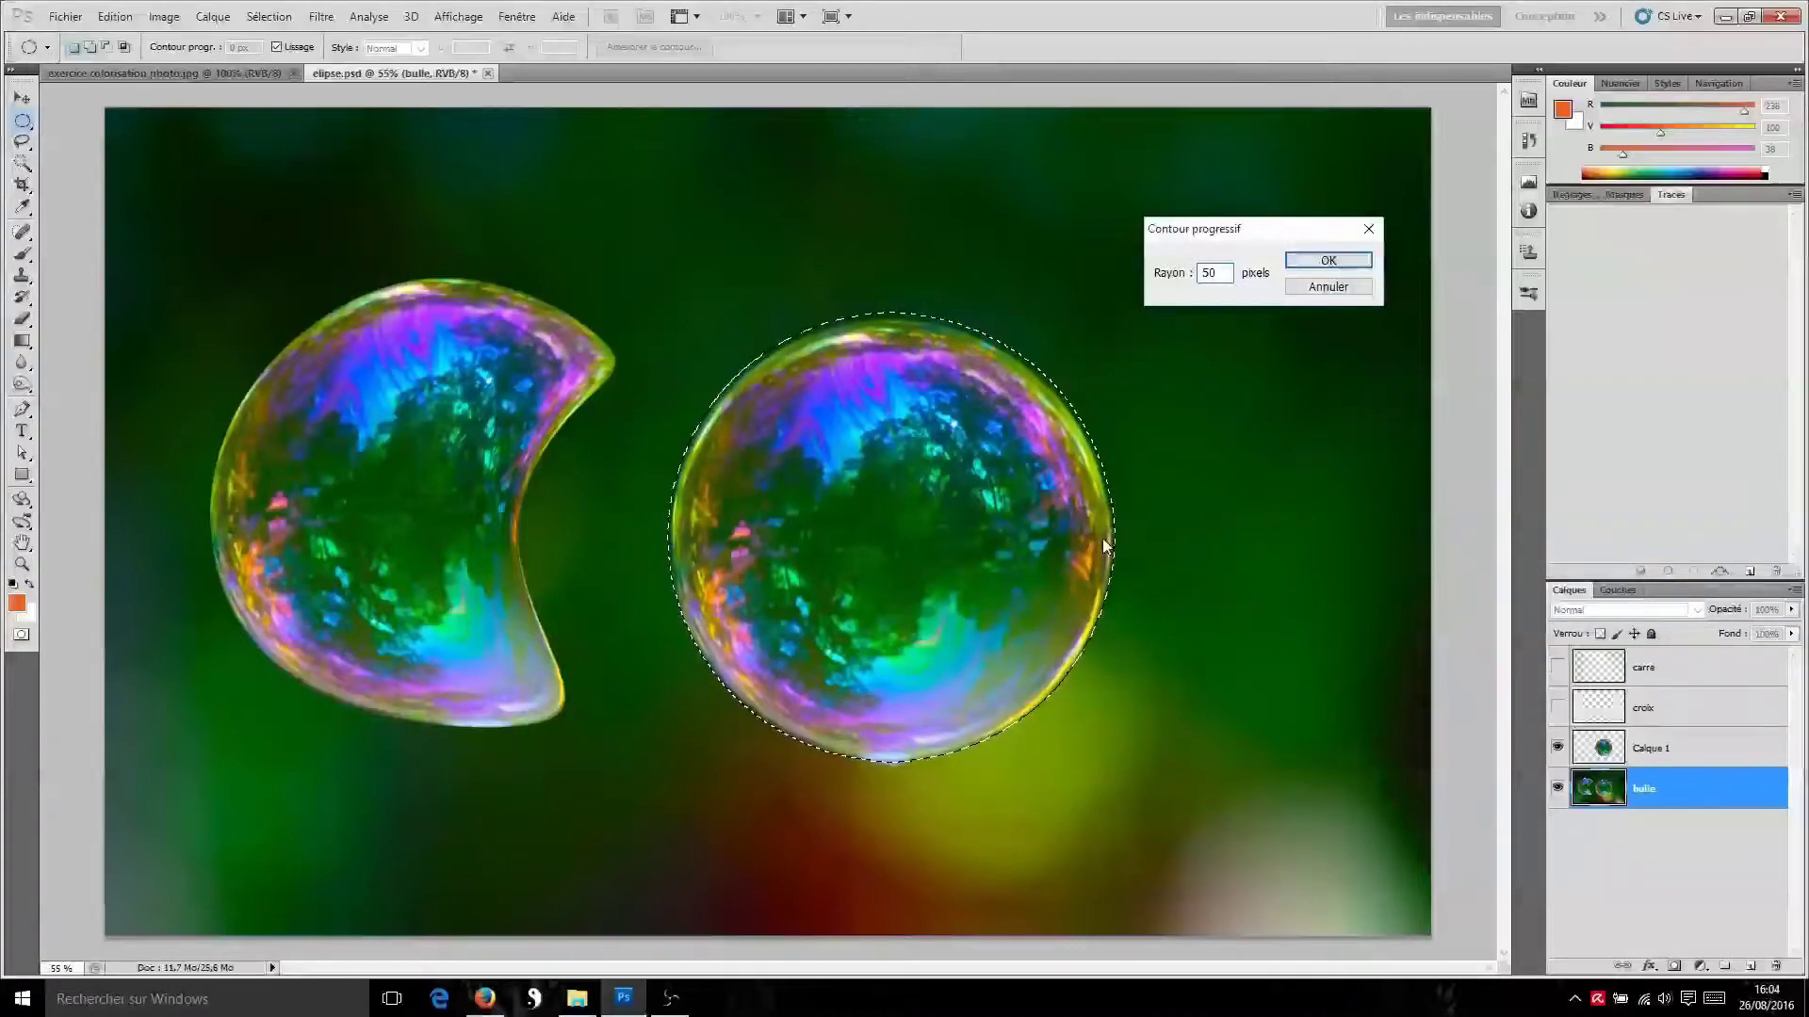
pyautogui.click(1328, 260)
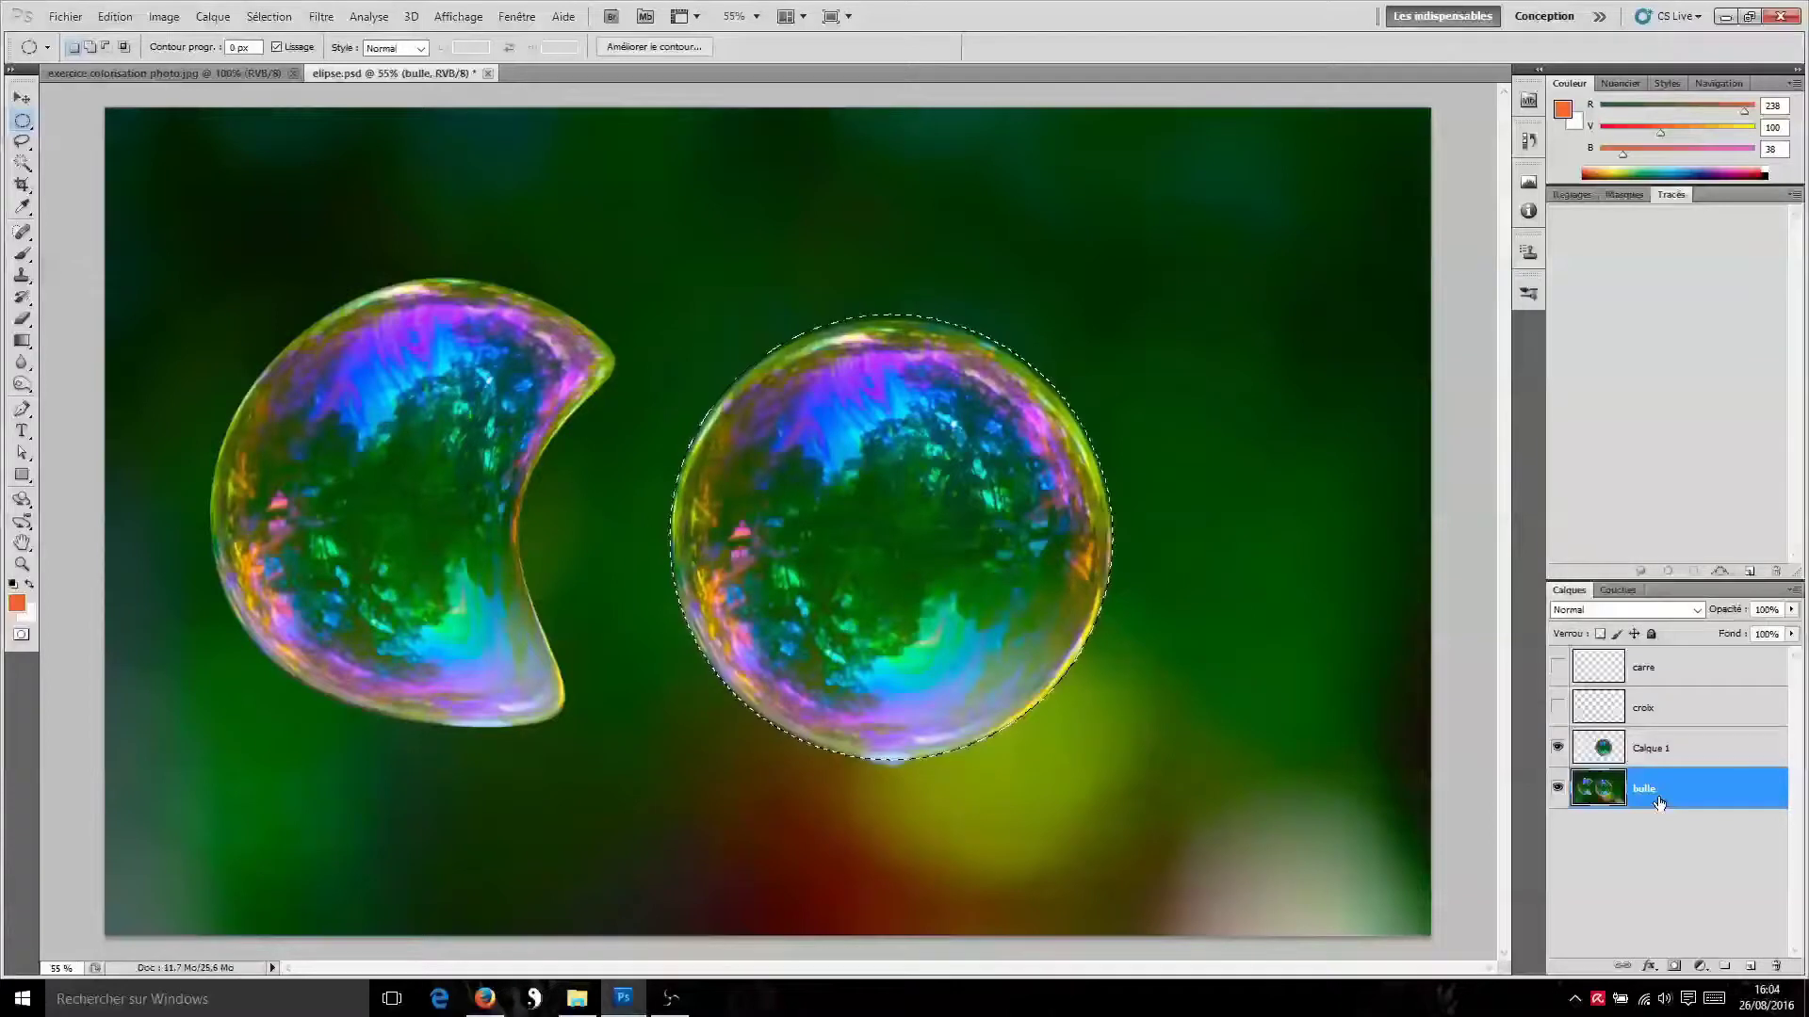
# Copy the feathered round bubble selection to a new layer and hide the bulle layer
pyautogui.hotkey('ctrl', 'j')
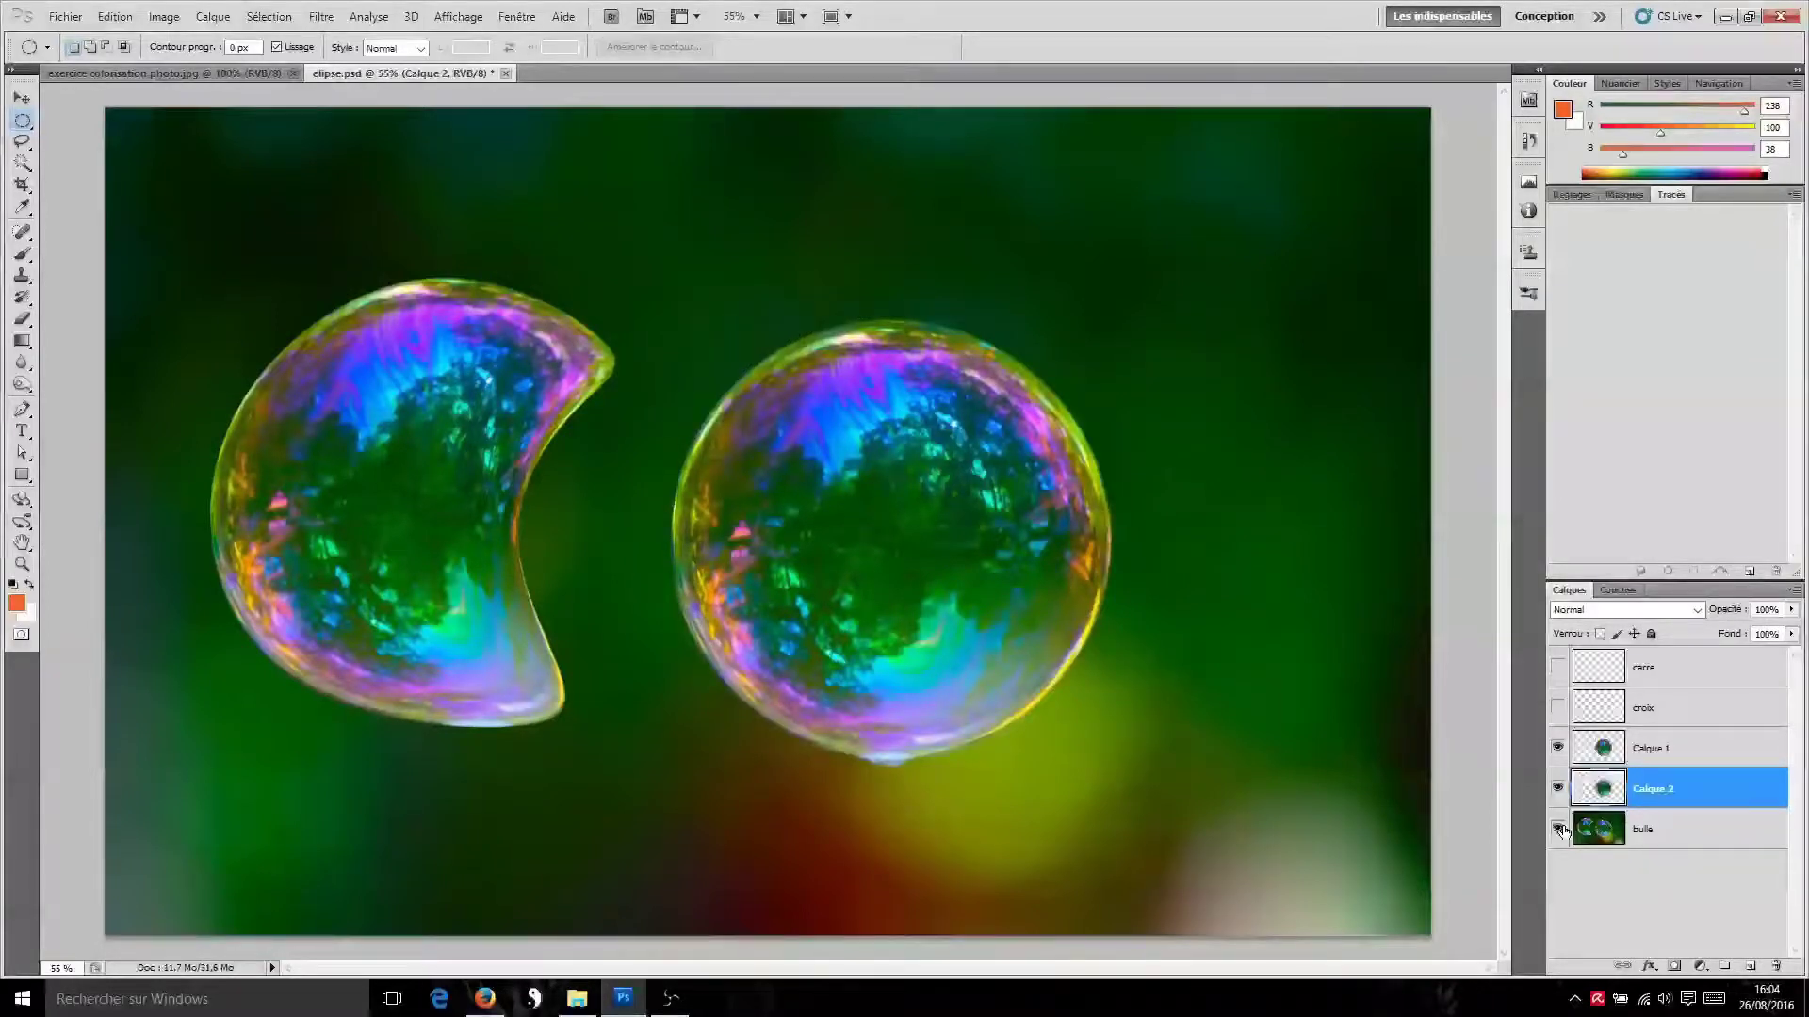
pyautogui.click(1559, 829)
pyautogui.scroll(-2, 616, 258)
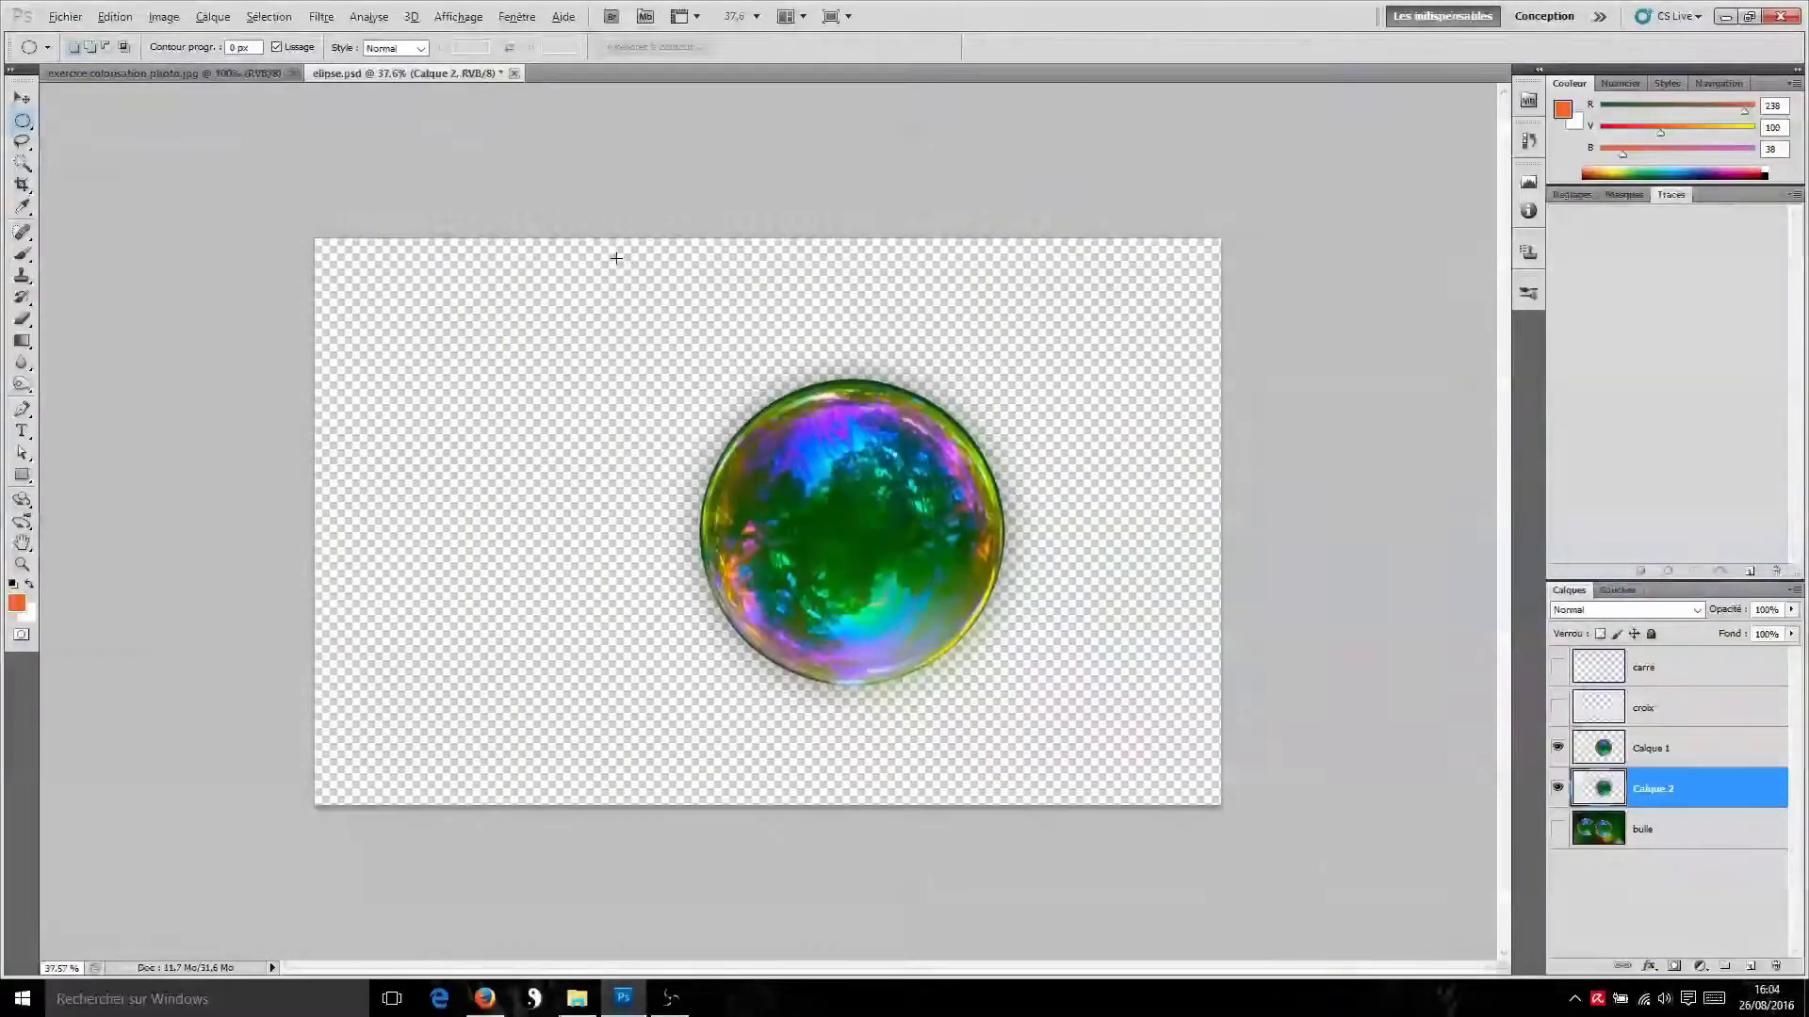
# Separate the two bubble copies, moving the sharp one to the canvas's left half and the feathered one to the right
pyautogui.press('v')
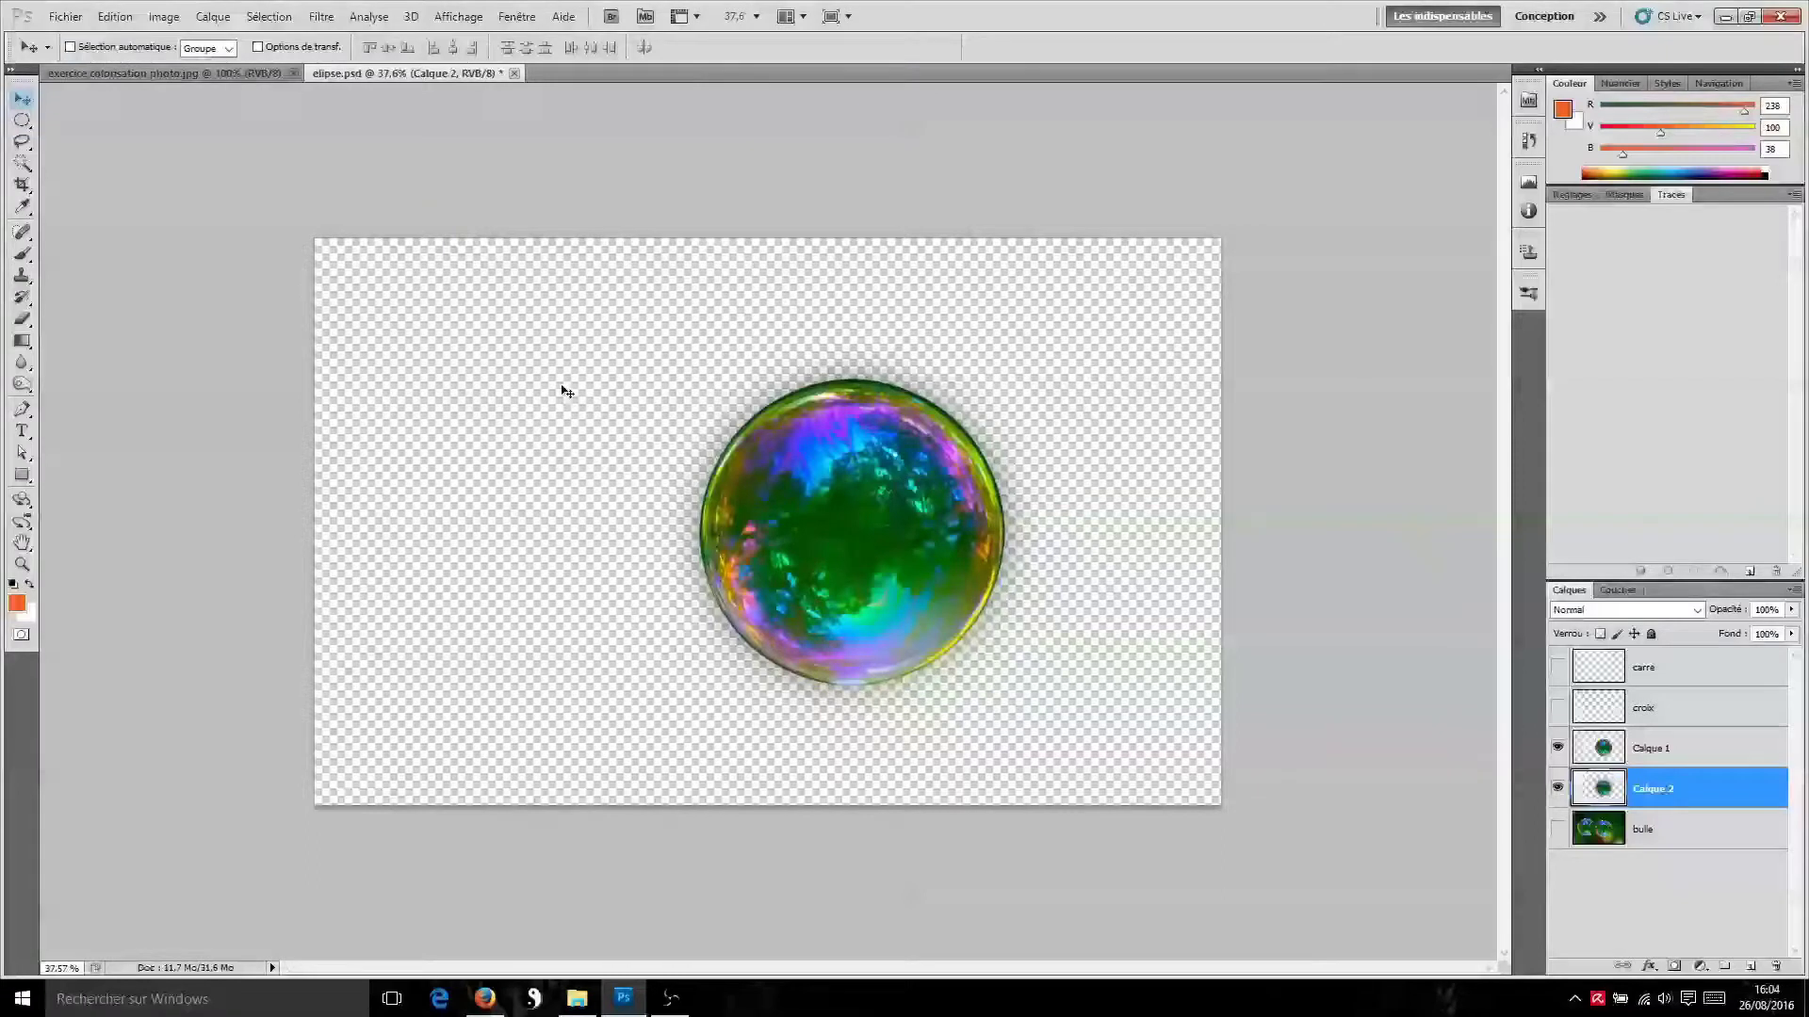
pyautogui.click(1695, 764)
pyautogui.moveTo(839, 483); pyautogui.dragTo(537, 499)
pyautogui.rightClick(811, 518)
pyautogui.click(841, 530)
pyautogui.moveTo(841, 534); pyautogui.dragTo(954, 537)
# Adjust the positions of the sharp and feathered bubble copies so they sit level side by side
pyautogui.rightClick(595, 541)
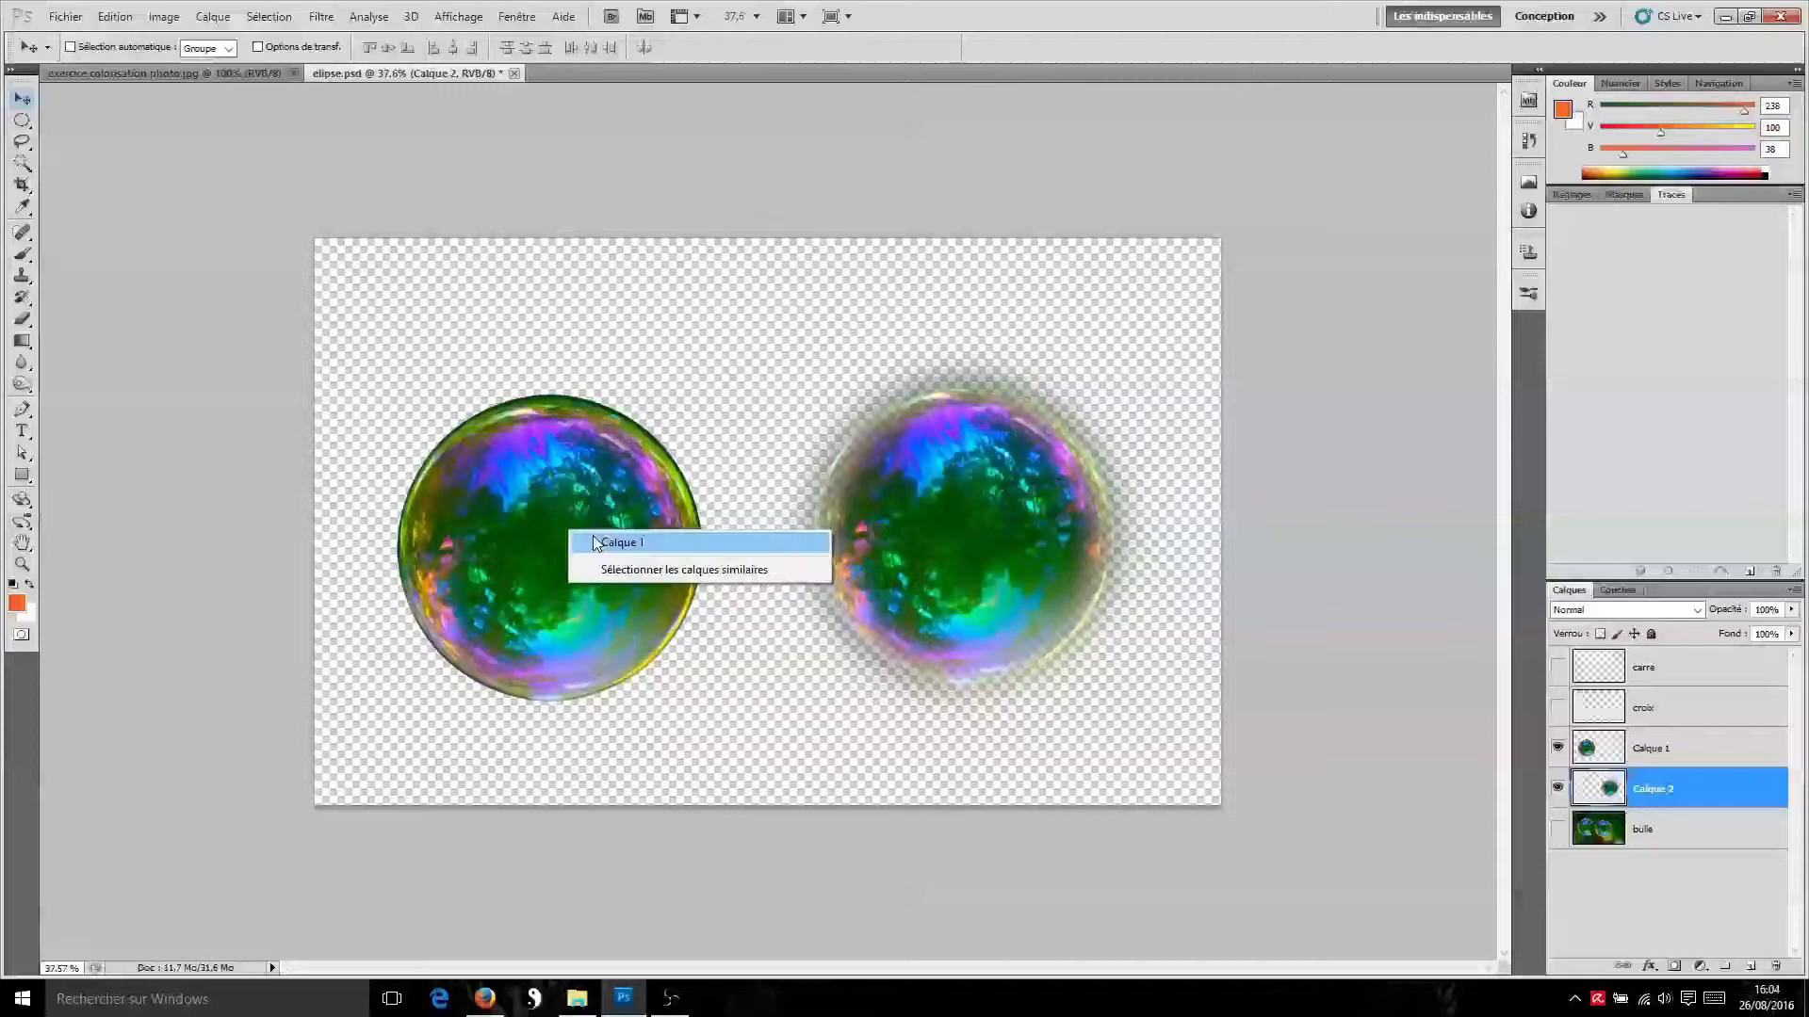
pyautogui.click(595, 542)
pyautogui.moveTo(566, 549)
pyautogui.mouseDown()
pyautogui.moveTo(579, 493)
pyautogui.moveTo(562, 519)
pyautogui.moveTo(542, 485)
pyautogui.moveTo(574, 522)
pyautogui.mouseUp()
pyautogui.rightClick(1006, 530)
pyautogui.click(1008, 541)
pyautogui.moveTo(1006, 560)
pyautogui.mouseDown()
pyautogui.moveTo(985, 526)
pyautogui.moveTo(984, 548)
pyautogui.mouseUp()
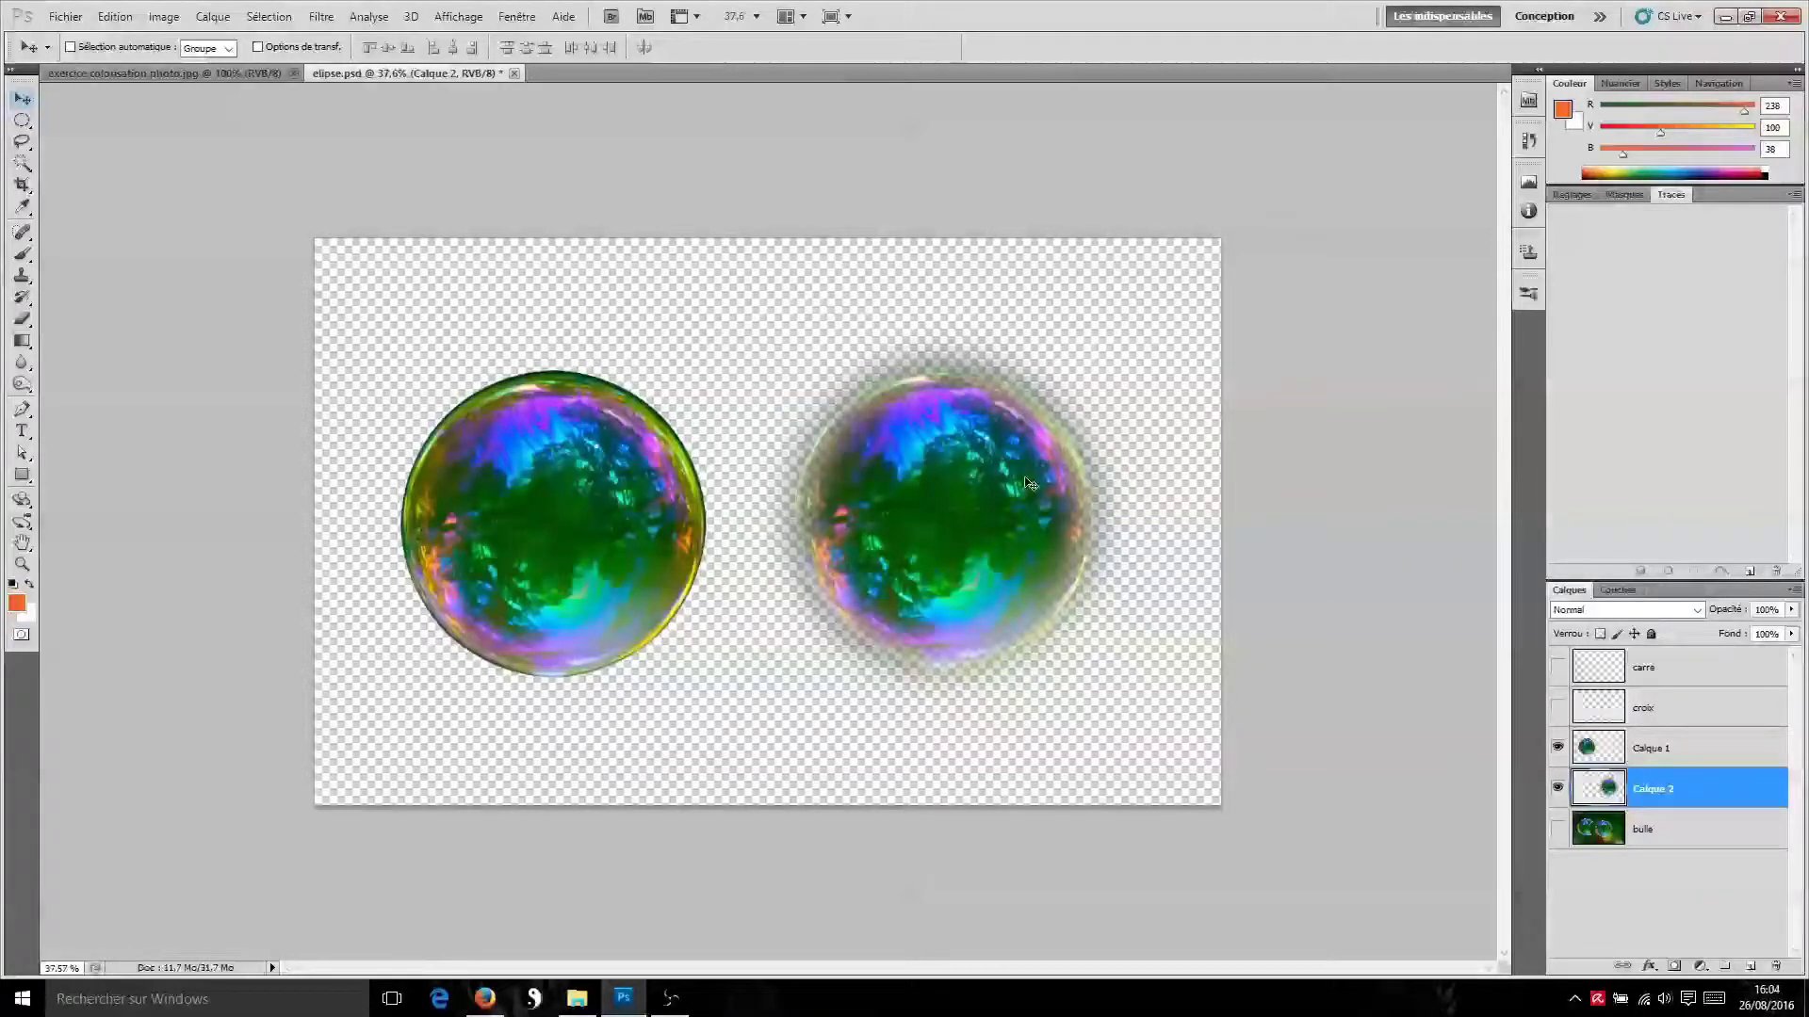
pyautogui.moveTo(848, 373); pyautogui.dragTo(939, 496)
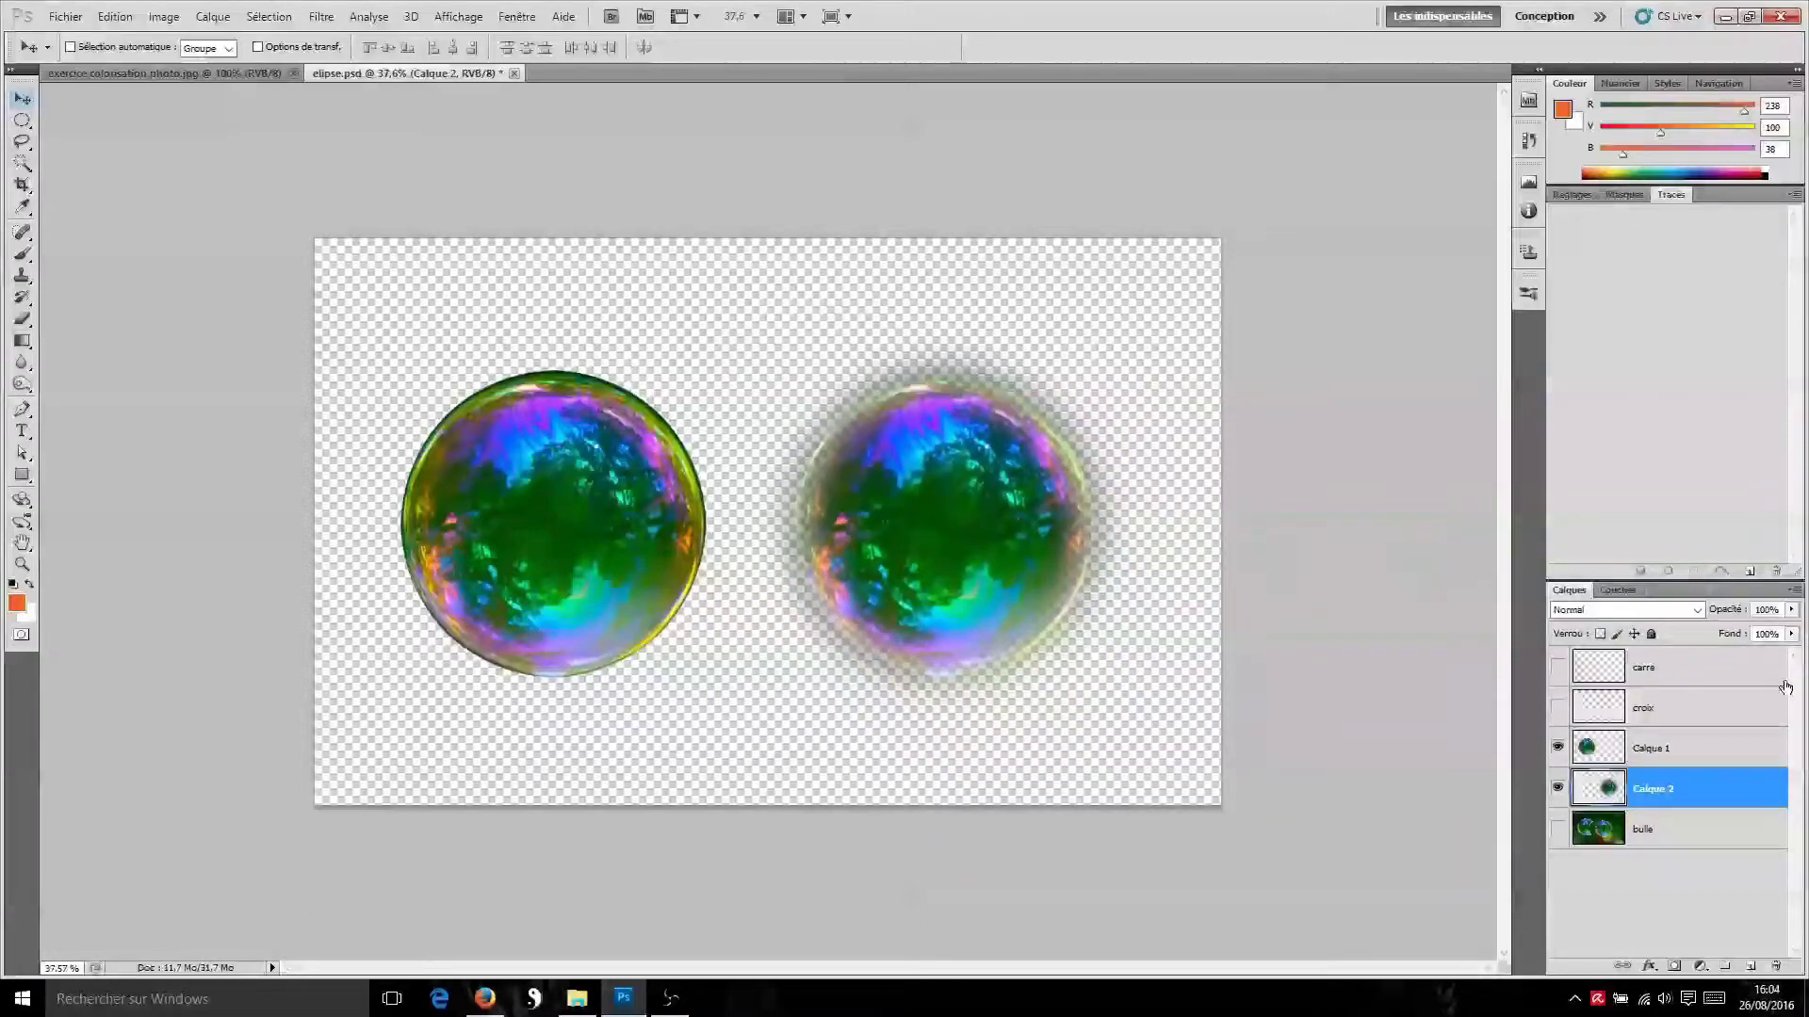
# Show the bulle layer again and delete both bubble copy layers, Calque 2 and Calque 1
pyautogui.click(1558, 829)
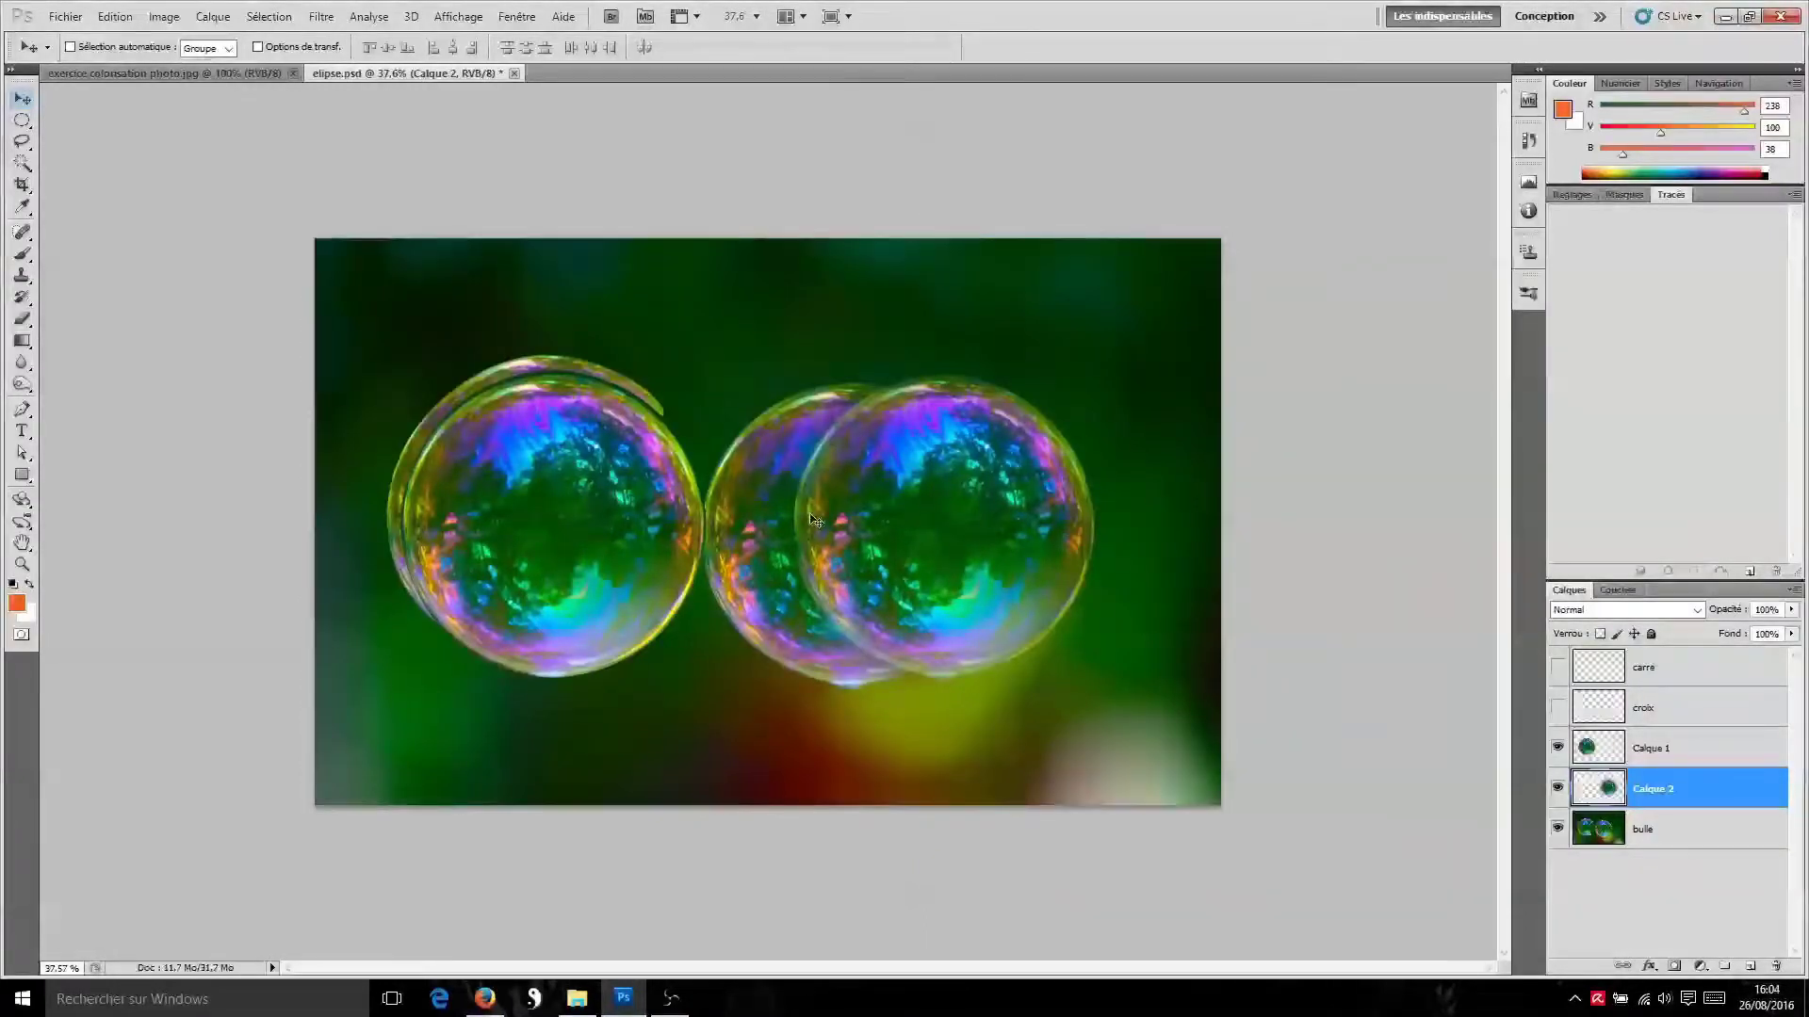
pyautogui.rightClick(948, 504)
pyautogui.click(986, 516)
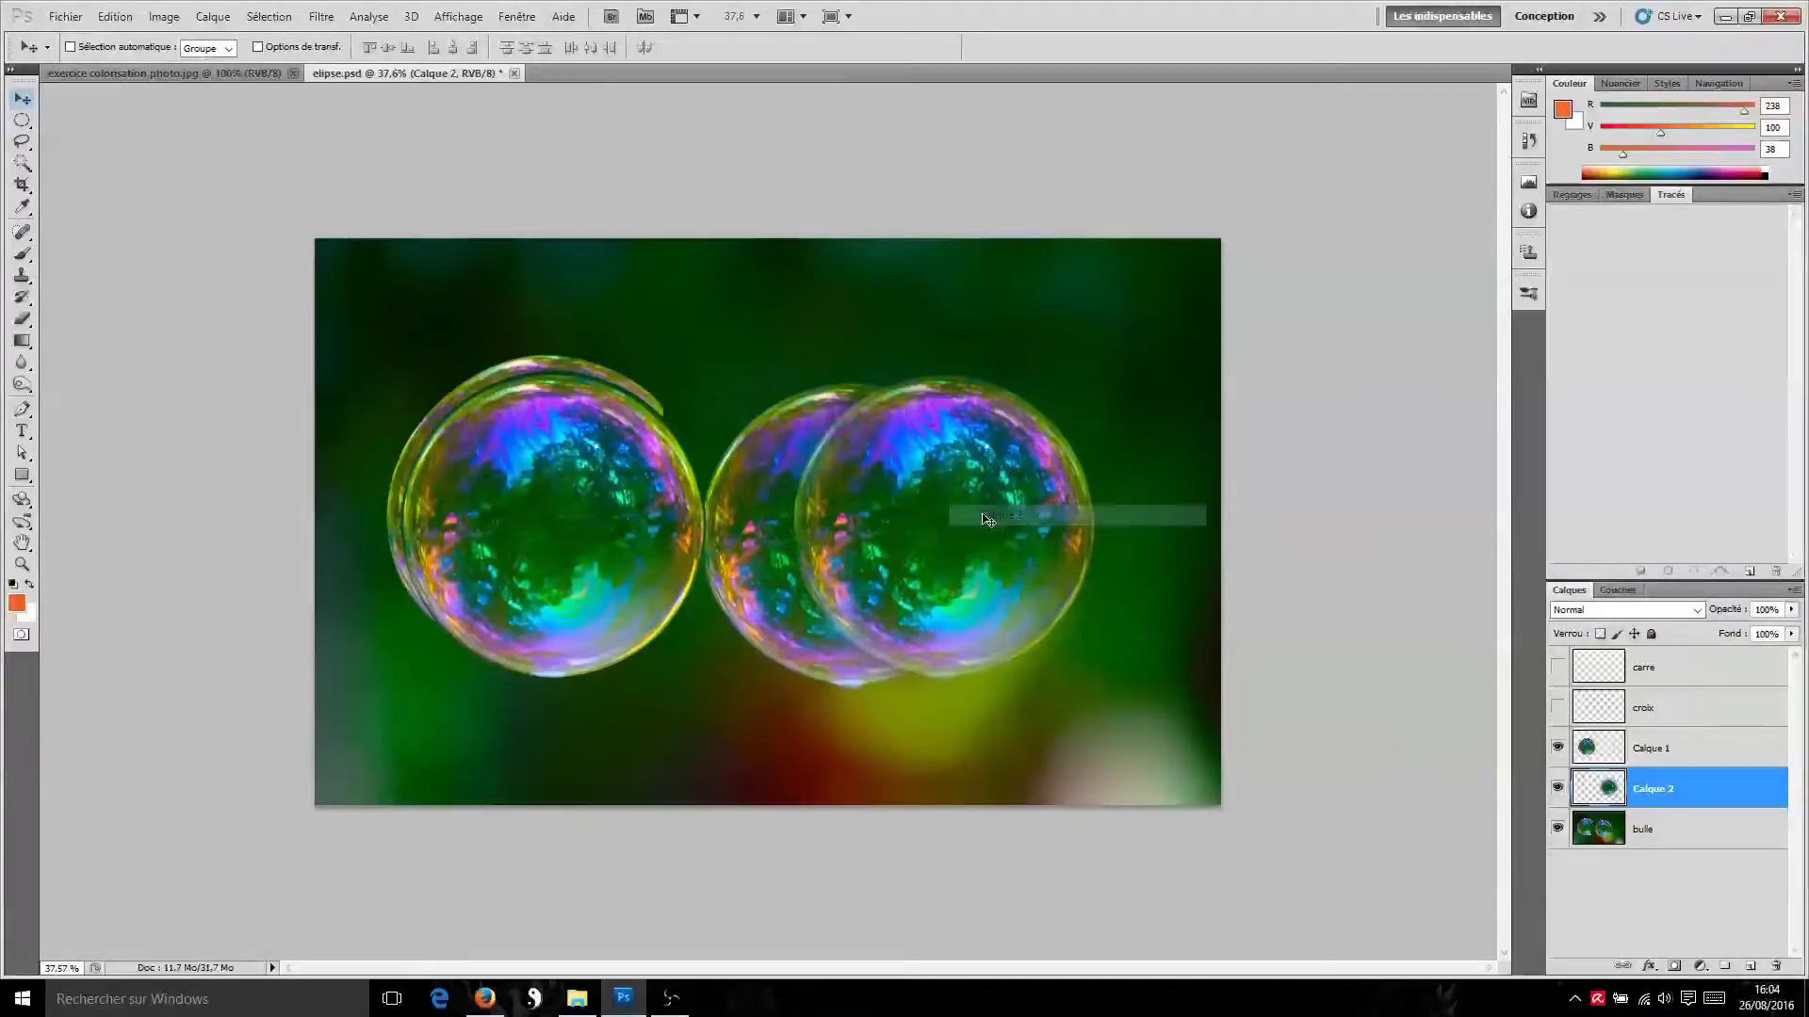
pyautogui.press('Delete')
pyautogui.click(1666, 744)
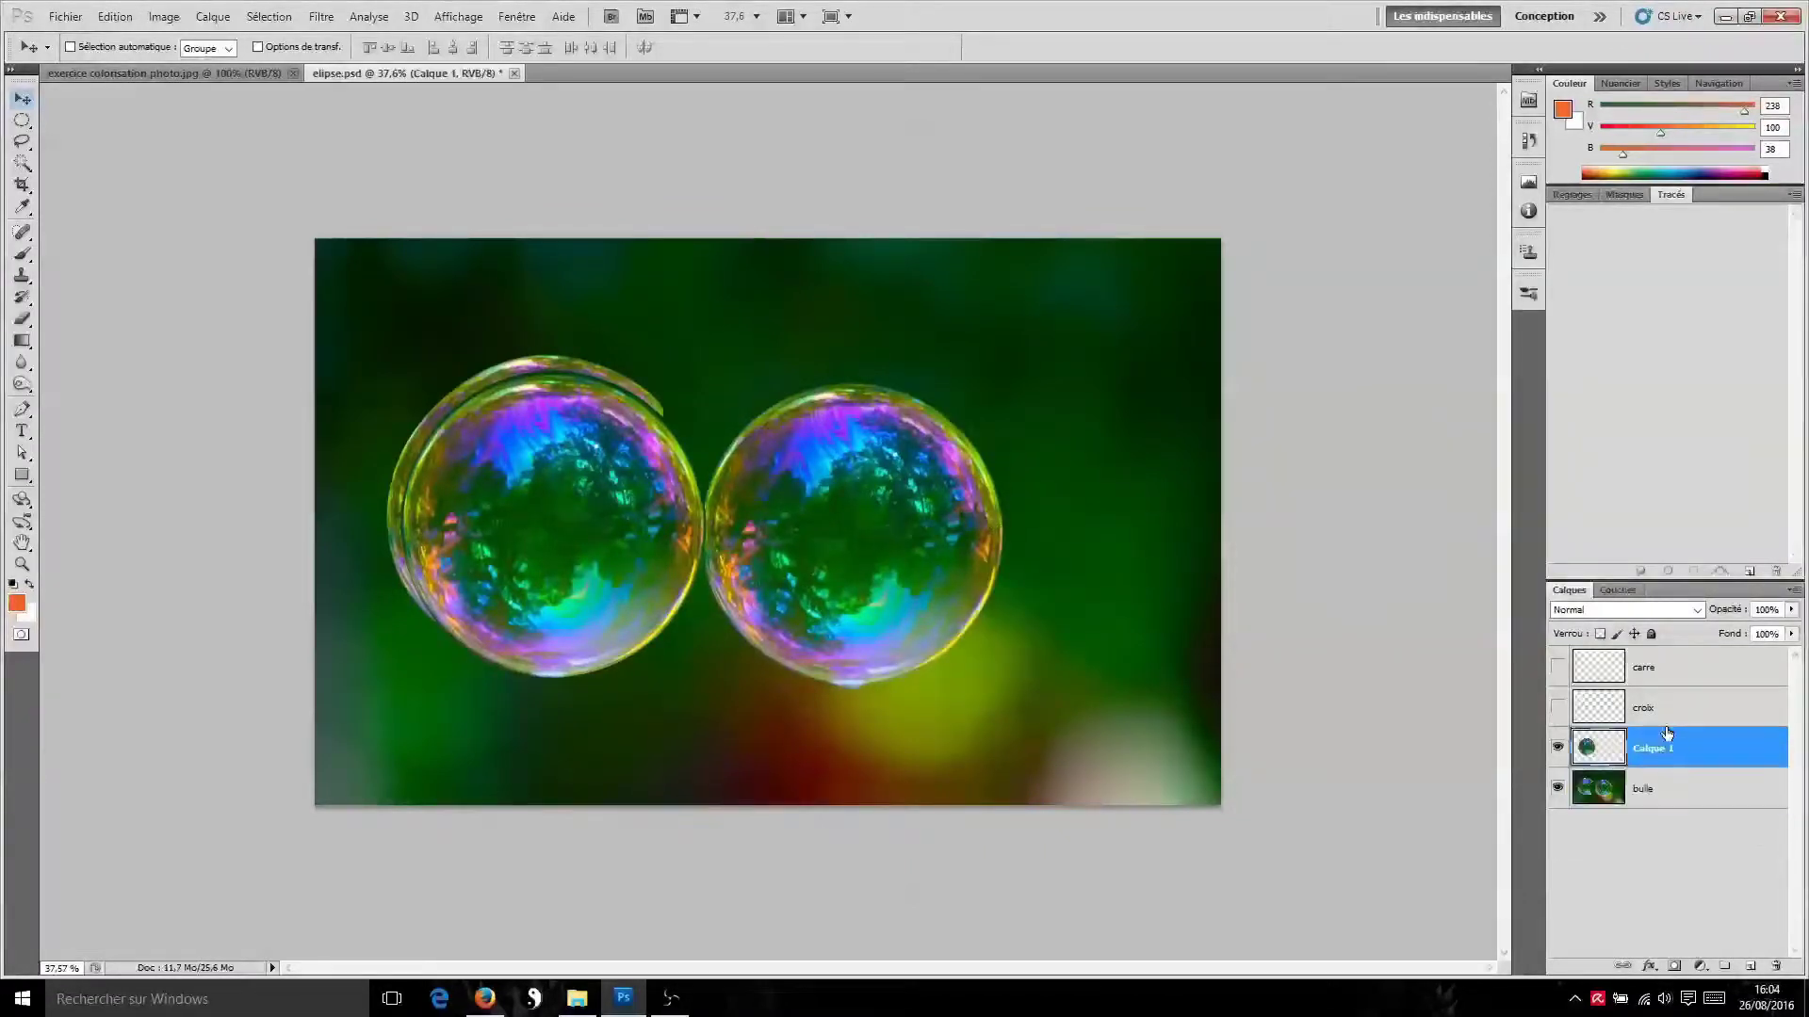
pyautogui.press('Delete')
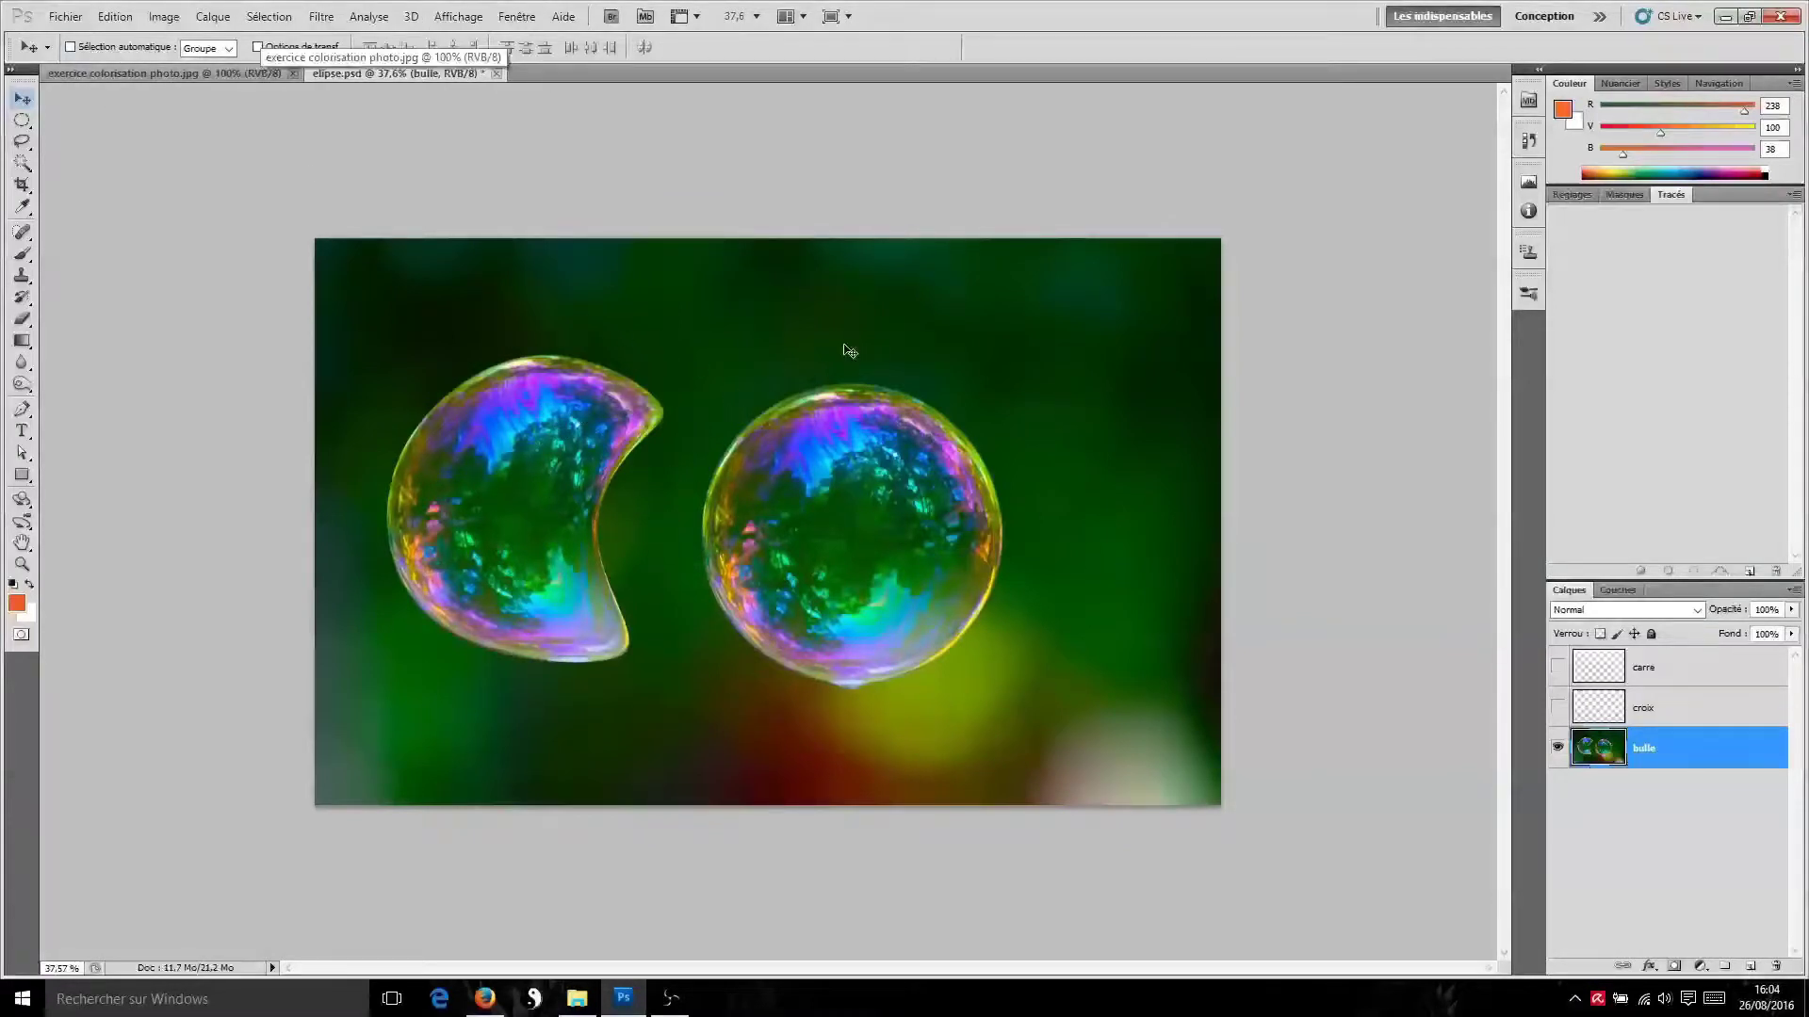
# Draw a circular selection around the crescent bubble and resize it with Transformer la sélection to fit the bubble's outer edges
pyautogui.click(21, 119)
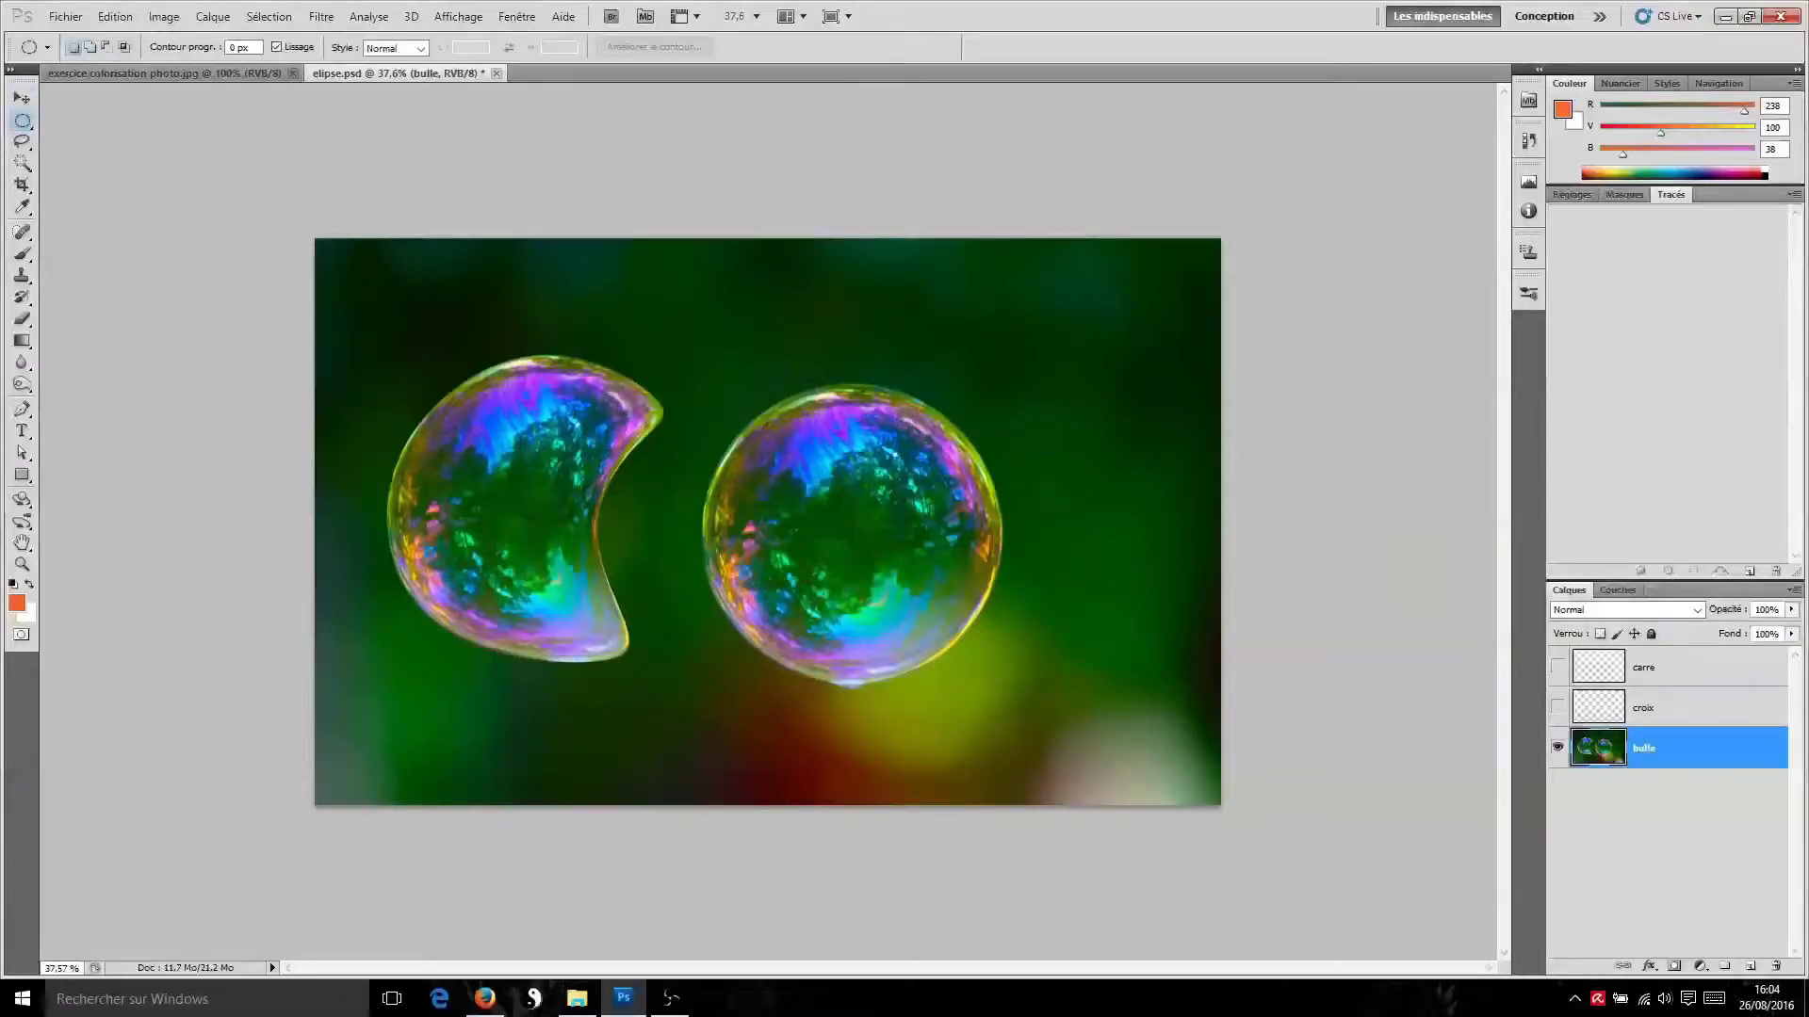
pyautogui.moveTo(685, 675); pyautogui.dragTo(719, 681)
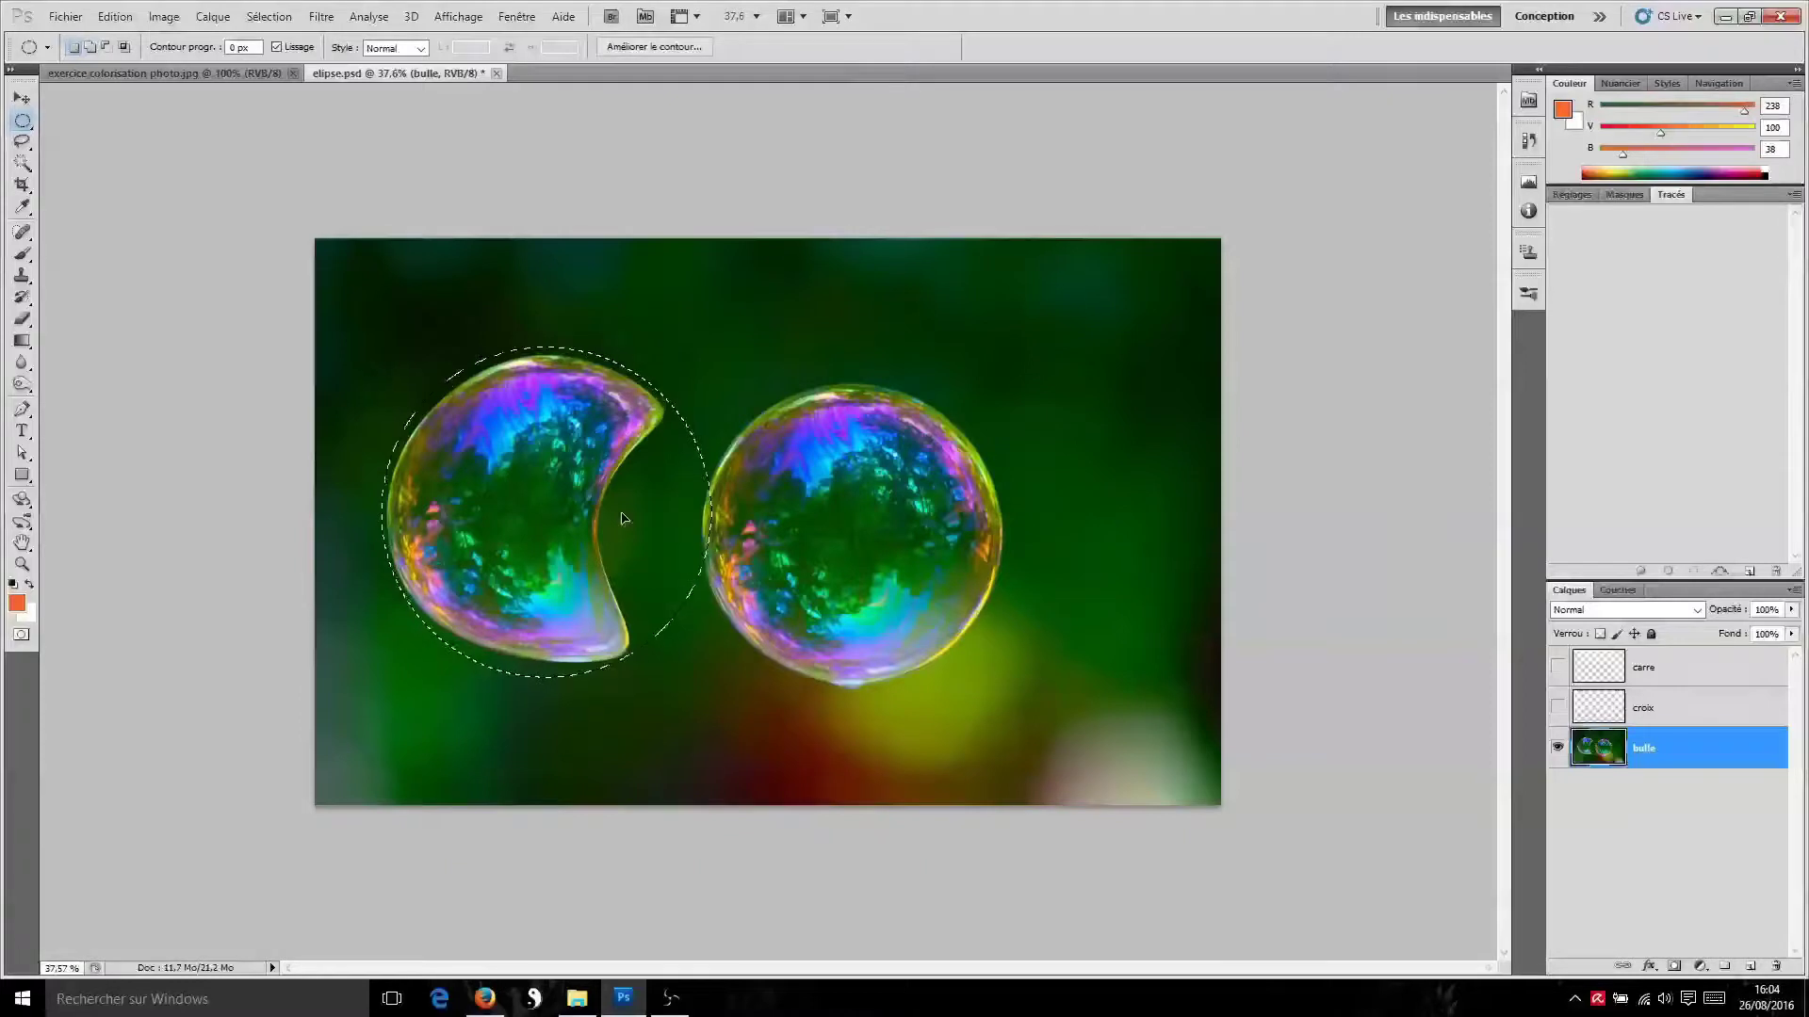
pyautogui.click(279, 17)
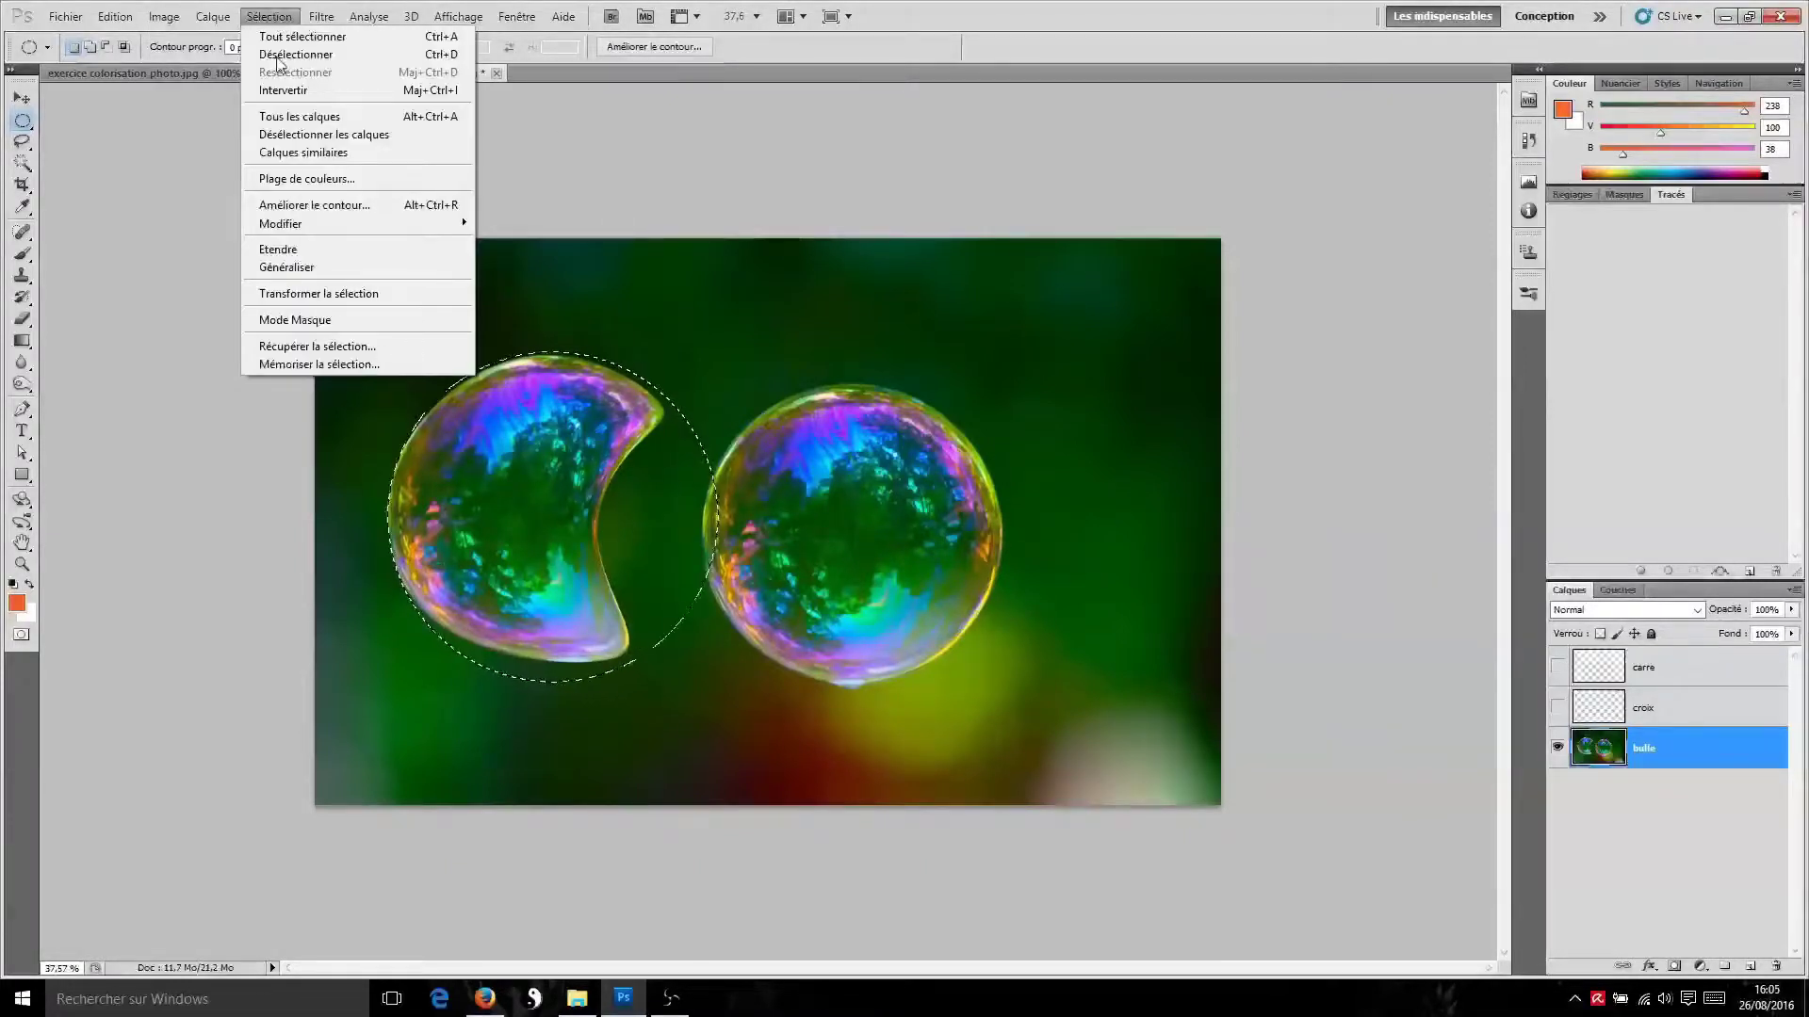
pyautogui.click(322, 295)
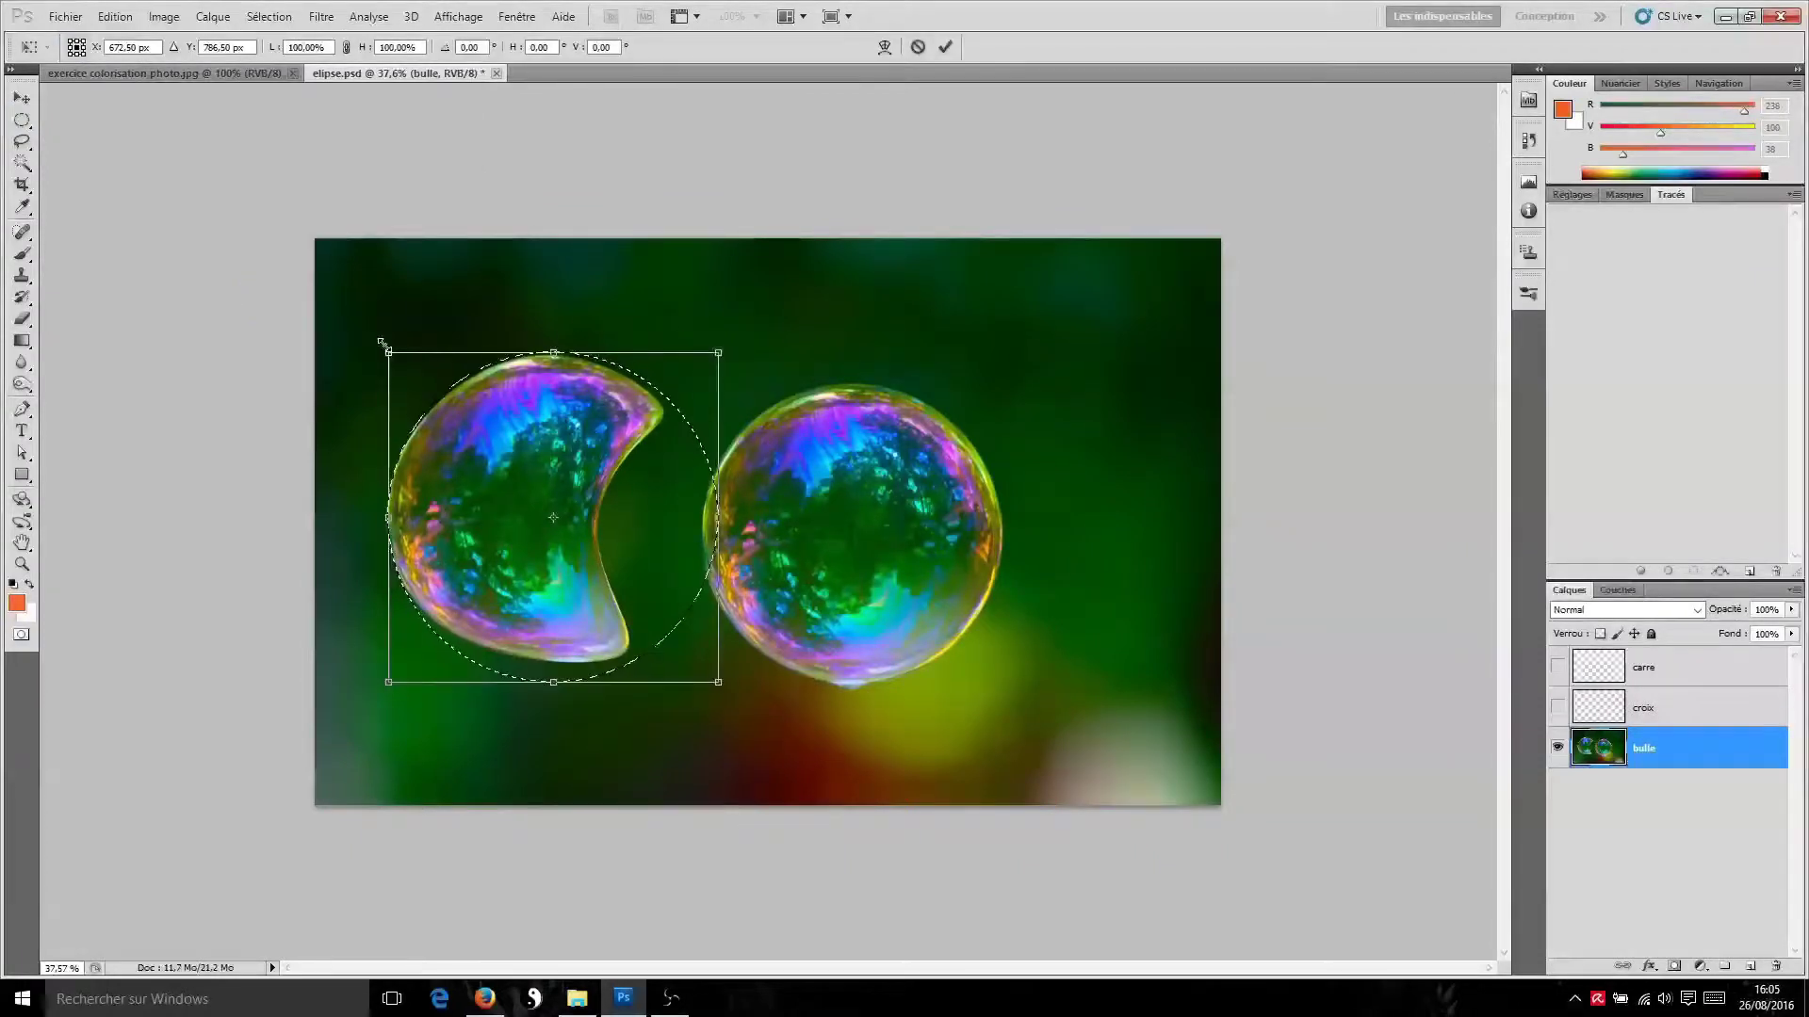
pyautogui.moveTo(392, 351)
pyautogui.mouseDown()
pyautogui.moveTo(369, 305)
pyautogui.moveTo(383, 353)
pyautogui.mouseUp()
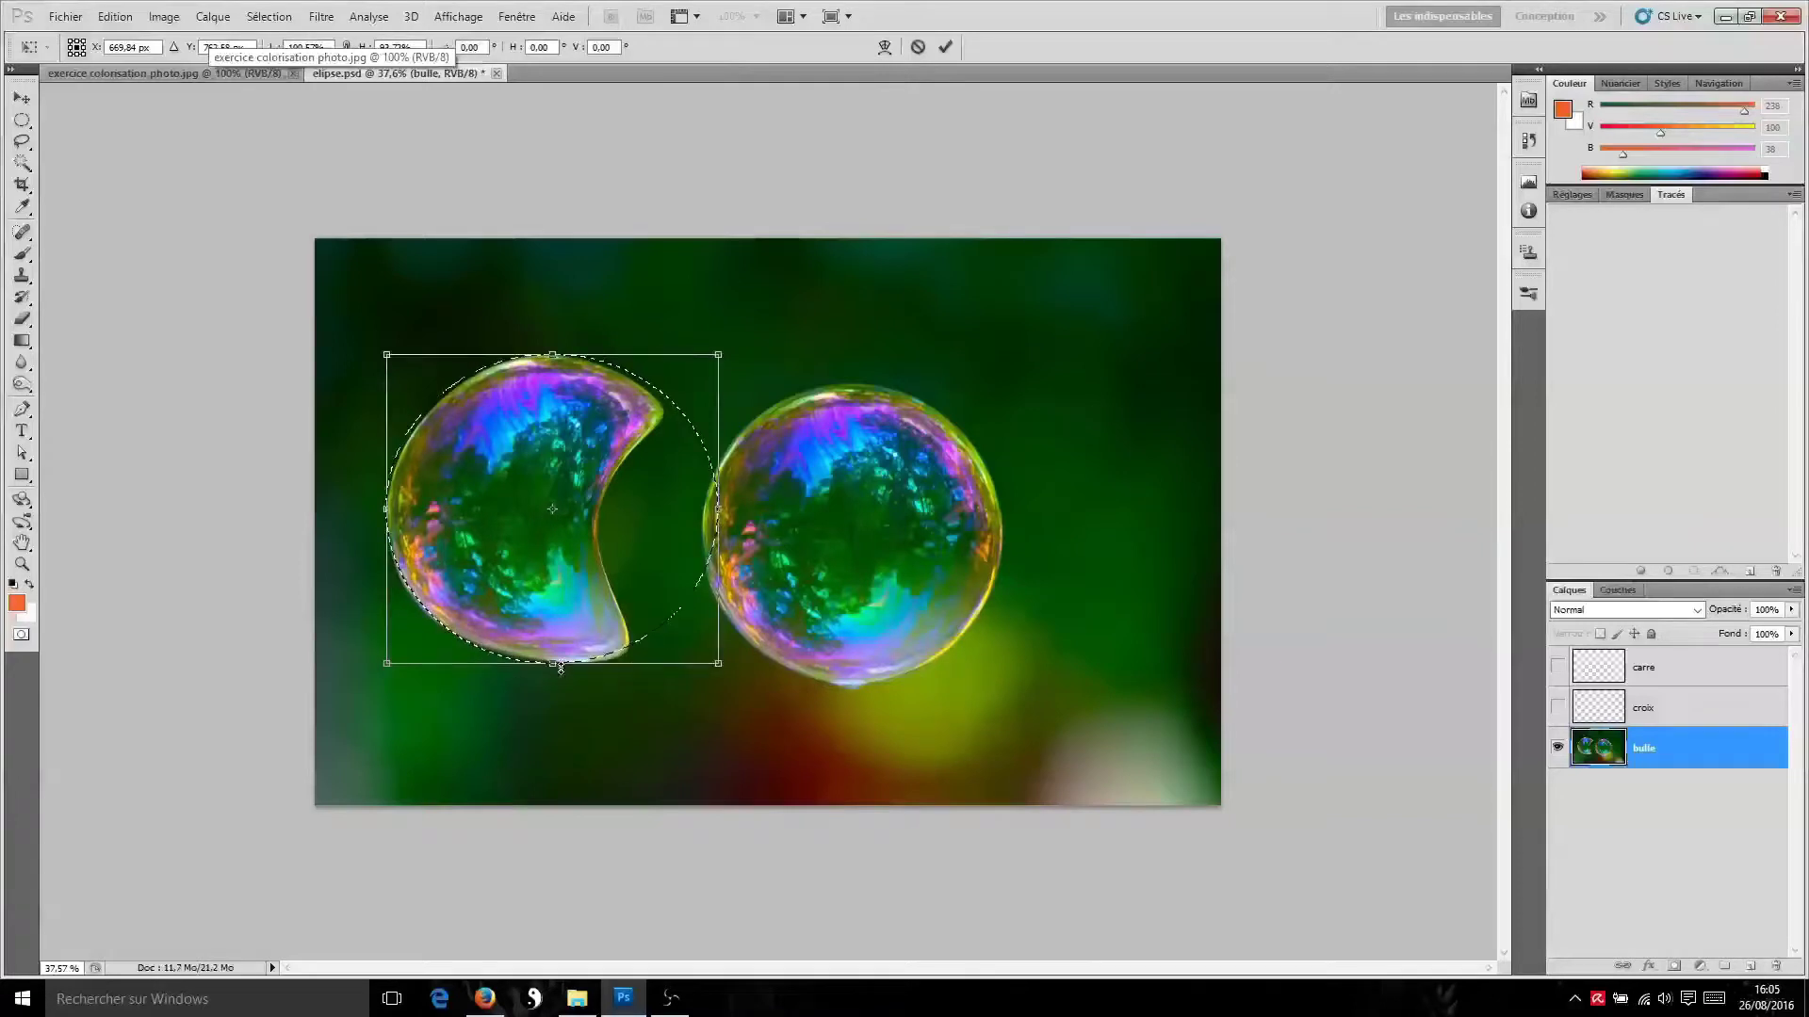
pyautogui.moveTo(389, 360); pyautogui.dragTo(391, 364)
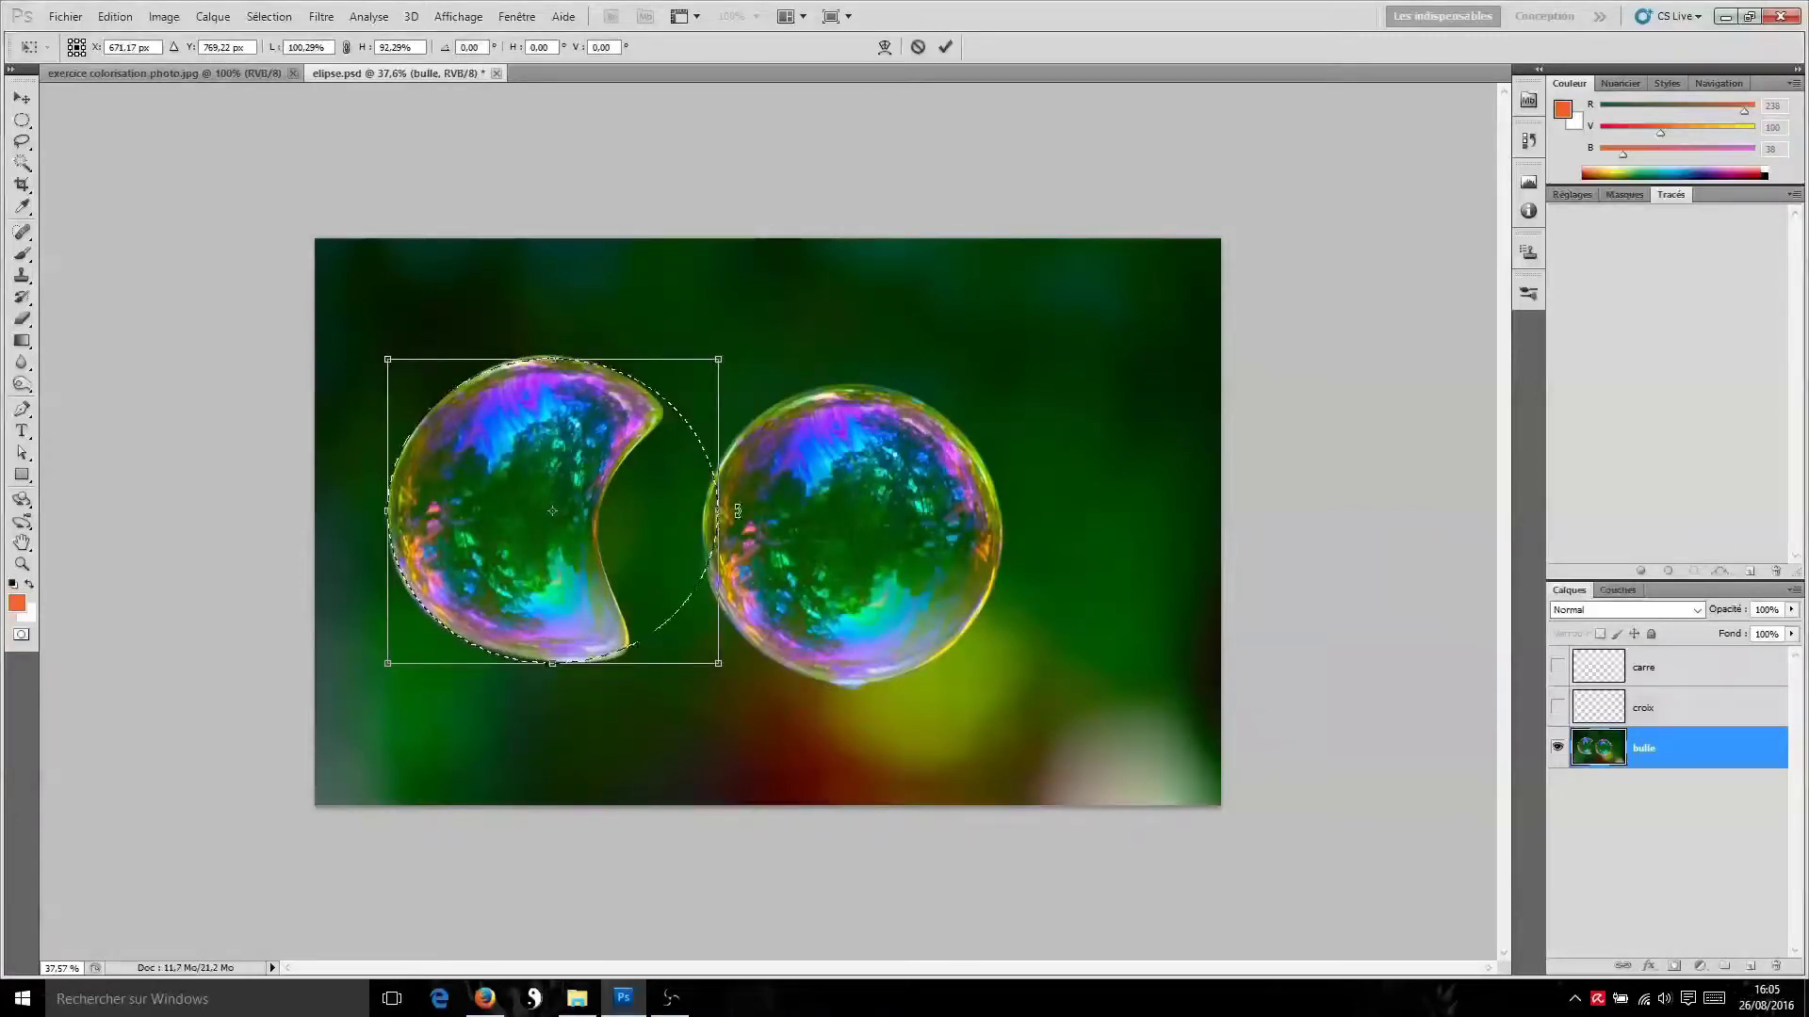
pyautogui.moveTo(719, 663); pyautogui.dragTo(724, 667)
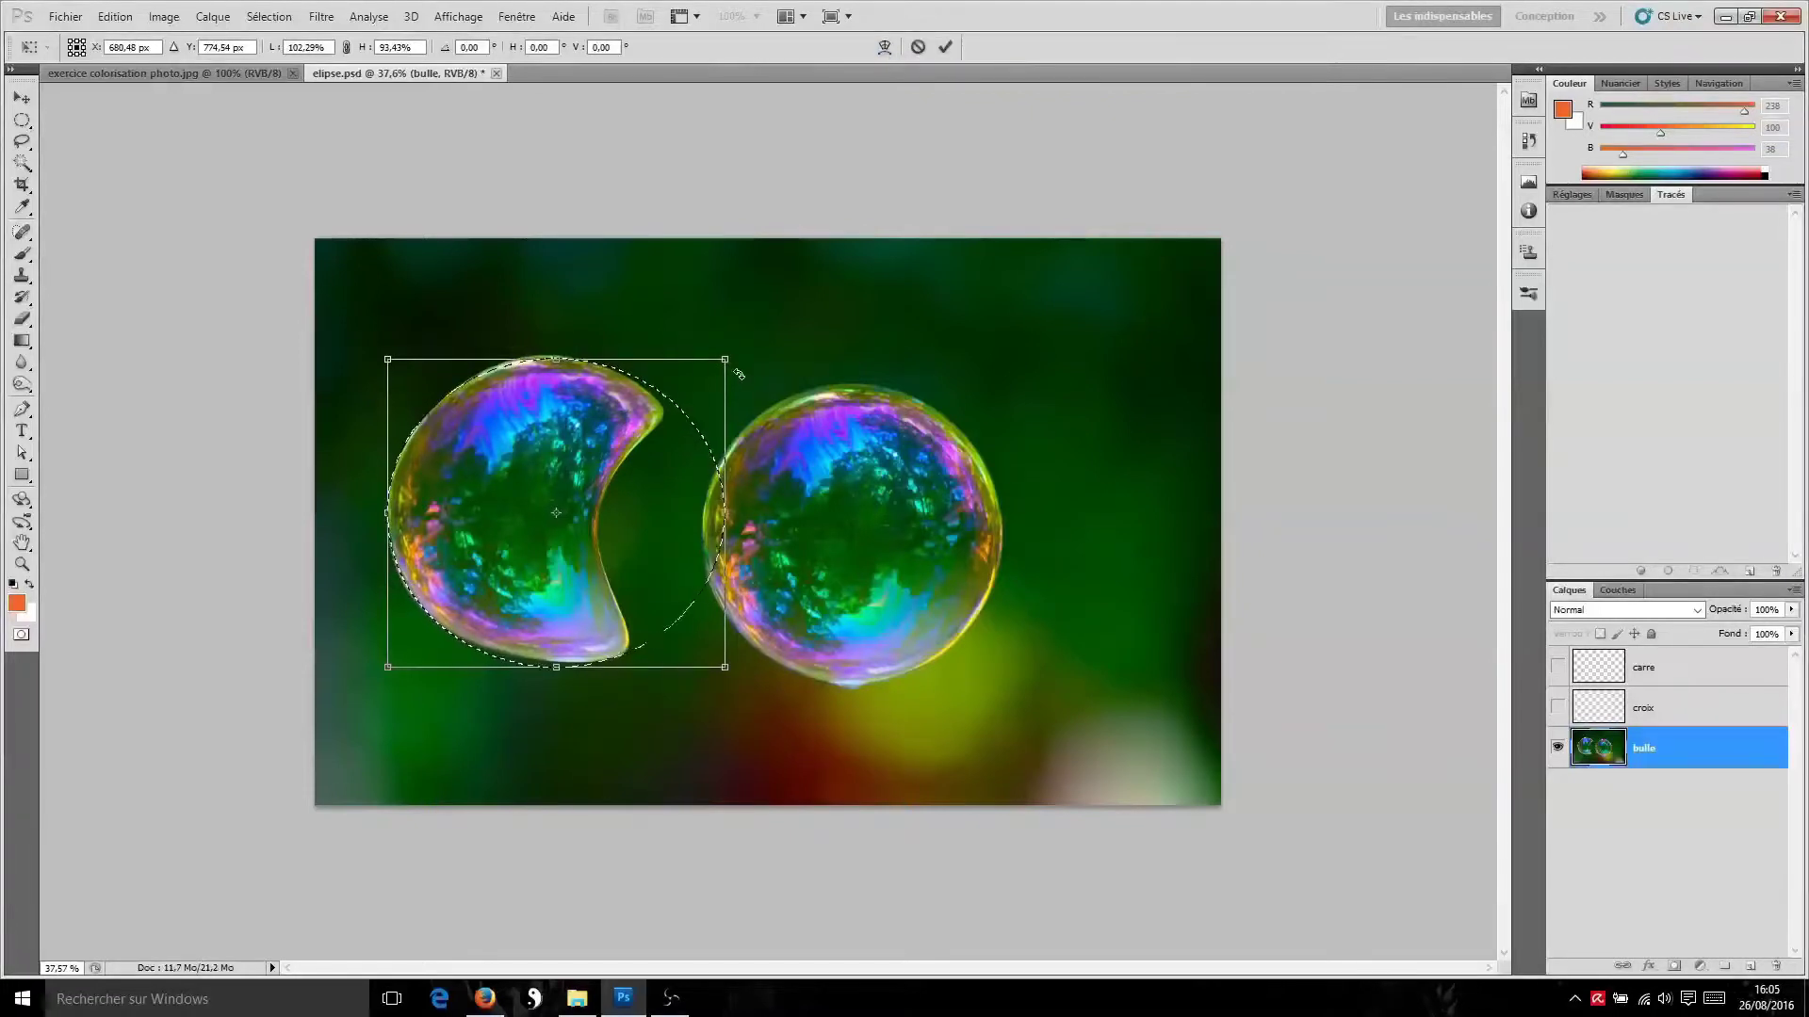
# Warp the selection's corners and curves to follow the crescent bubble's concave outline, and apply the transformation
pyautogui.click(883, 47)
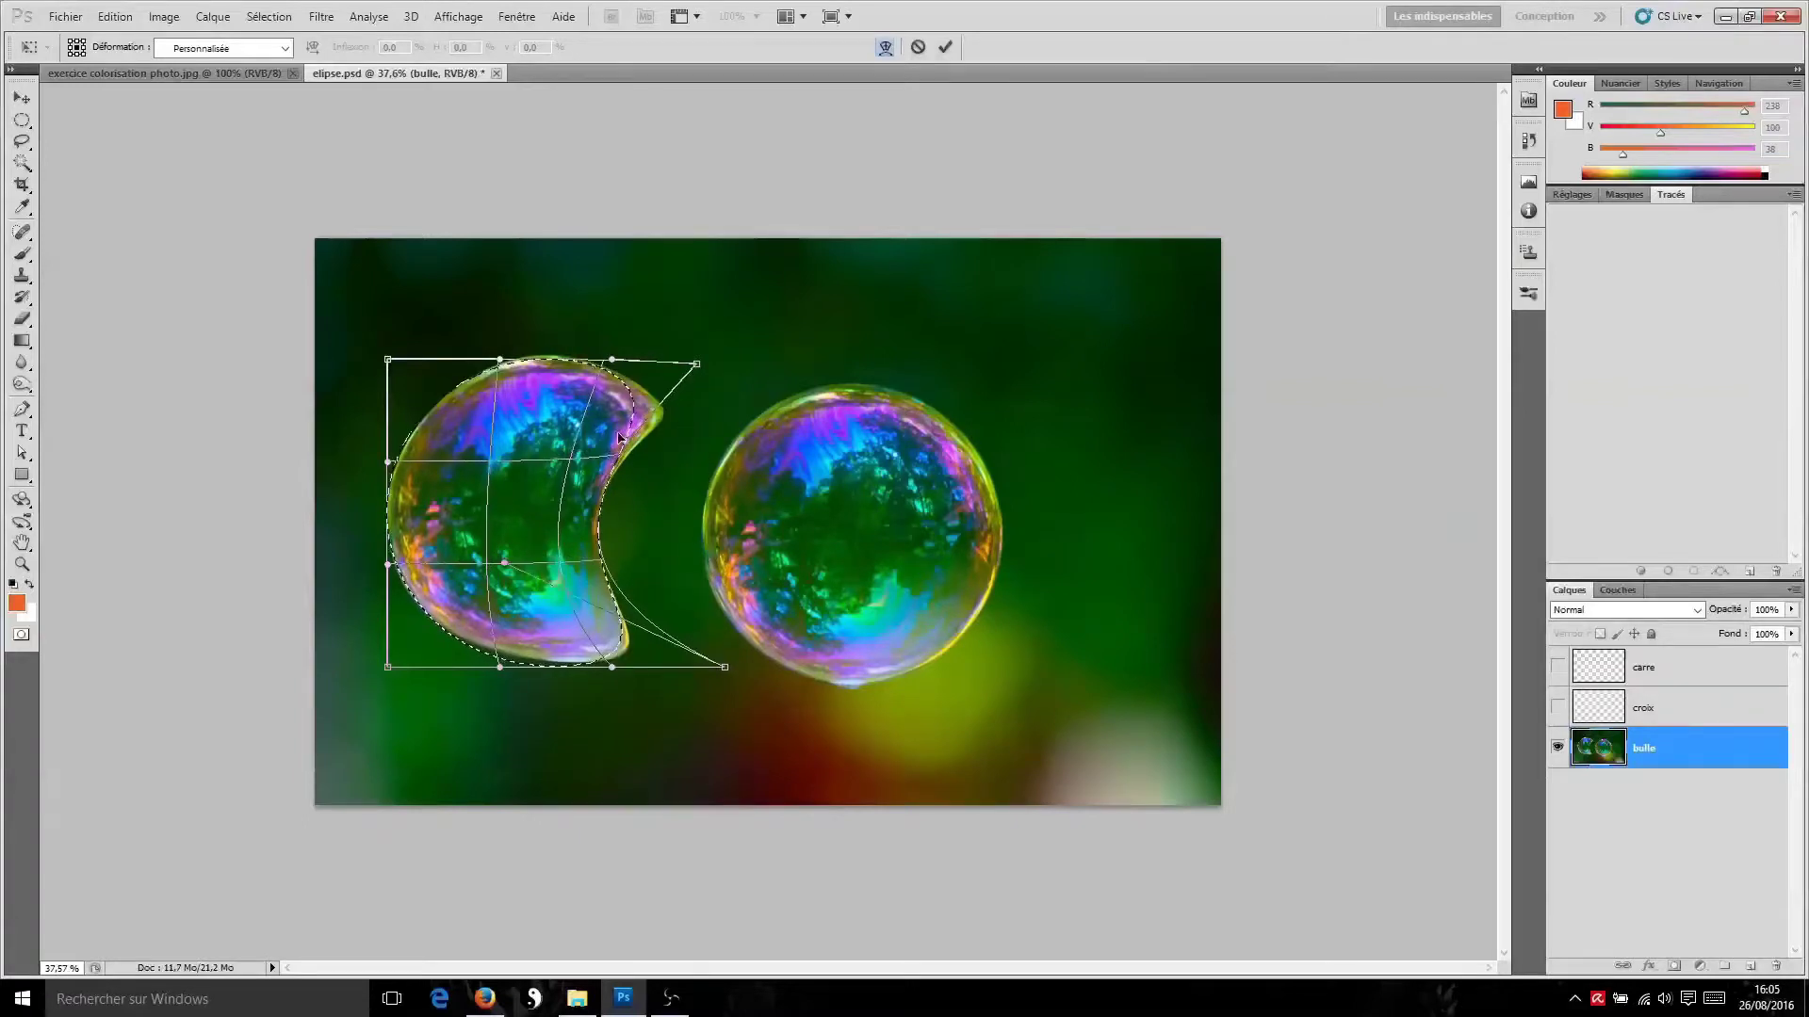
pyautogui.moveTo(739, 365); pyautogui.dragTo(751, 363)
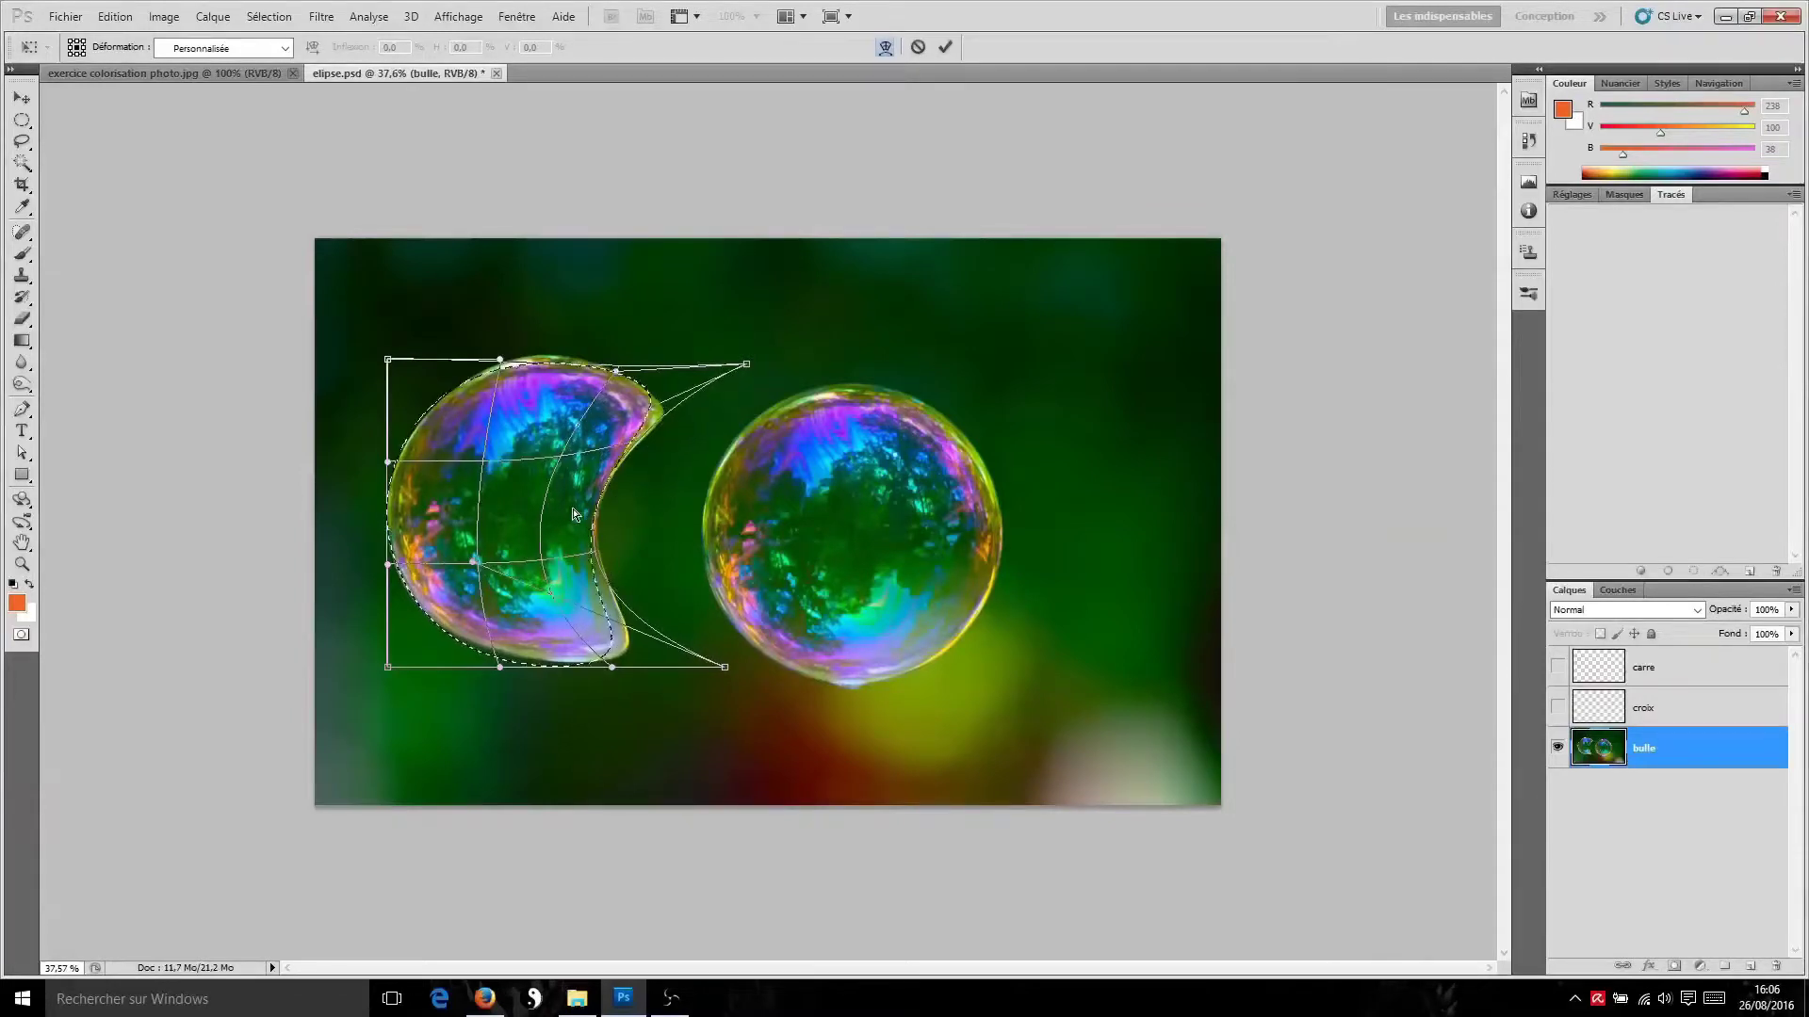
pyautogui.moveTo(721, 671); pyautogui.dragTo(766, 653)
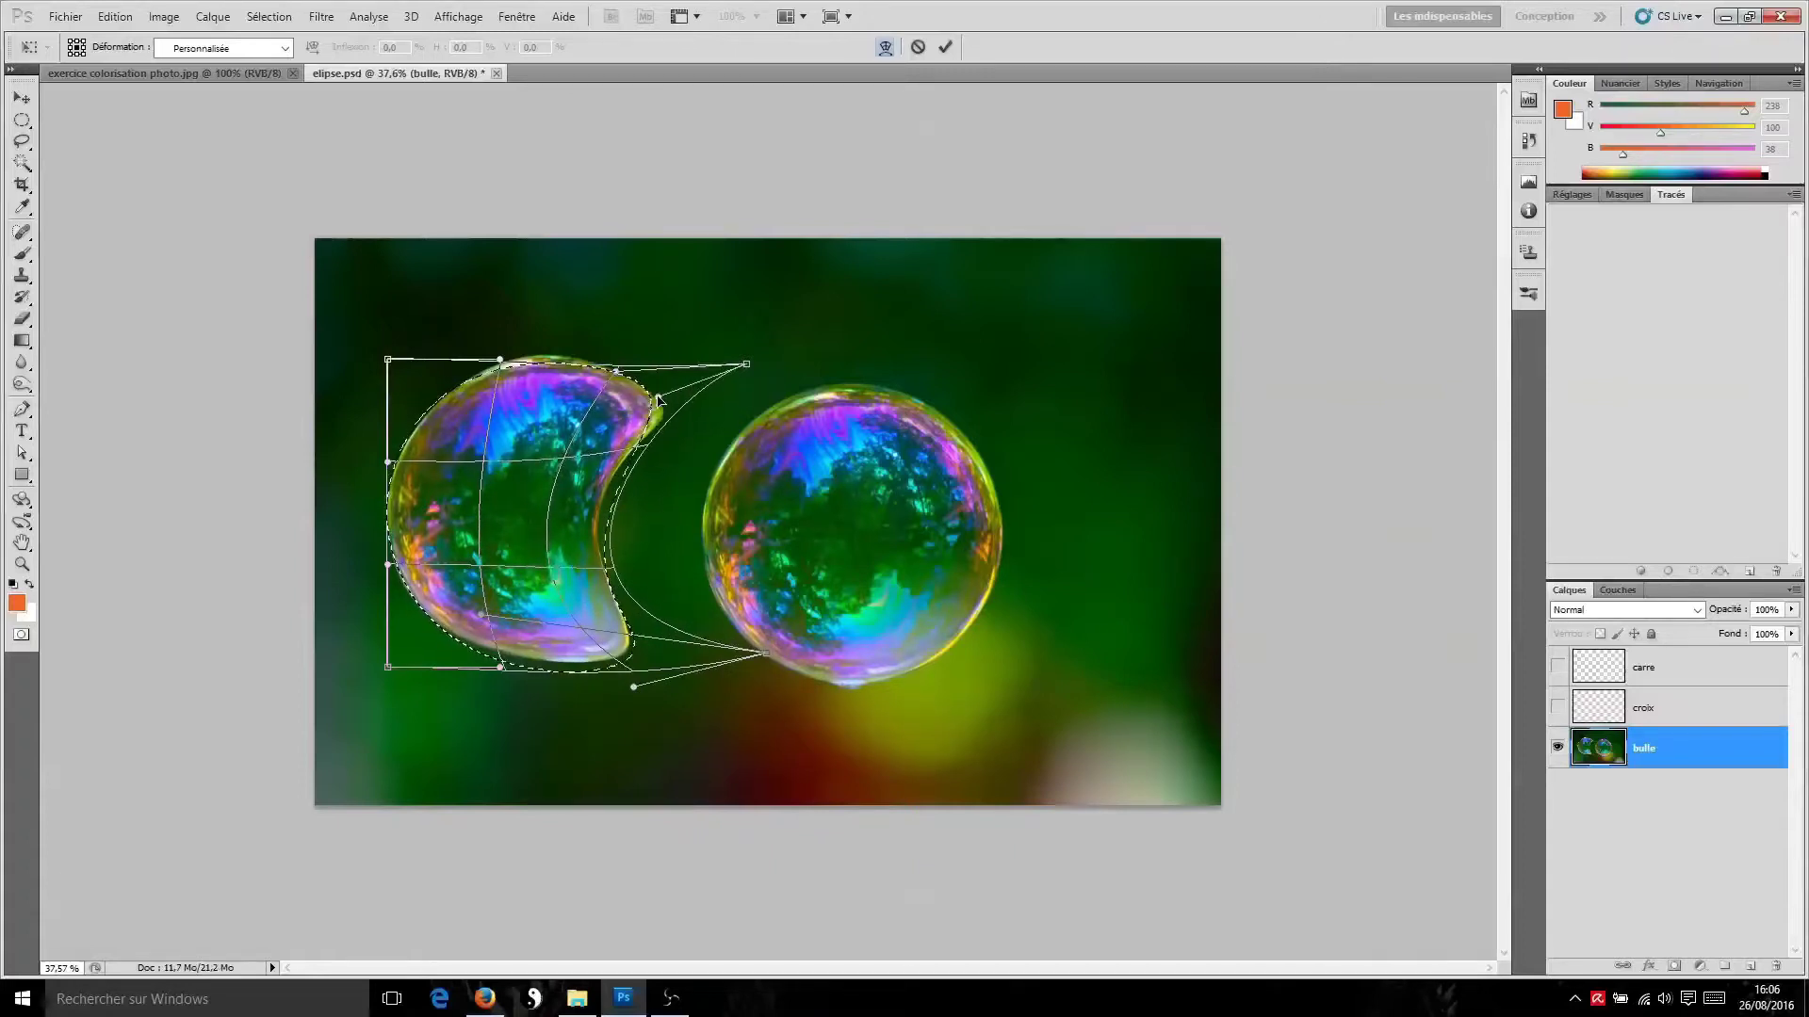
pyautogui.moveTo(746, 366); pyautogui.dragTo(803, 361)
pyautogui.moveTo(659, 393); pyautogui.dragTo(628, 392)
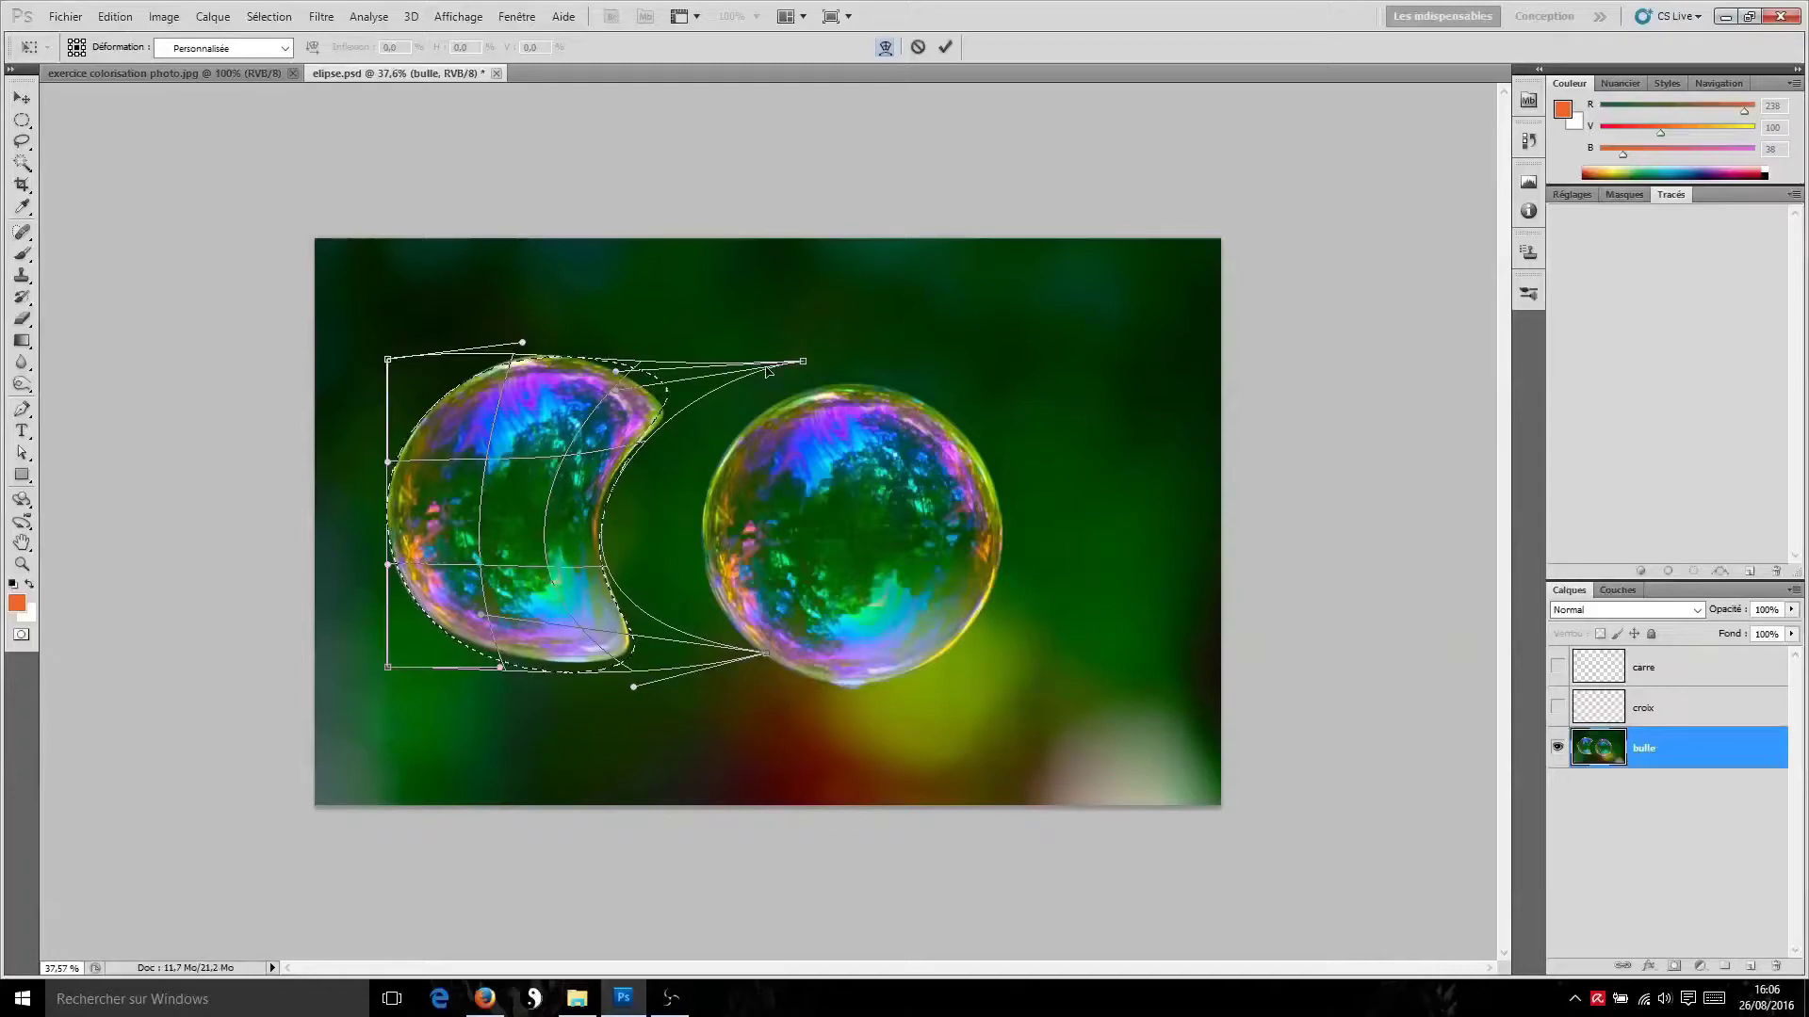
pyautogui.moveTo(804, 365); pyautogui.dragTo(791, 403)
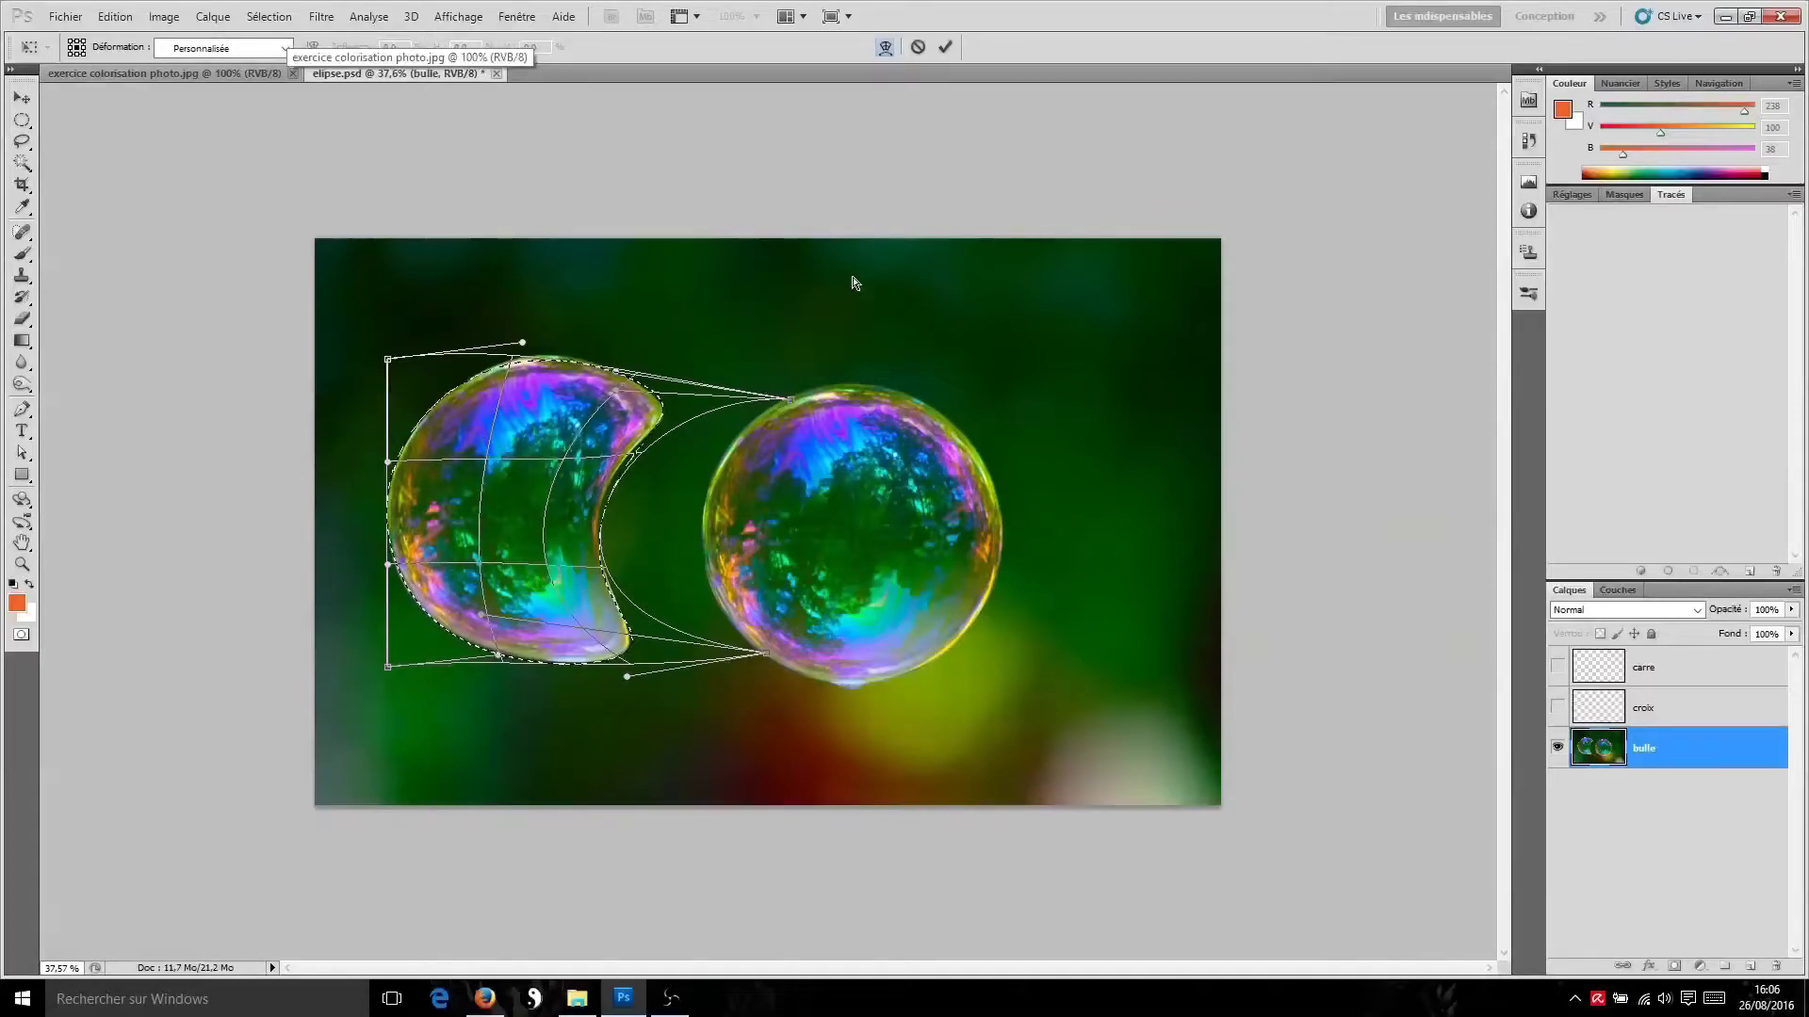
pyautogui.click(952, 49)
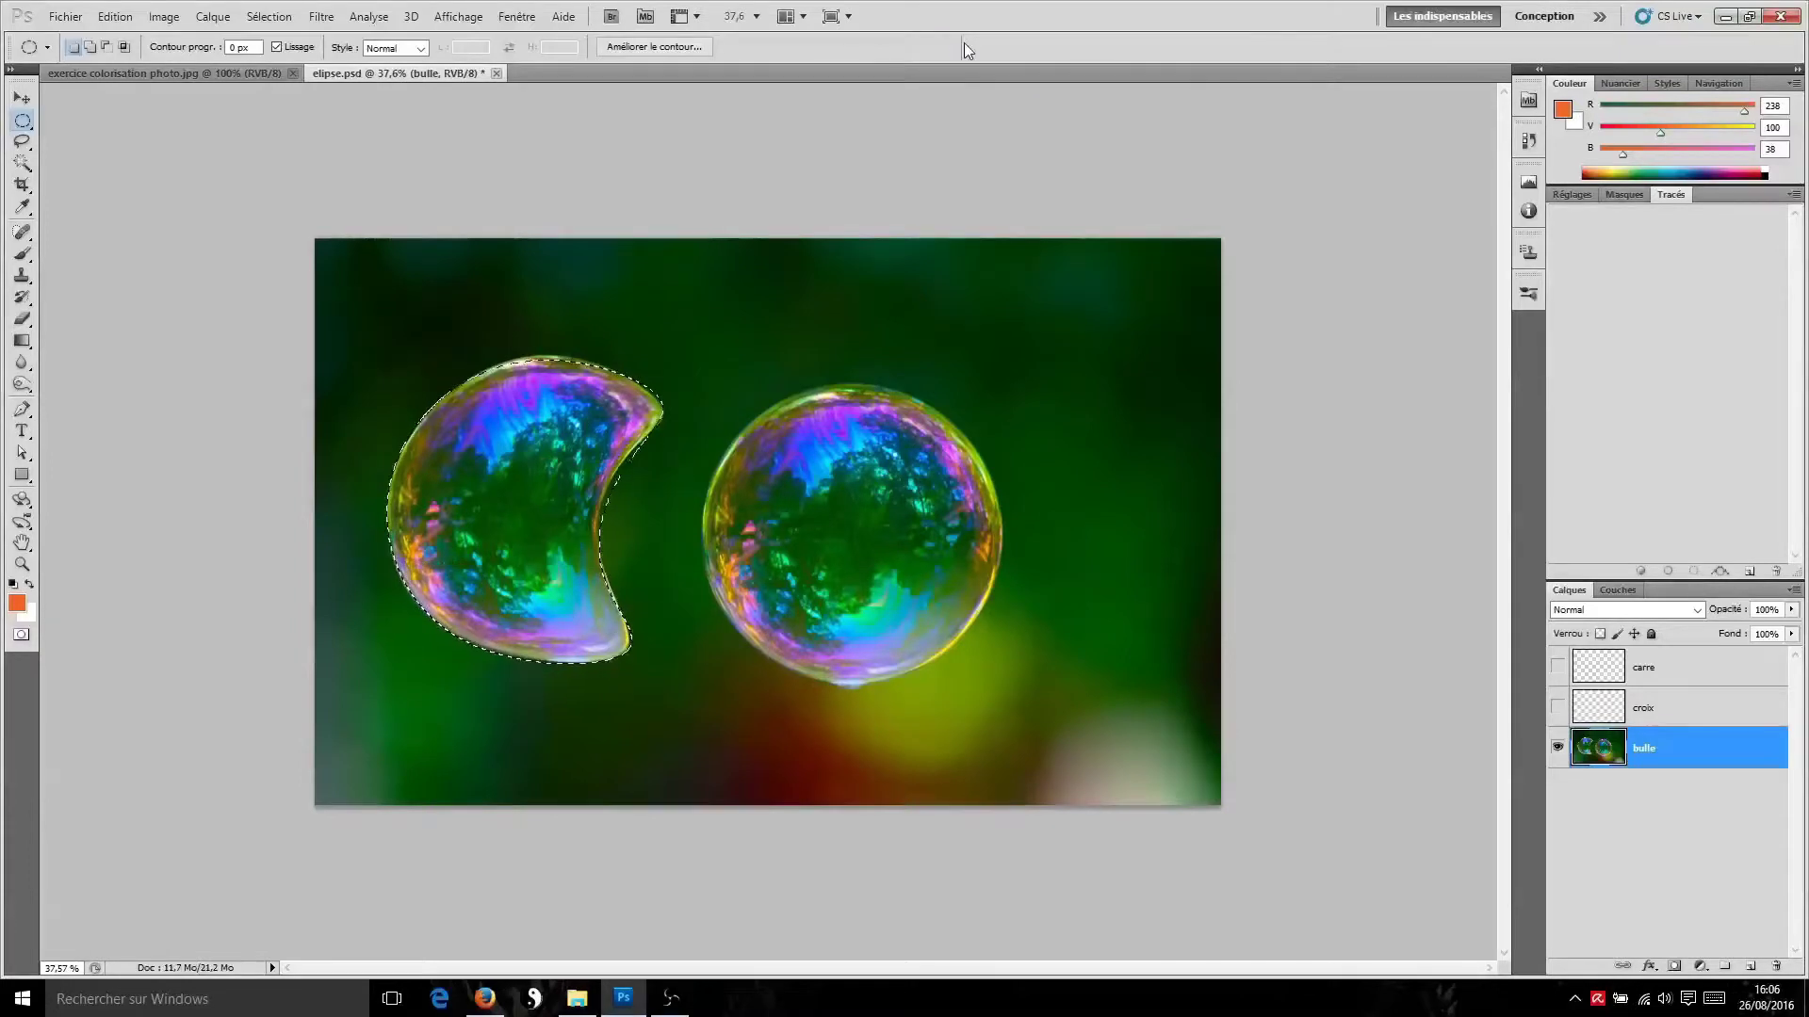
# Copy the crescent selection to a new layer and check the cutout by temporarily hiding the bulle layer
pyautogui.hotkey('ctrl', 'j')
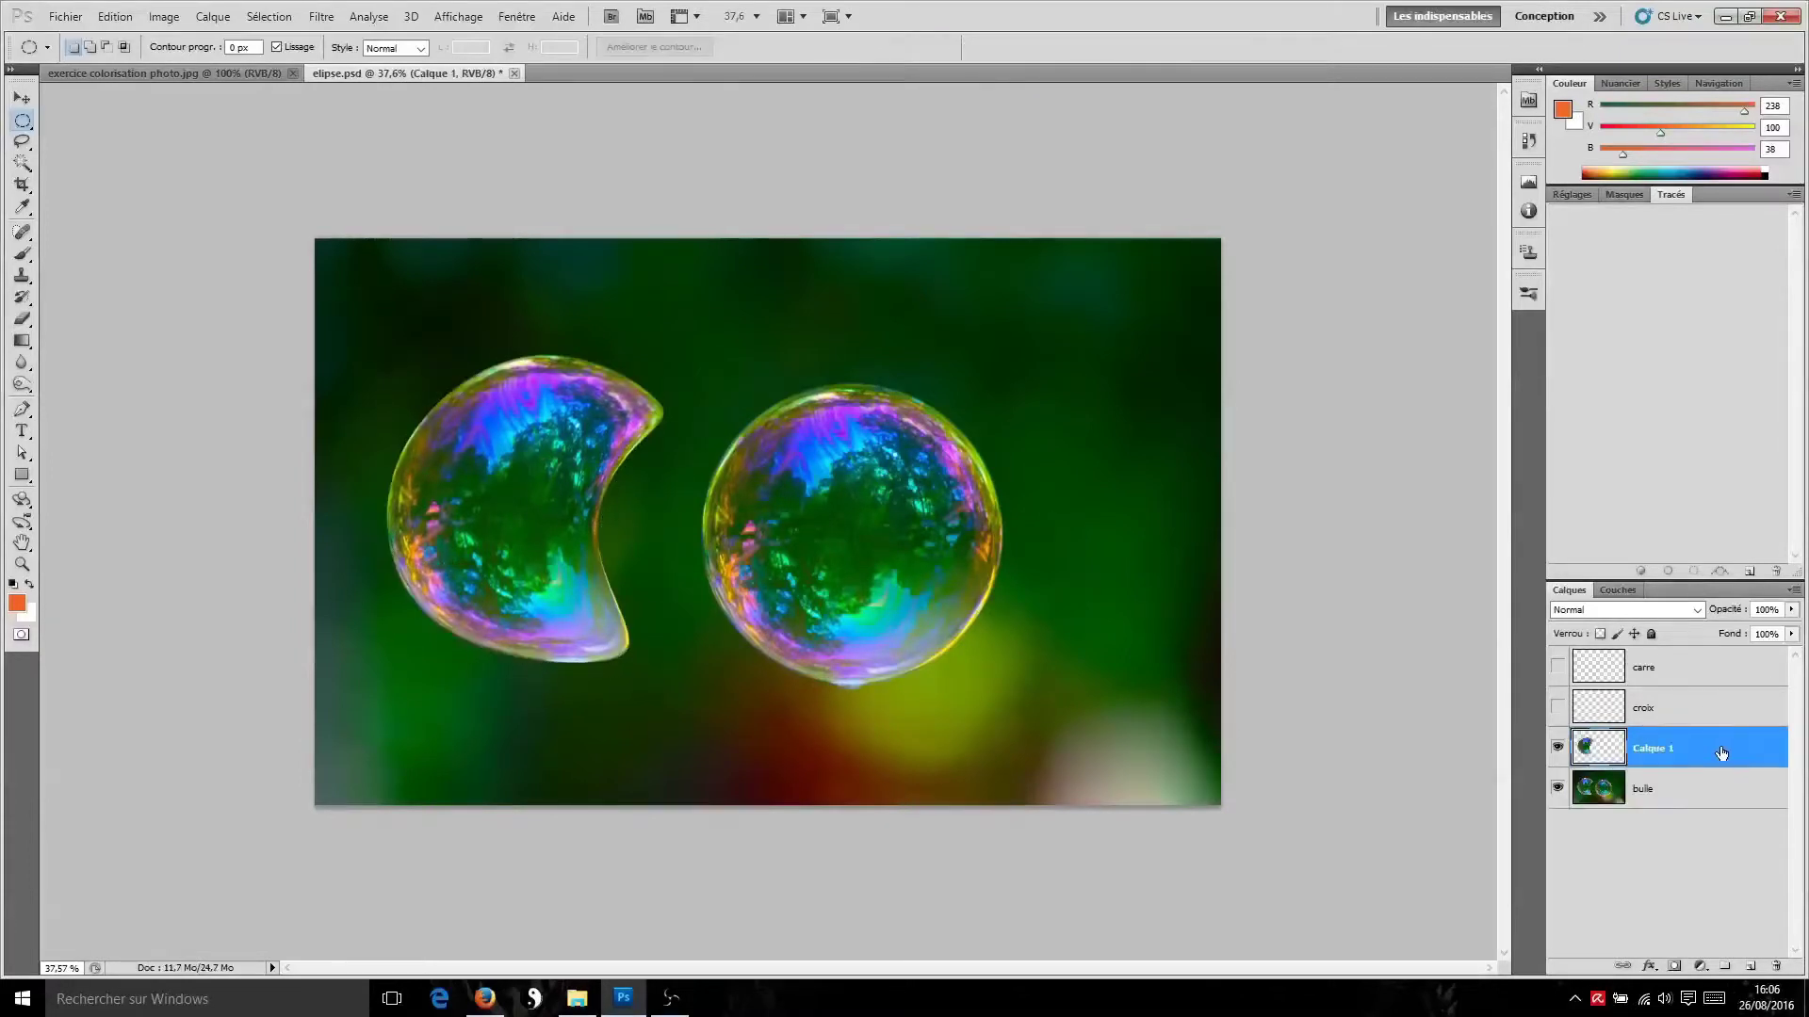
pyautogui.click(1557, 789)
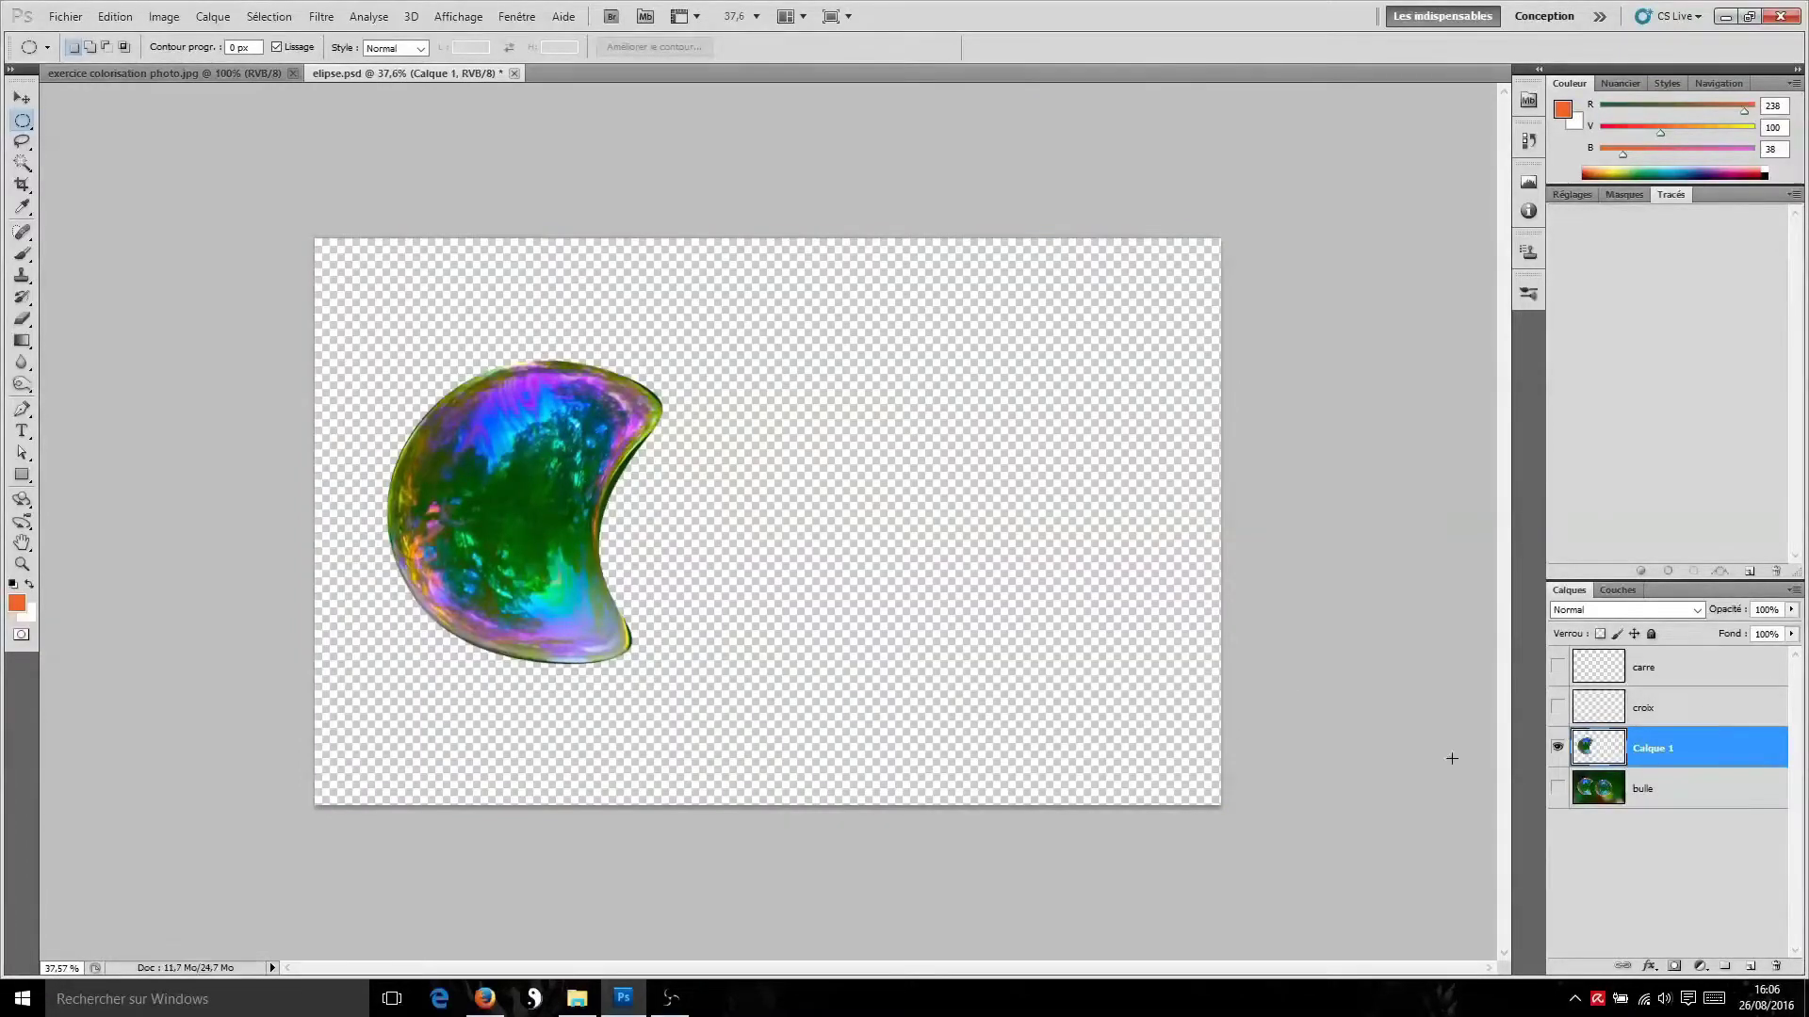
pyautogui.click(1558, 789)
# Move and free-transform the crescent copy, placing it just left of the original crescent bubble
pyautogui.press('v')
pyautogui.moveTo(495, 511); pyautogui.dragTo(730, 480)
pyautogui.hotkey('ctrl', 't')
pyautogui.moveTo(1033, 529); pyautogui.dragTo(578, 421)
pyautogui.moveTo(767, 517); pyautogui.dragTo(1069, 626)
pyautogui.moveTo(1146, 852); pyautogui.dragTo(822, 435)
pyautogui.moveTo(1136, 705); pyautogui.dragTo(1032, 612)
pyautogui.moveTo(1060, 715); pyautogui.dragTo(955, 672)
pyautogui.moveTo(994, 604); pyautogui.dragTo(476, 574)
pyautogui.press('Return')
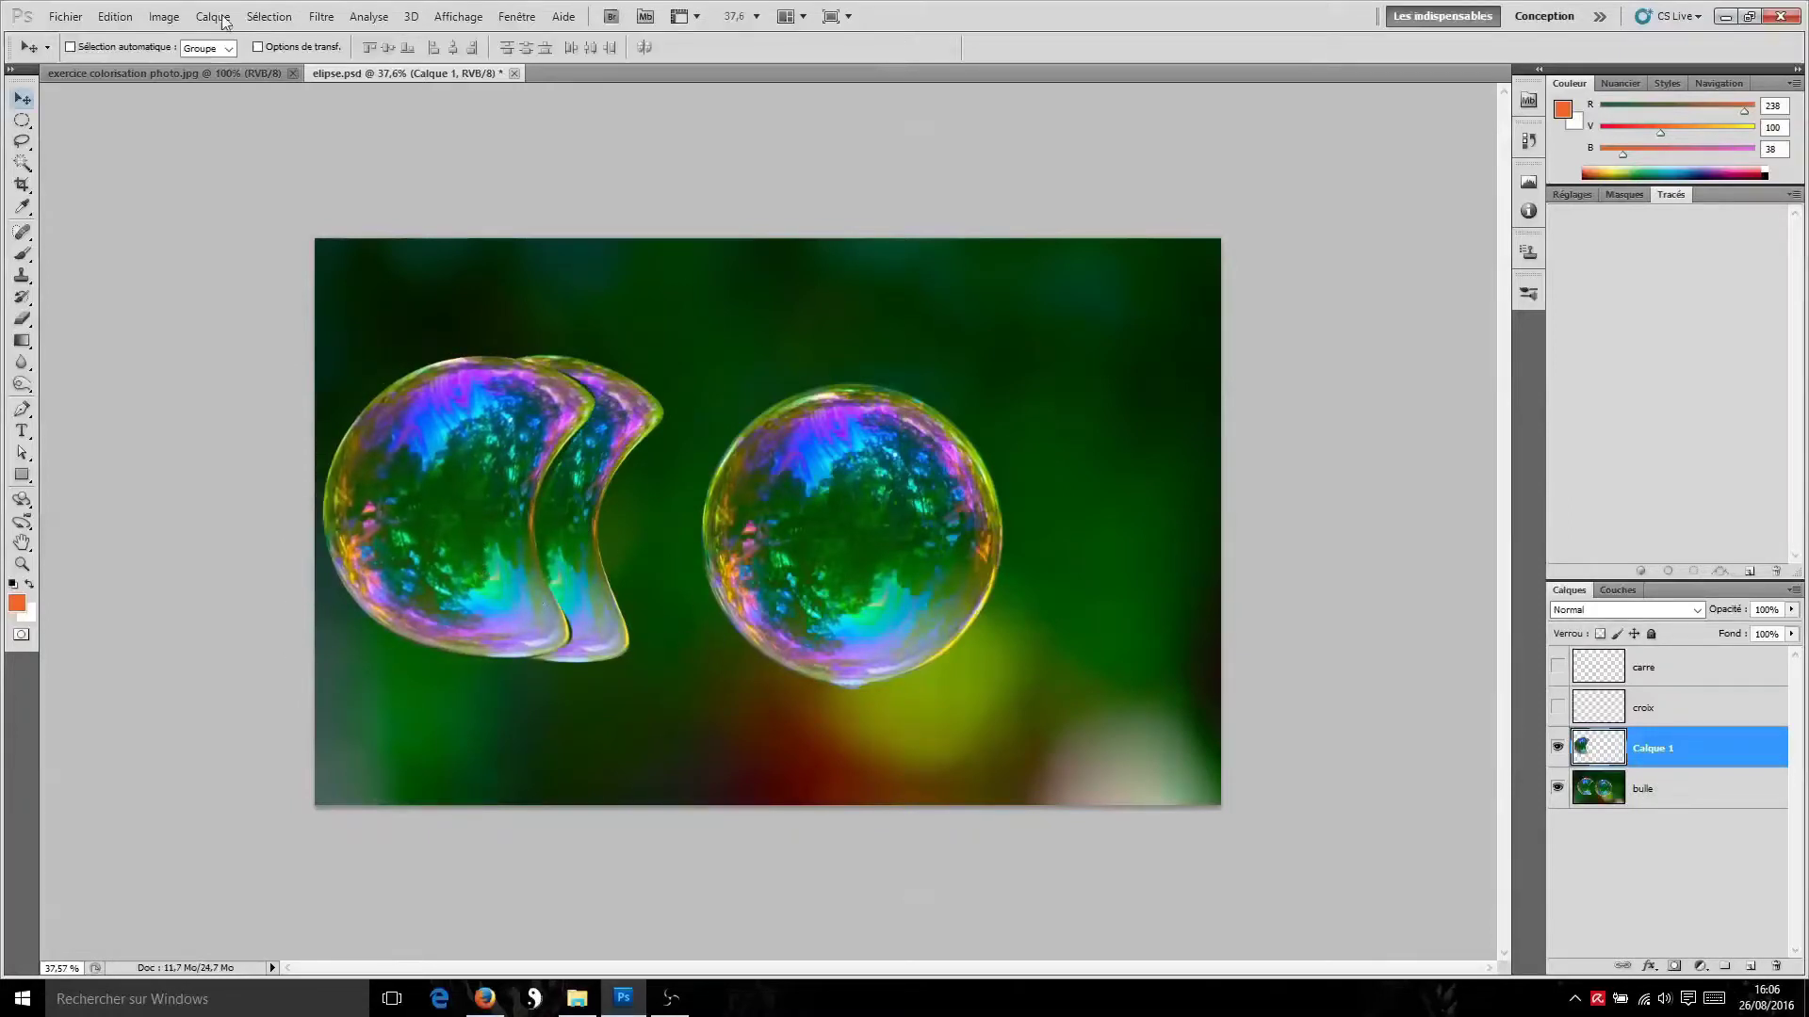
# Reposition the crescent copy so it overlaps the original crescent, slightly offset to its right
pyautogui.click(266, 16)
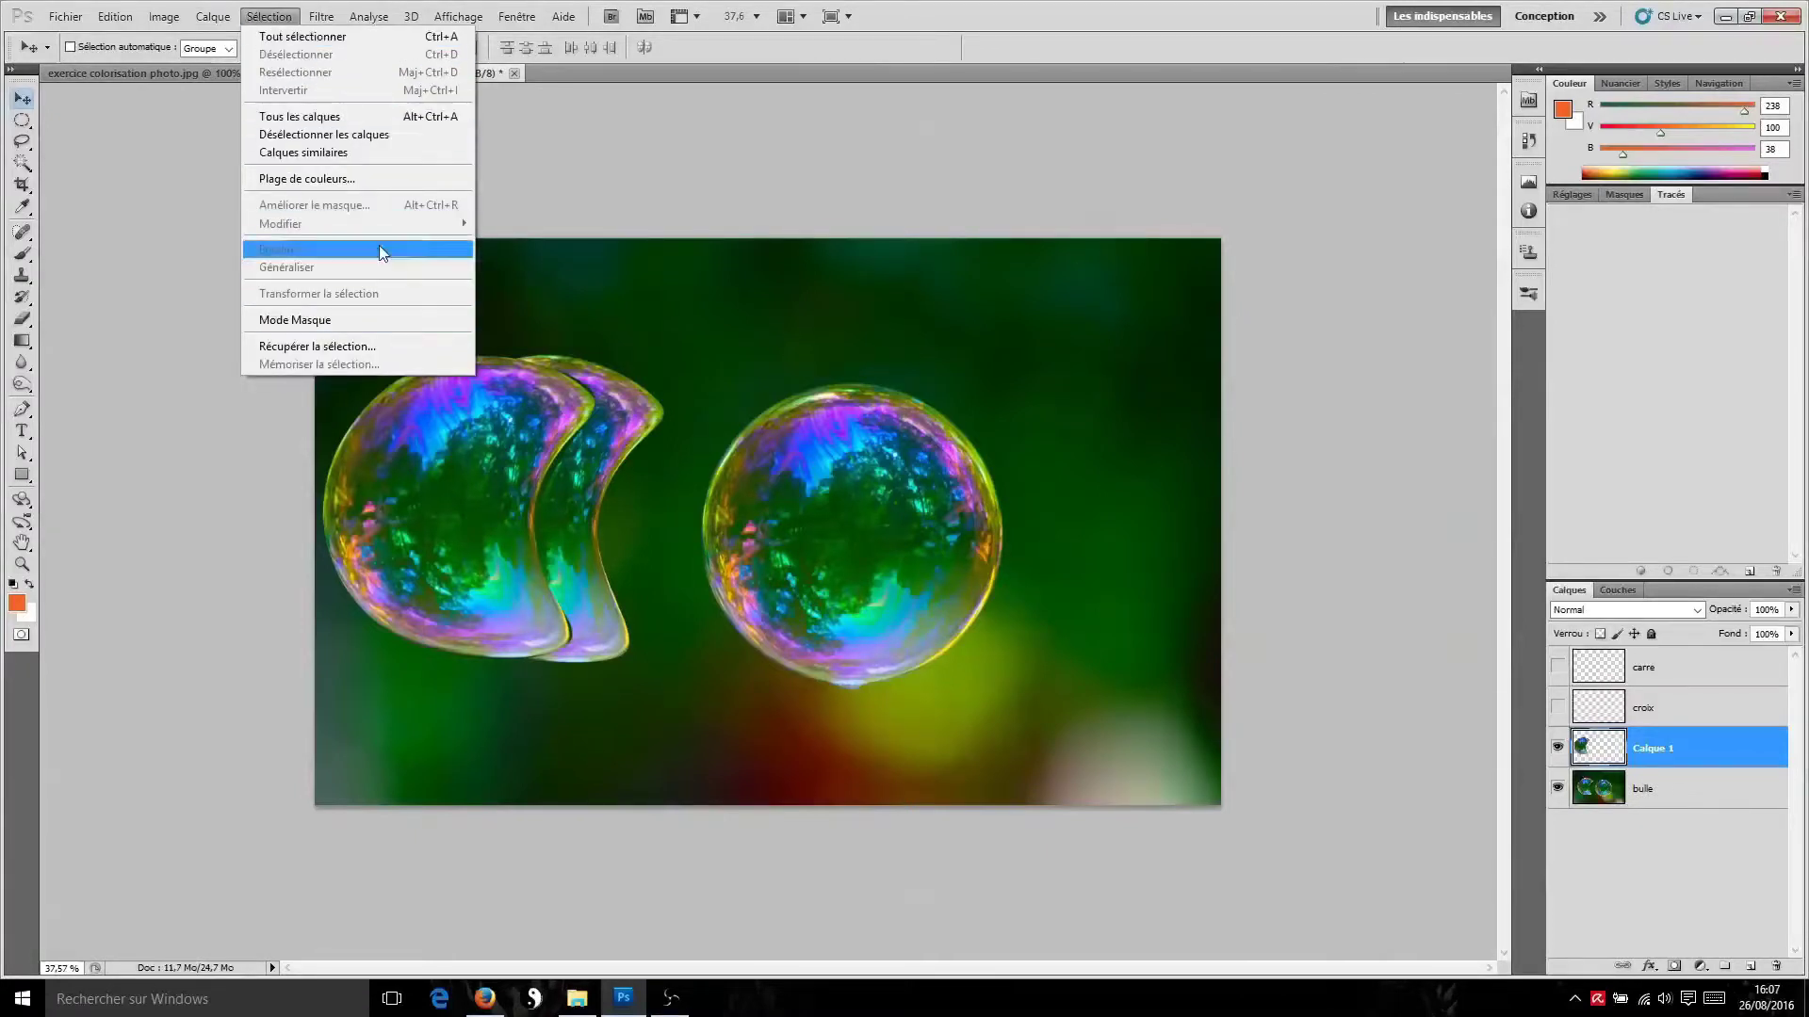
pyautogui.click(428, 449)
pyautogui.moveTo(414, 514); pyautogui.dragTo(674, 542)
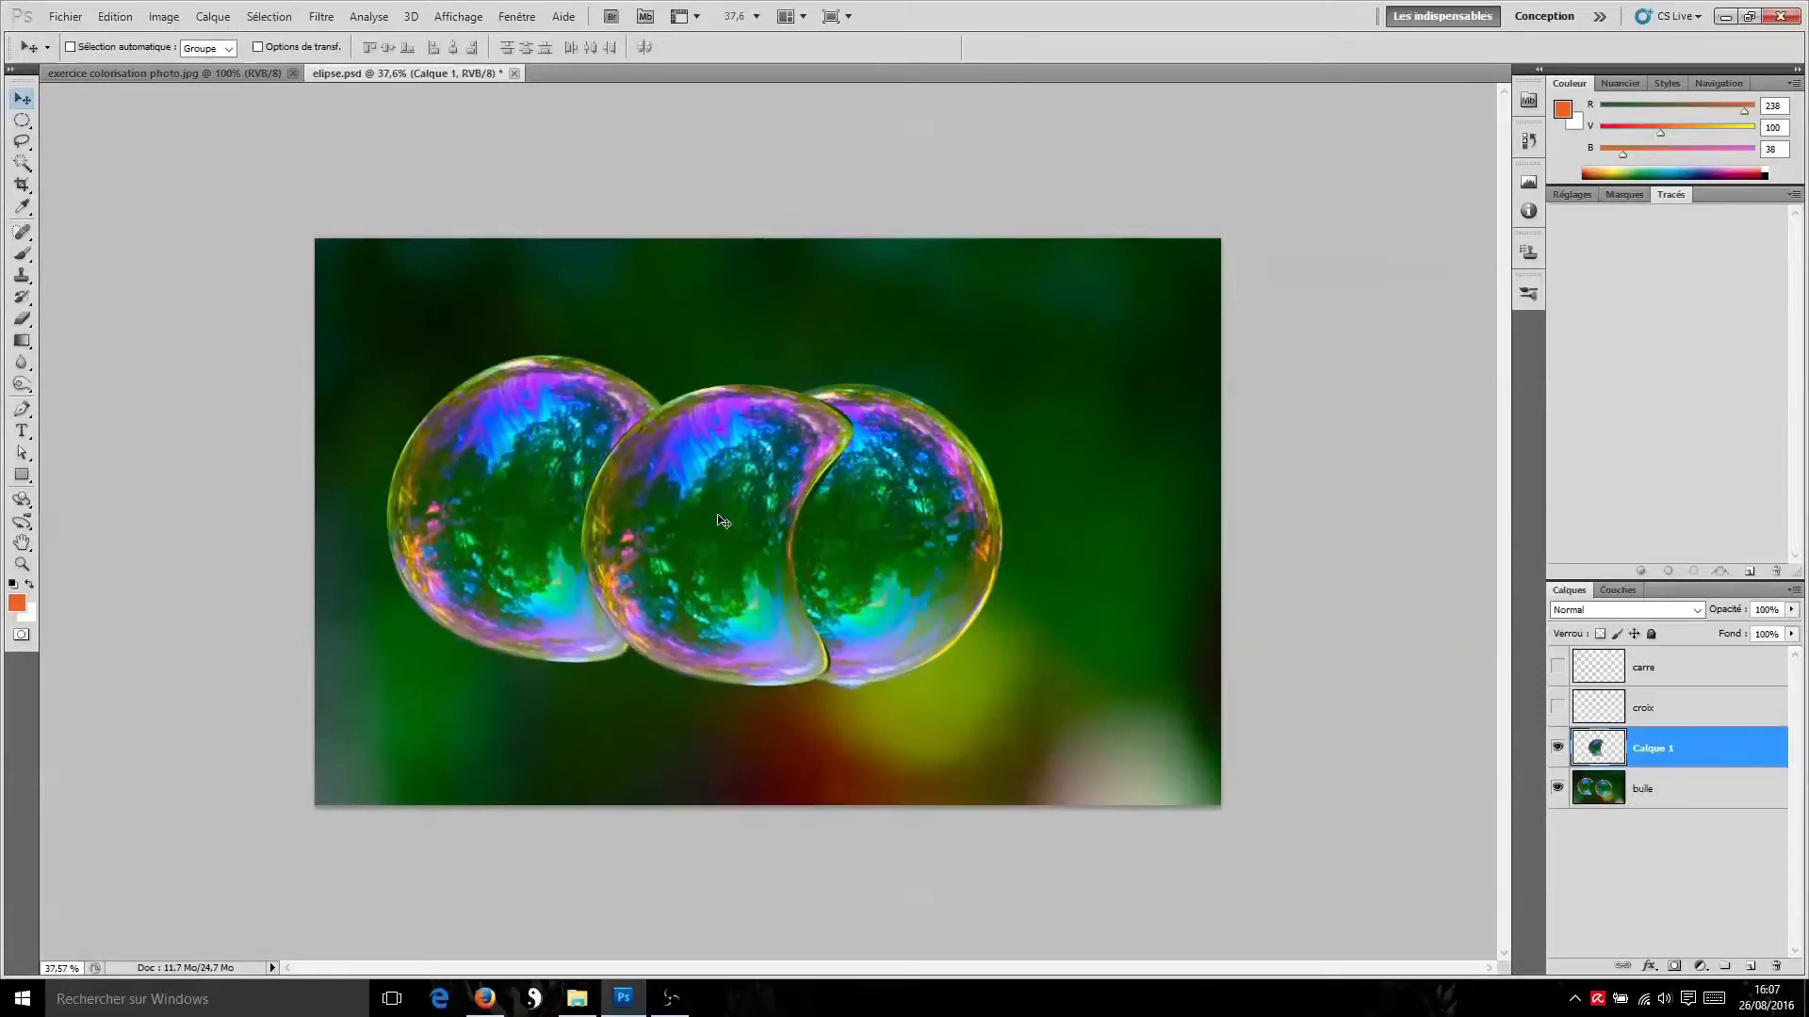
pyautogui.hotkey('ctrl', 'z')
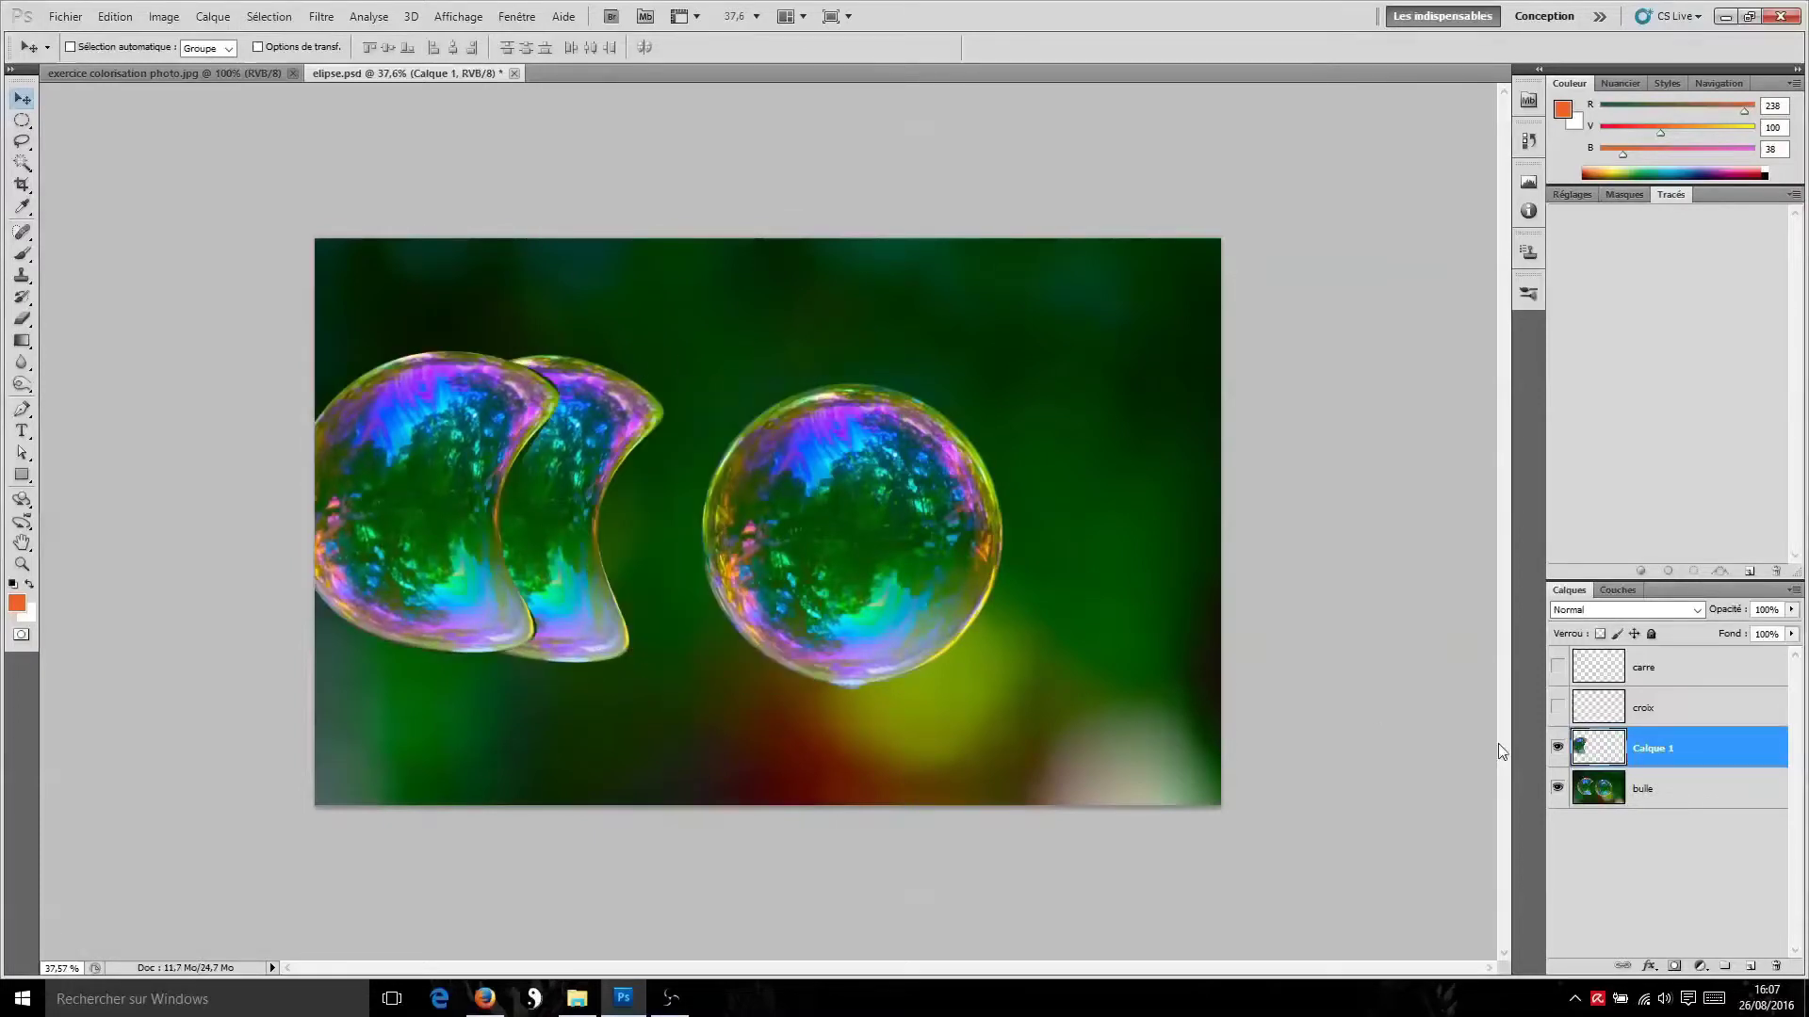
pyautogui.moveTo(471, 520); pyautogui.dragTo(529, 520)
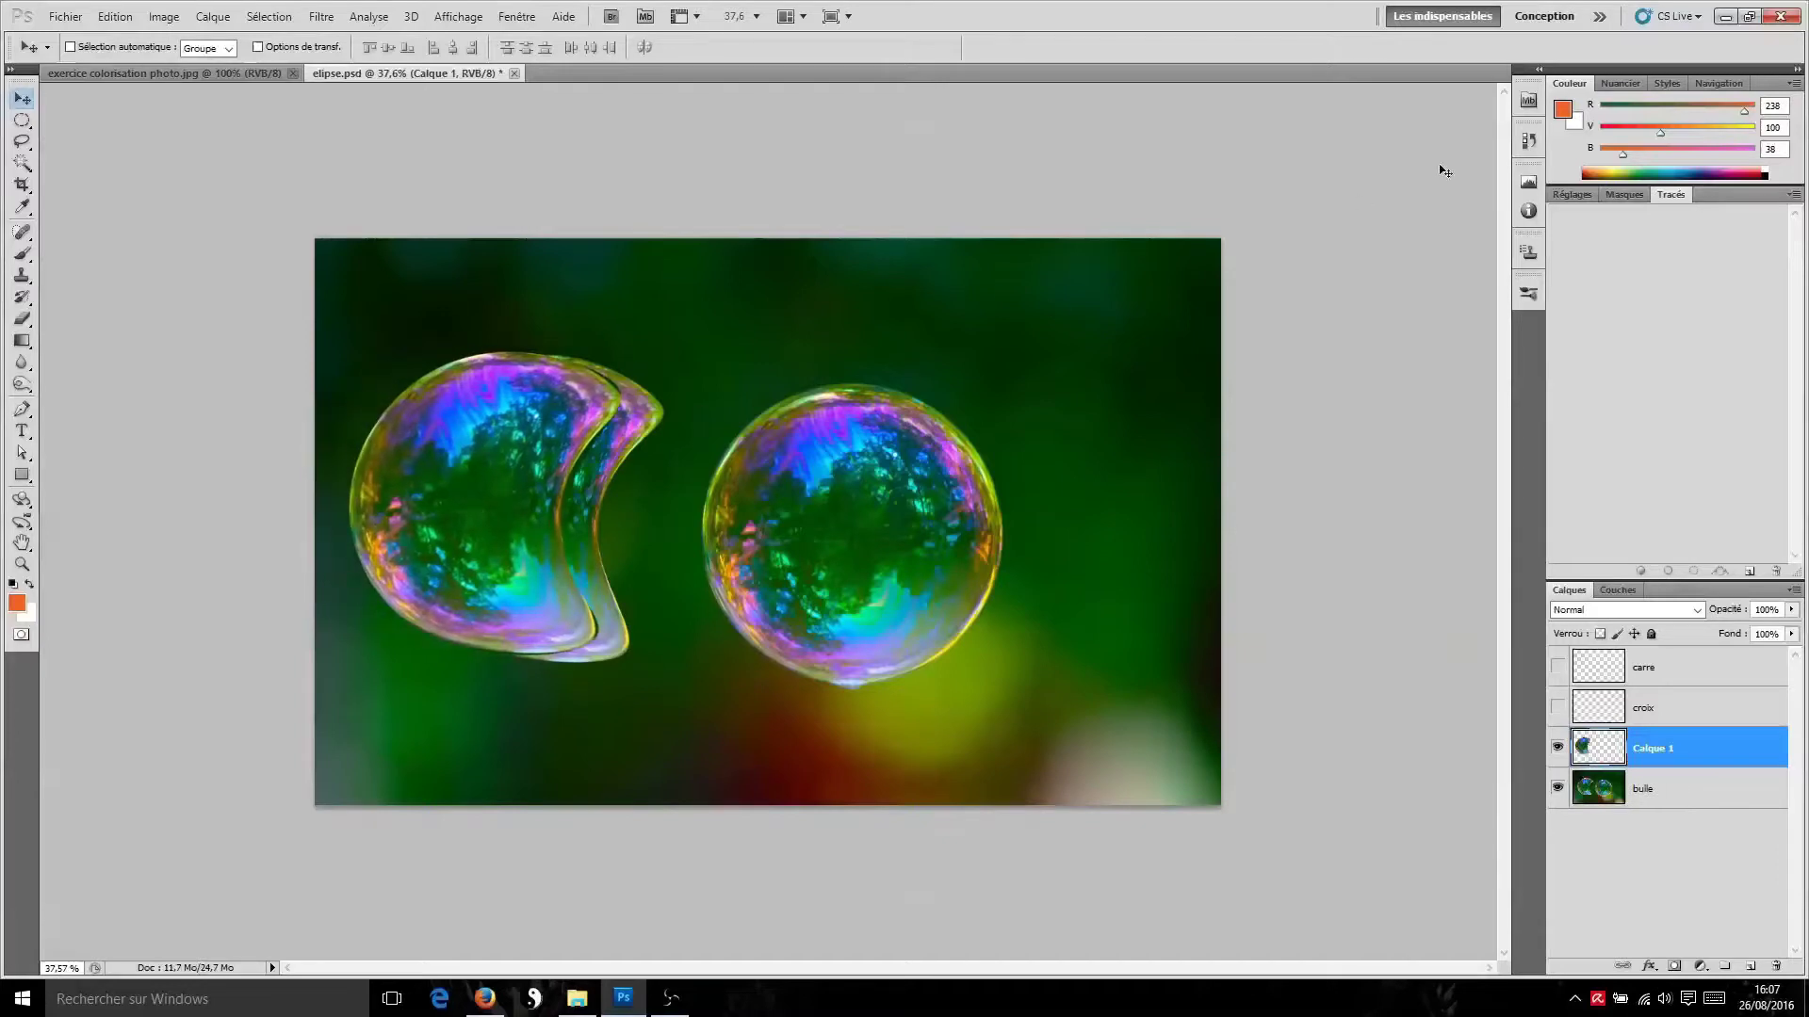
pyautogui.click(272, 16)
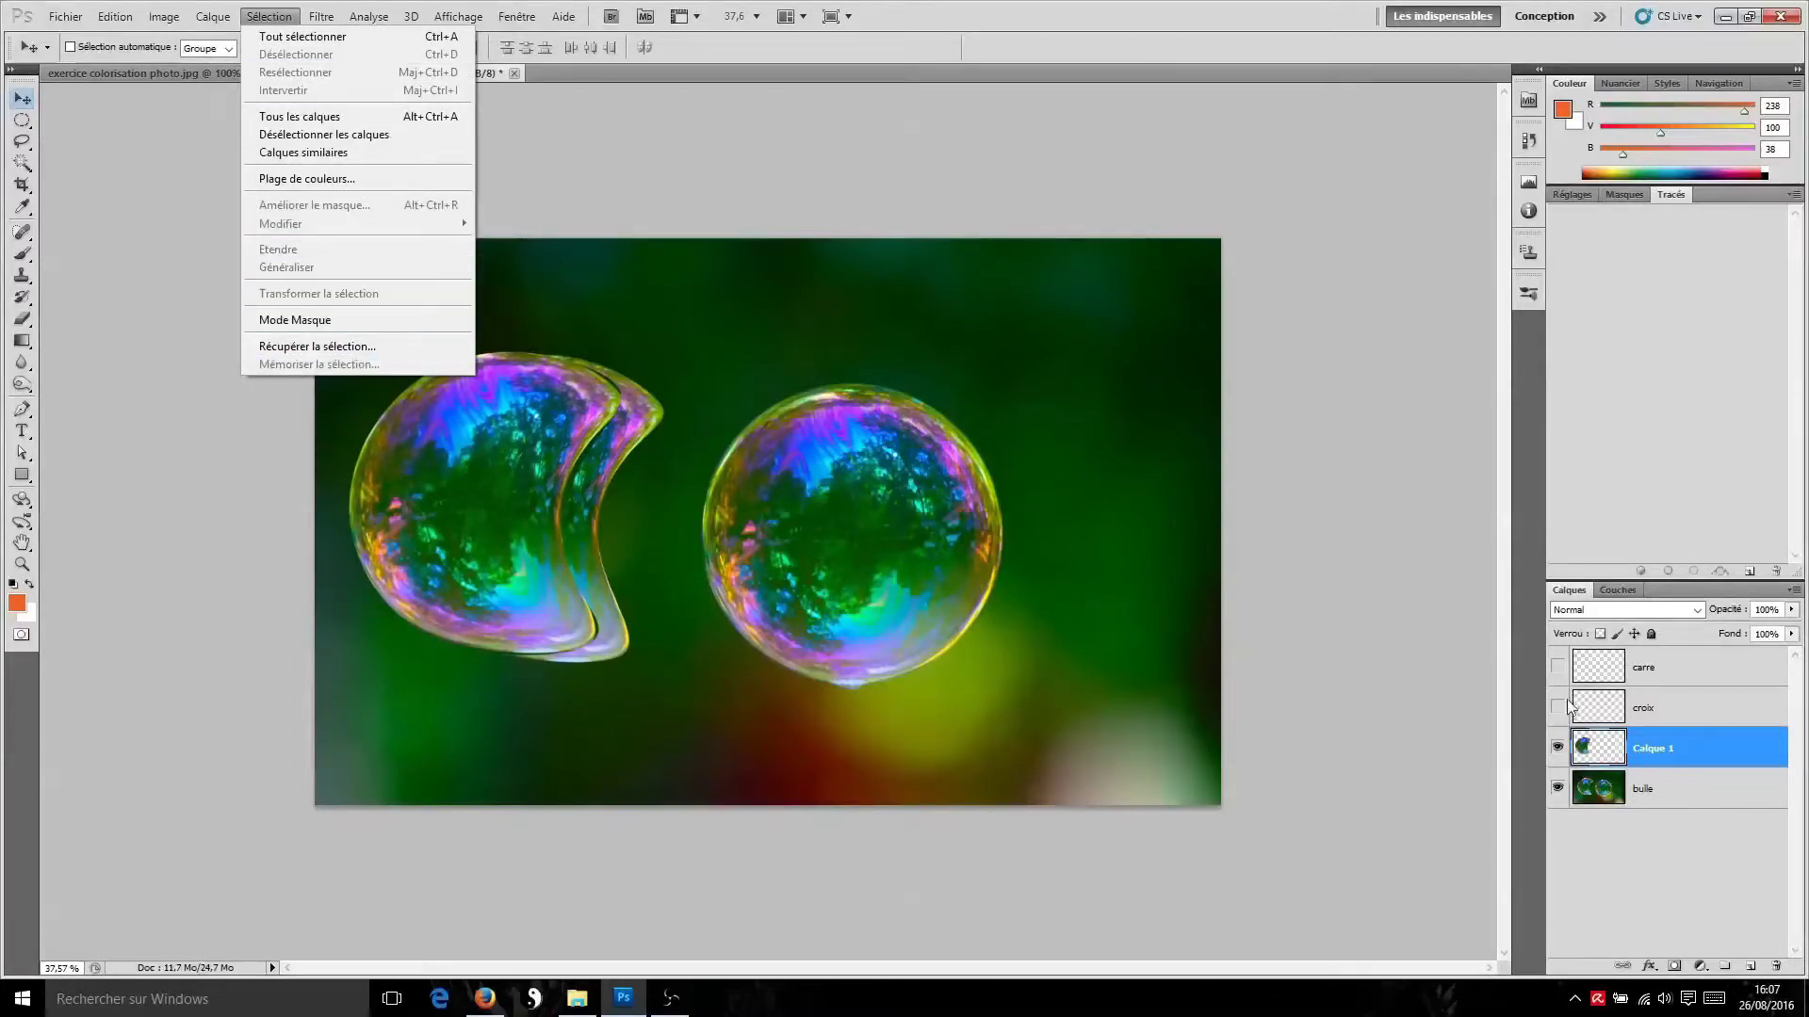
pyautogui.click(271, 16)
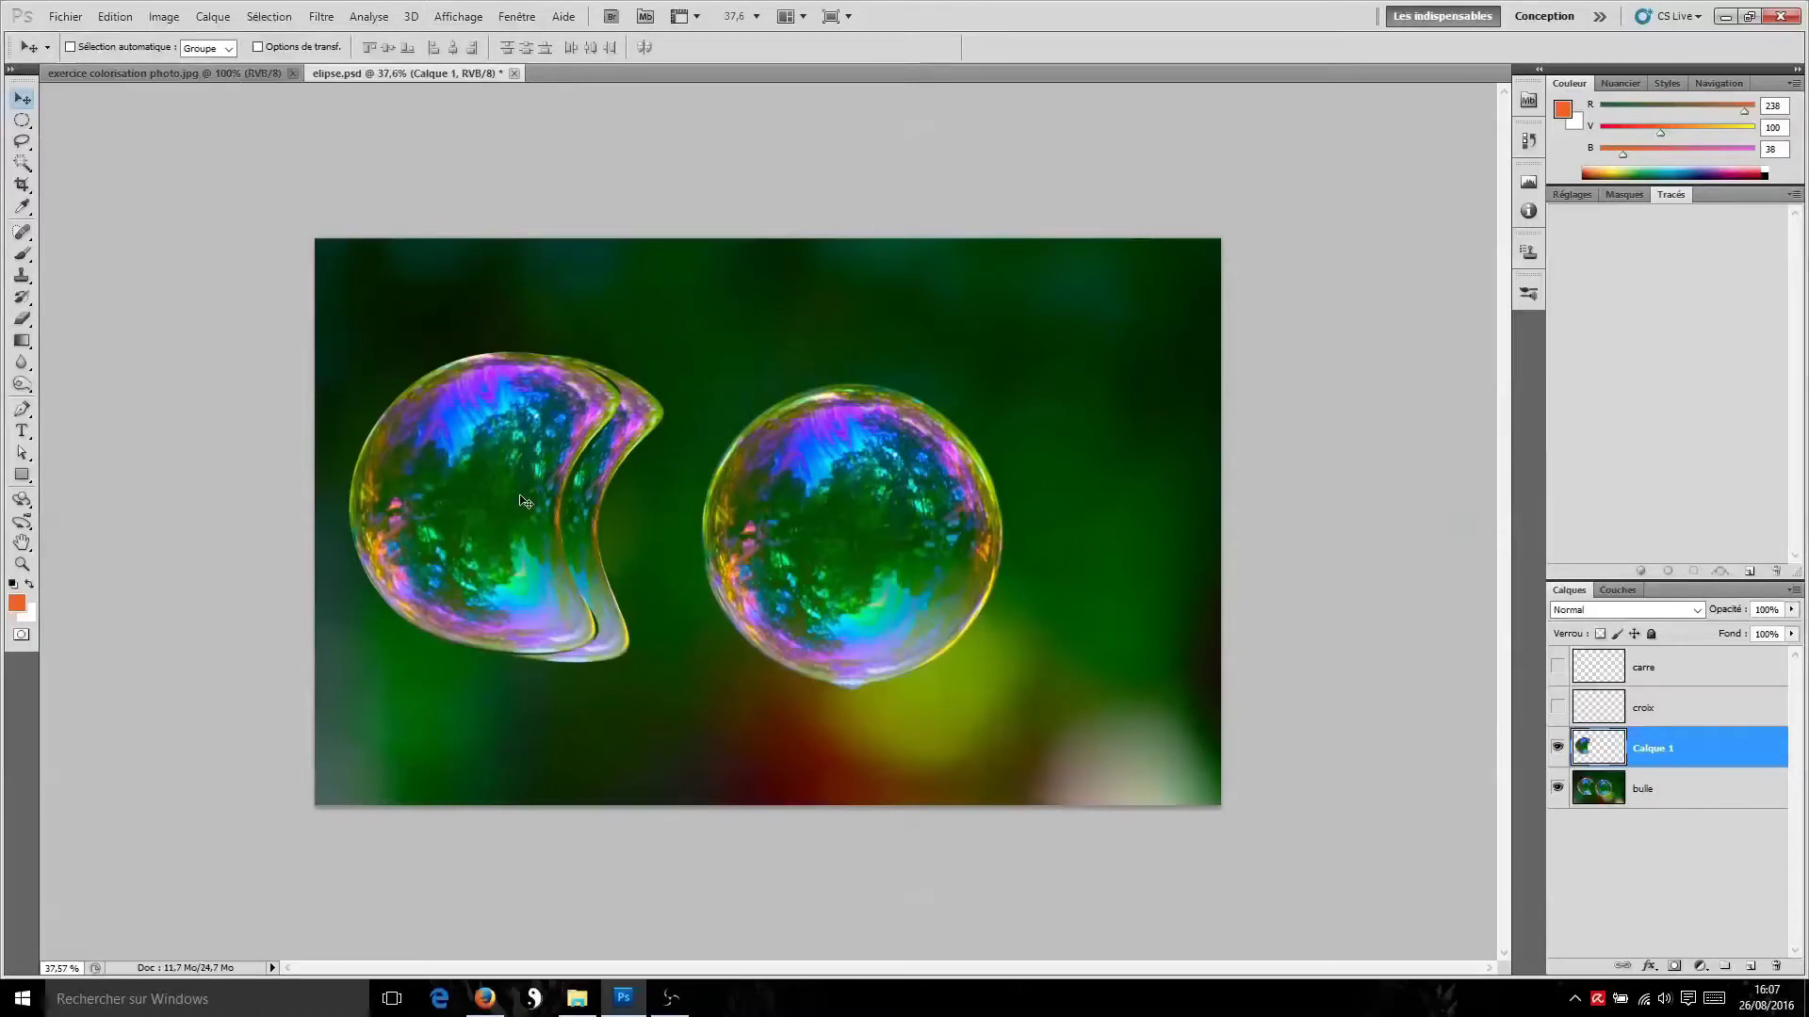
pyautogui.moveTo(509, 504); pyautogui.dragTo(568, 502)
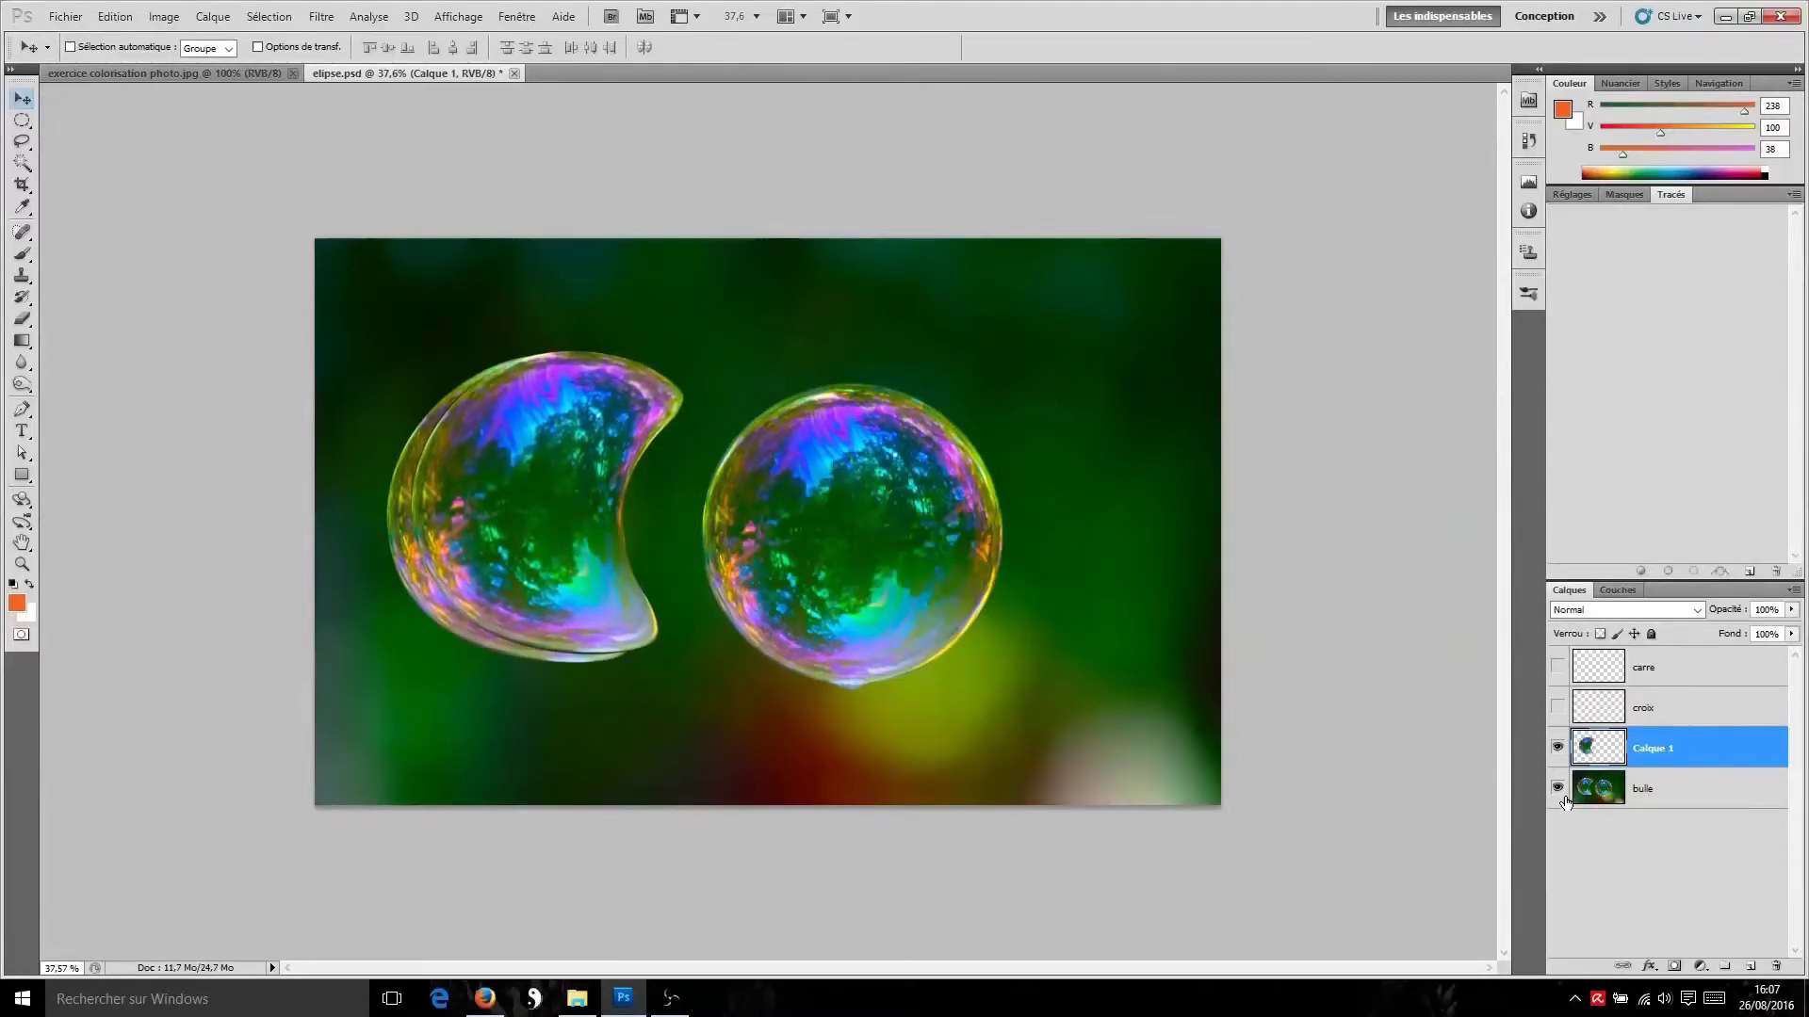
# Hide the bulle layer to isolate the crescent copy, and activate the elliptical marquee tool
pyautogui.click(1559, 790)
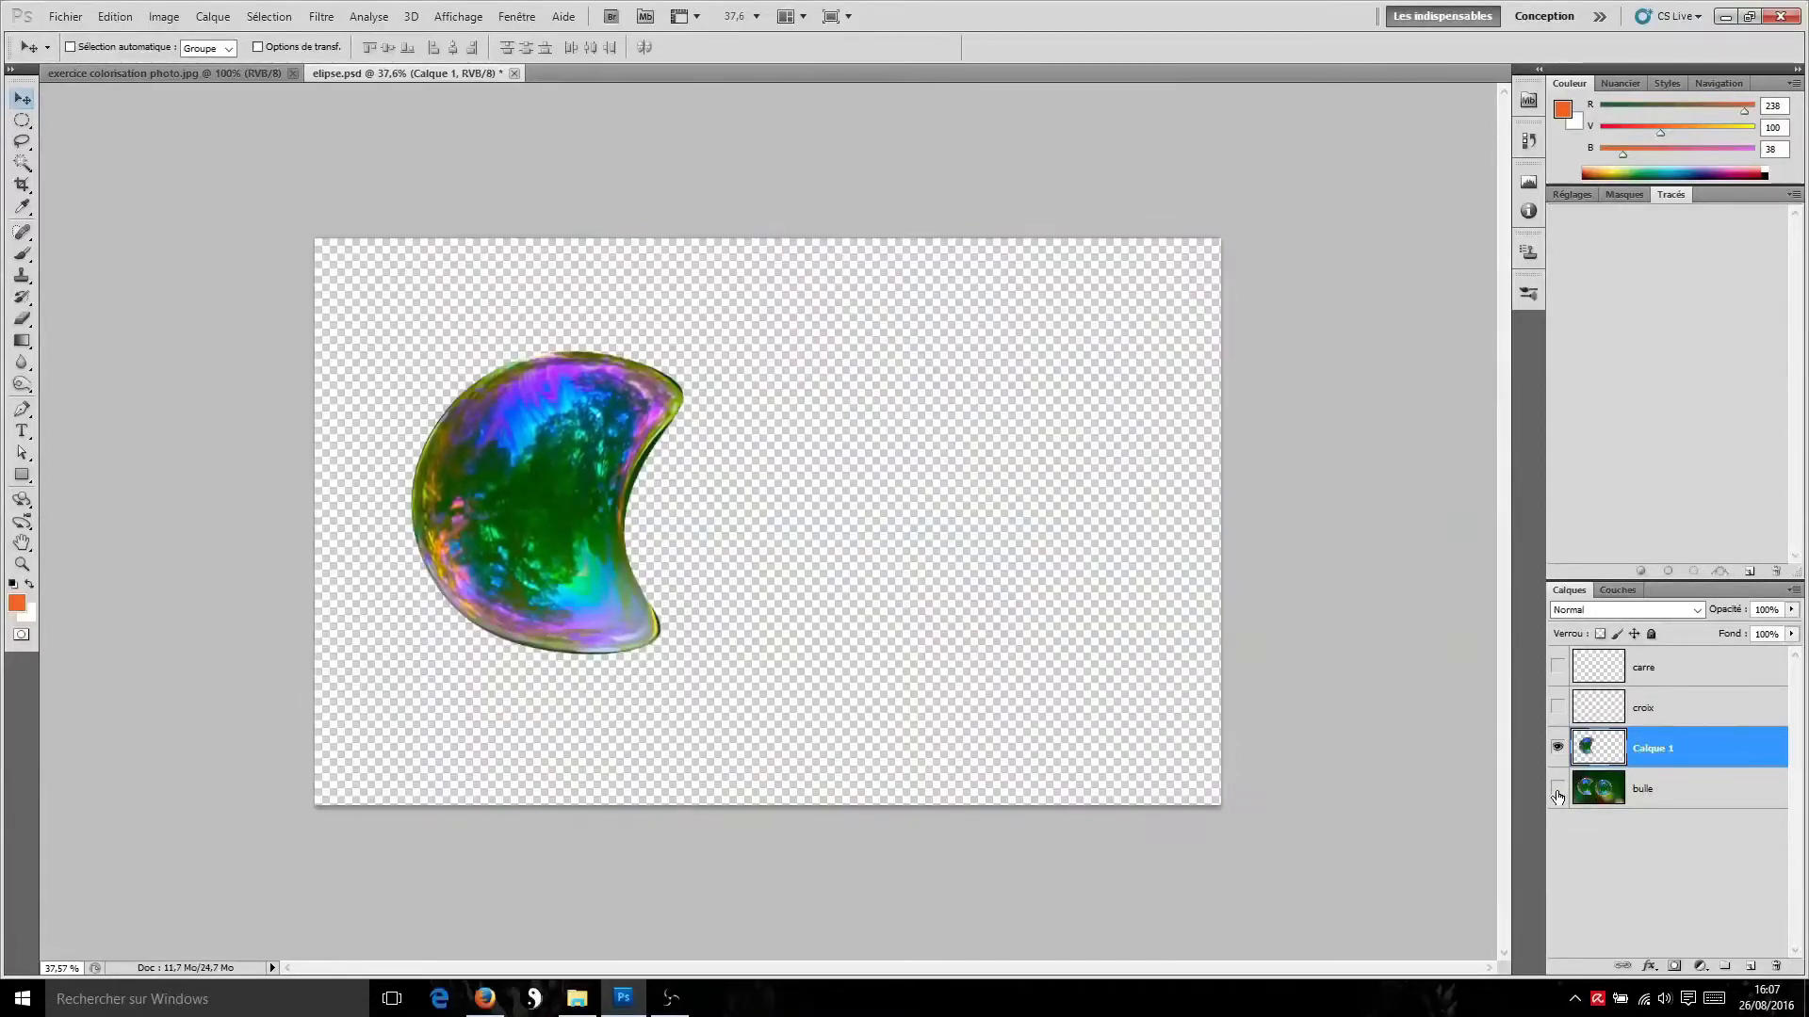
pyautogui.click(23, 120)
pyautogui.click(961, 517)
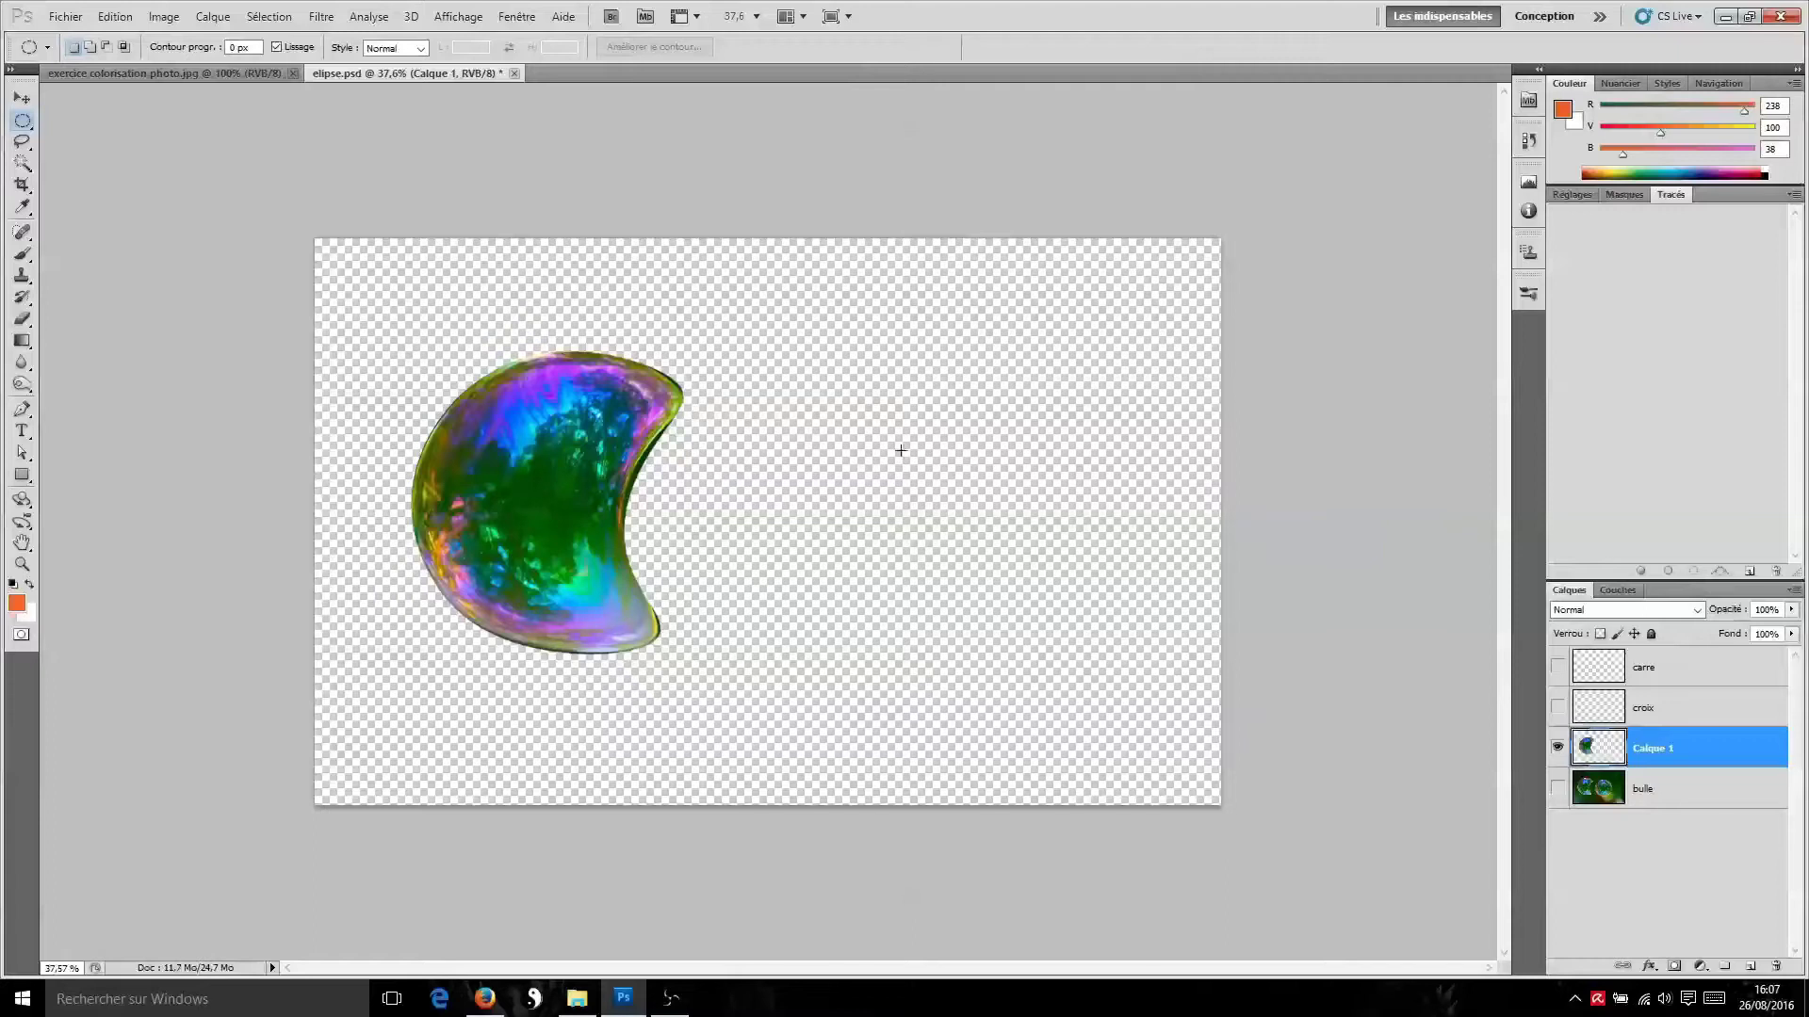
# Load the Calque 1 Transparence channel of elipse.psd as a new selection around the crescent
pyautogui.click(269, 16)
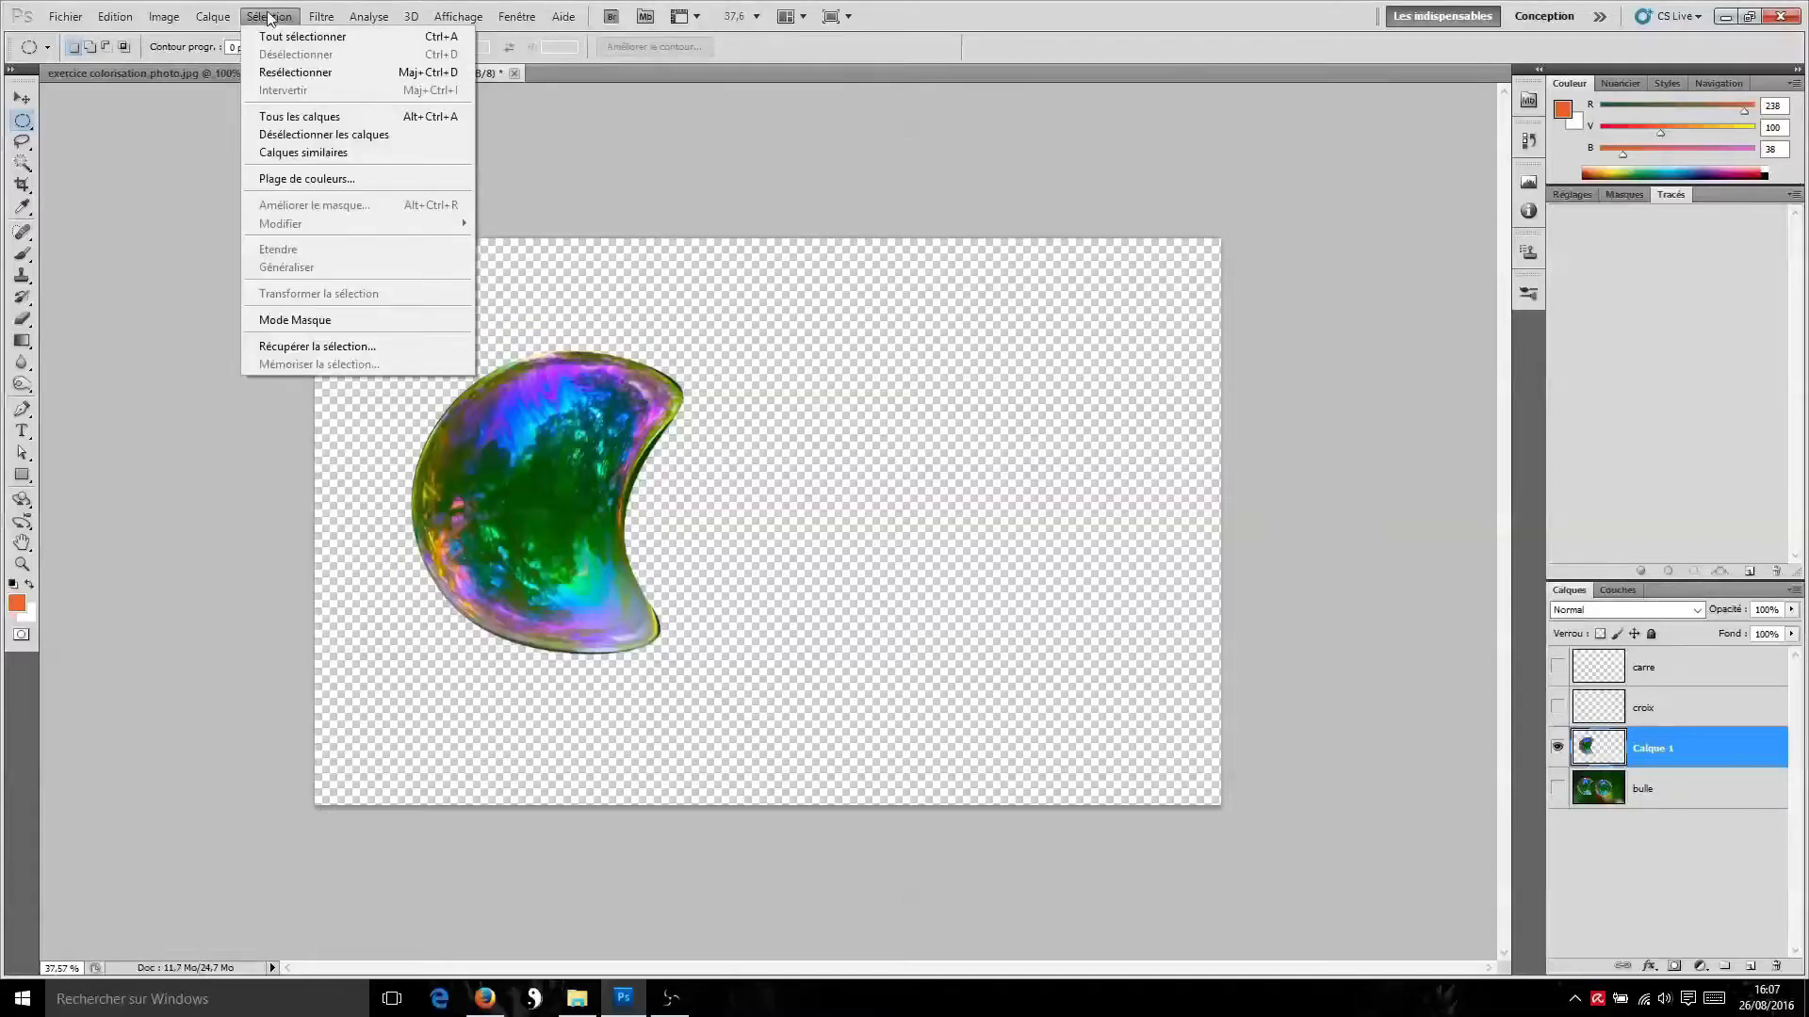
pyautogui.click(360, 346)
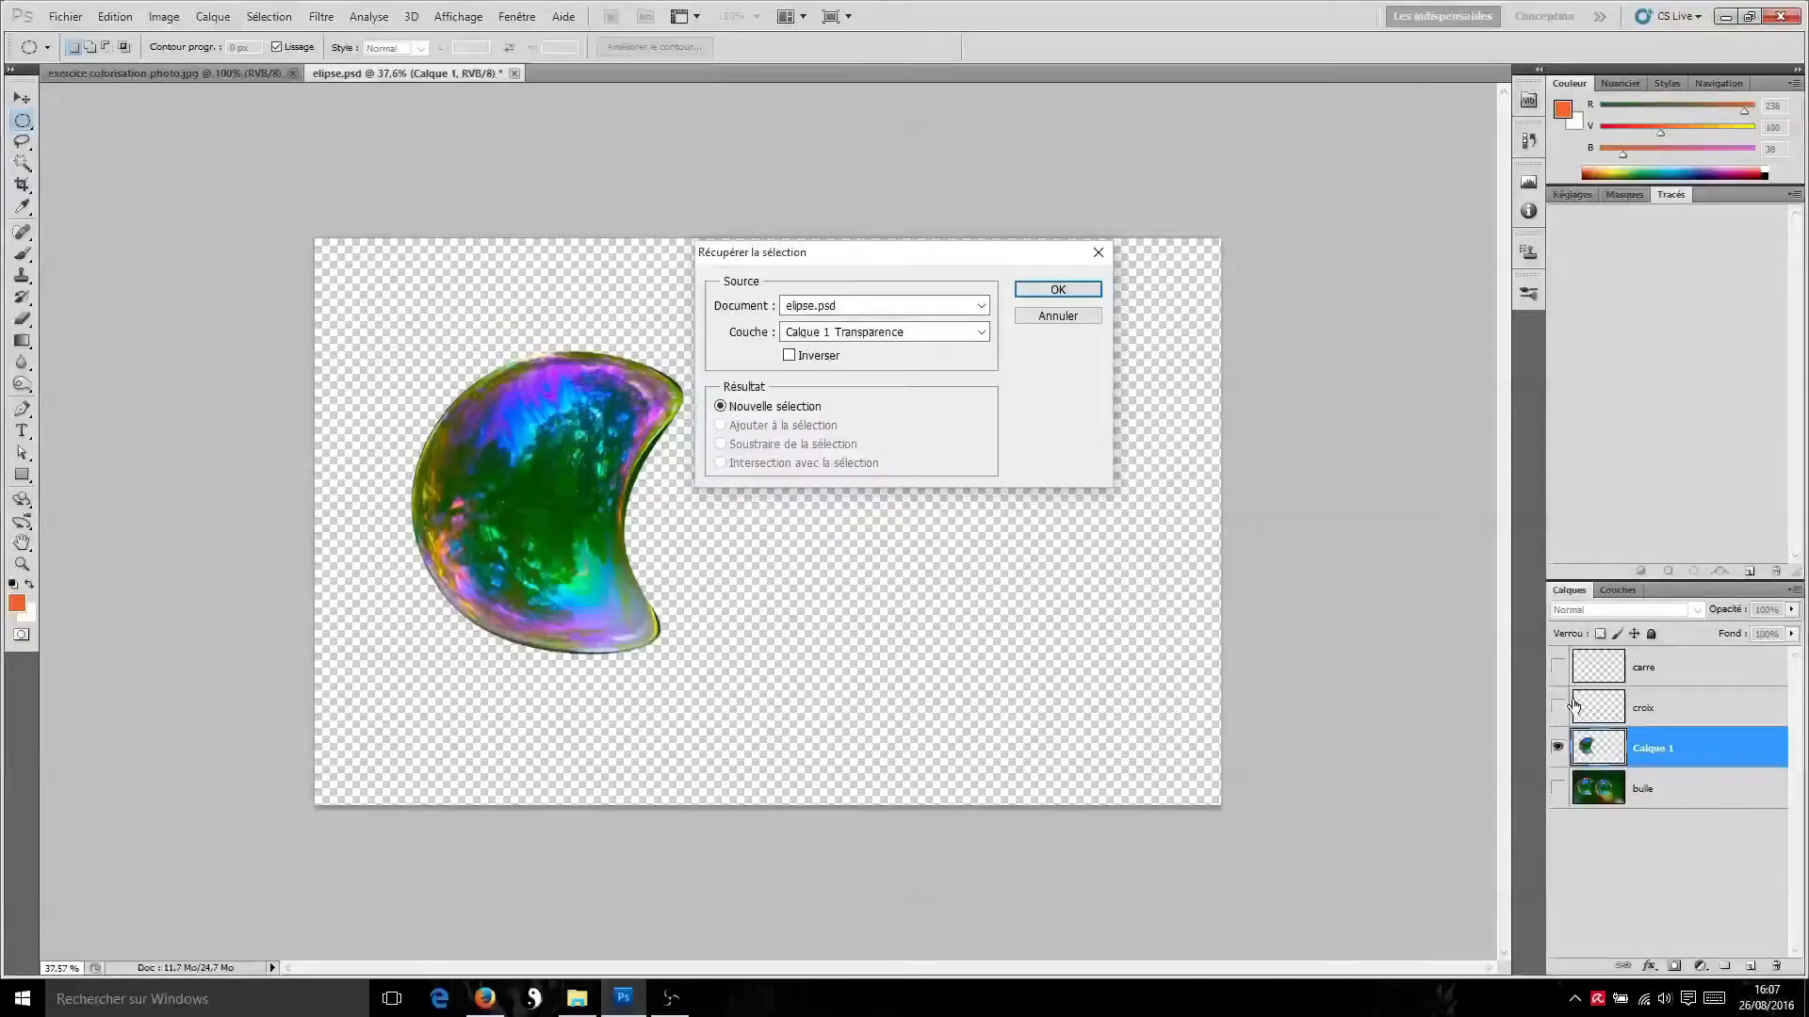
pyautogui.click(1056, 290)
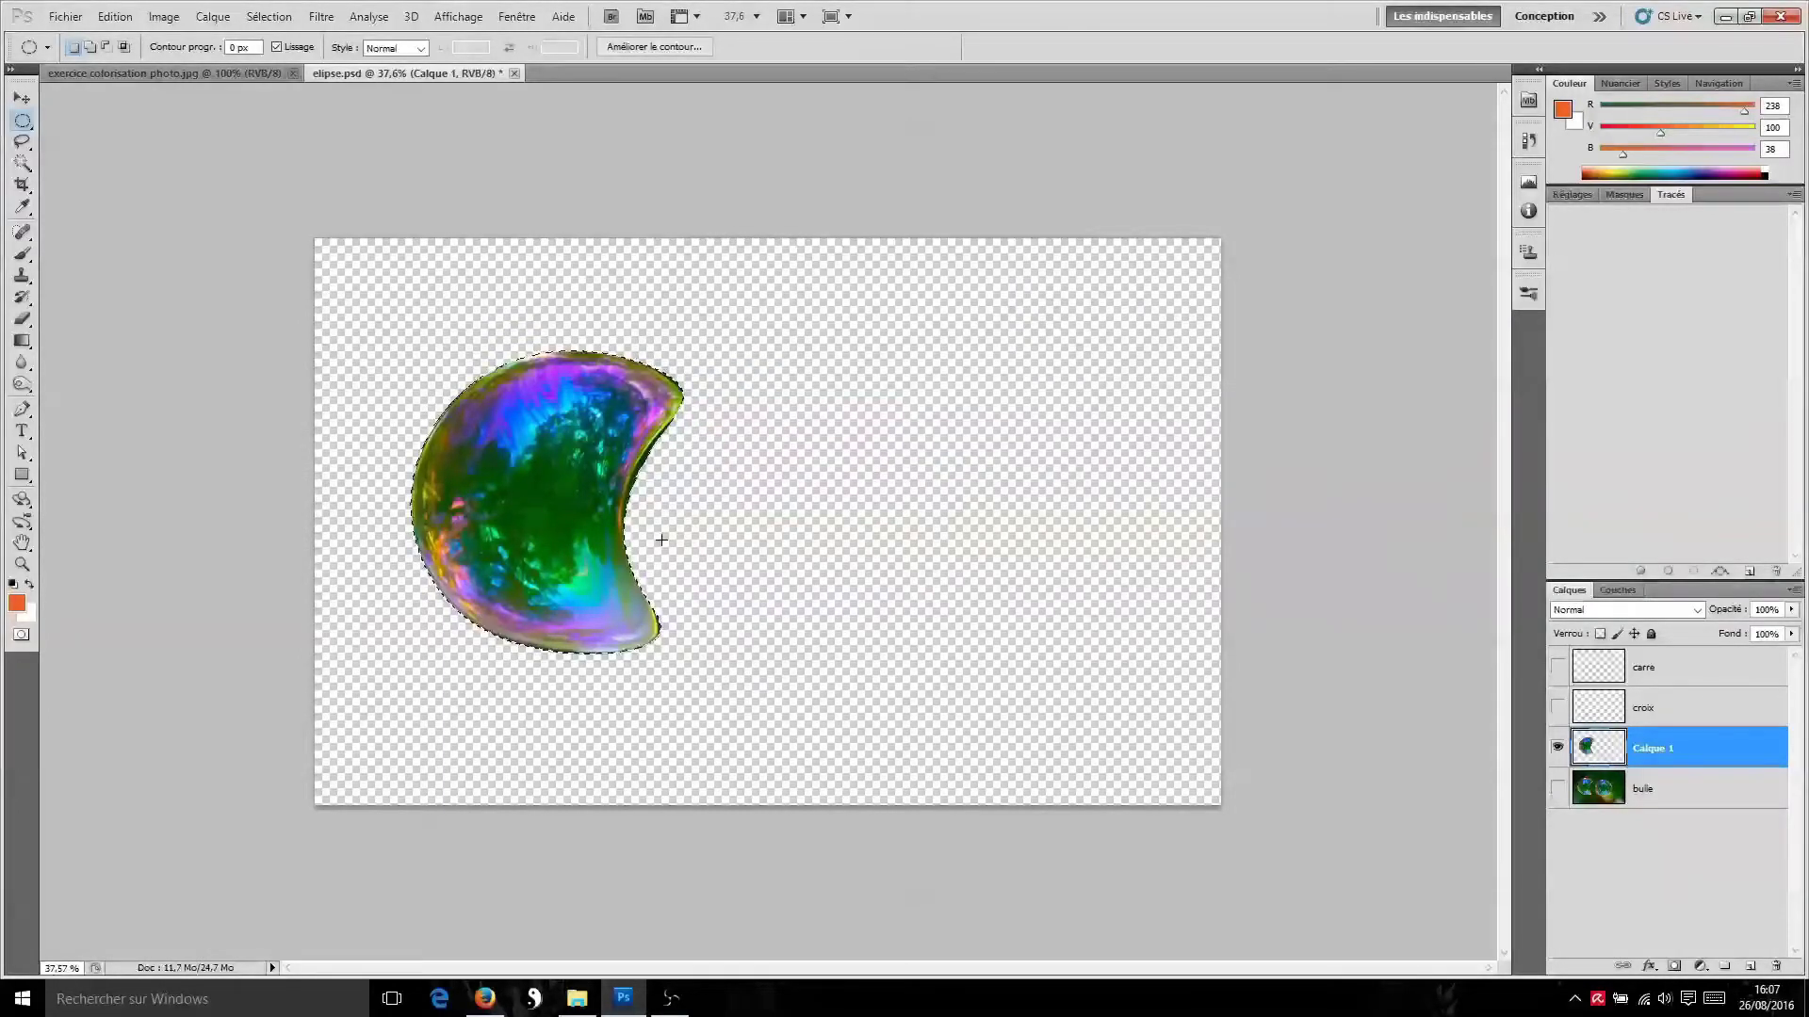
# Copy the selected crescent to a new layer, move the copy to the right of the original, and delete it
pyautogui.press('v')
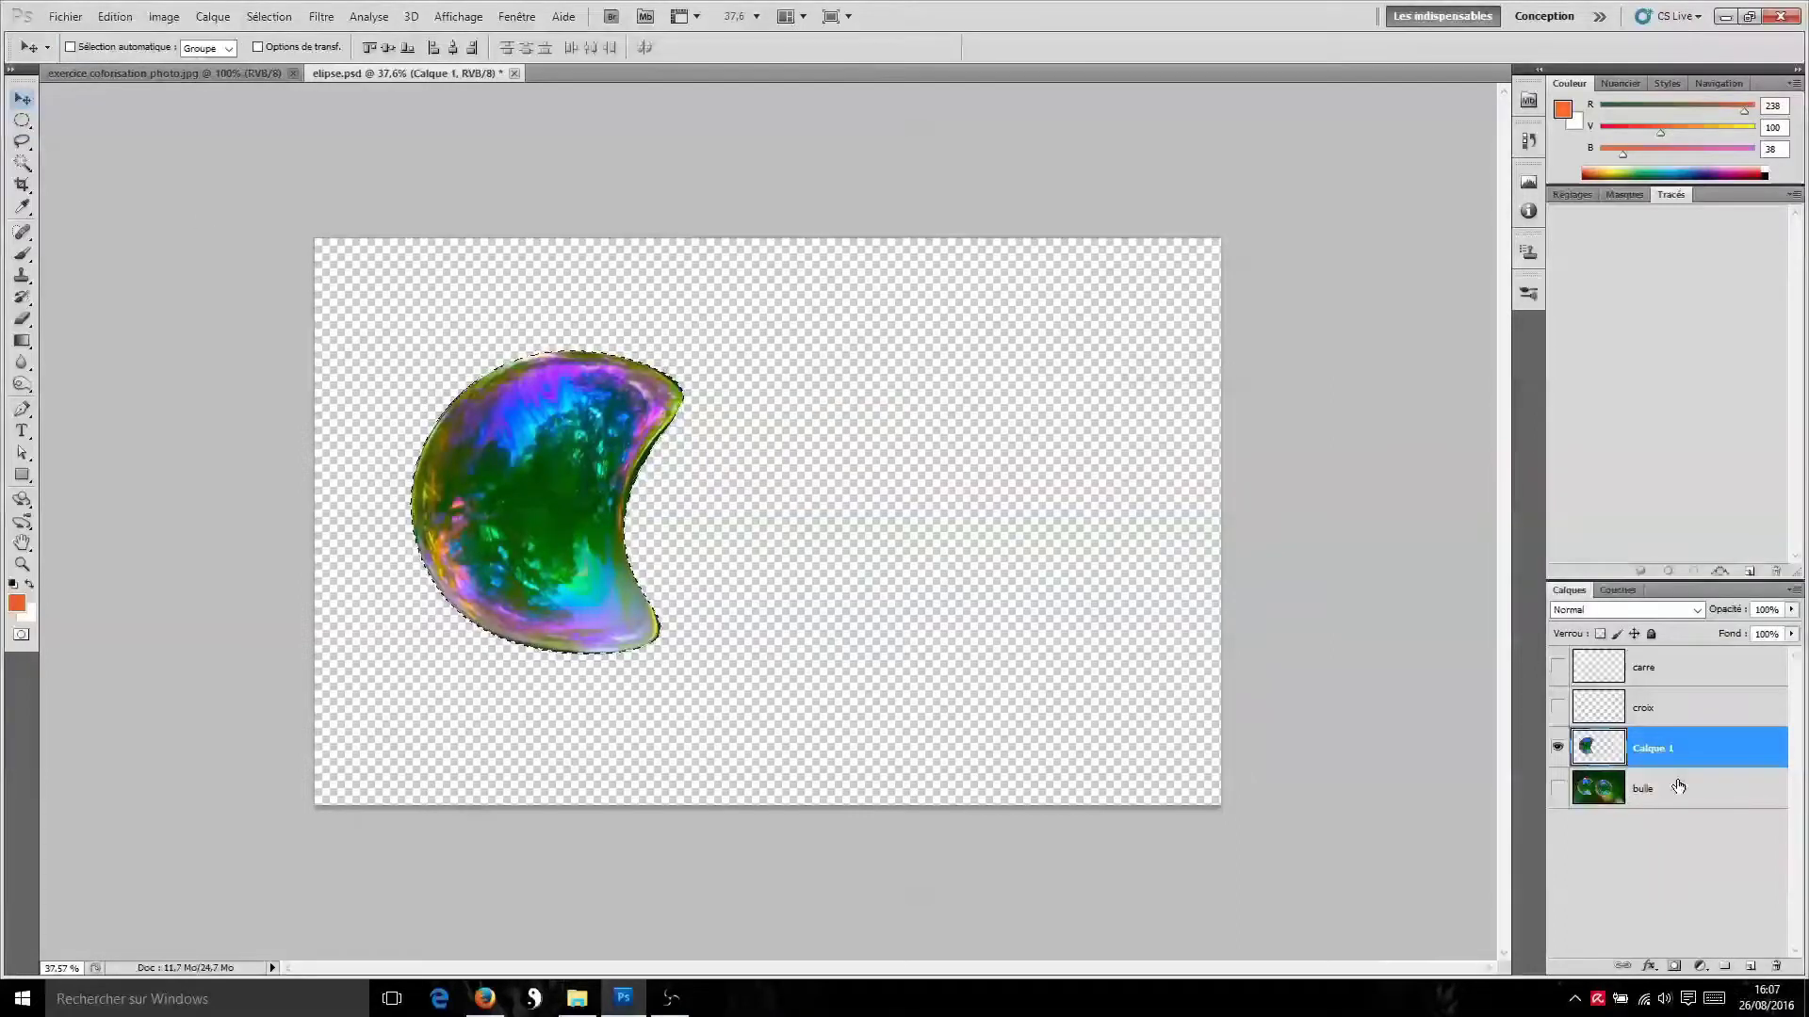
pyautogui.hotkey('ctrl', 'j')
pyautogui.moveTo(512, 600); pyautogui.dragTo(823, 569)
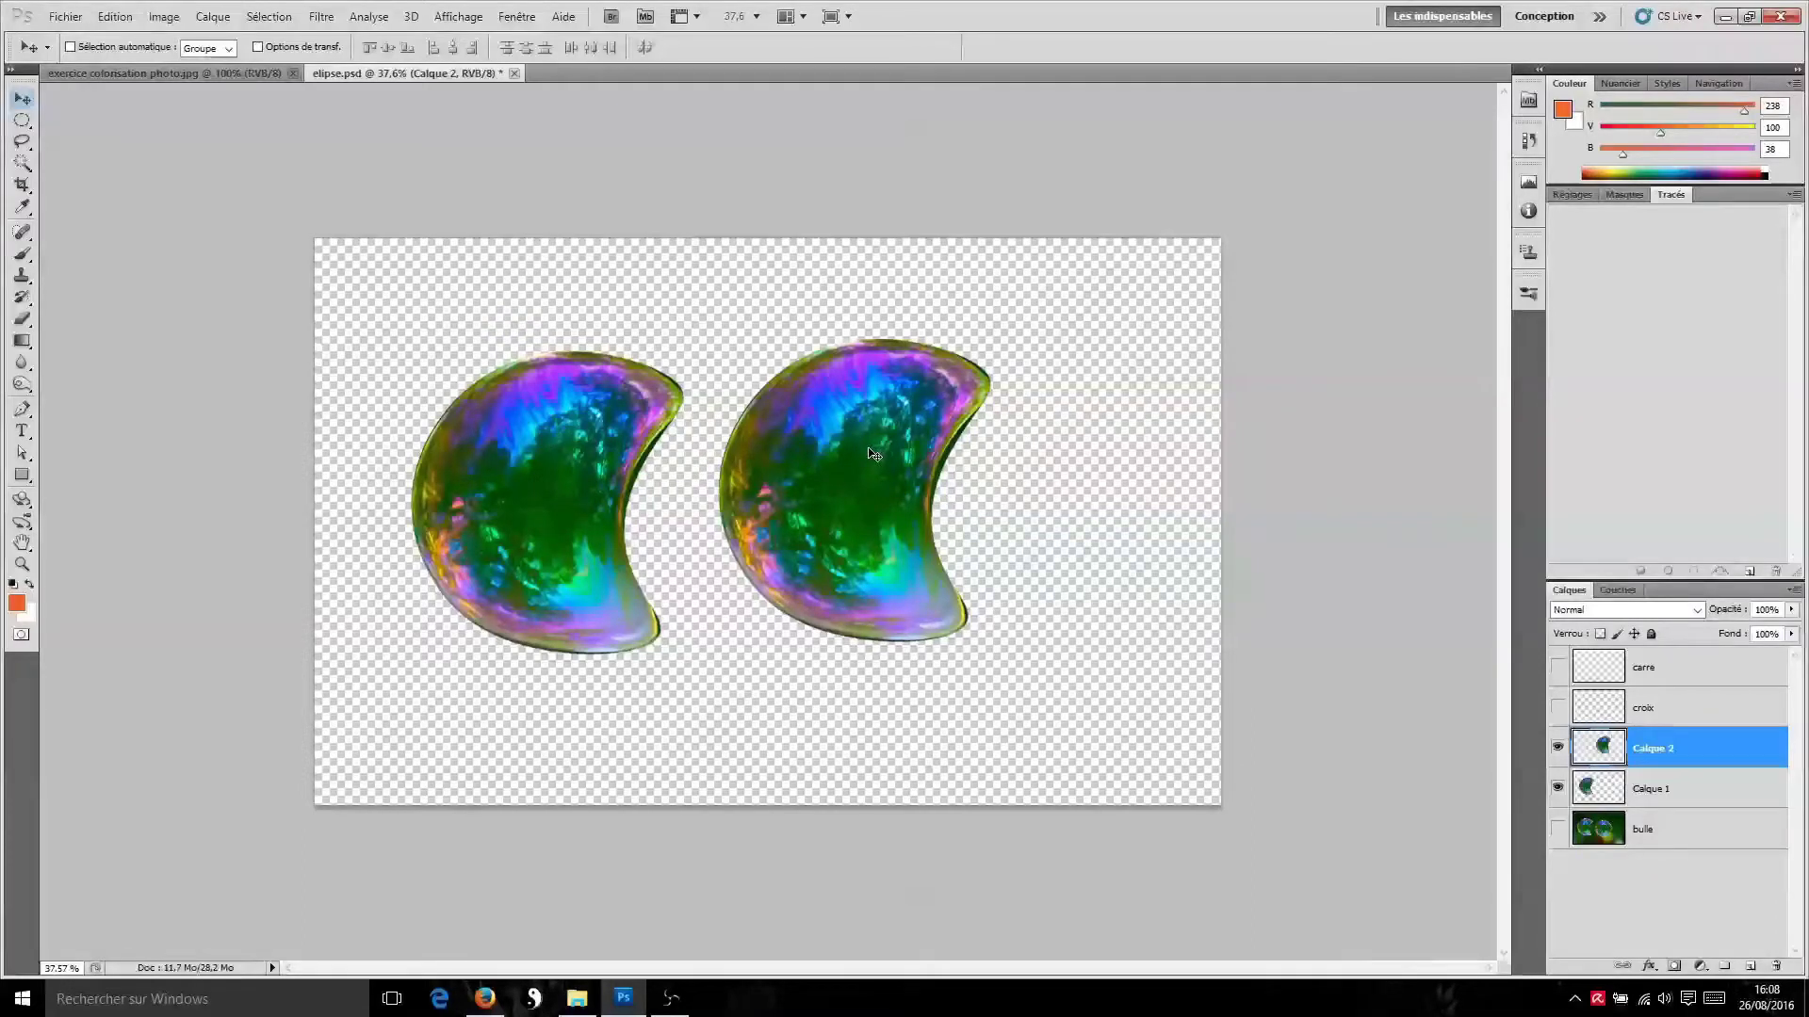
pyautogui.press('Delete')
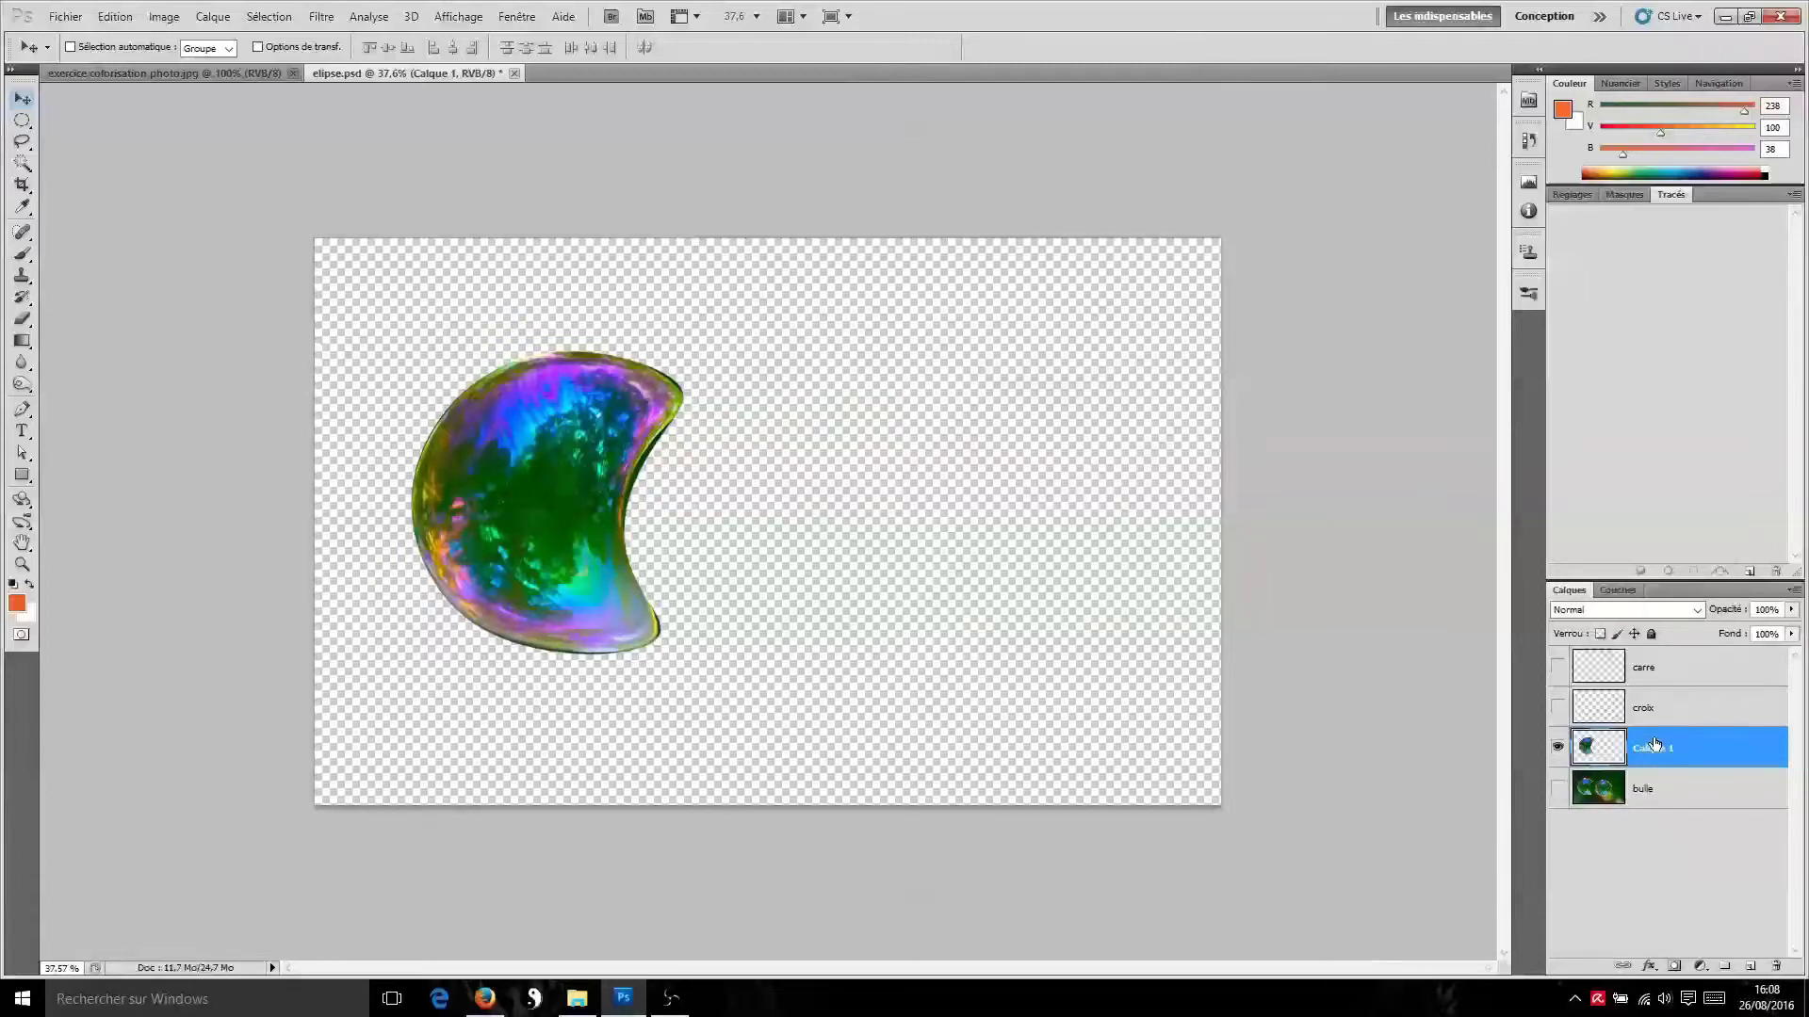
# Load the outline of the Calque 1 crescent as a selection and deselect it again
pyautogui.keyDown('ctrl'); pyautogui.click(1601, 749); pyautogui.keyUp('ctrl')
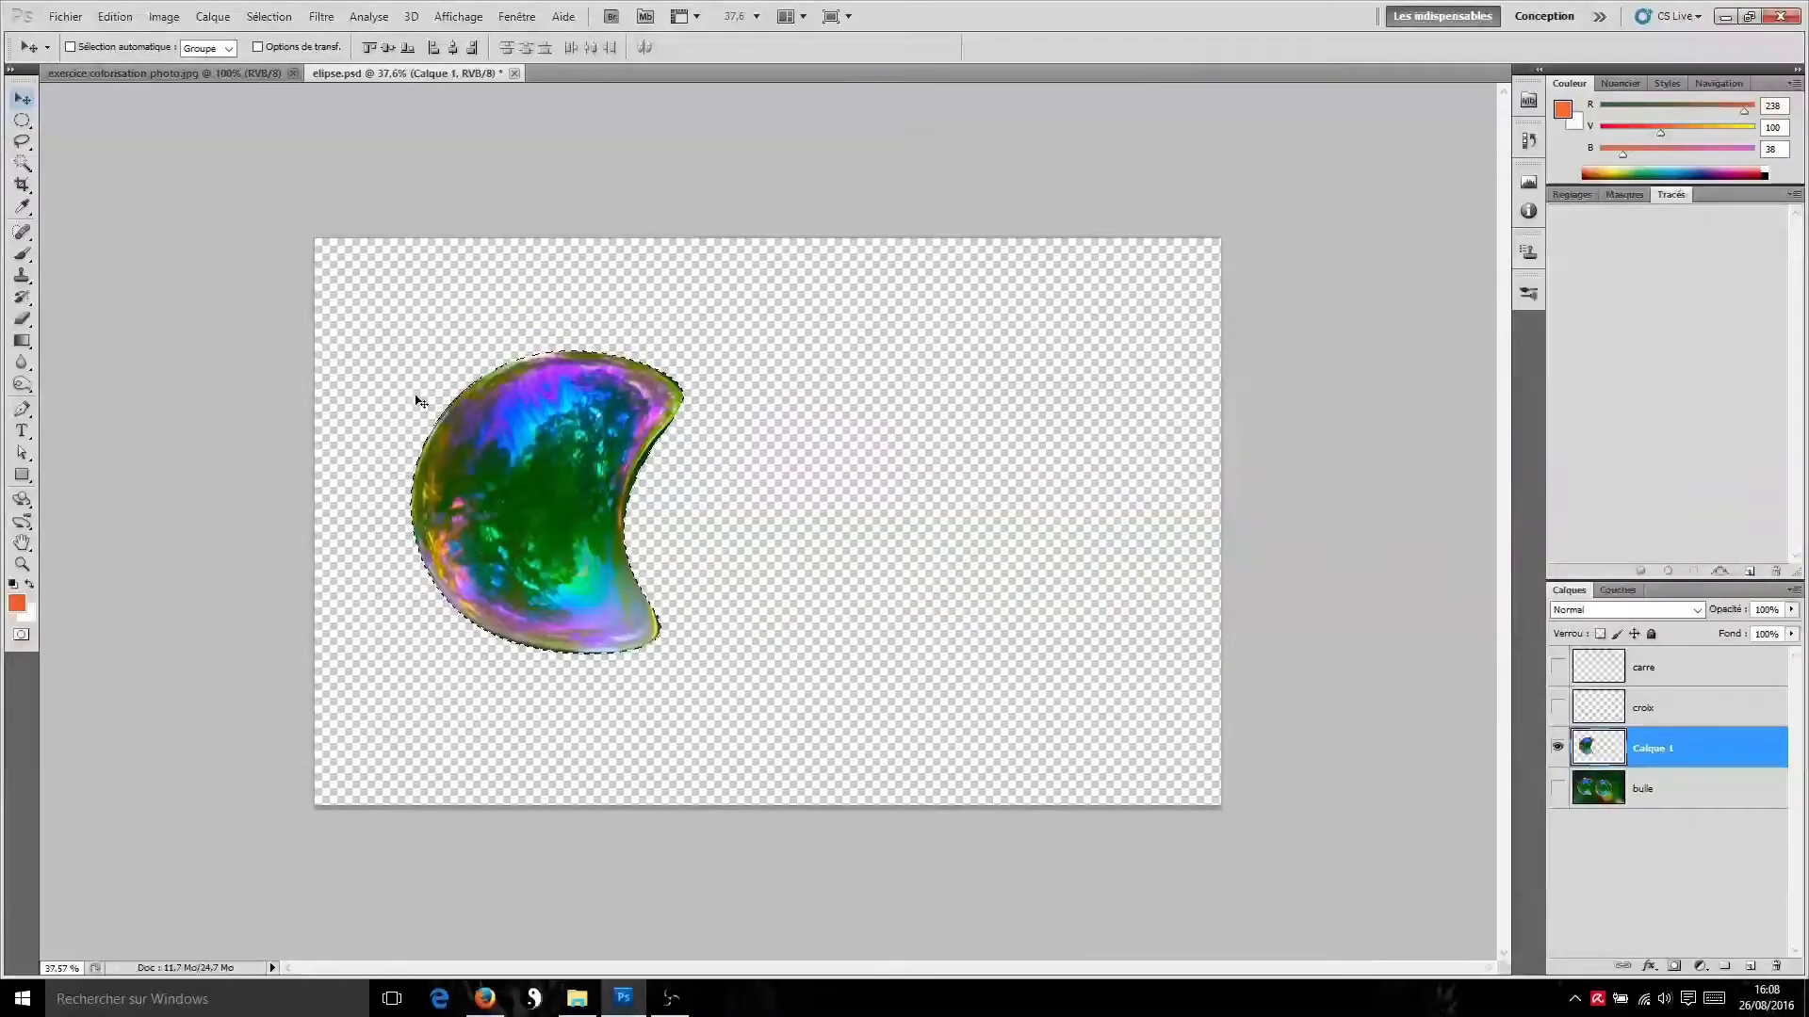
pyautogui.click(273, 15)
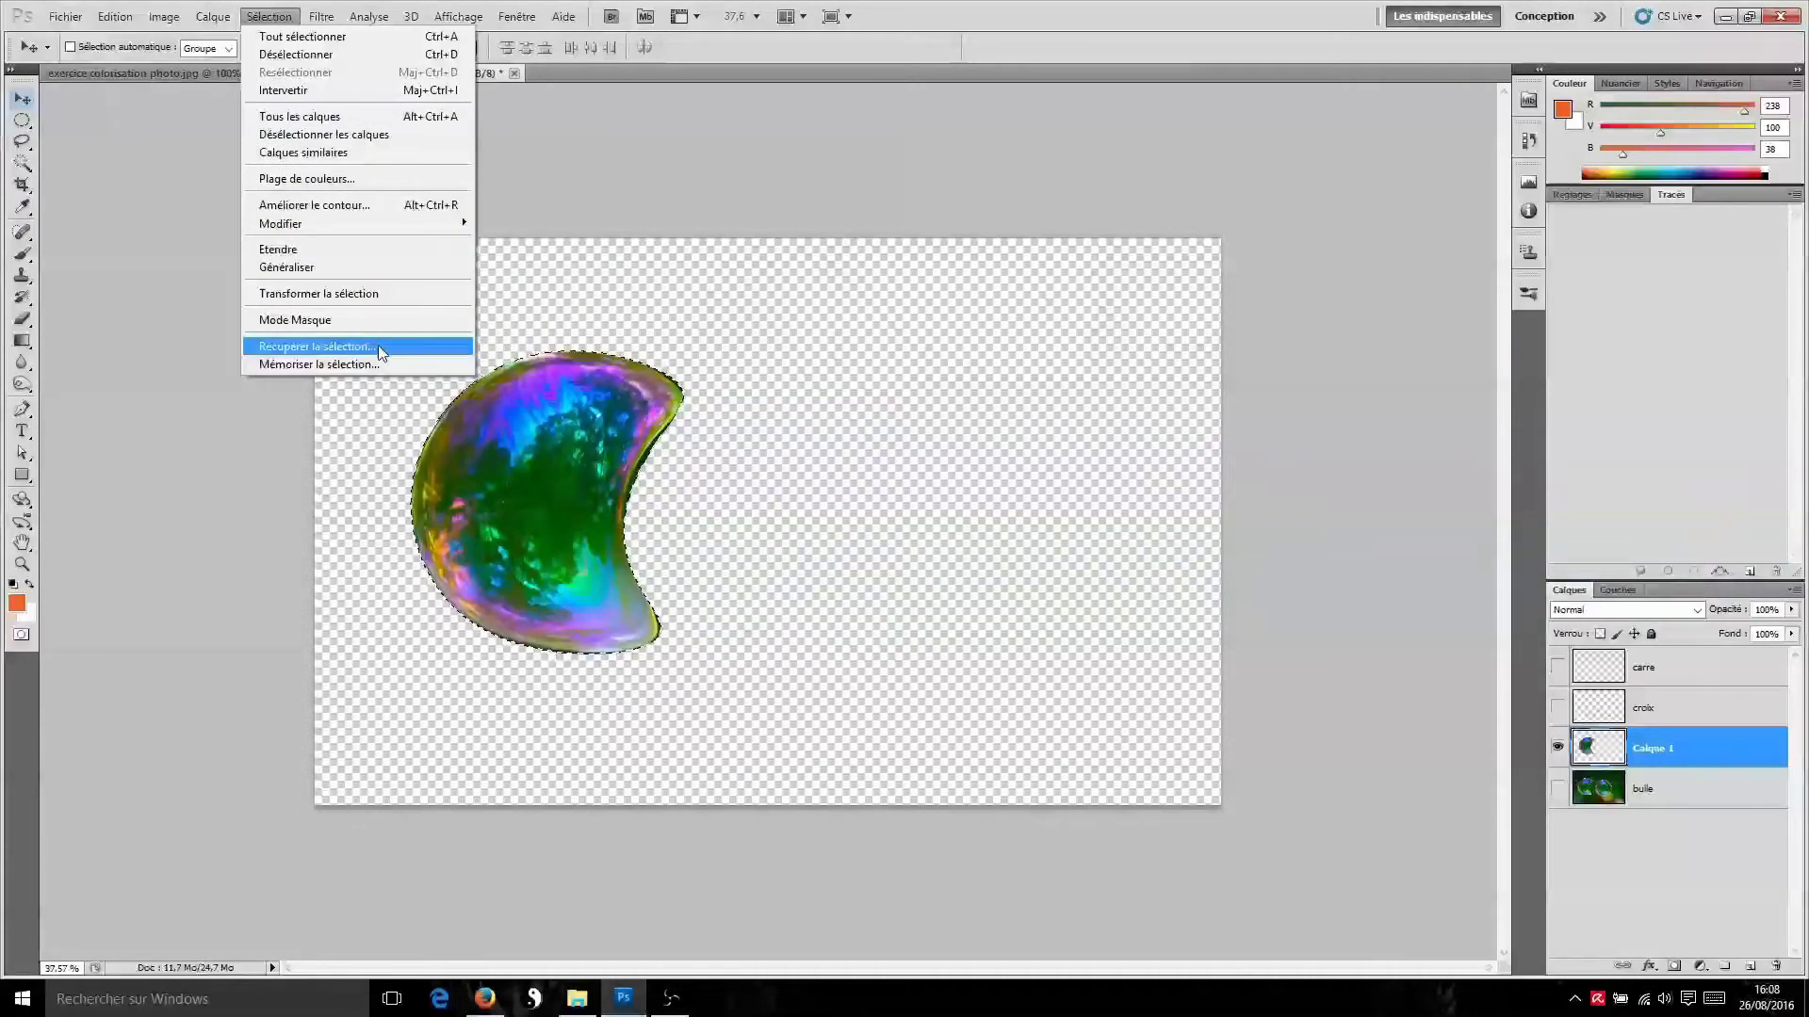
pyautogui.click(770, 548)
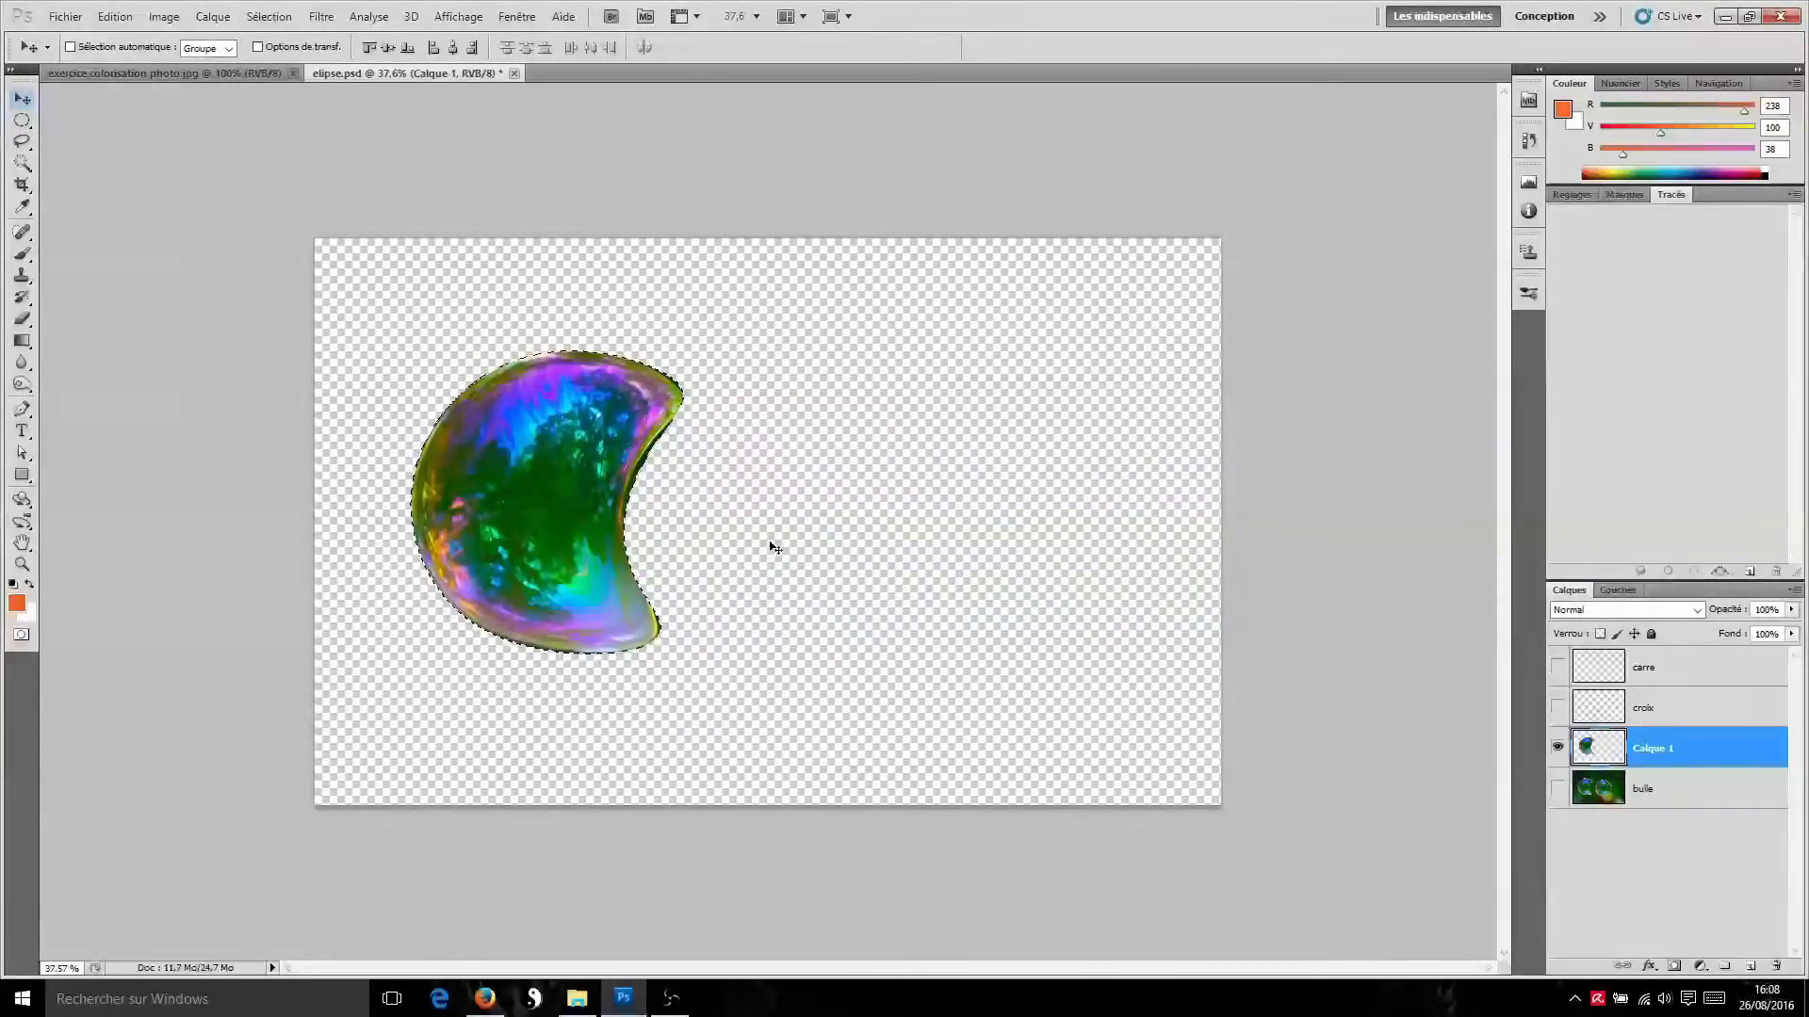
pyautogui.hotkey('ctrl', 'd')
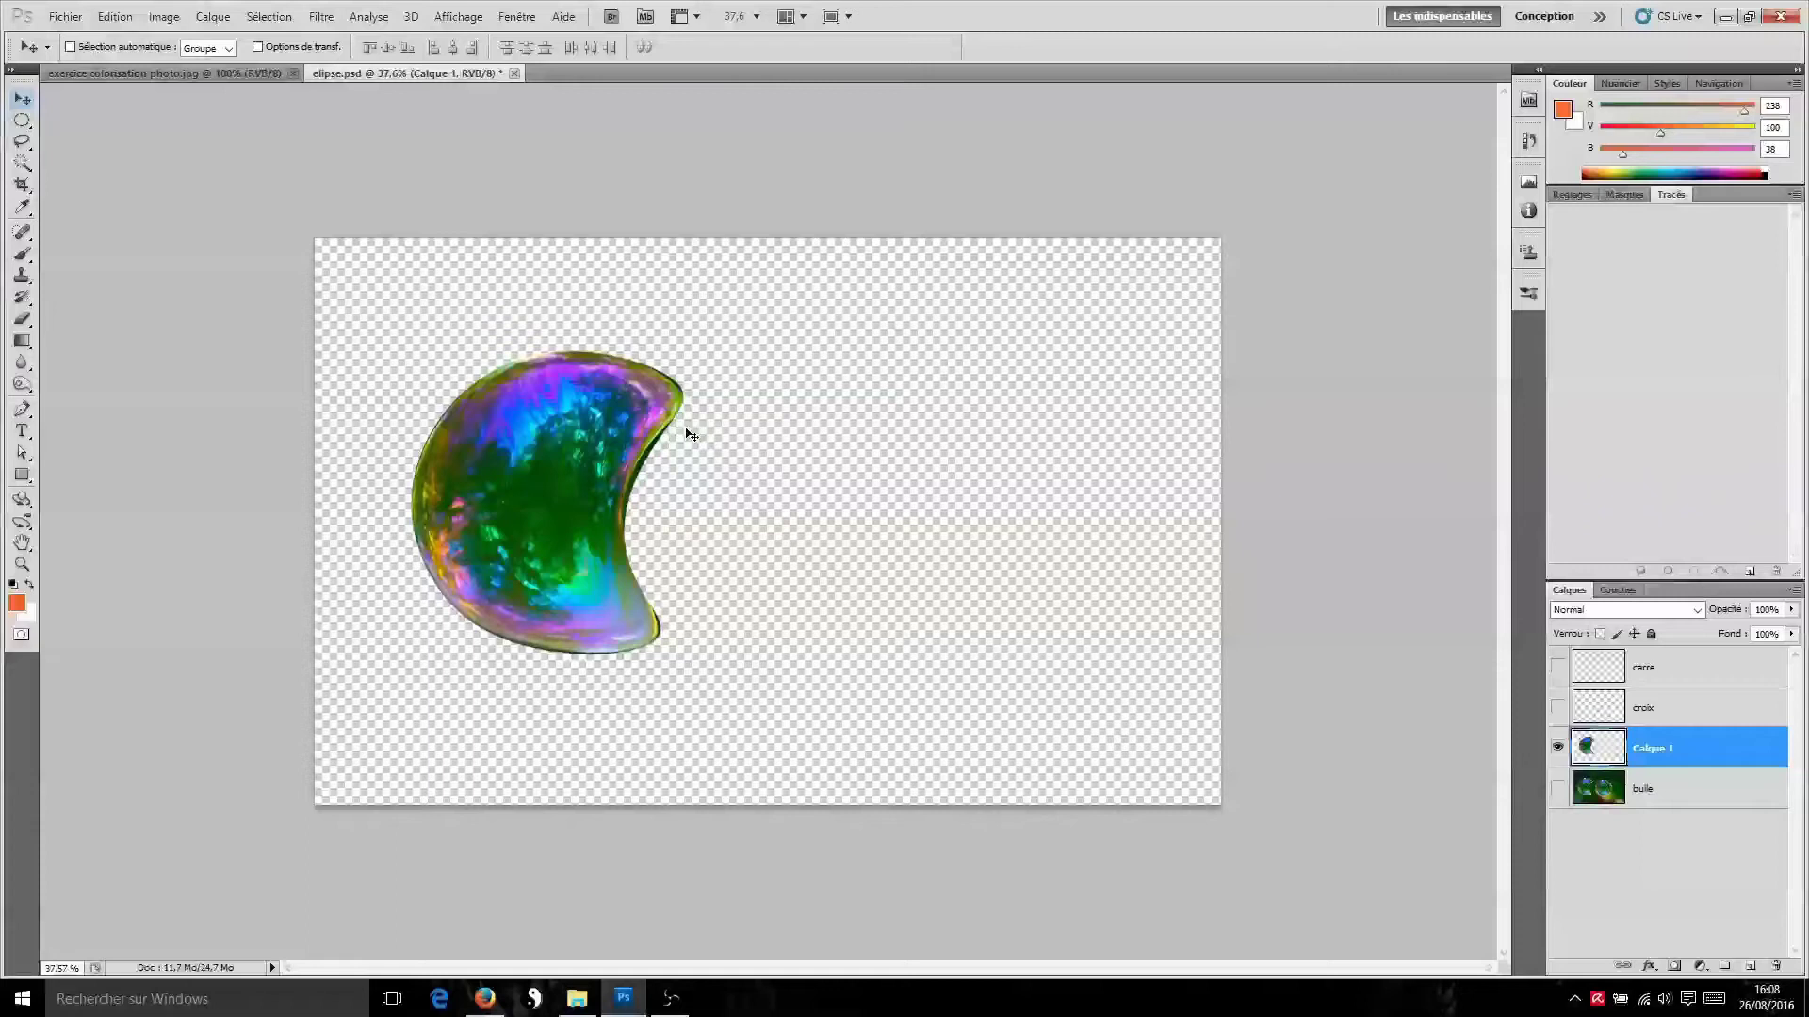
# Select the Calque 1 crescent's outline and save the selection in elipse.psd as a new channel named "selection"
pyautogui.keyDown('ctrl'); pyautogui.click(1602, 753); pyautogui.keyUp('ctrl')
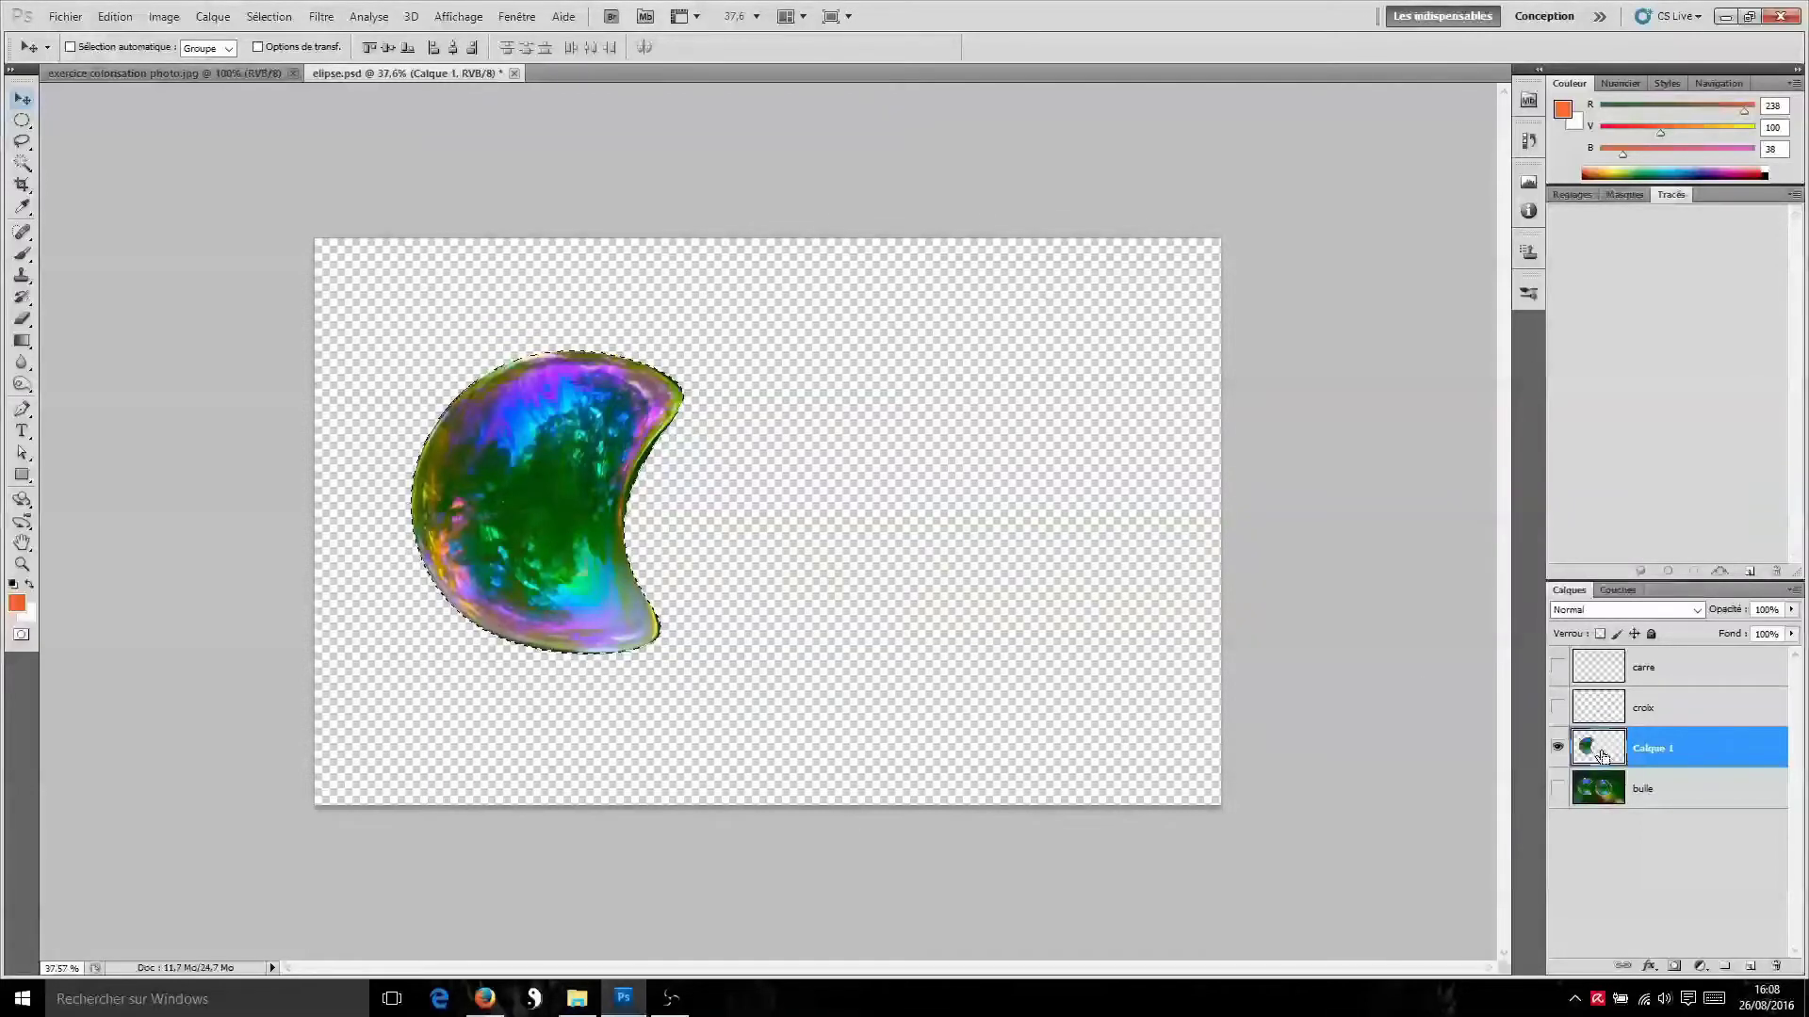
pyautogui.click(262, 19)
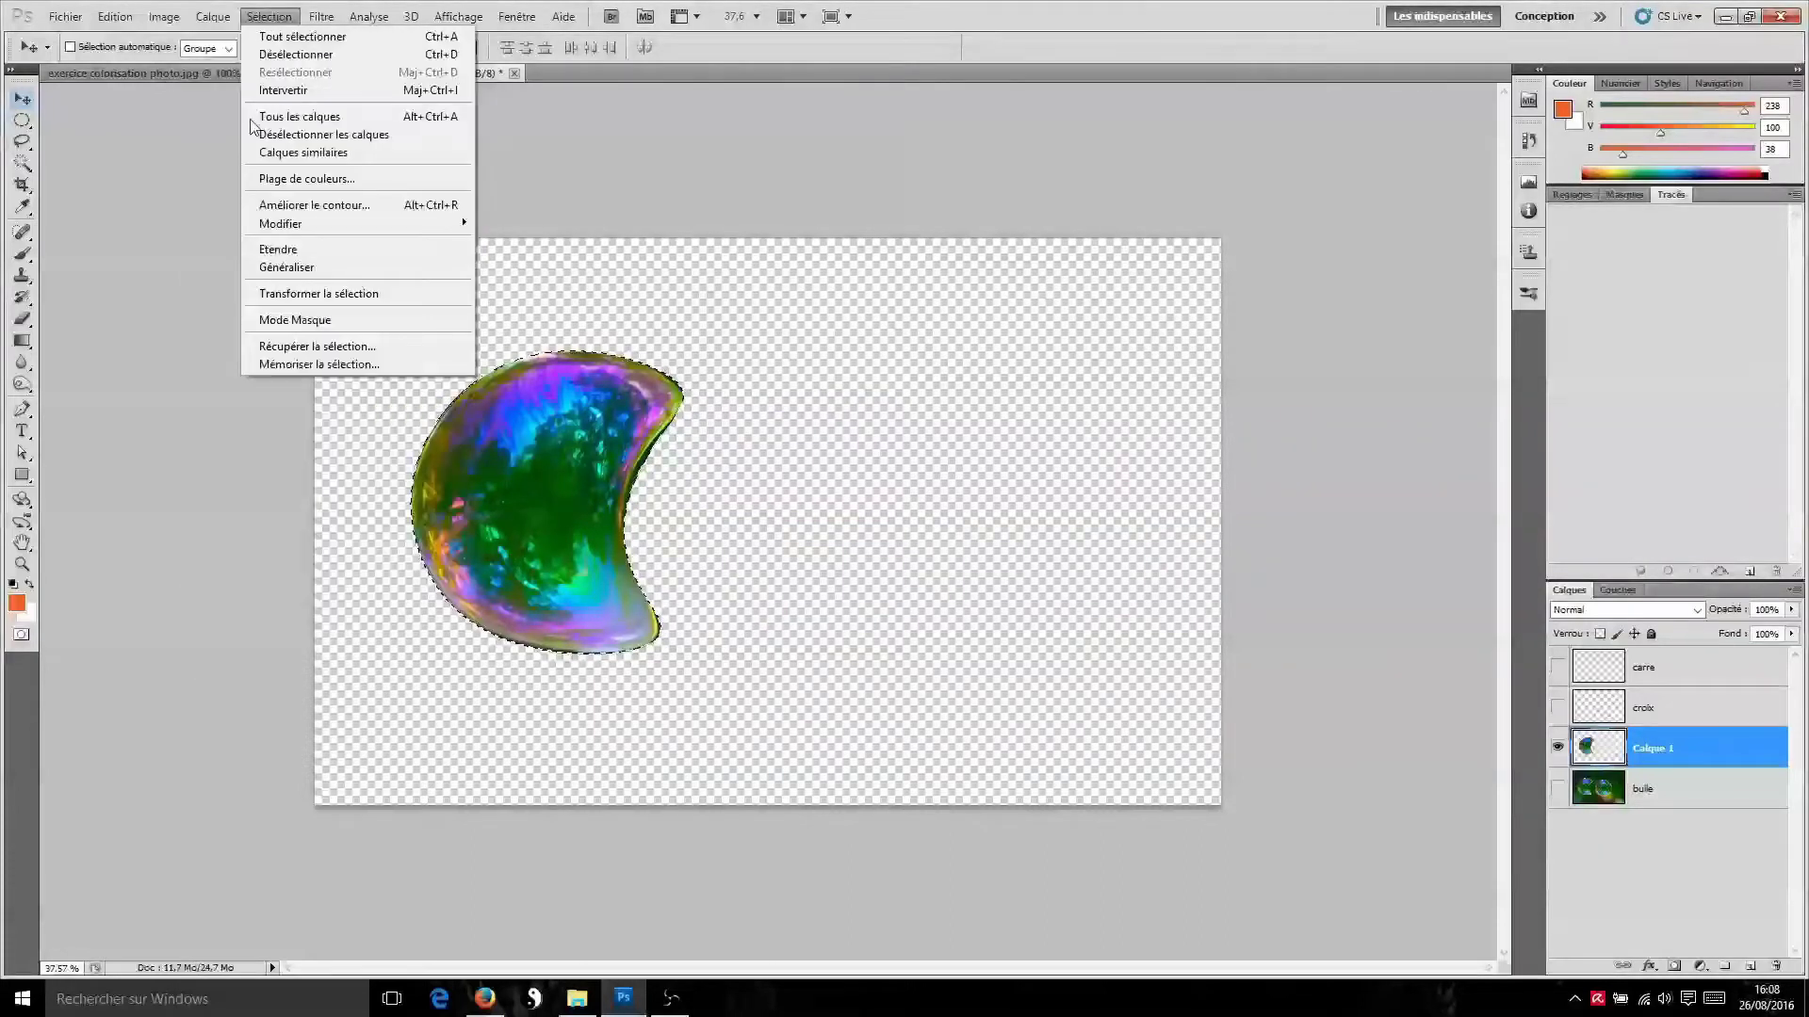
pyautogui.click(305, 367)
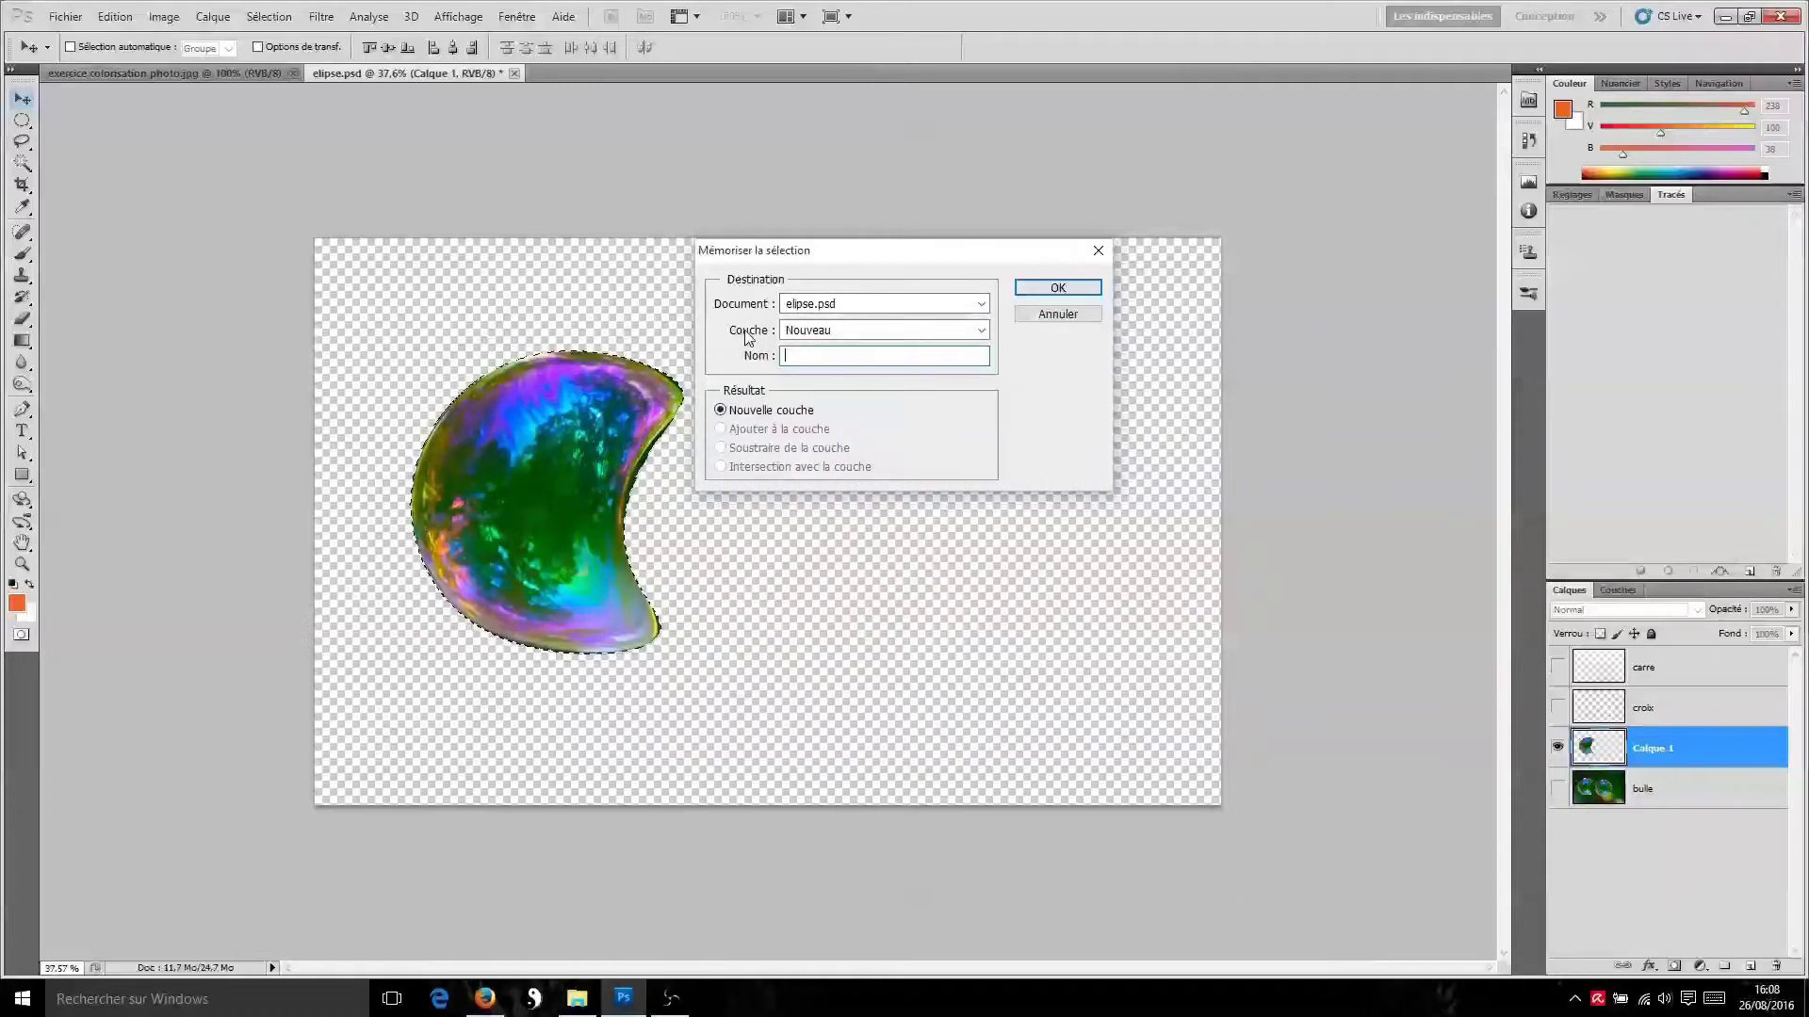
pyautogui.click(938, 332)
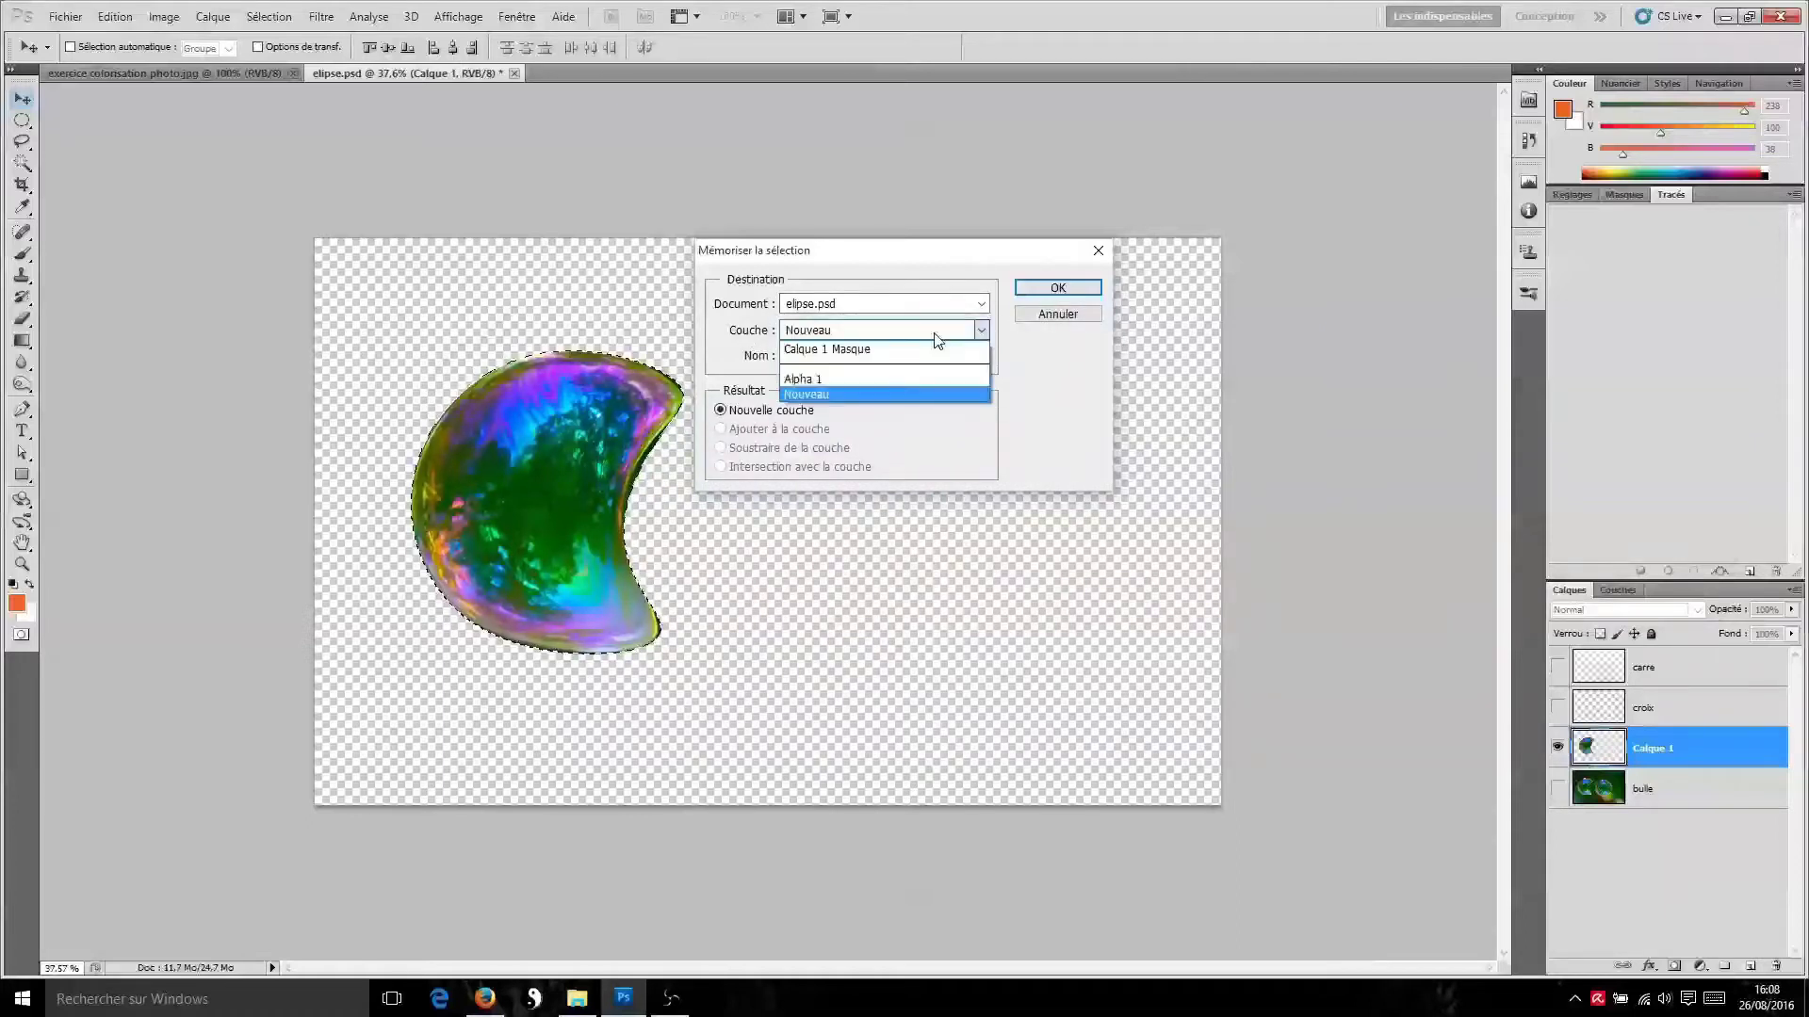
pyautogui.click(837, 397)
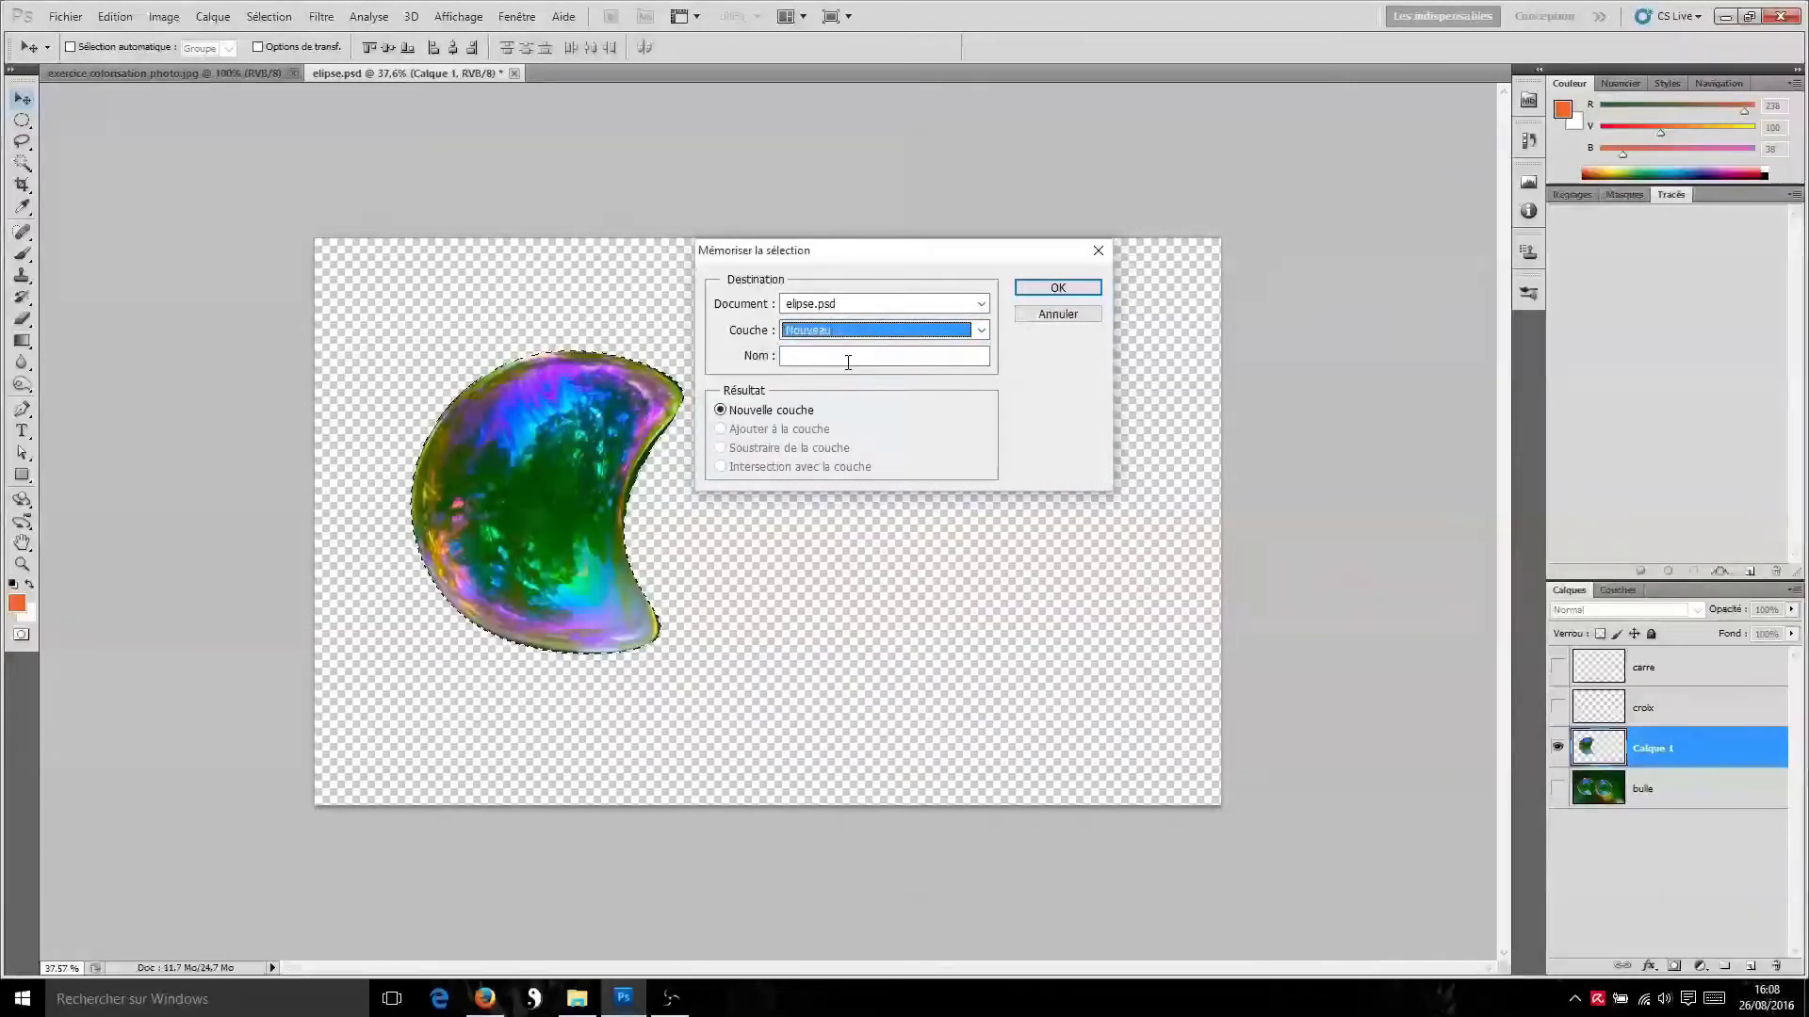
pyautogui.click(848, 362)
pyautogui.write('sel')
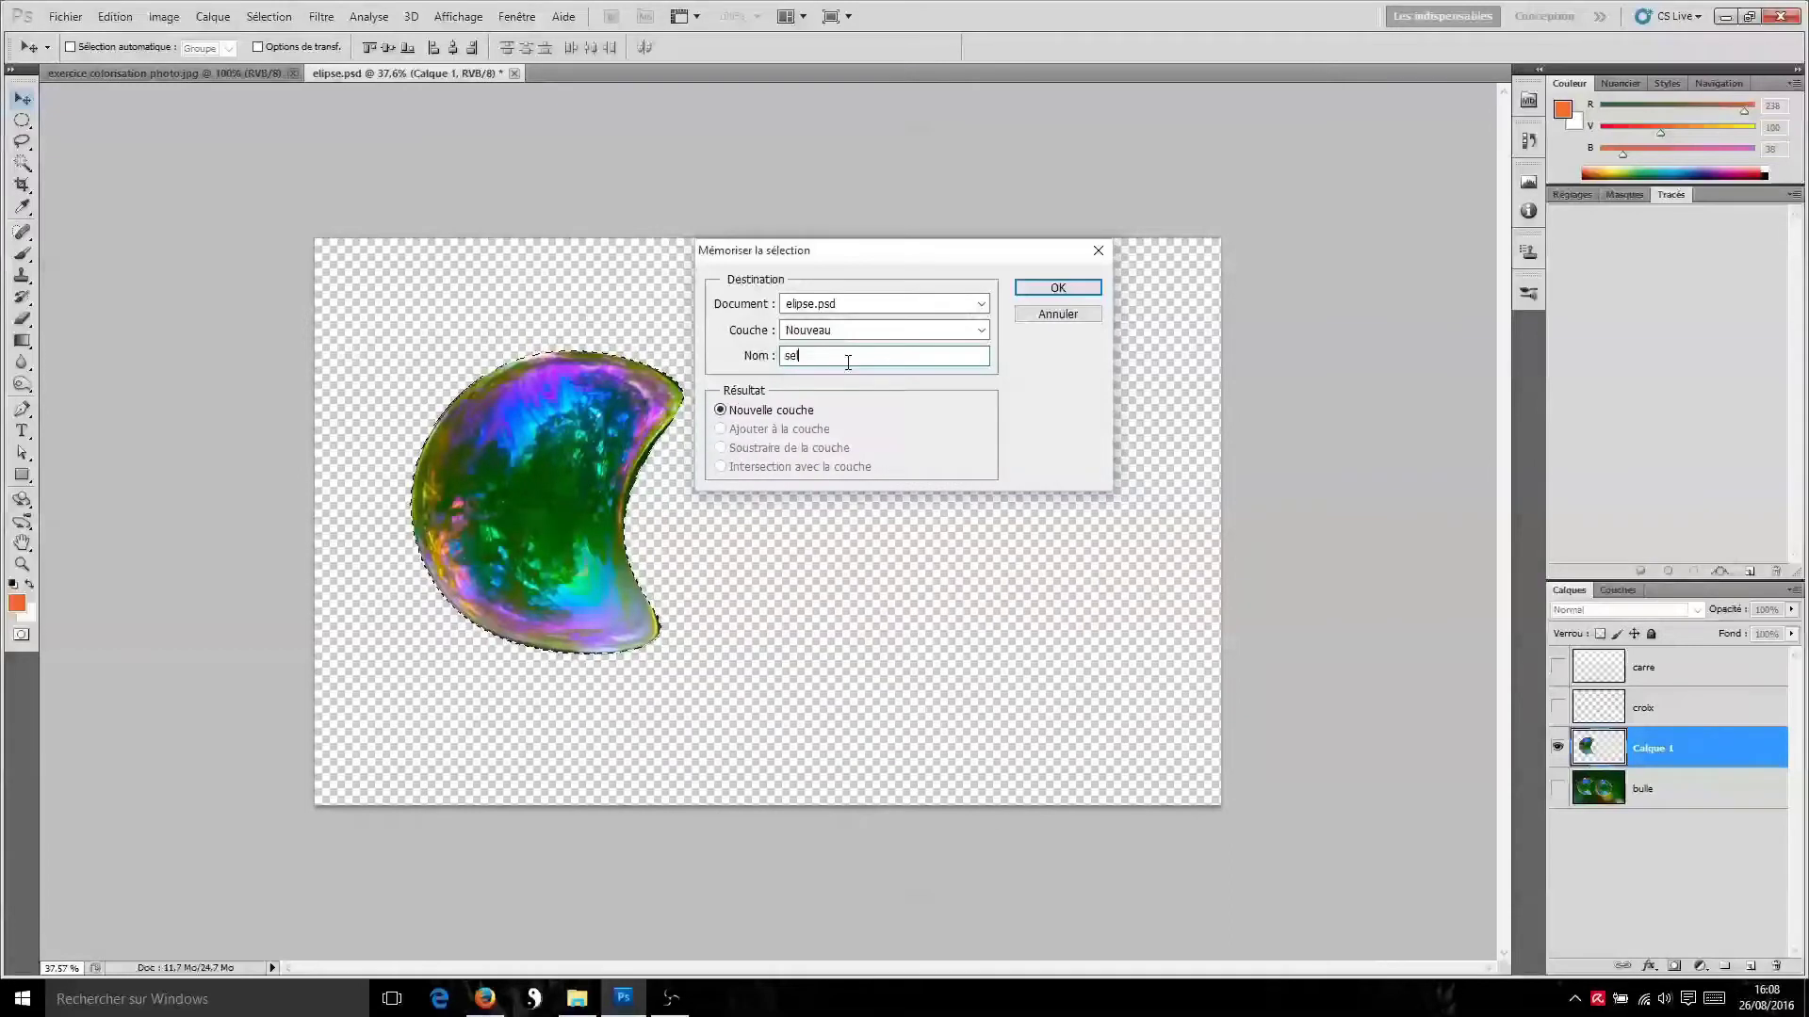
pyautogui.write('ection')
pyautogui.click(1055, 289)
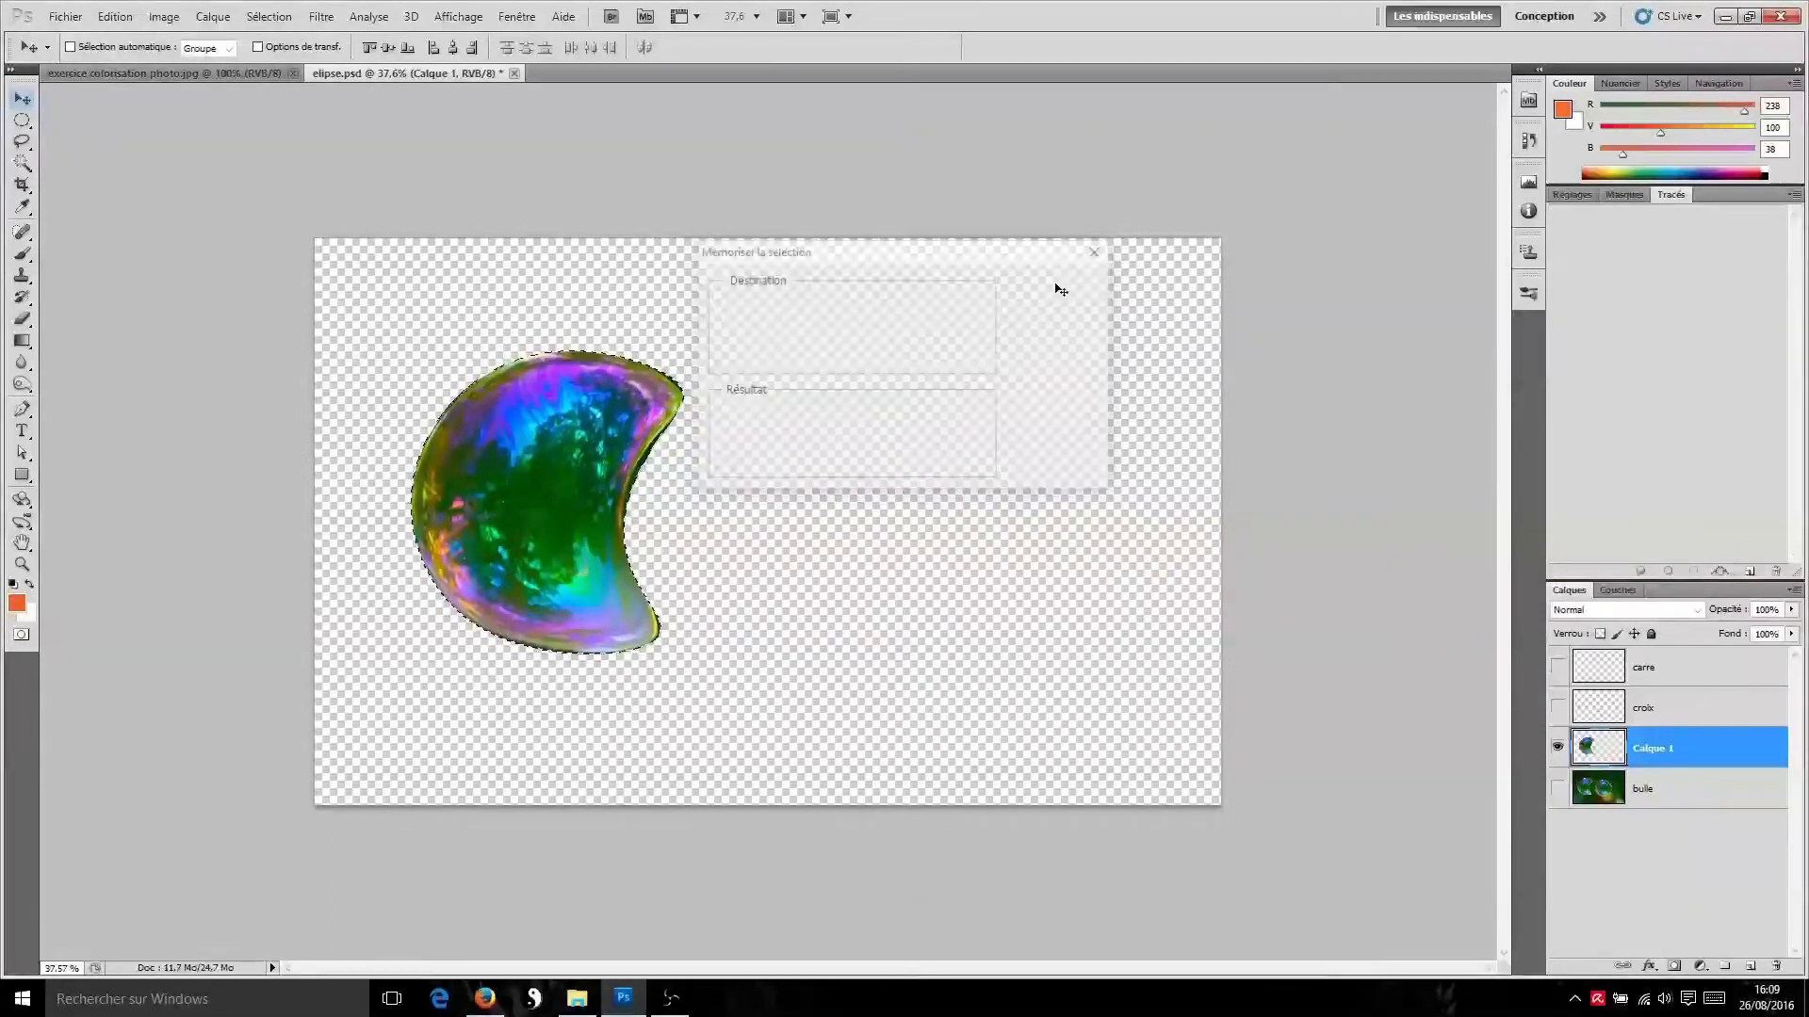
# Deselect the crescent, reload its outline from the saved "selection" alpha channel, and return to the layer list
pyautogui.click(1617, 591)
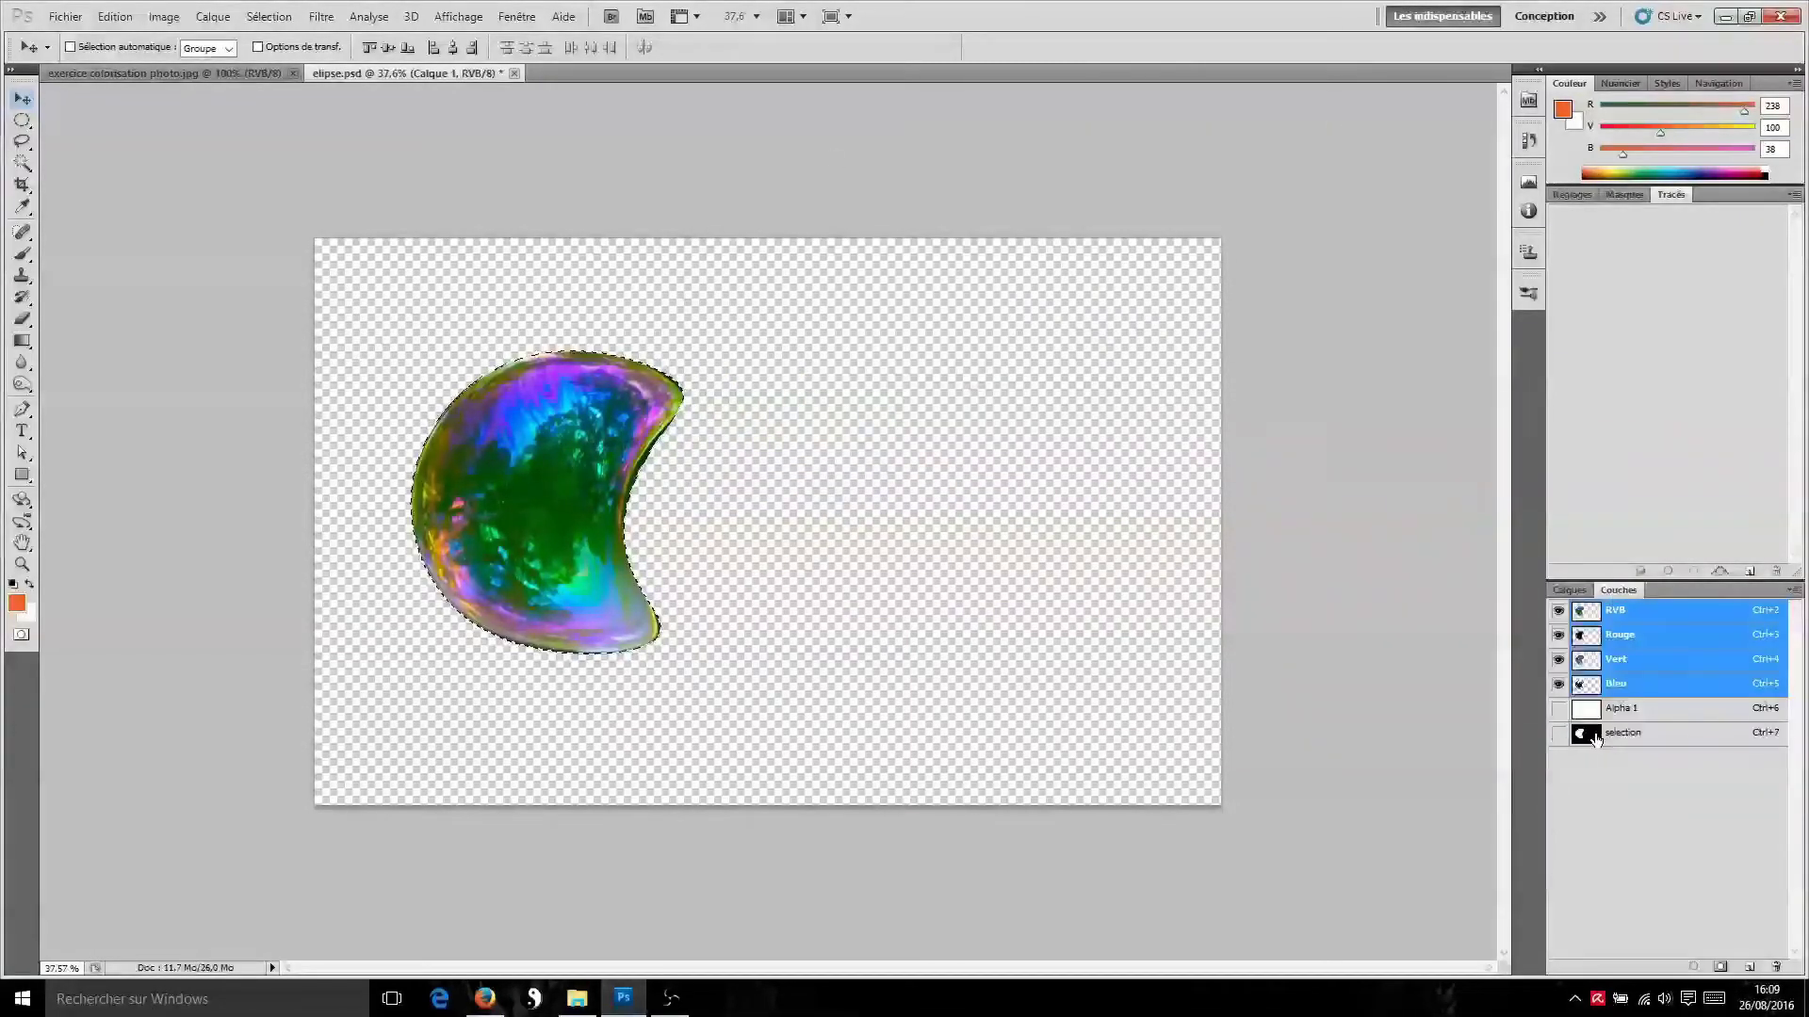
pyautogui.hotkey('ctrl', 'd')
pyautogui.keyDown('ctrl'); pyautogui.click(1588, 736); pyautogui.keyUp('ctrl')
pyautogui.click(1568, 590)
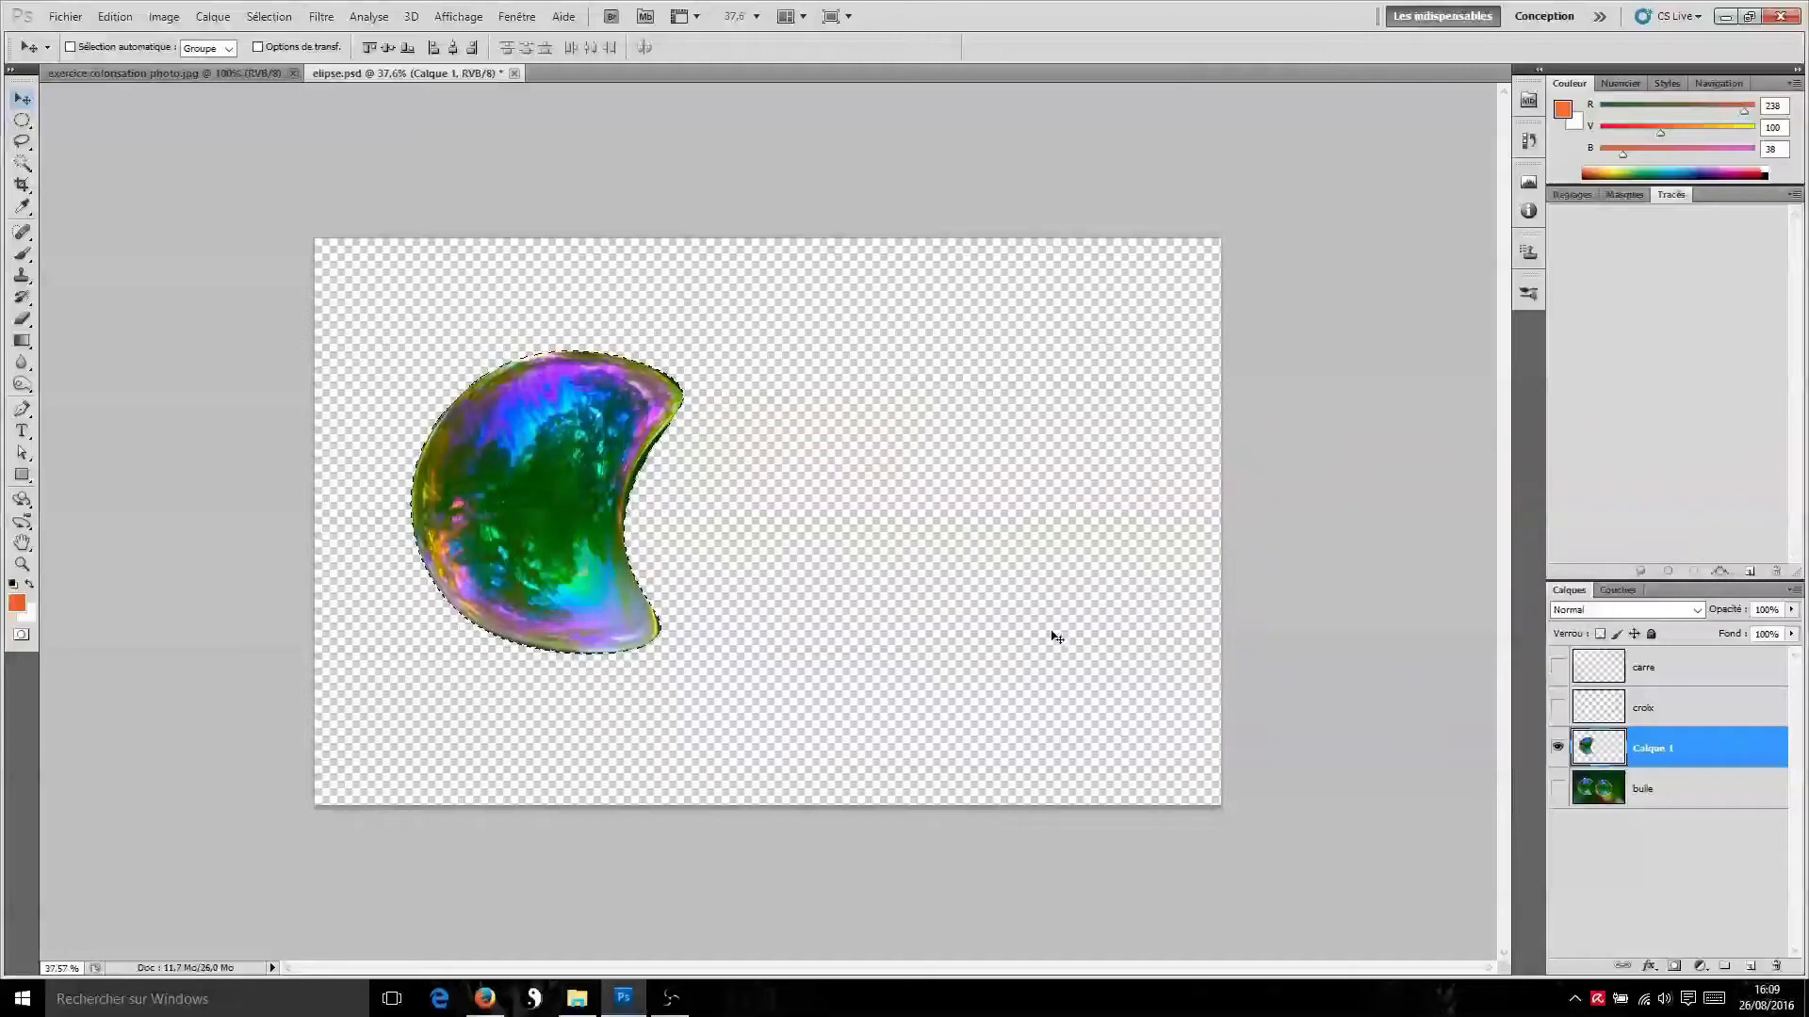
# Save and close elipse.psd, and reopen the file
pyautogui.hotkey('ctrl', 's')
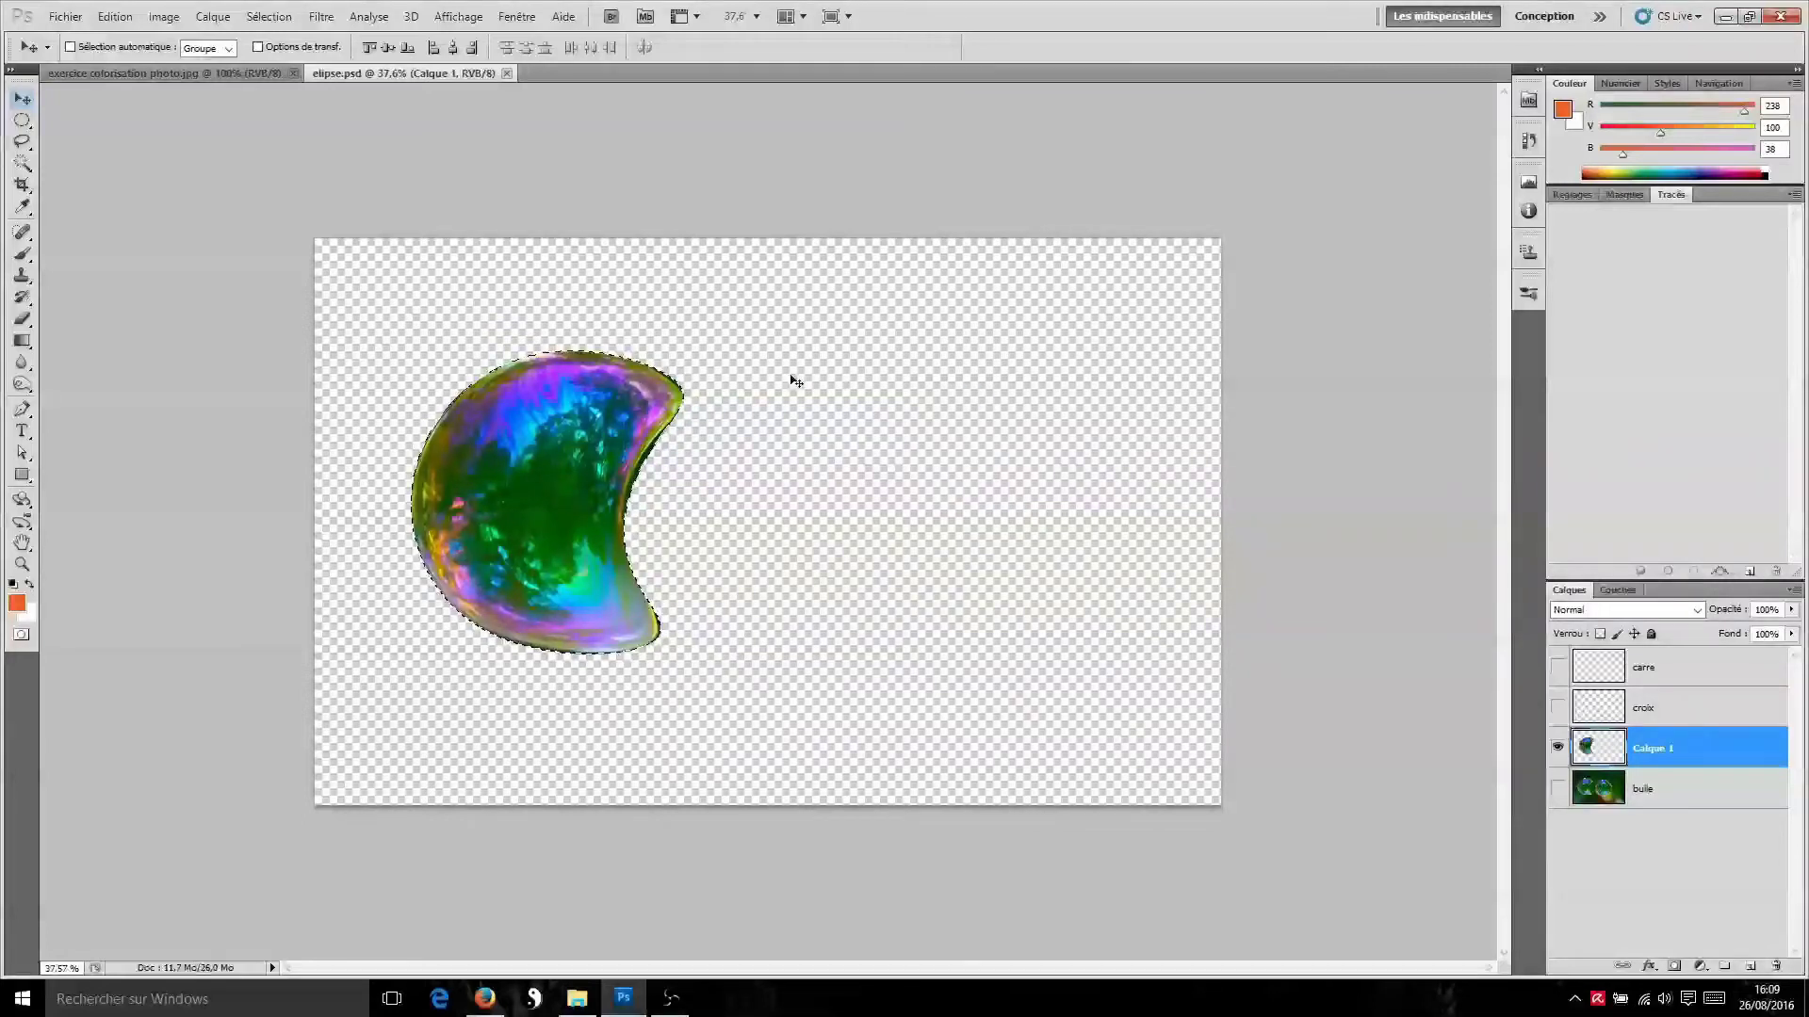
pyautogui.click(506, 73)
pyautogui.click(66, 17)
pyautogui.click(80, 53)
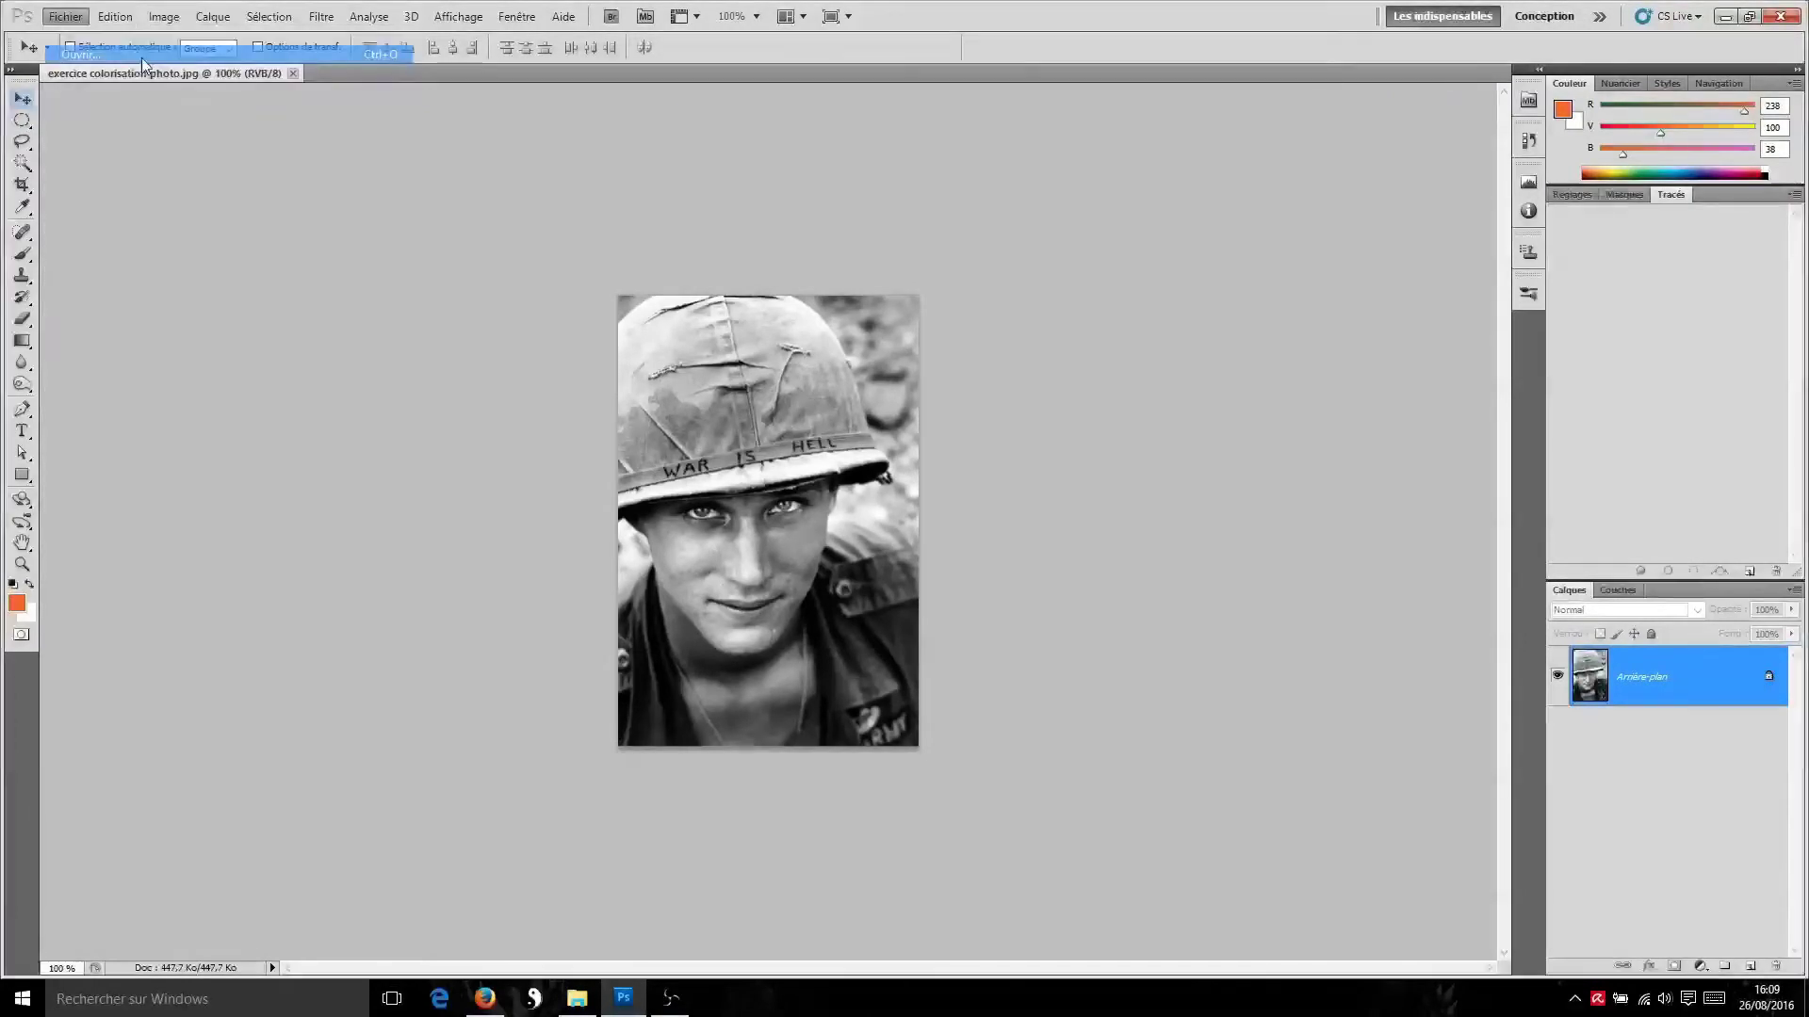
pyautogui.click(1075, 243)
pyautogui.click(1211, 515)
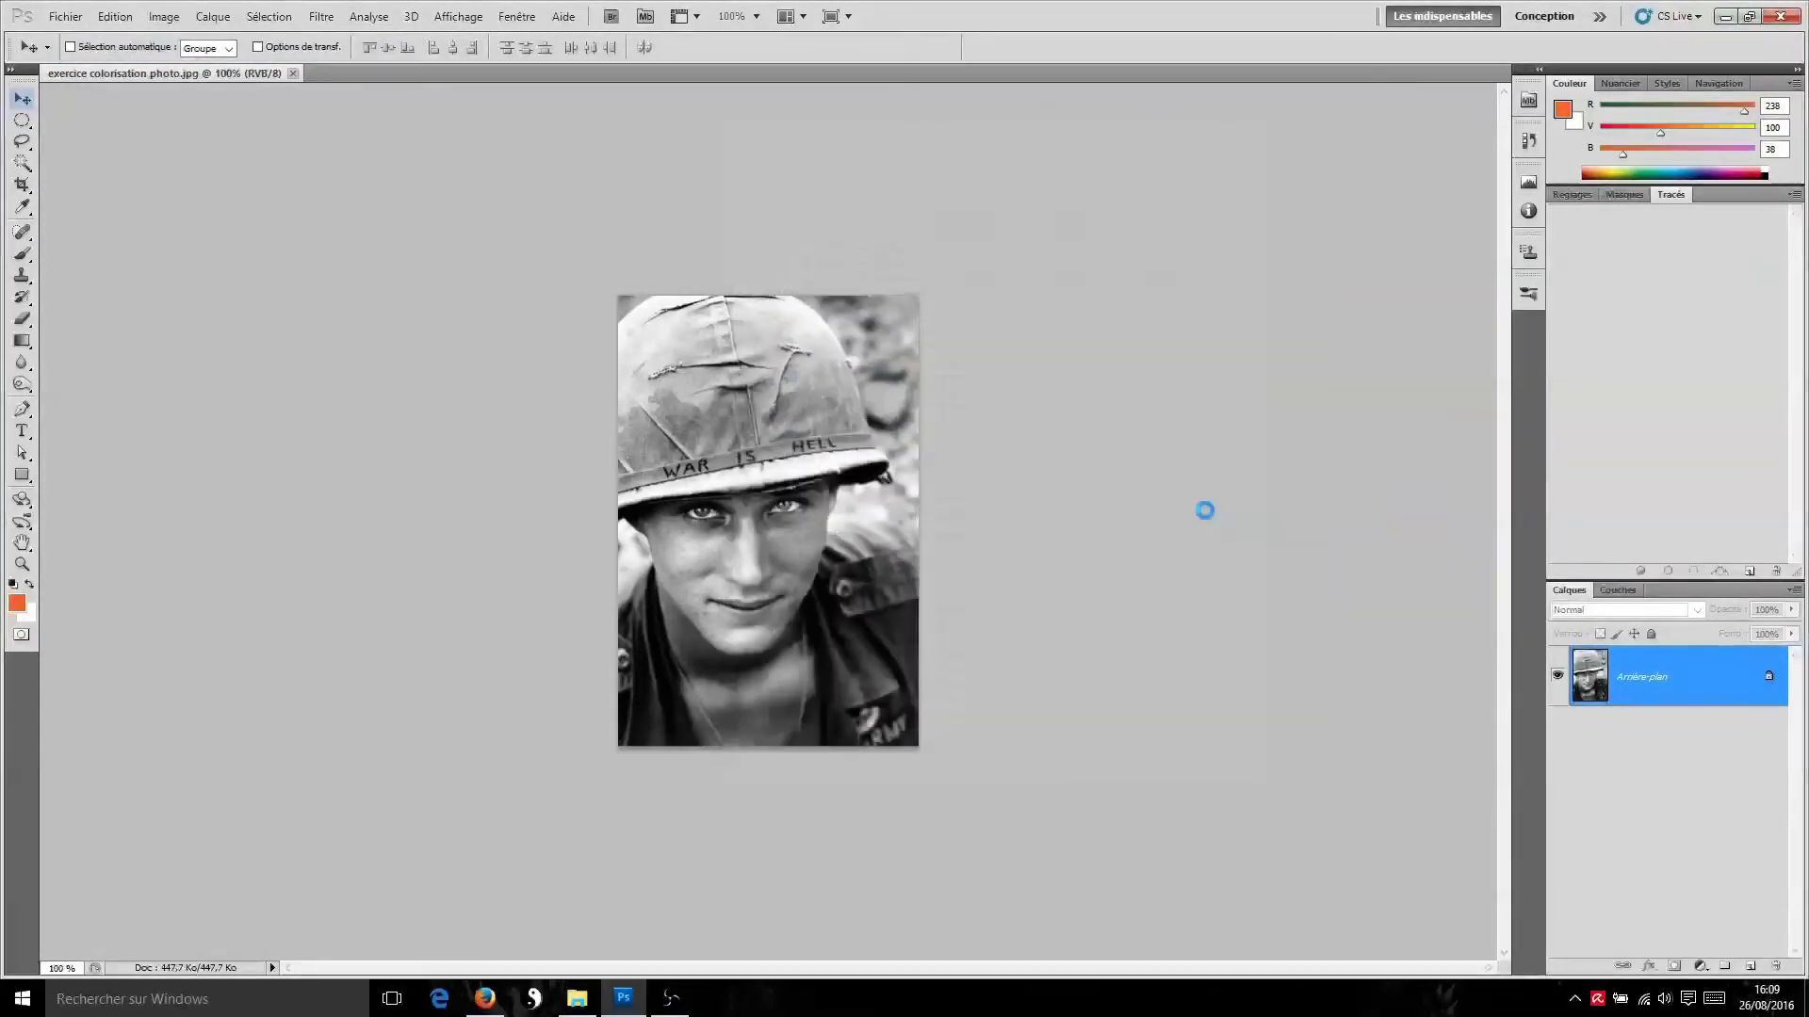
# Load the saved "selection" channel of elipse.psd as a new selection around the crescent
pyautogui.click(271, 17)
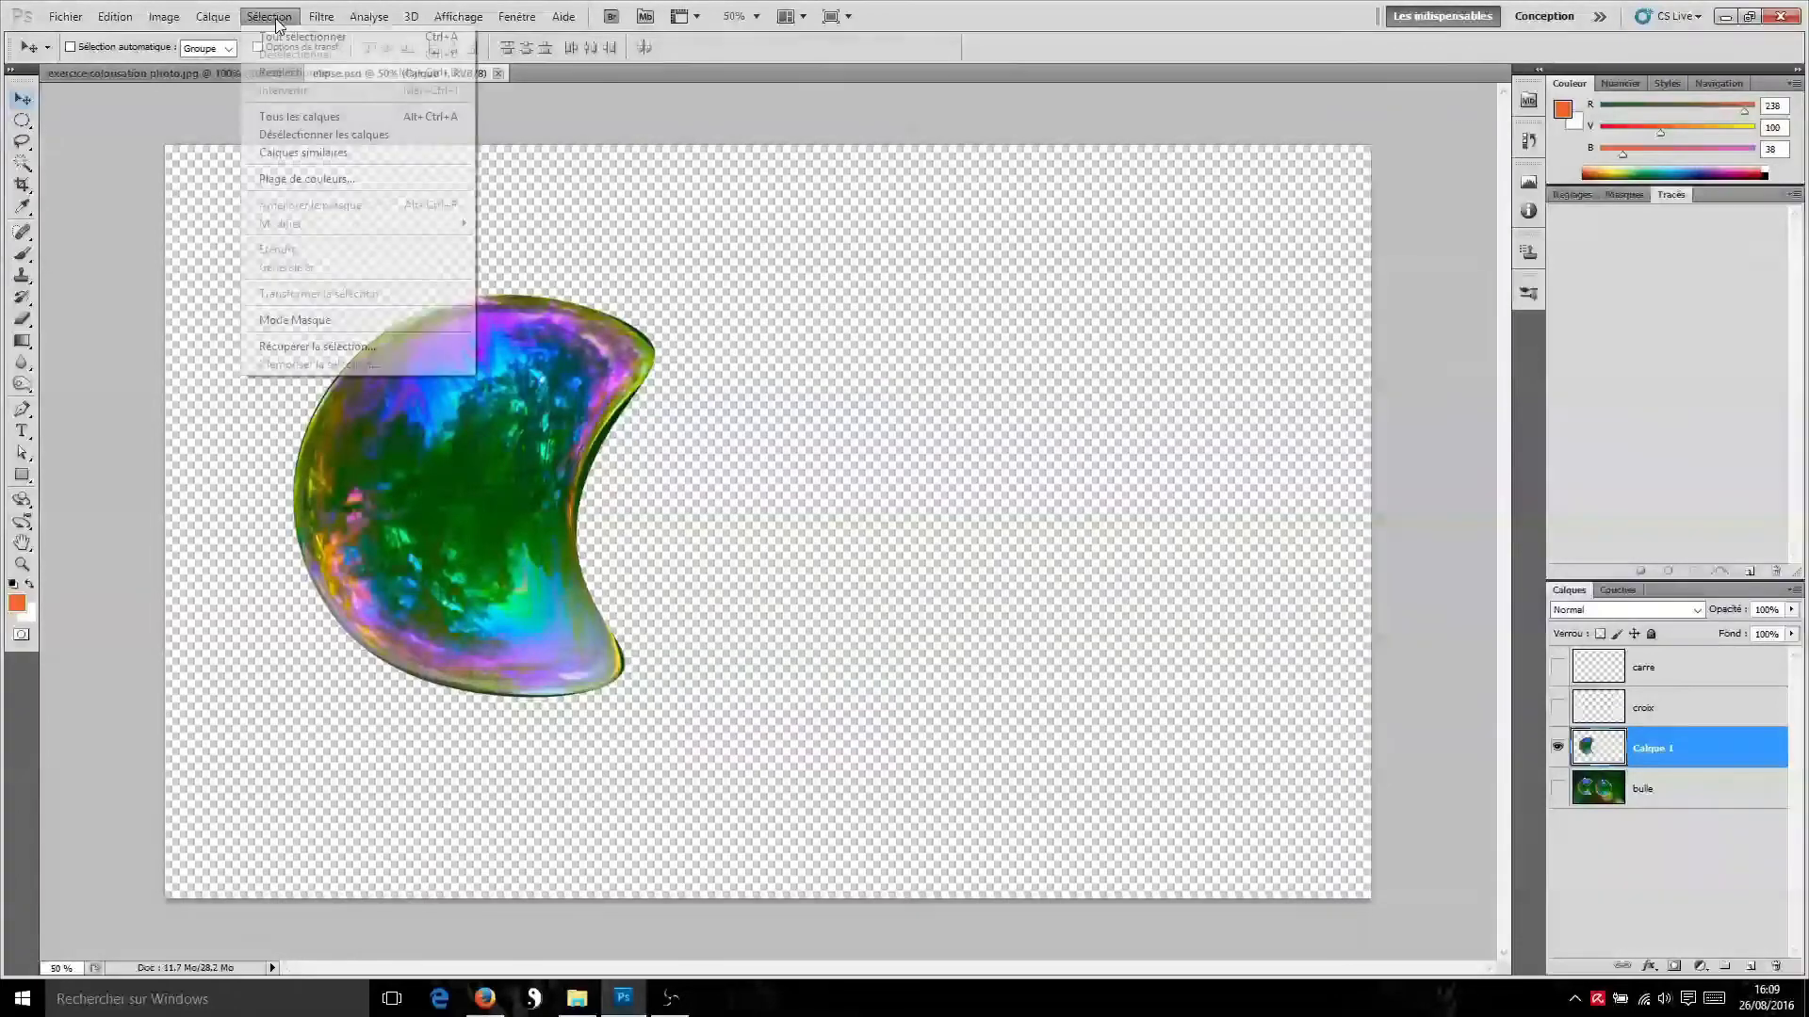
pyautogui.click(301, 347)
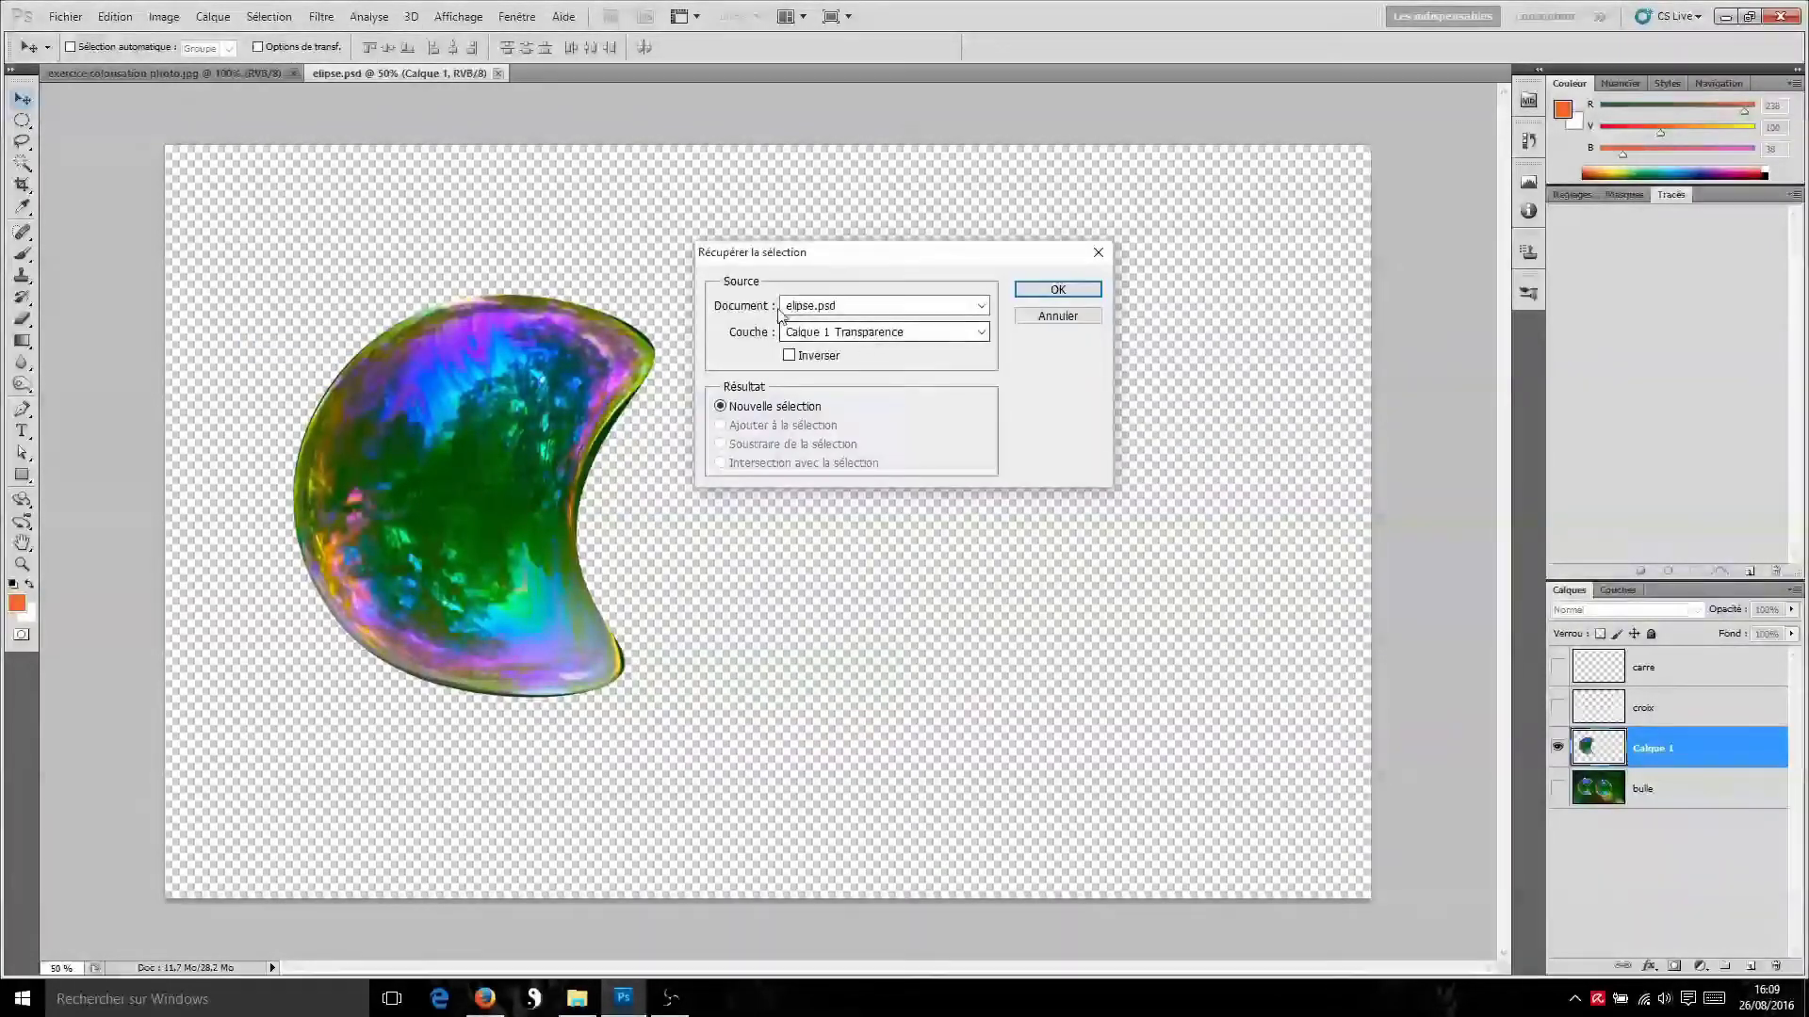
pyautogui.click(820, 332)
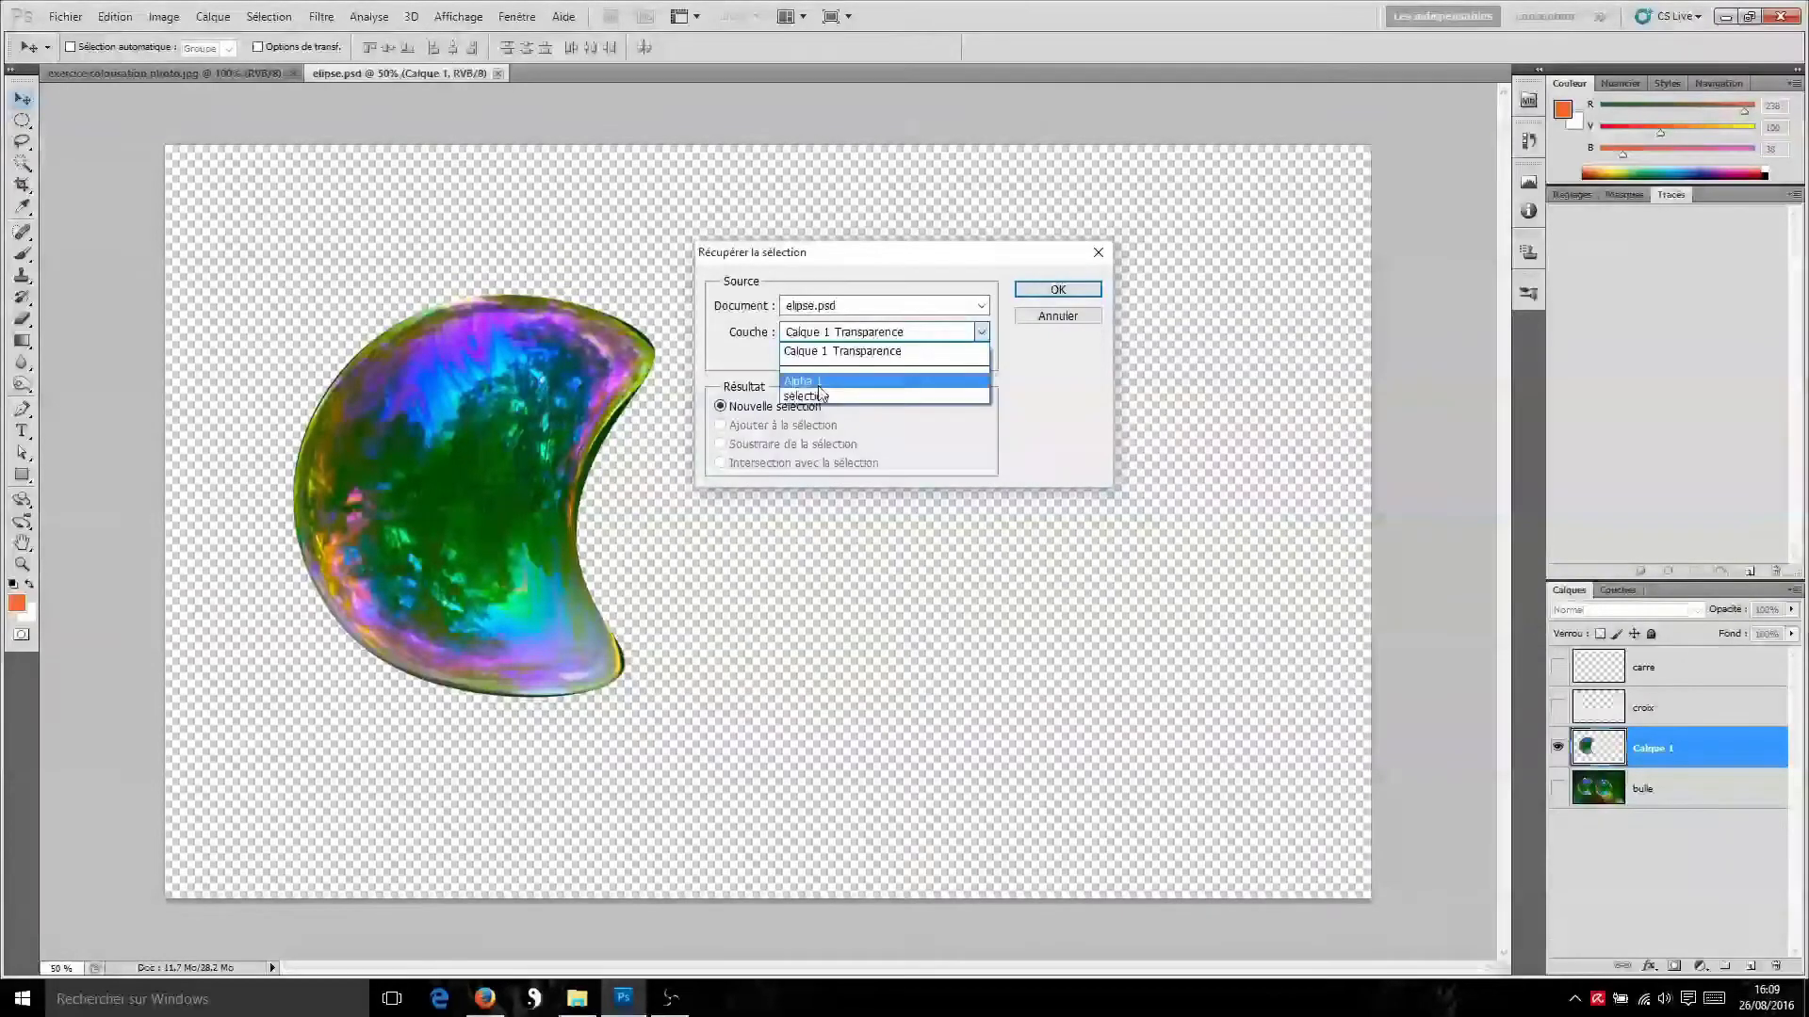
pyautogui.click(829, 351)
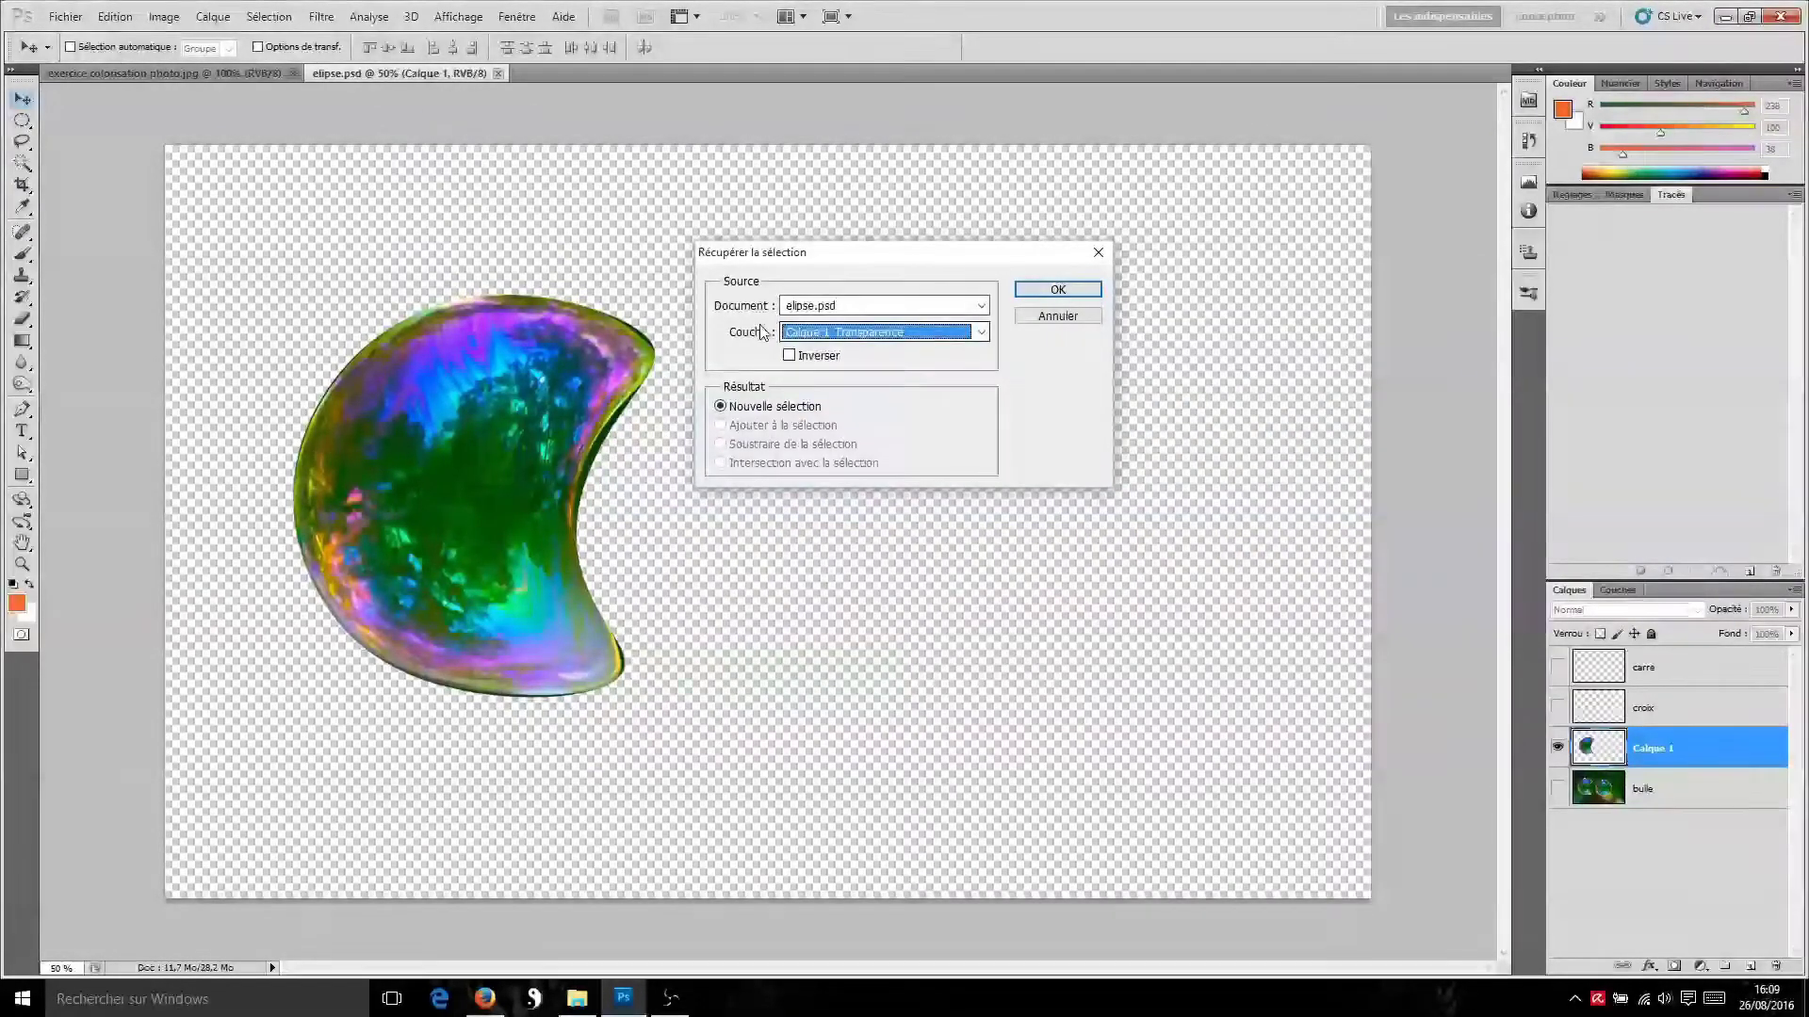
pyautogui.click(812, 333)
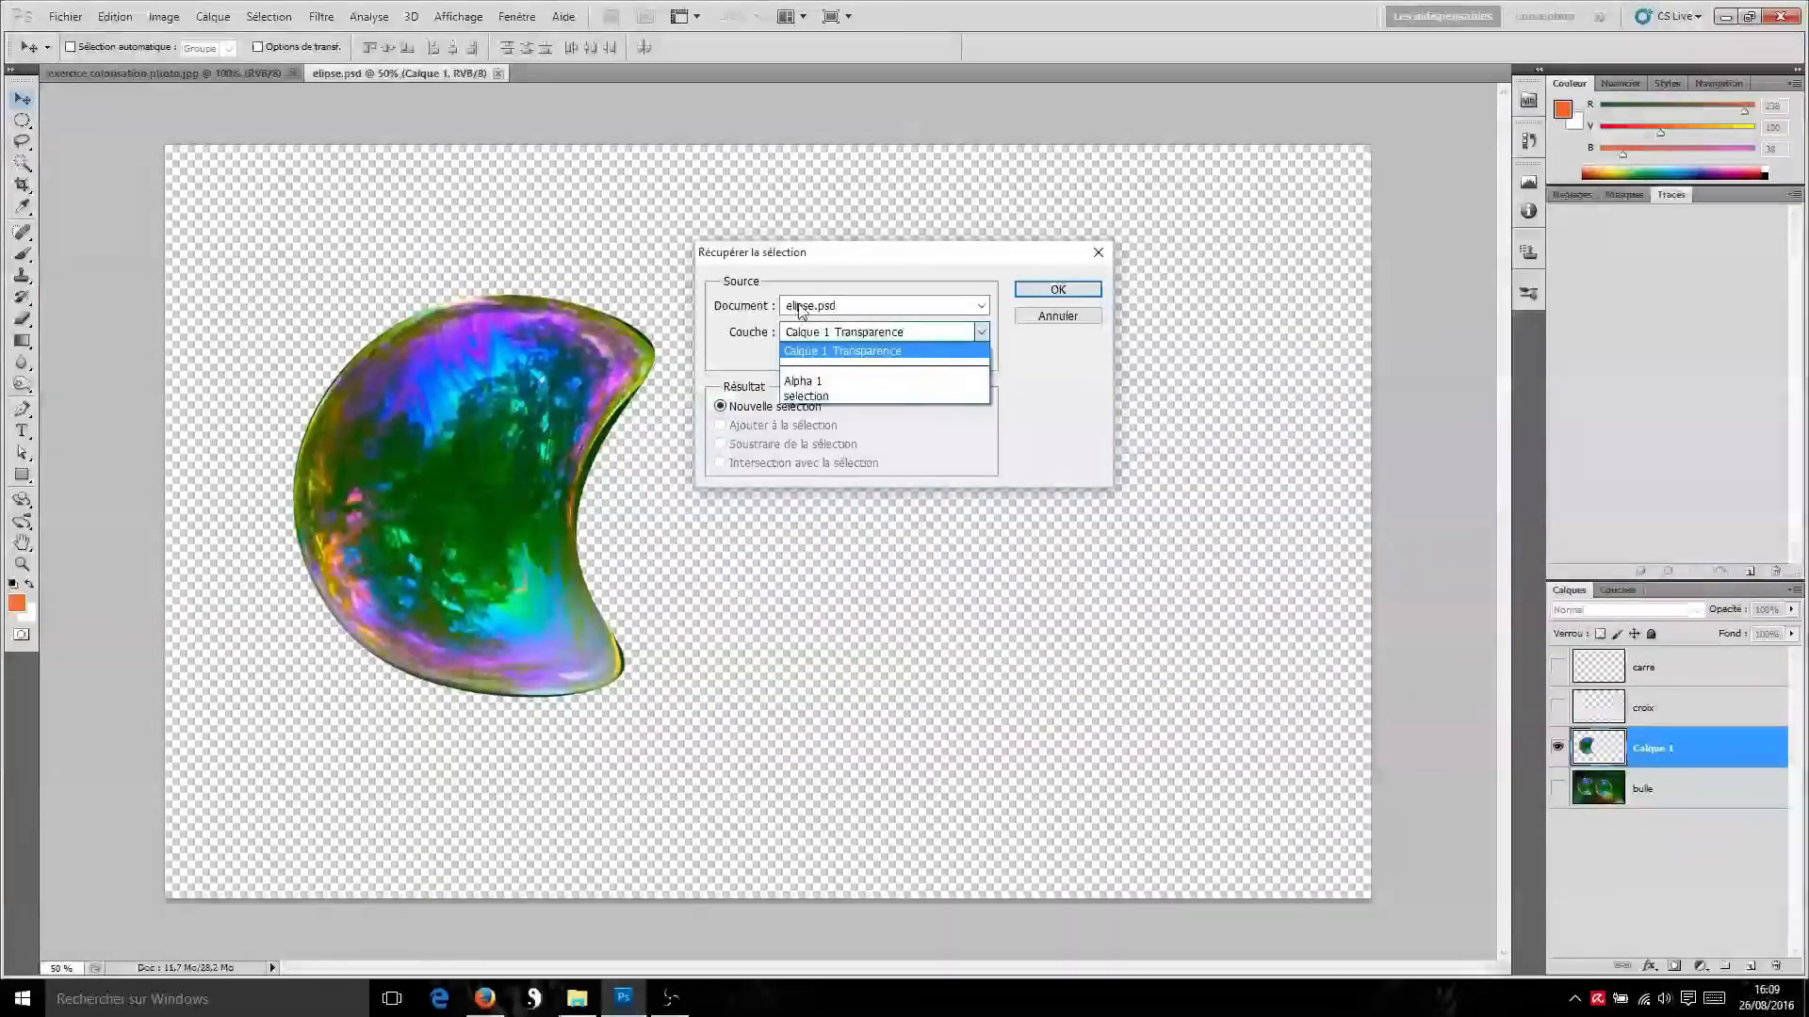
pyautogui.click(823, 399)
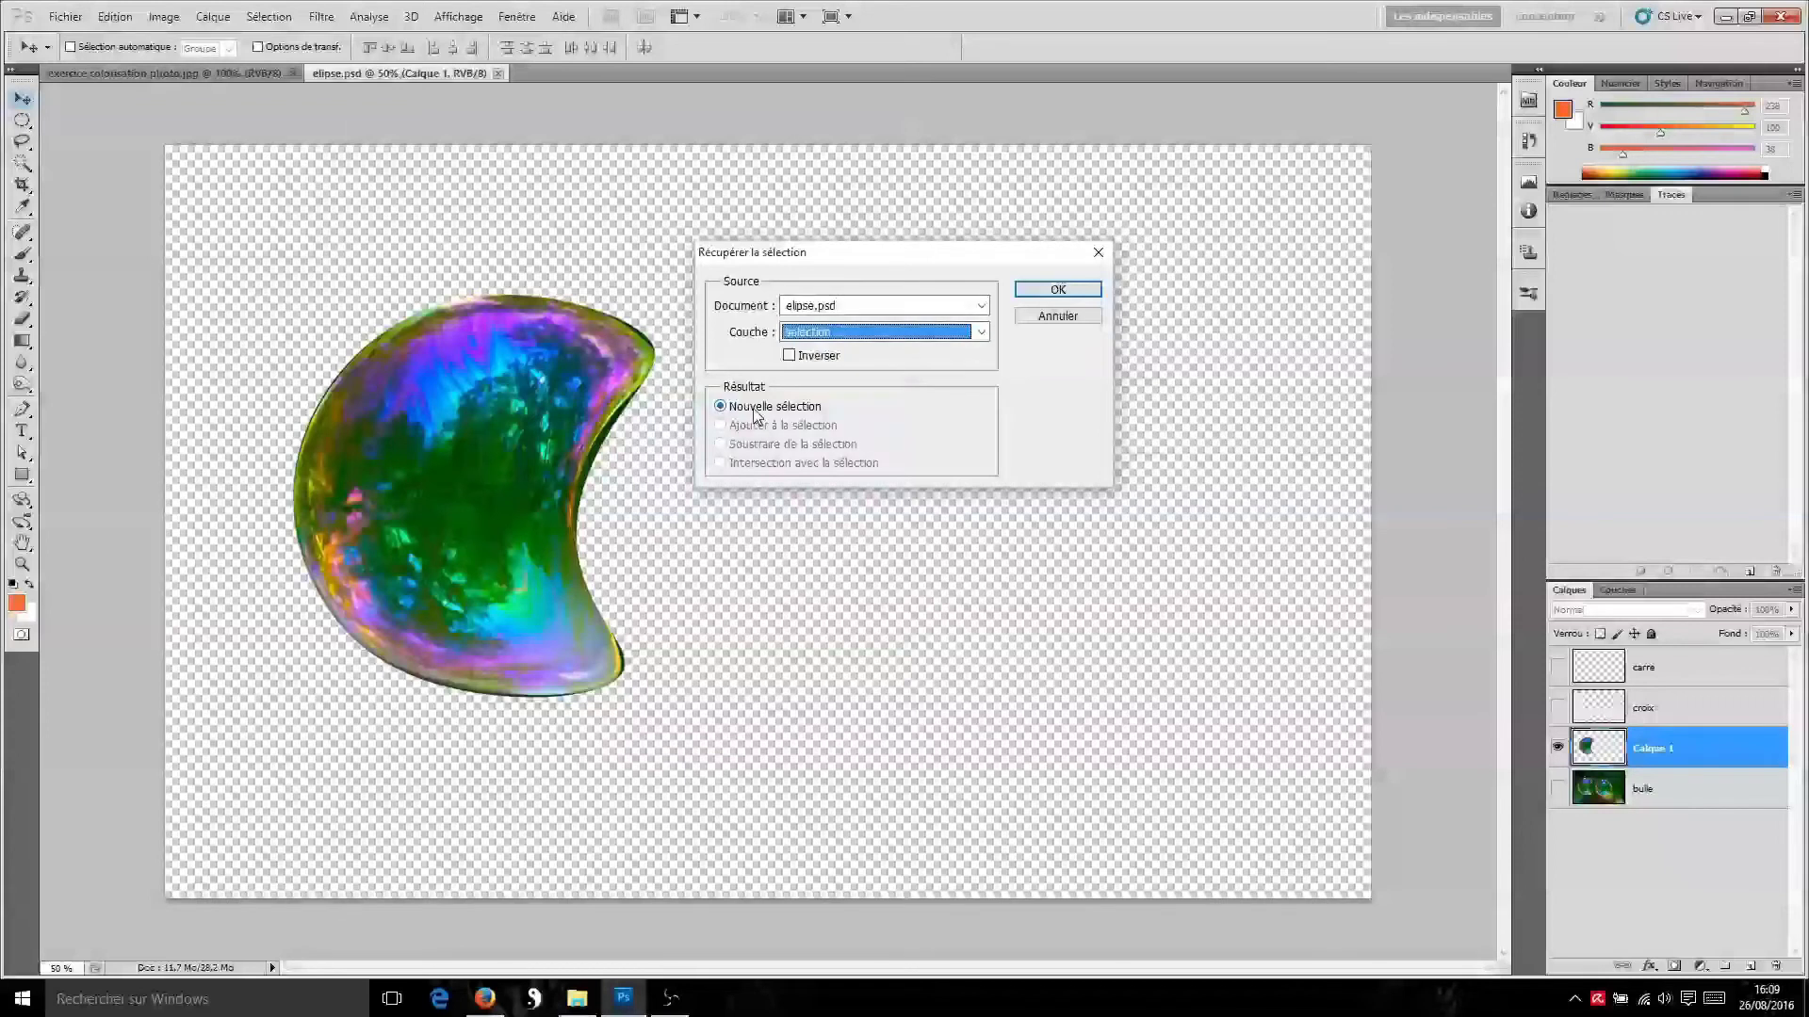
pyautogui.click(1055, 289)
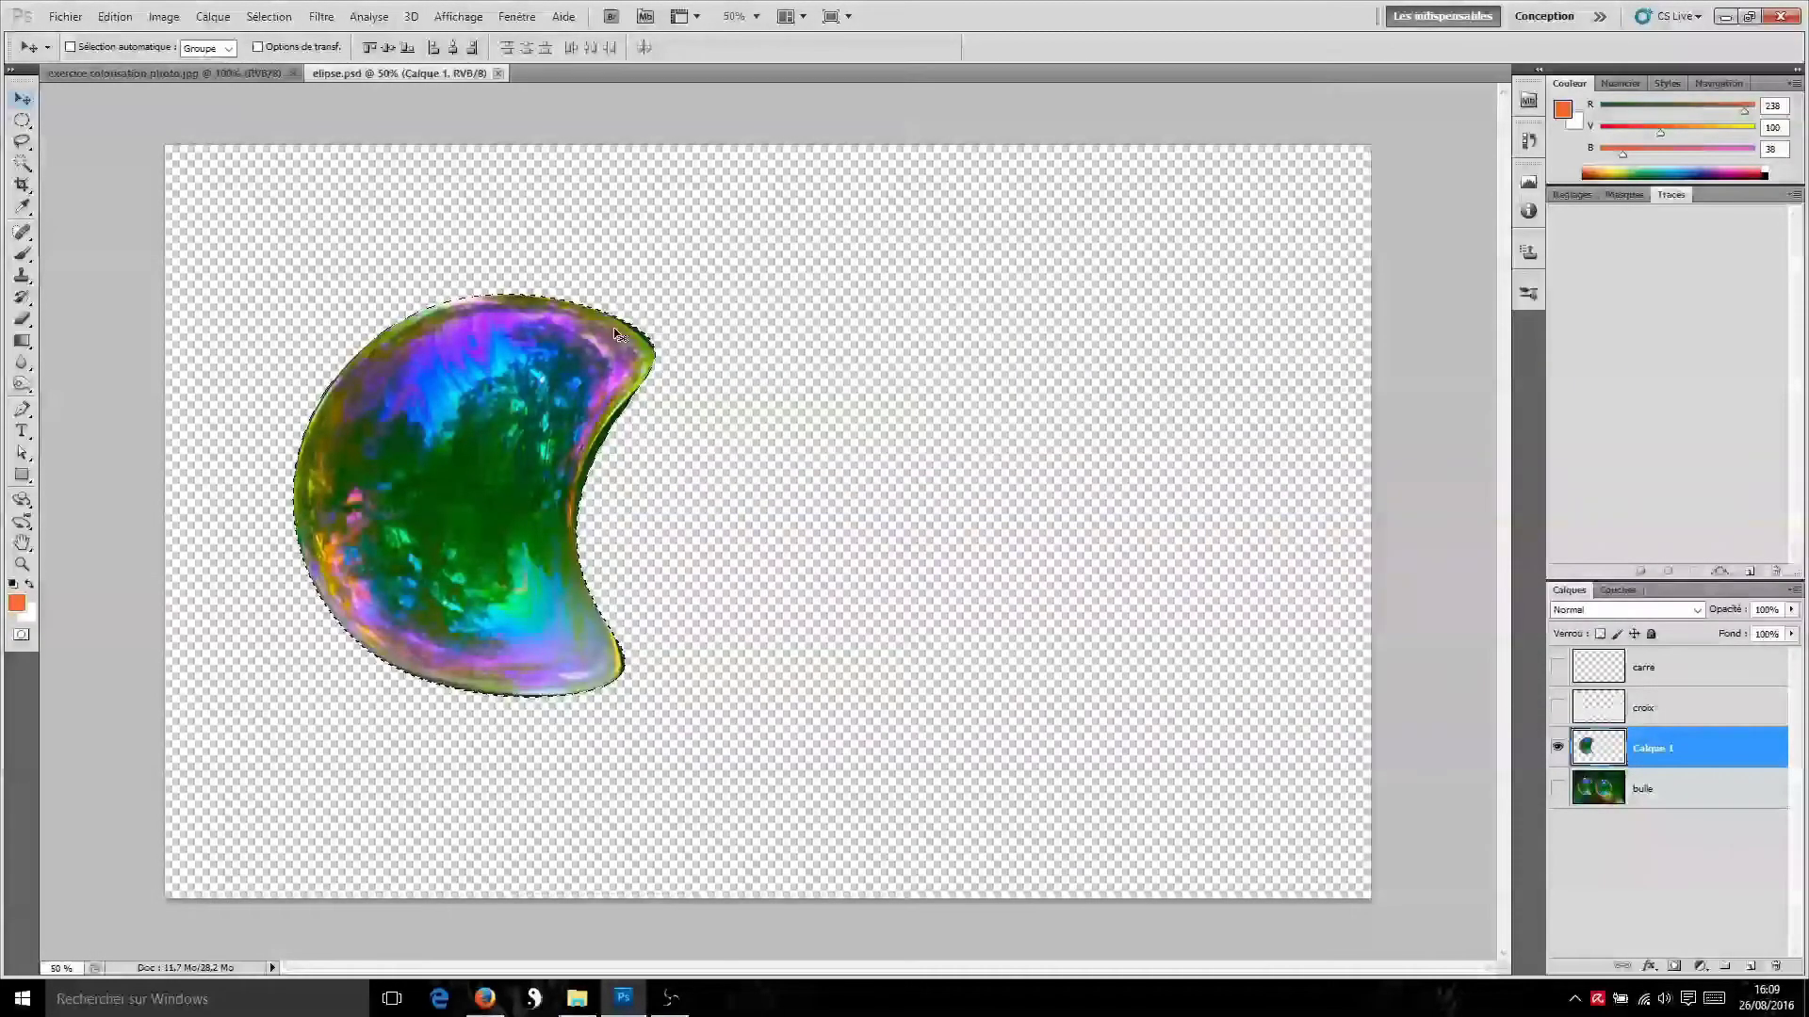
# Move the selected crescent slightly to the right on Calque 1 and clear the selection
pyautogui.moveTo(464, 453); pyautogui.dragTo(530, 451)
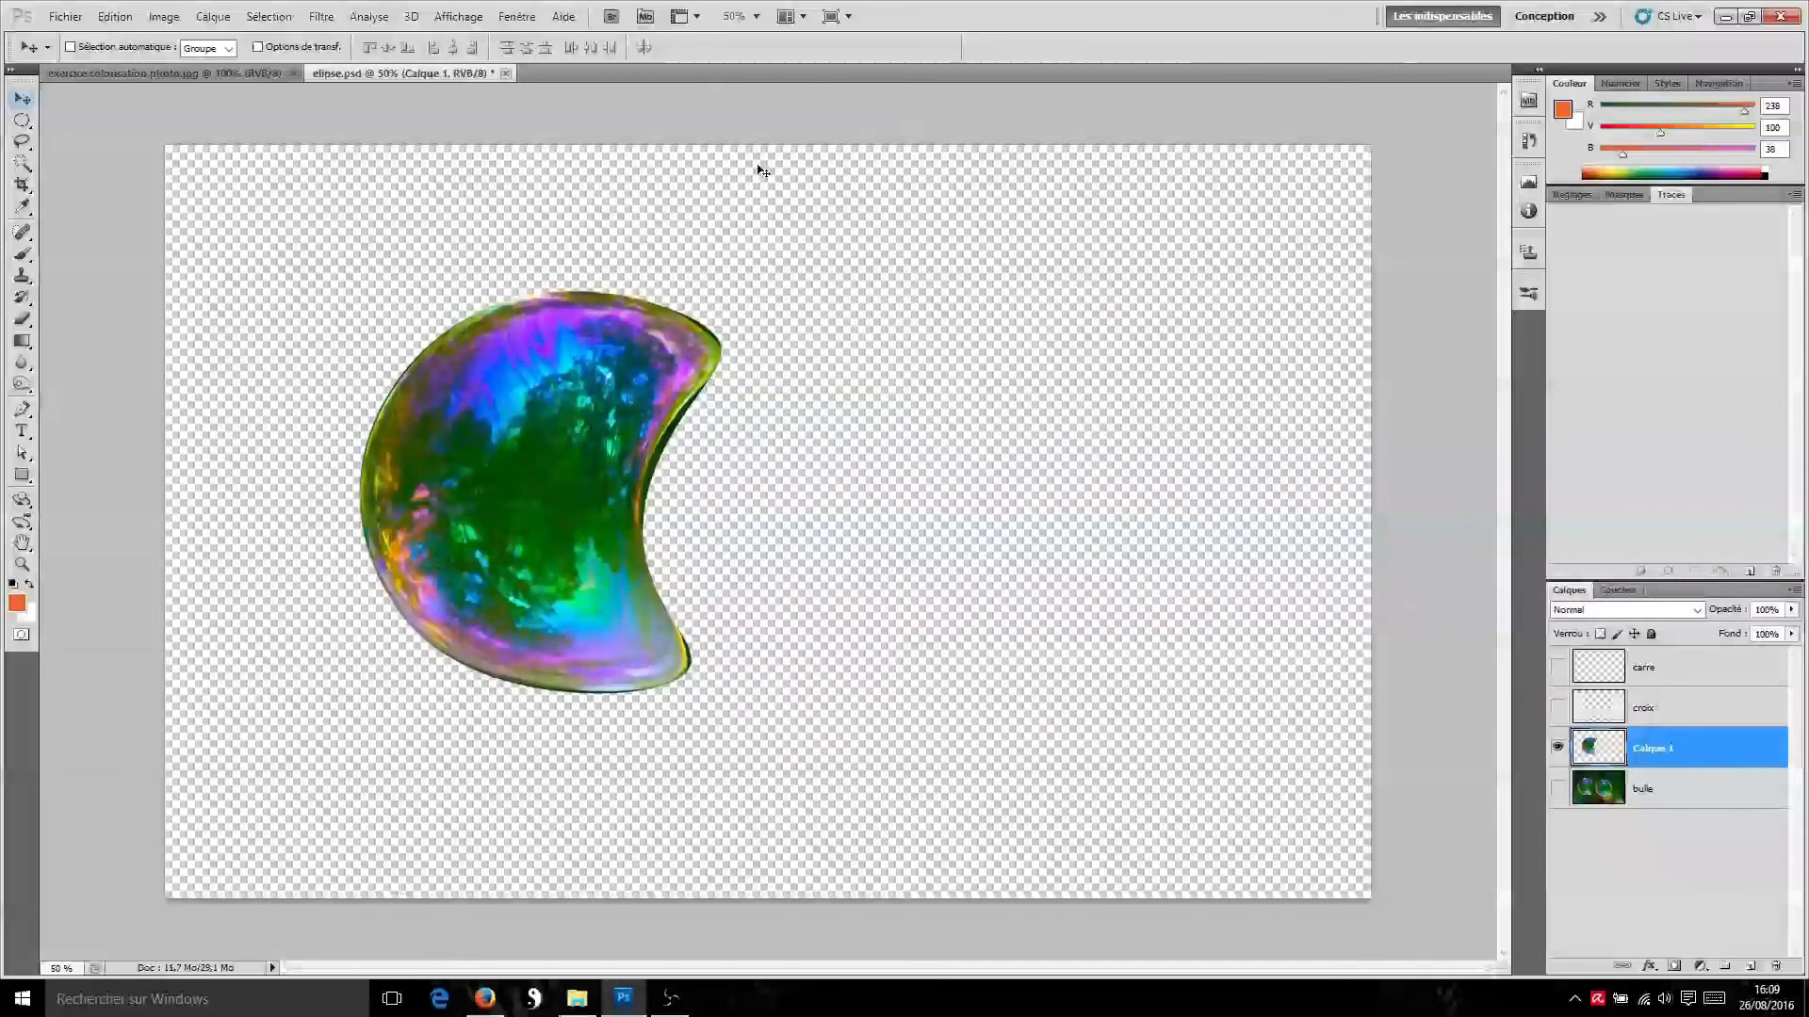
pyautogui.click(267, 17)
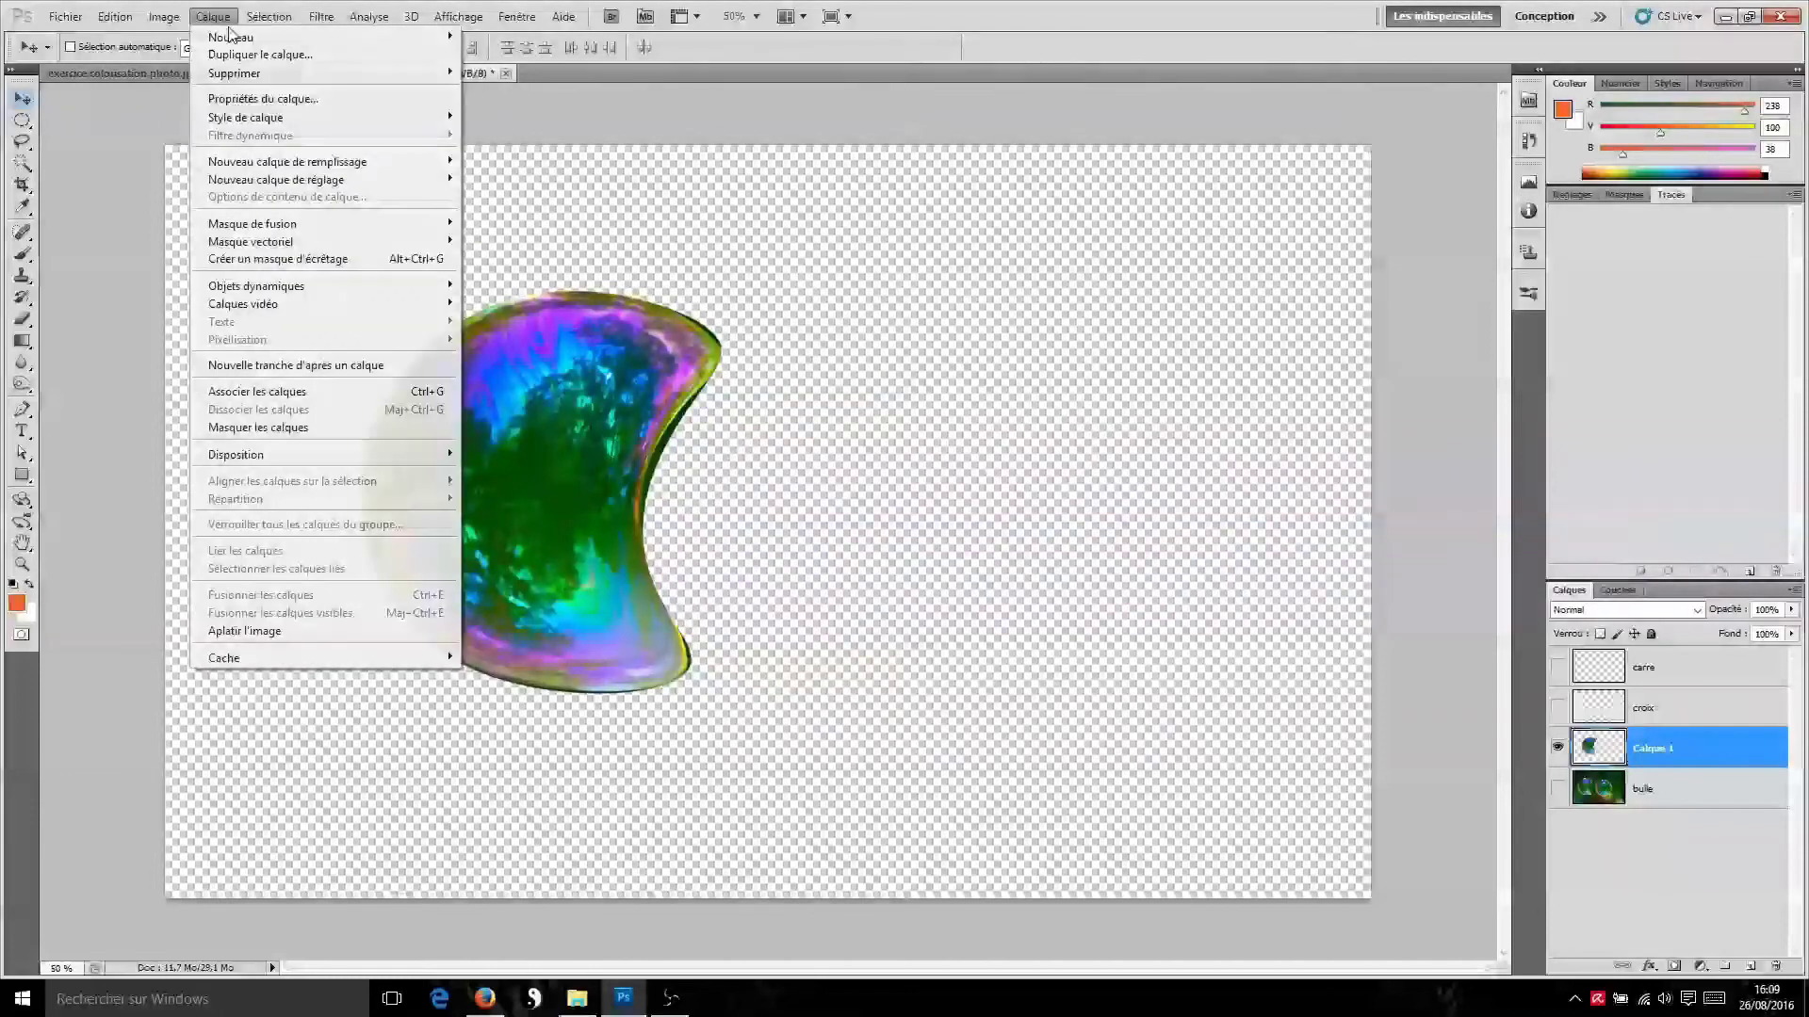